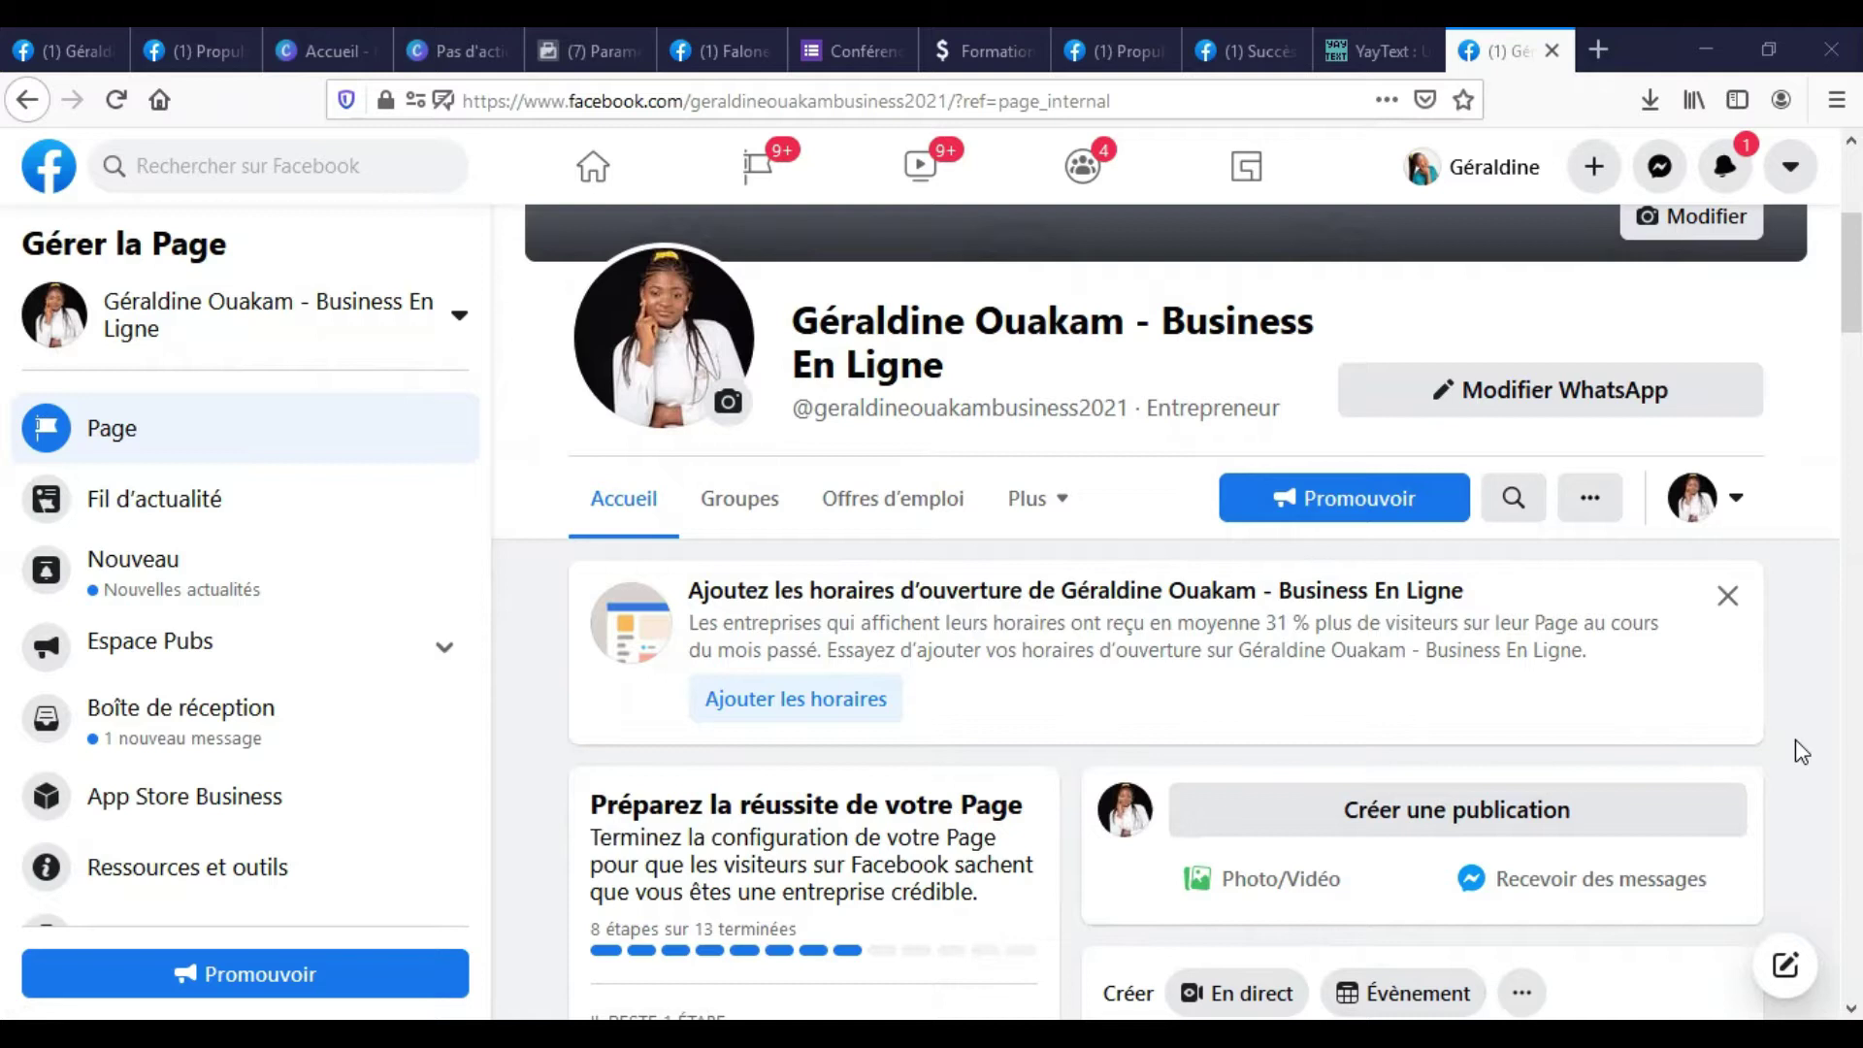
scroll(1685, 625, "down", 4)
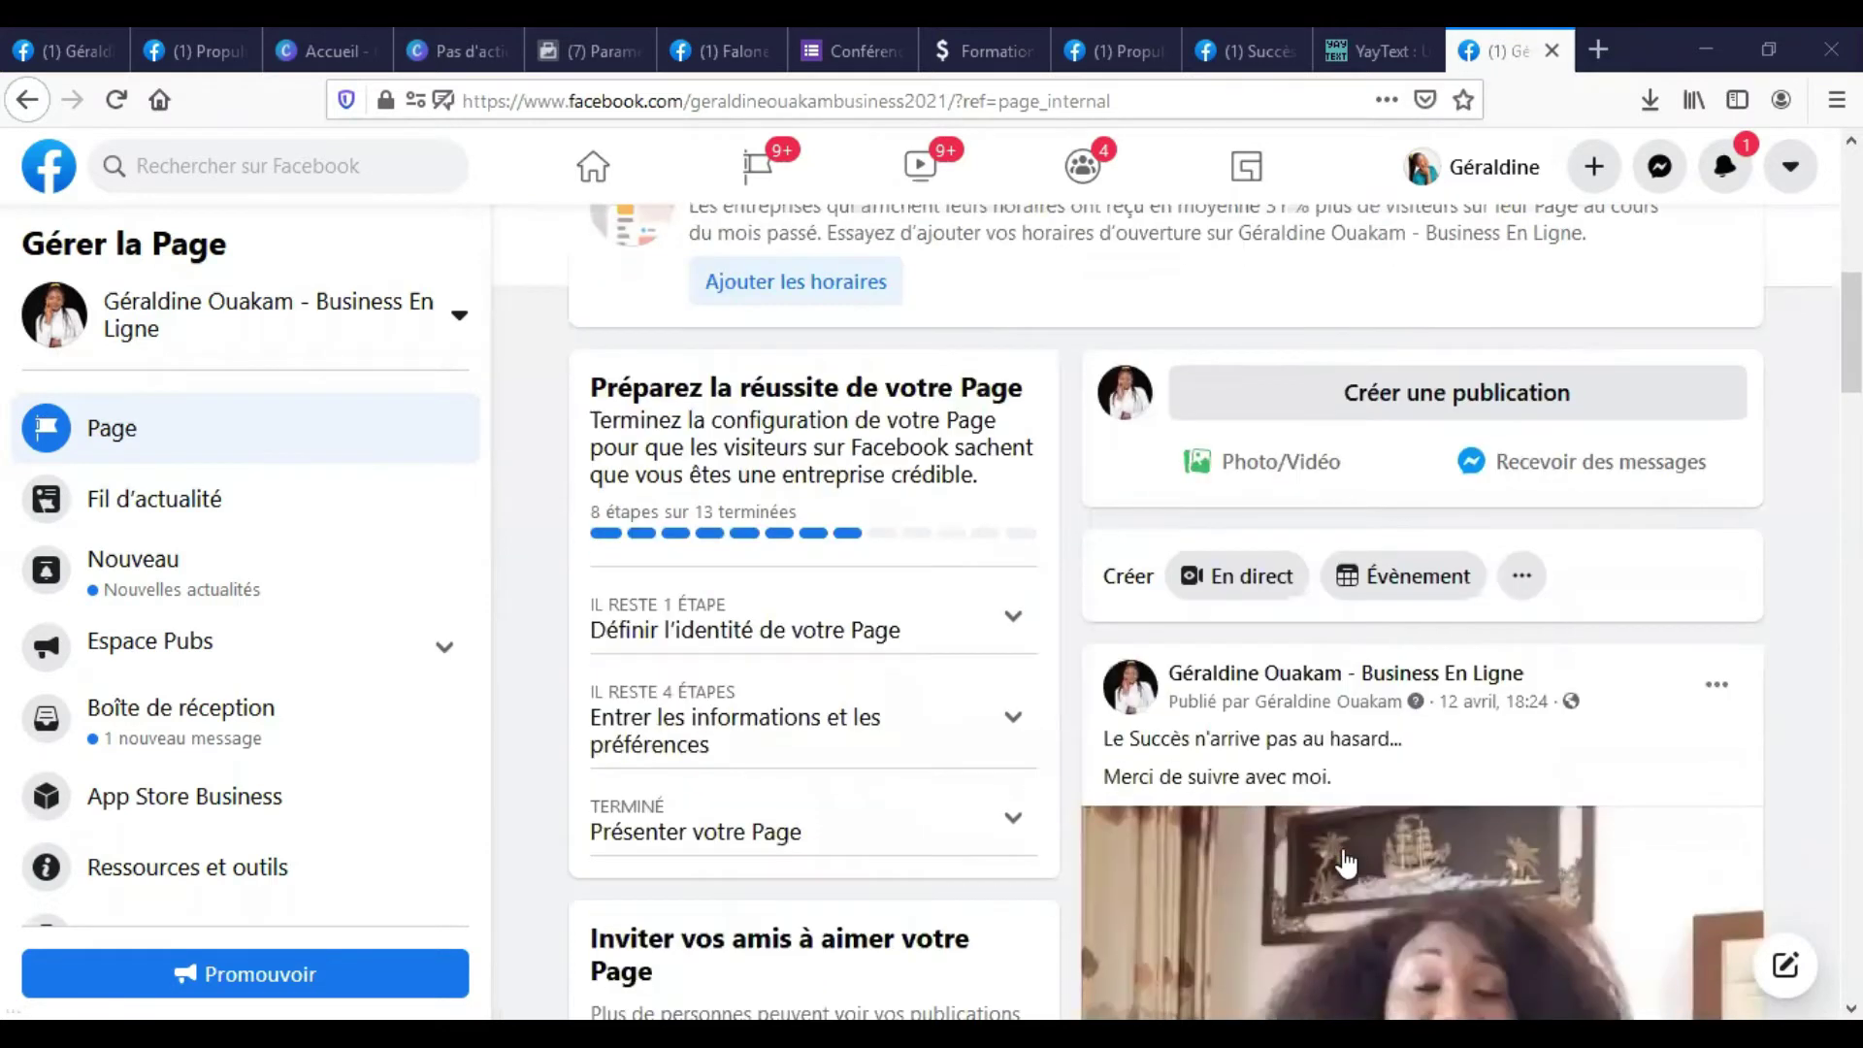
scroll(1345, 861, "down", 4)
scroll(1516, 699, "down", 4)
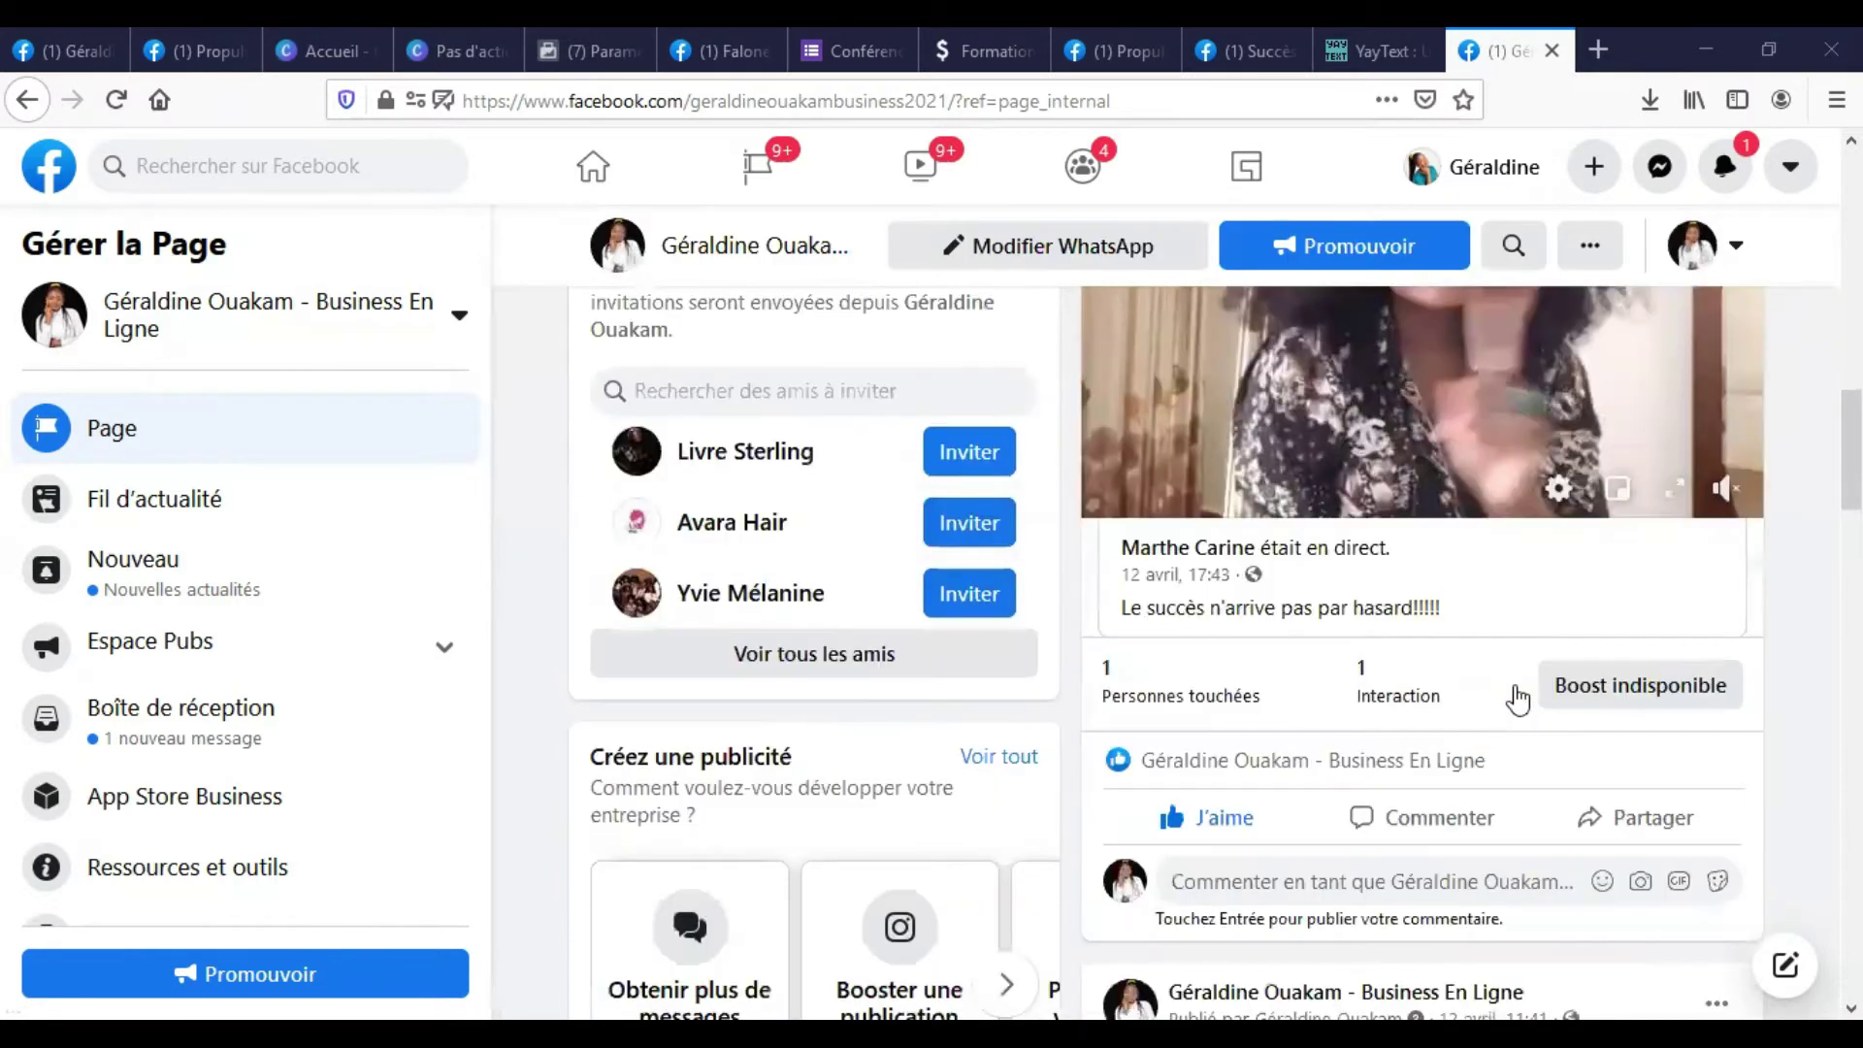
scroll(1004, 551, "down", 12)
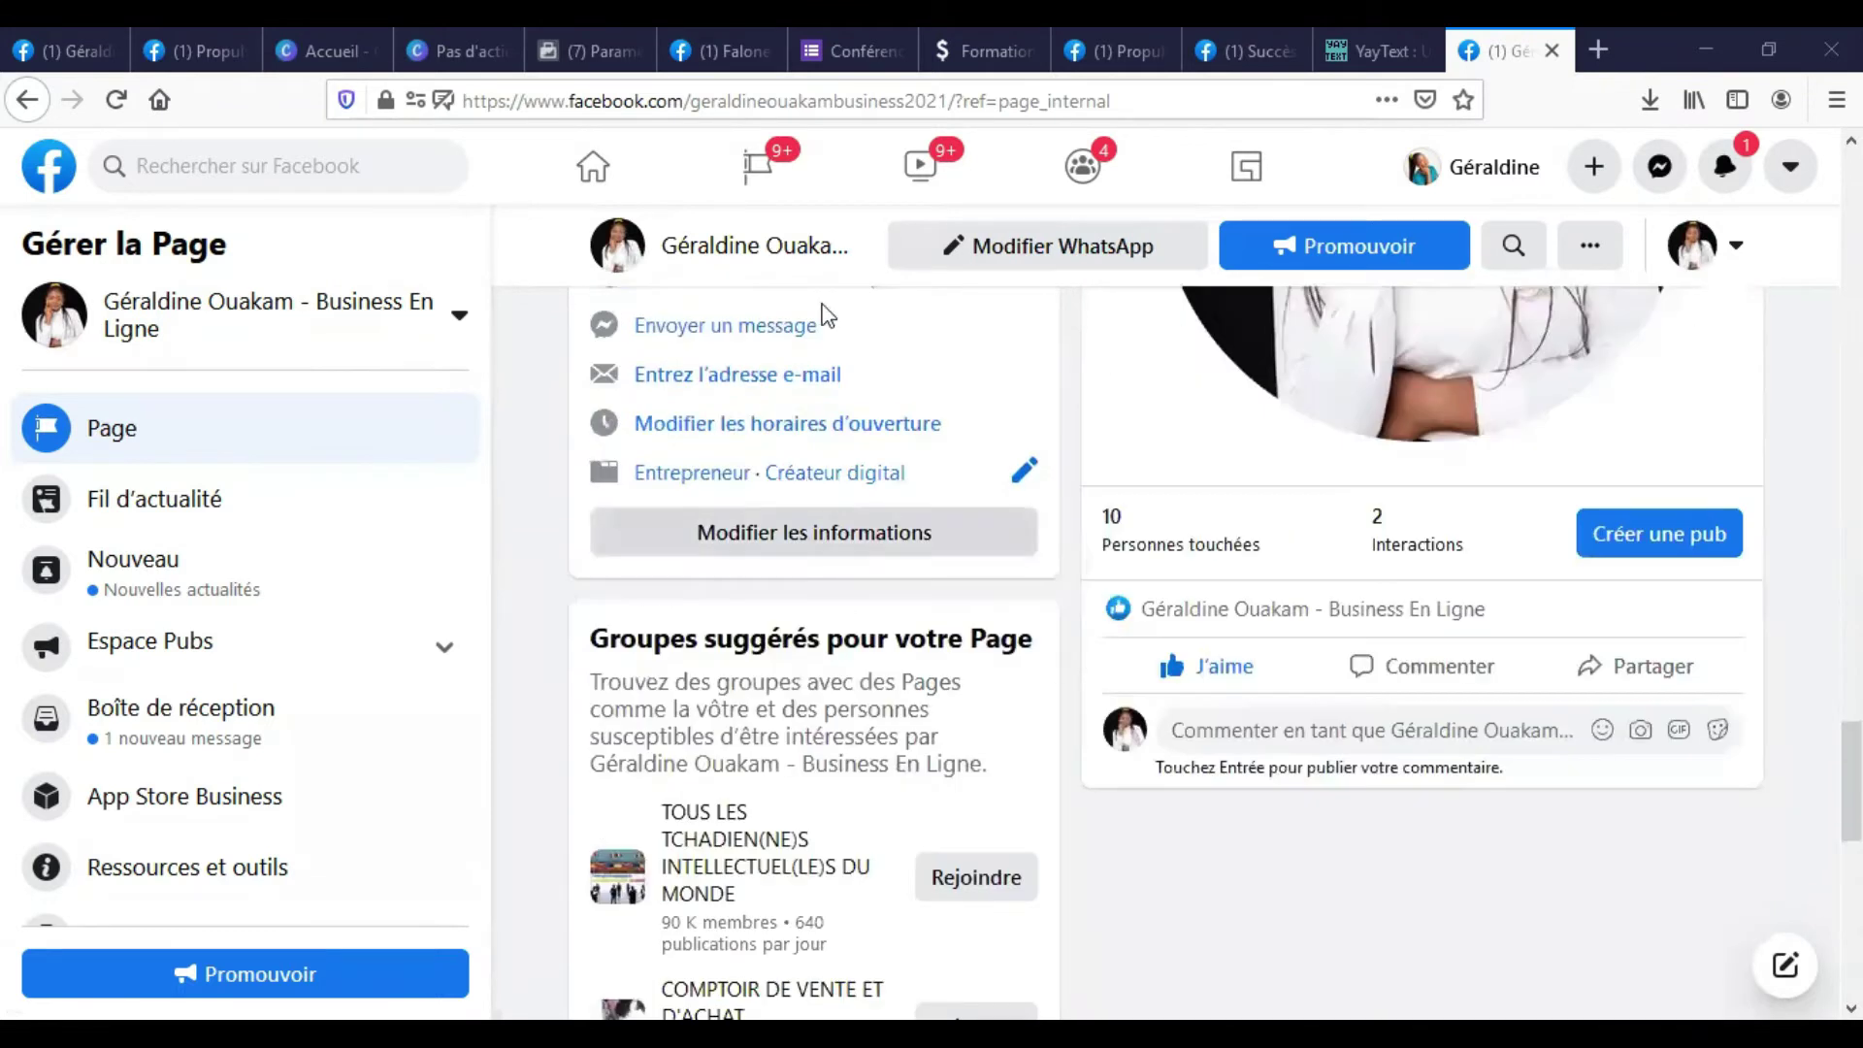
scroll(772, 932, "up", 5)
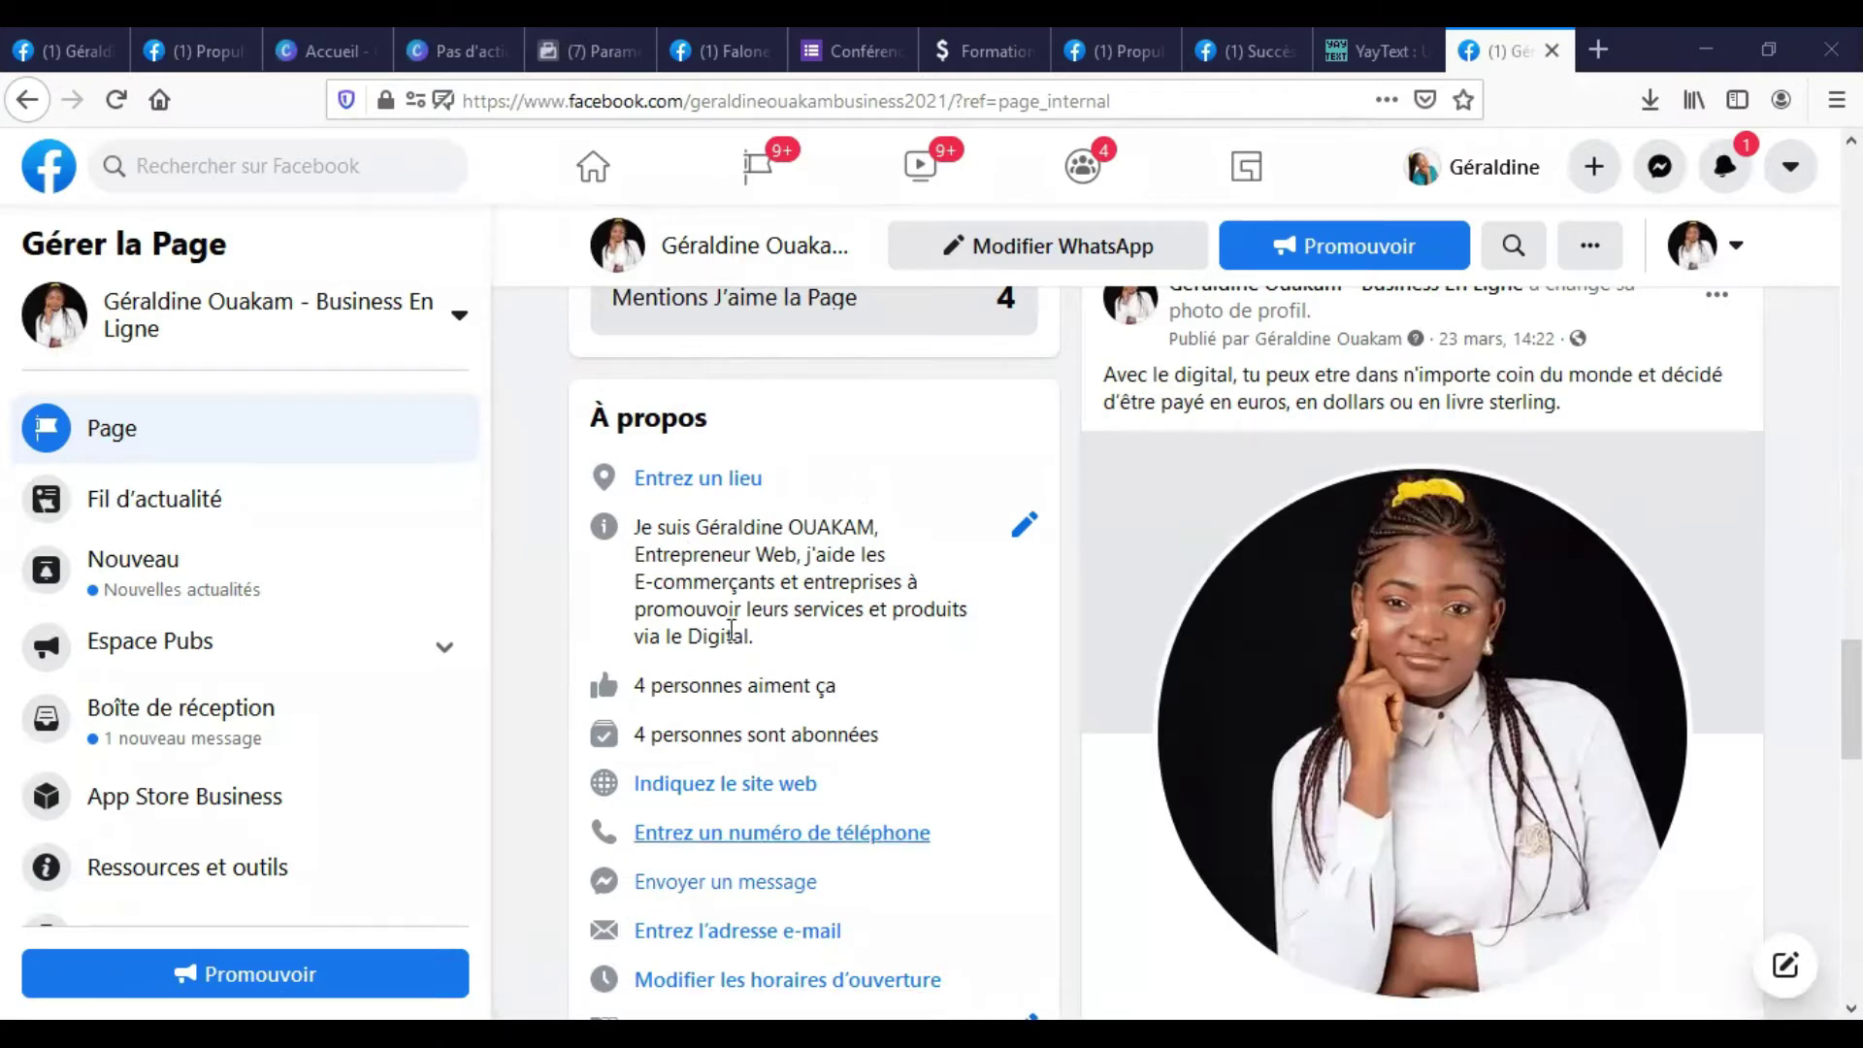
scroll(767, 858, "down", 3)
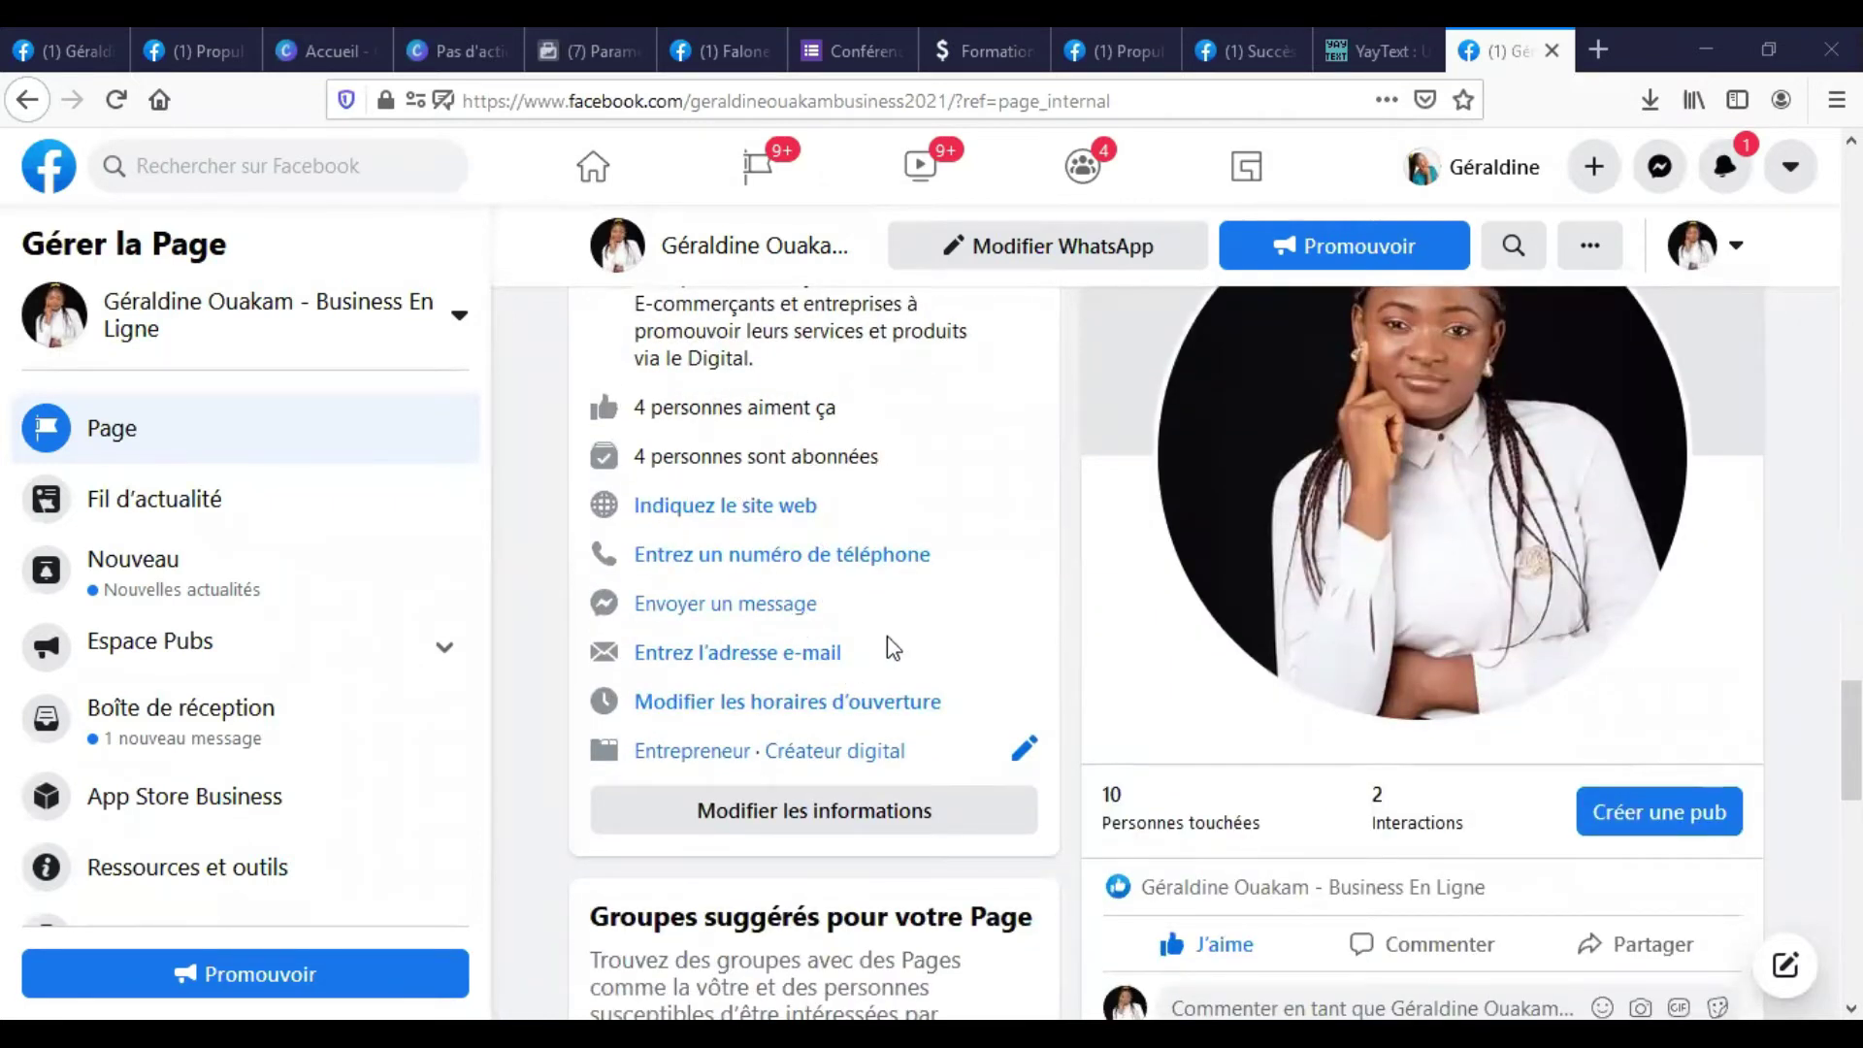
scroll(887, 637, "up", 4)
scroll(886, 637, "down", 4)
scroll(931, 631, "down", 6)
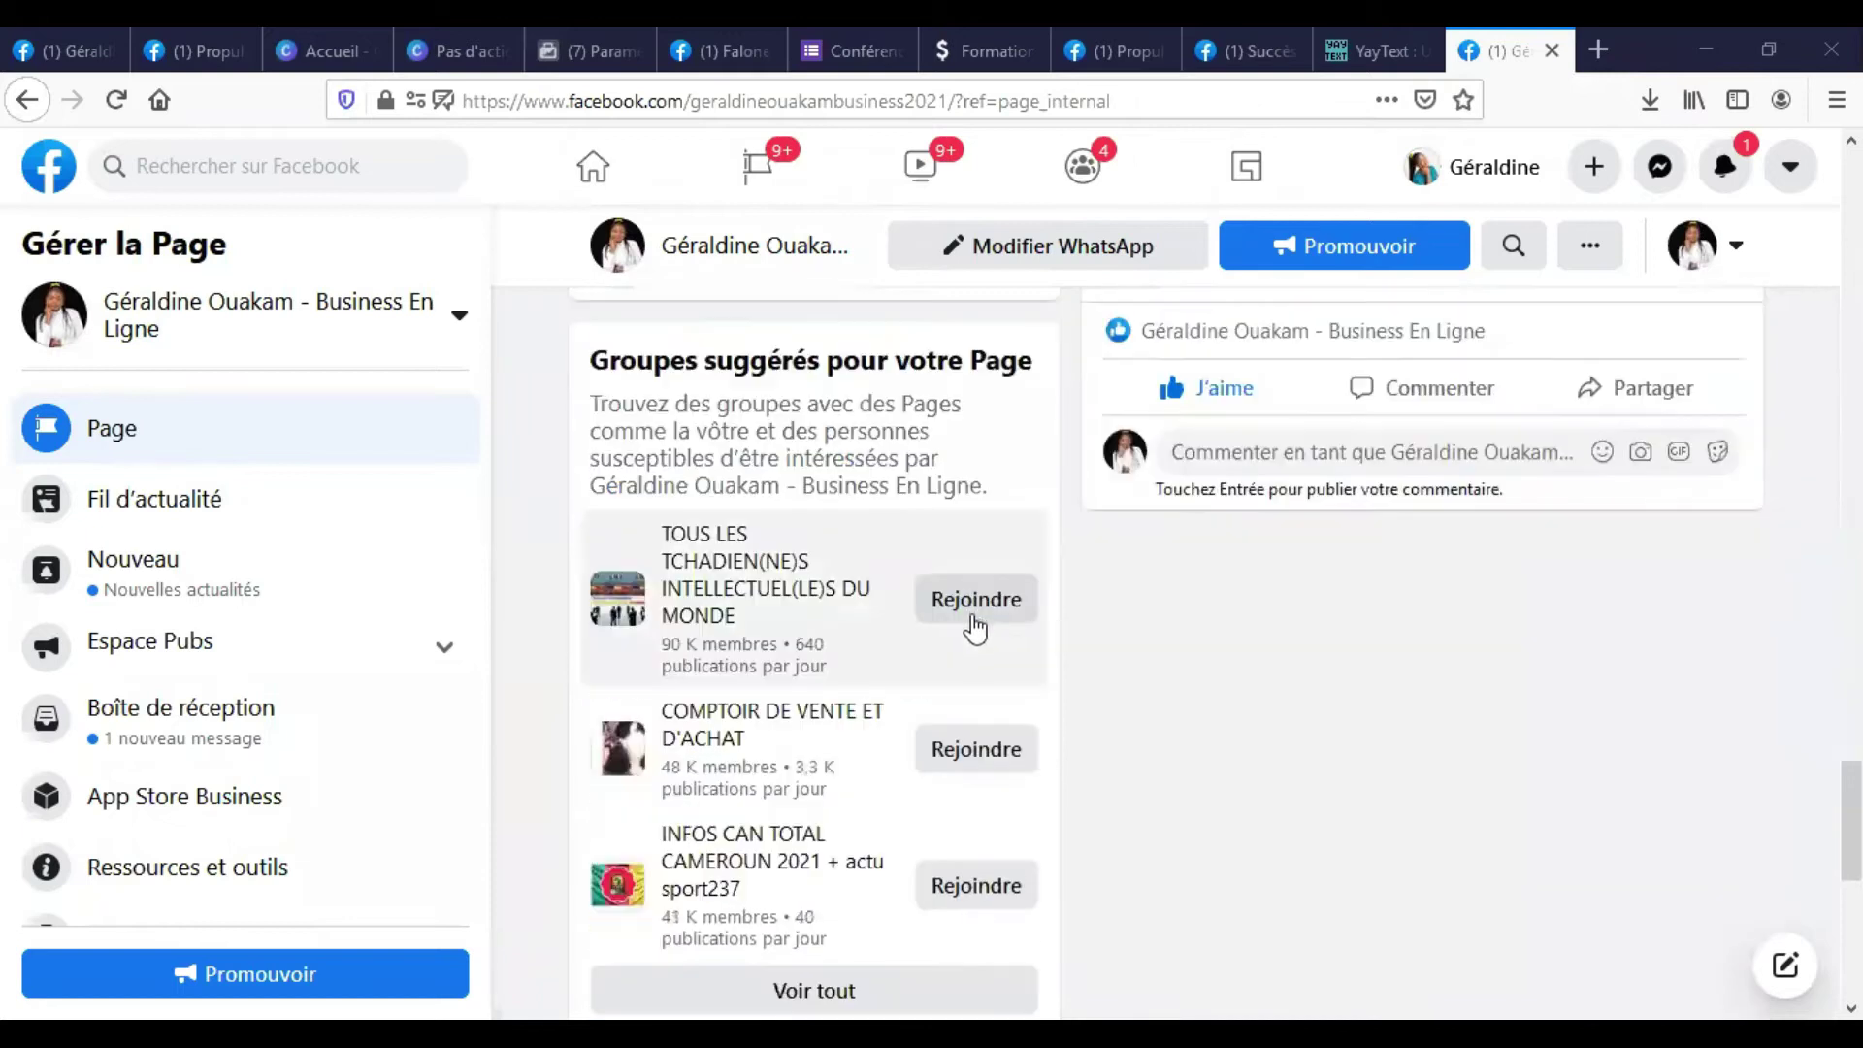
scroll(882, 582, "up", 2)
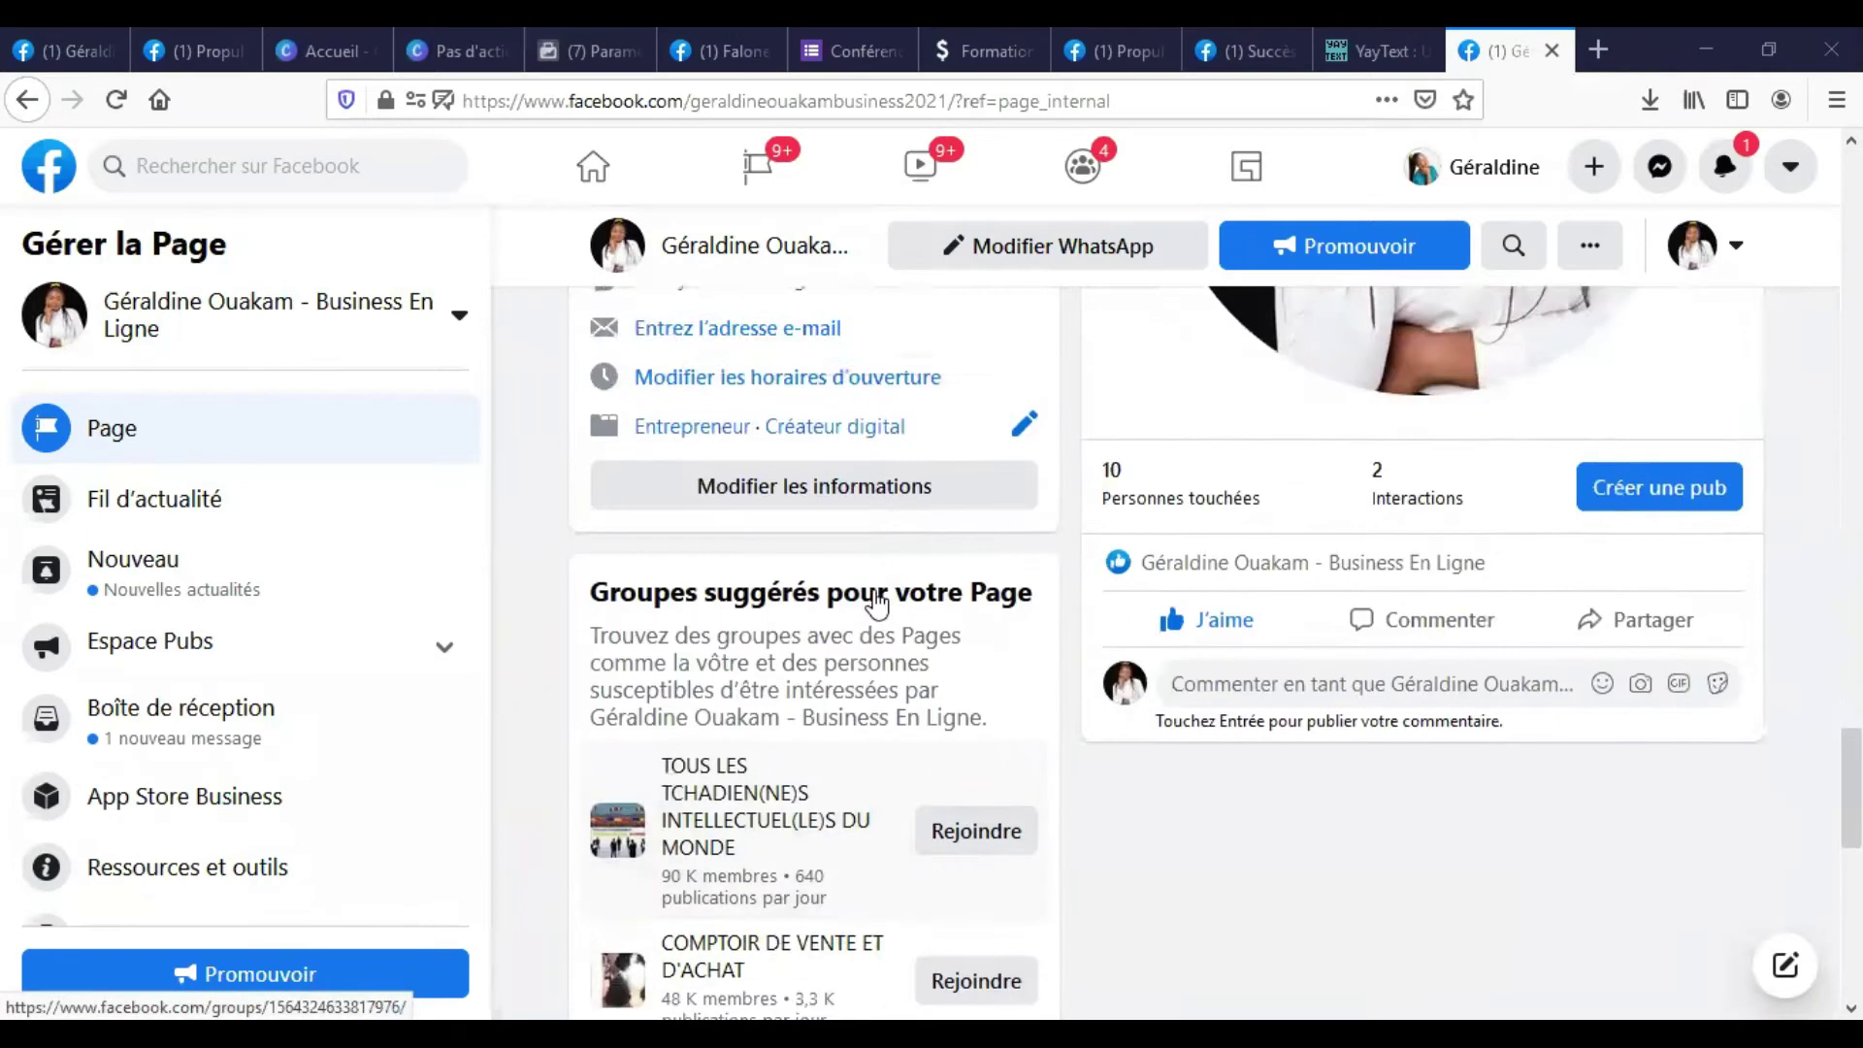
scroll(878, 602, "up", 5)
scroll(922, 491, "up", 4)
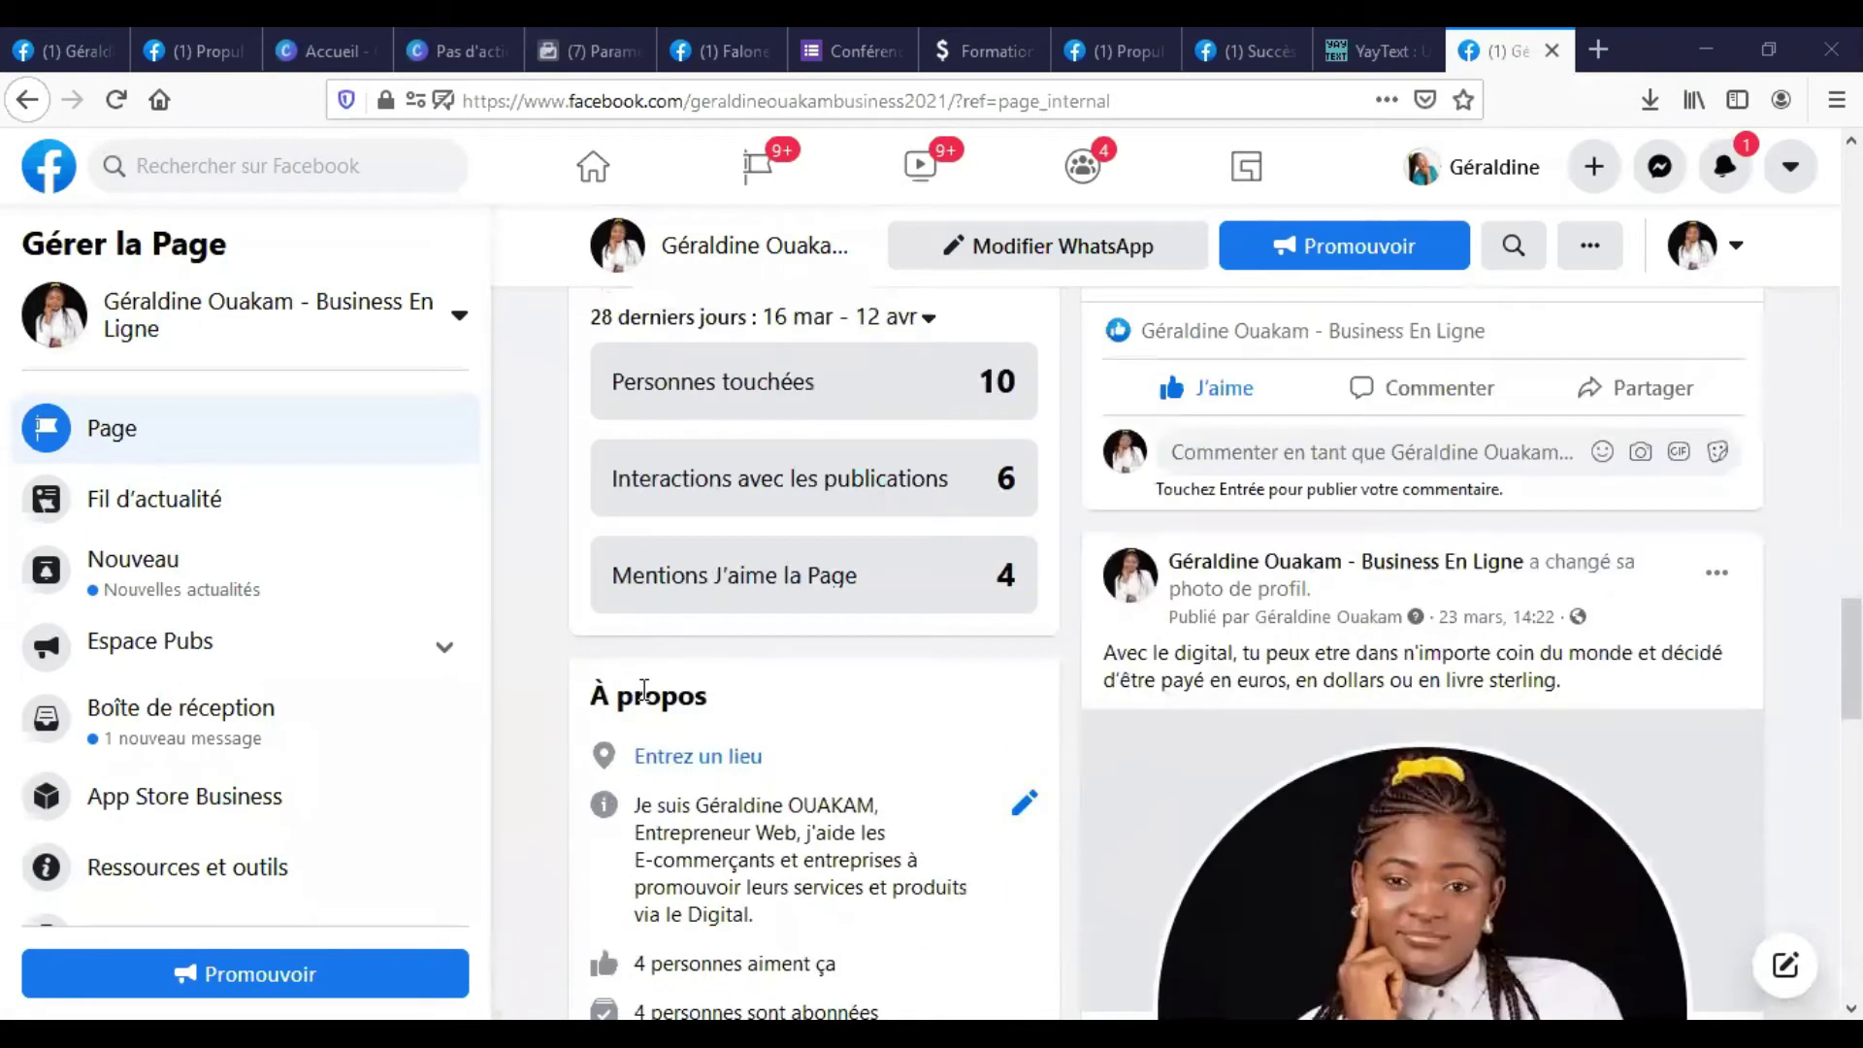
scroll(621, 685, "down", 7)
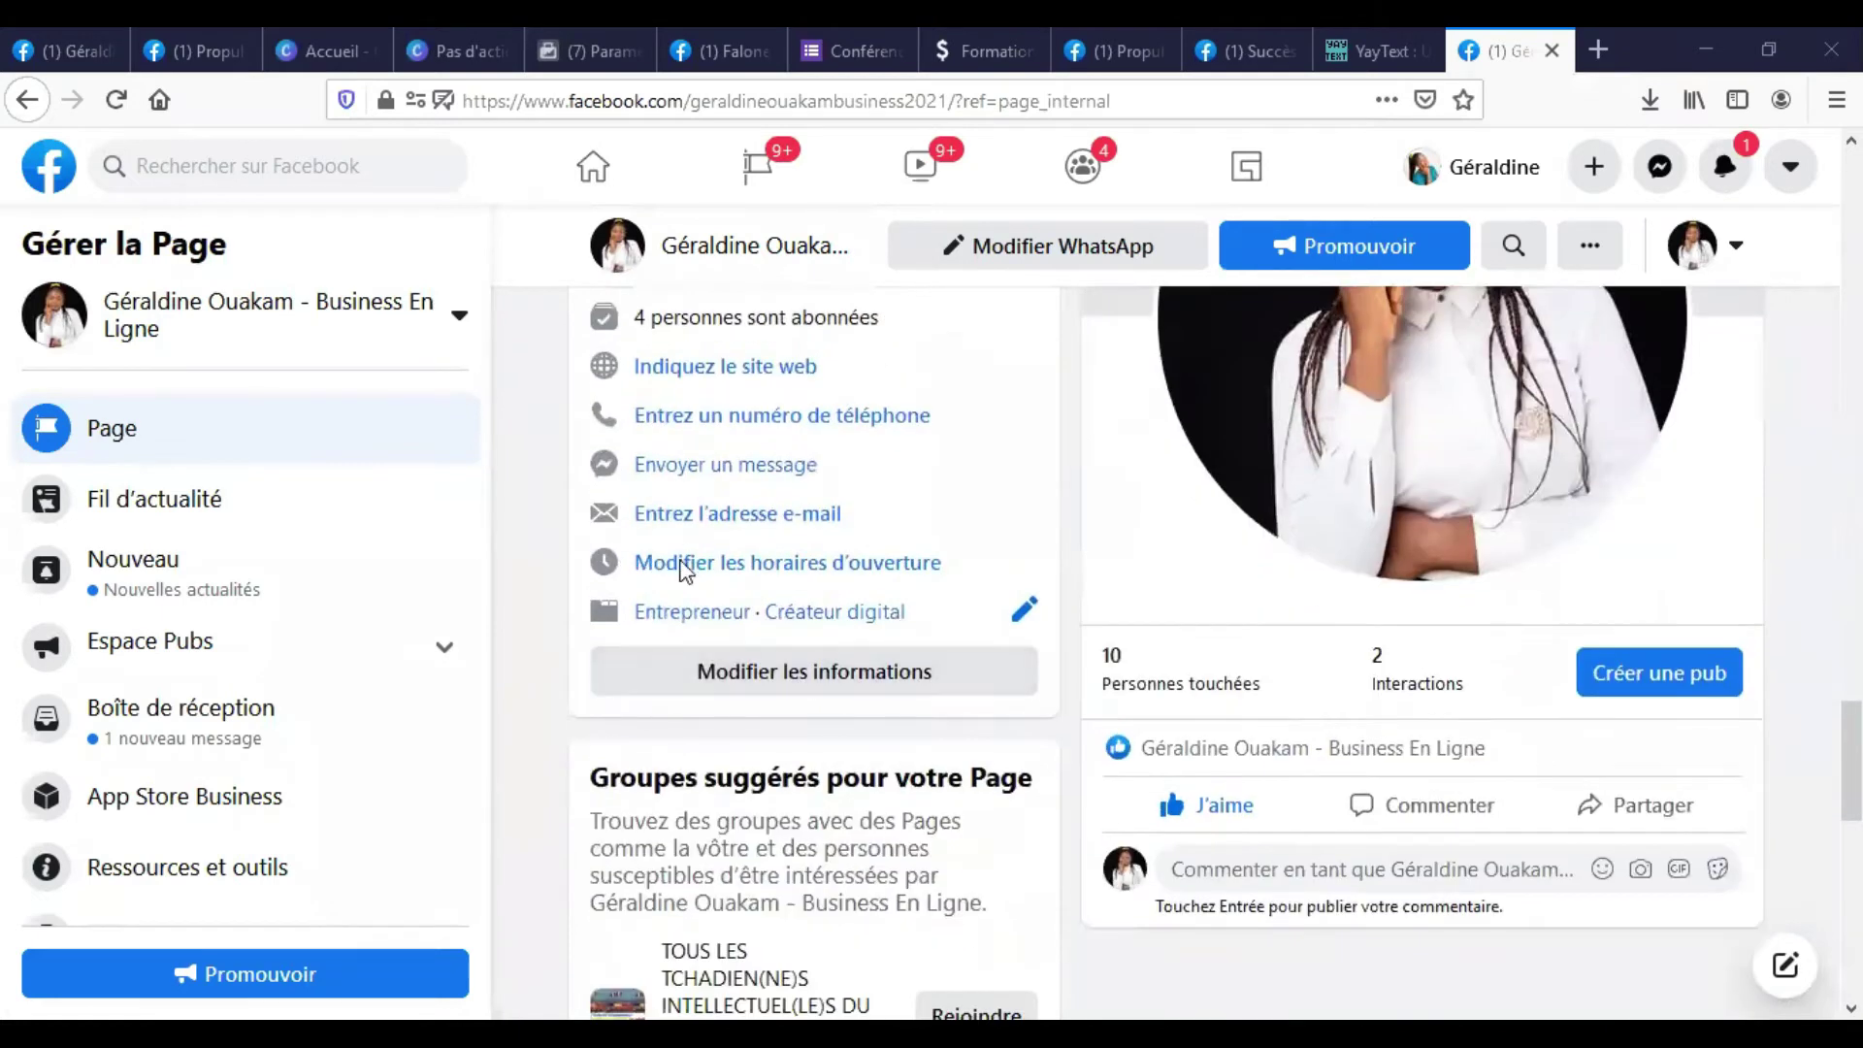
scroll(685, 570, "up", 3)
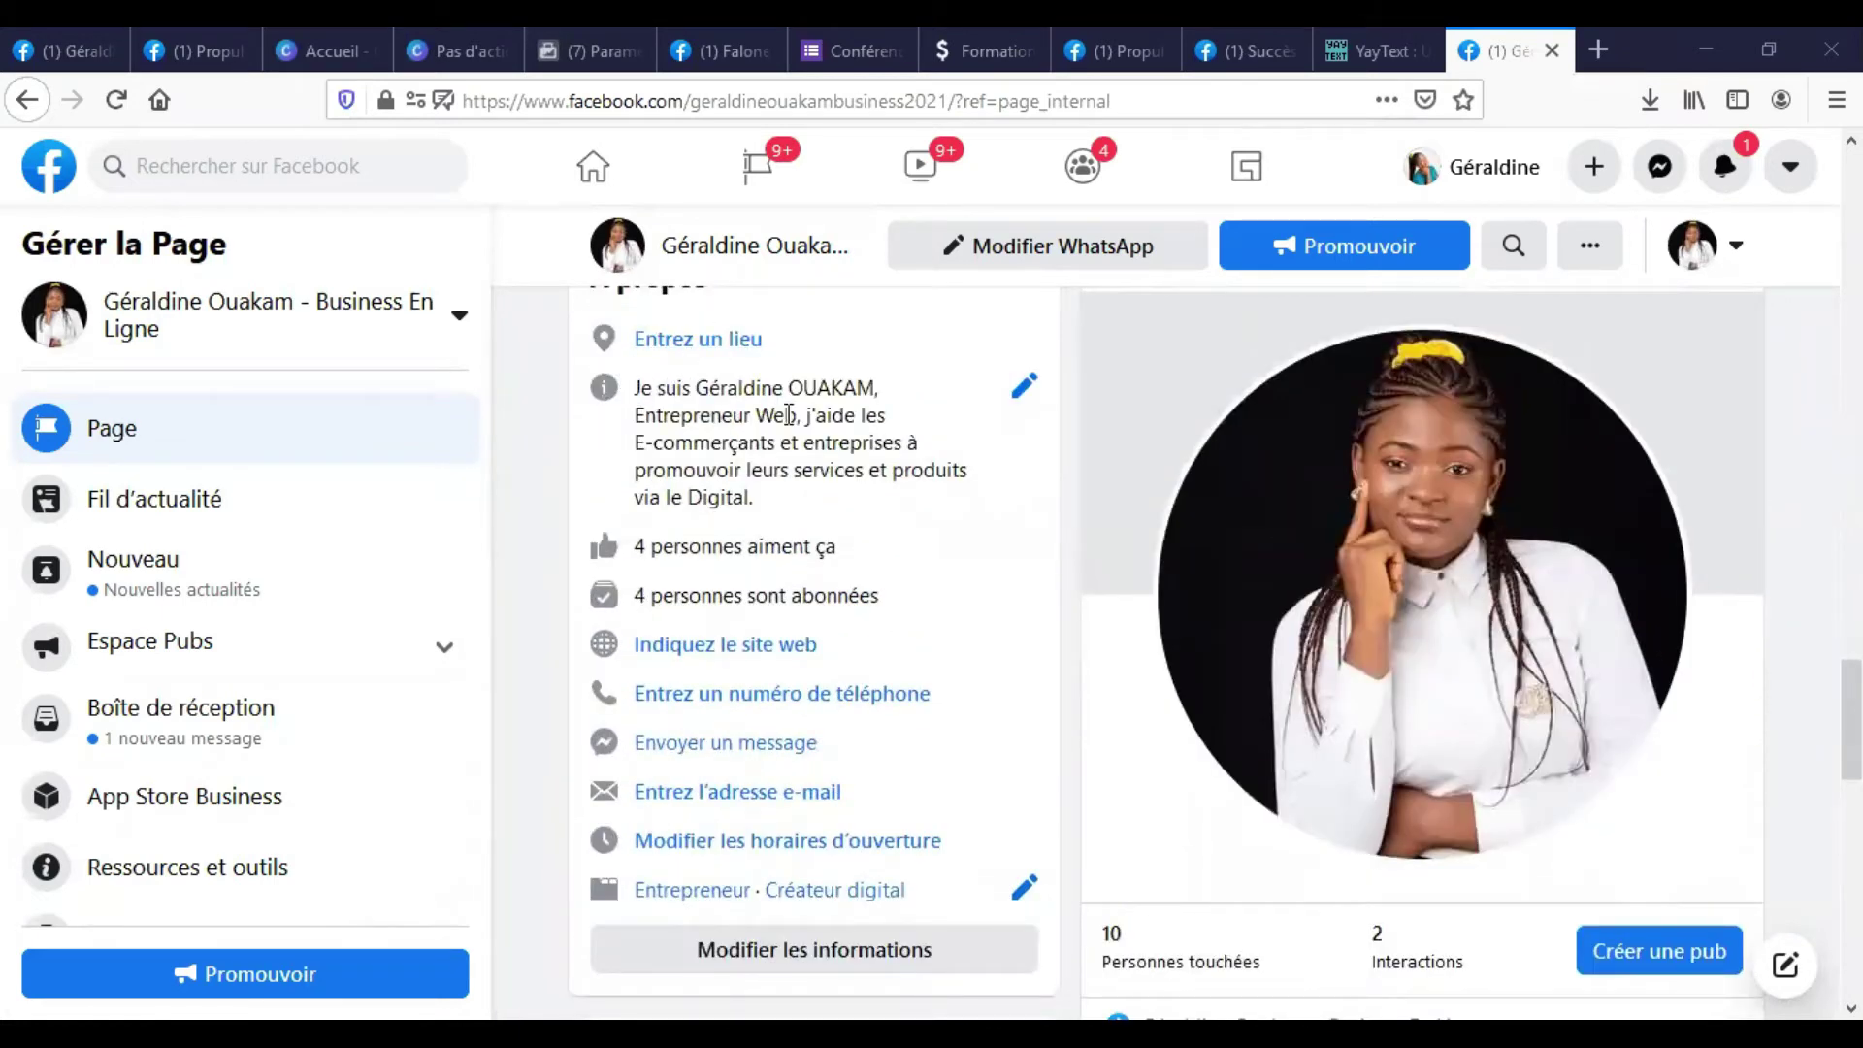
scroll(766, 432, "up", 2)
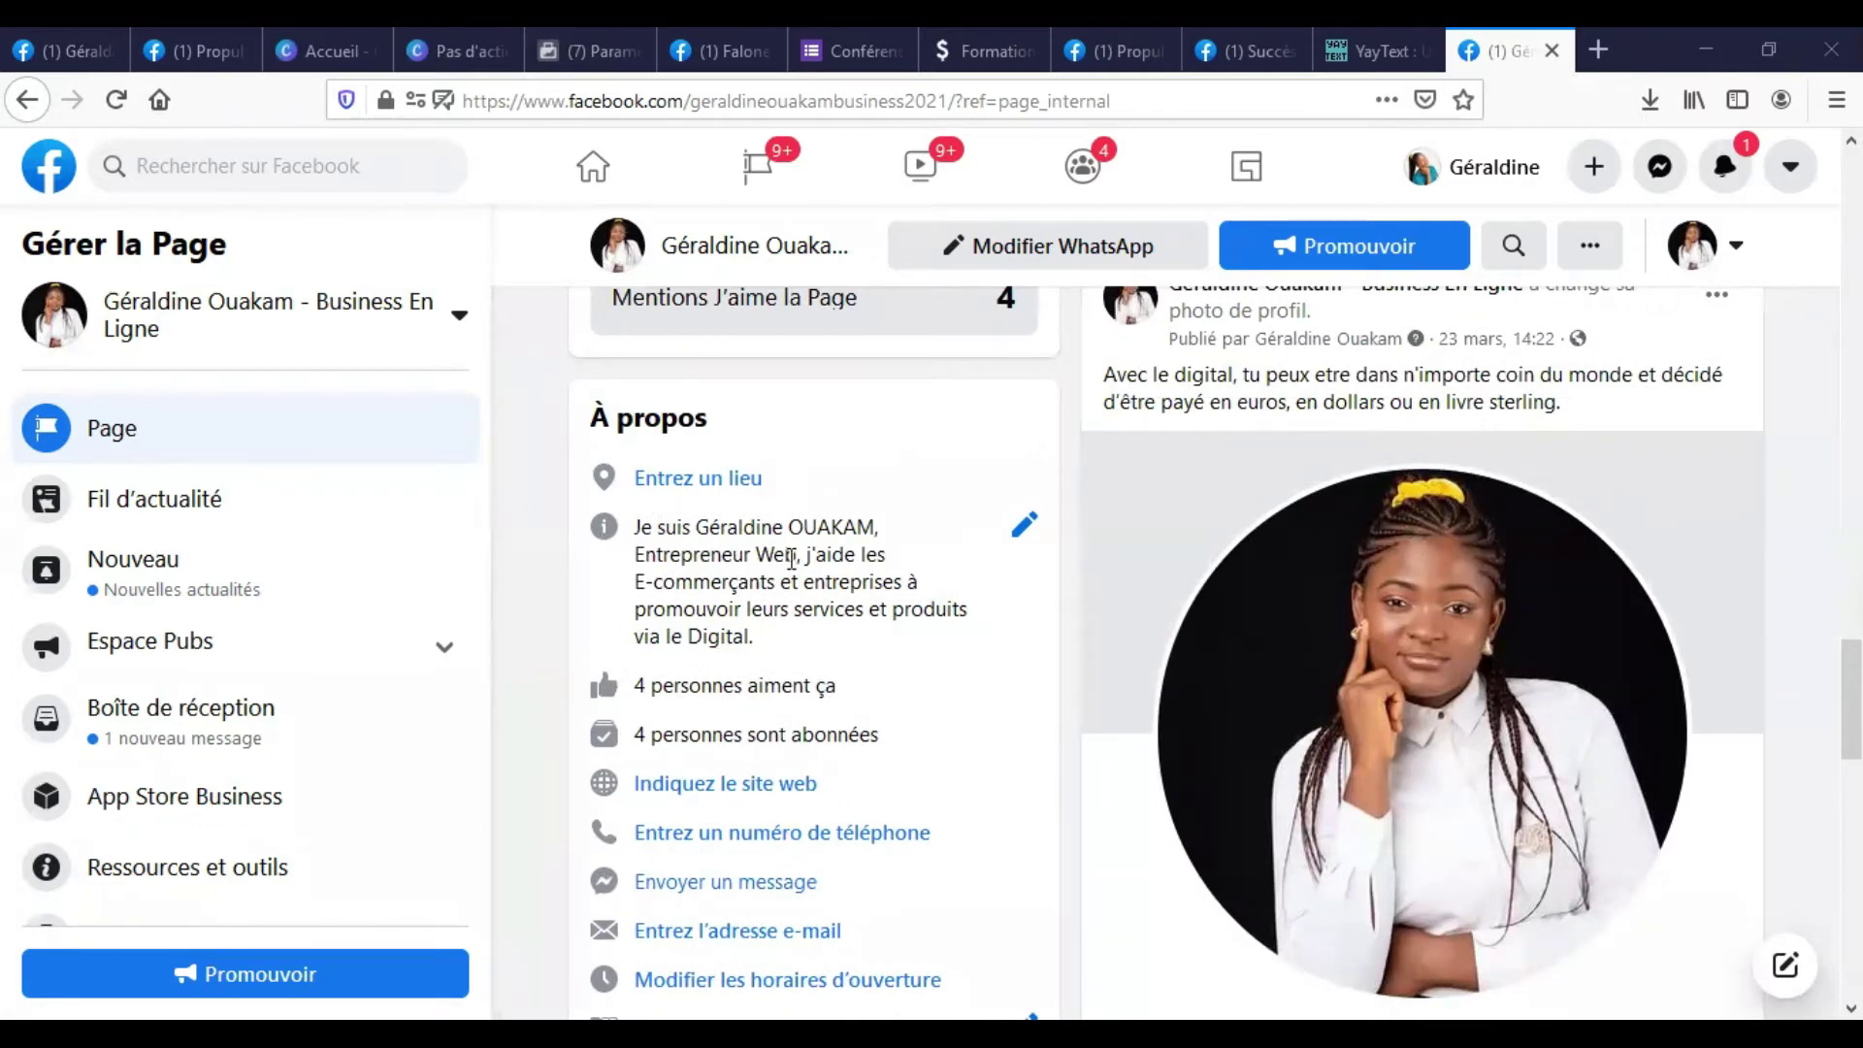
scroll(791, 558, "down", 7)
scroll(533, 437, "up", 3)
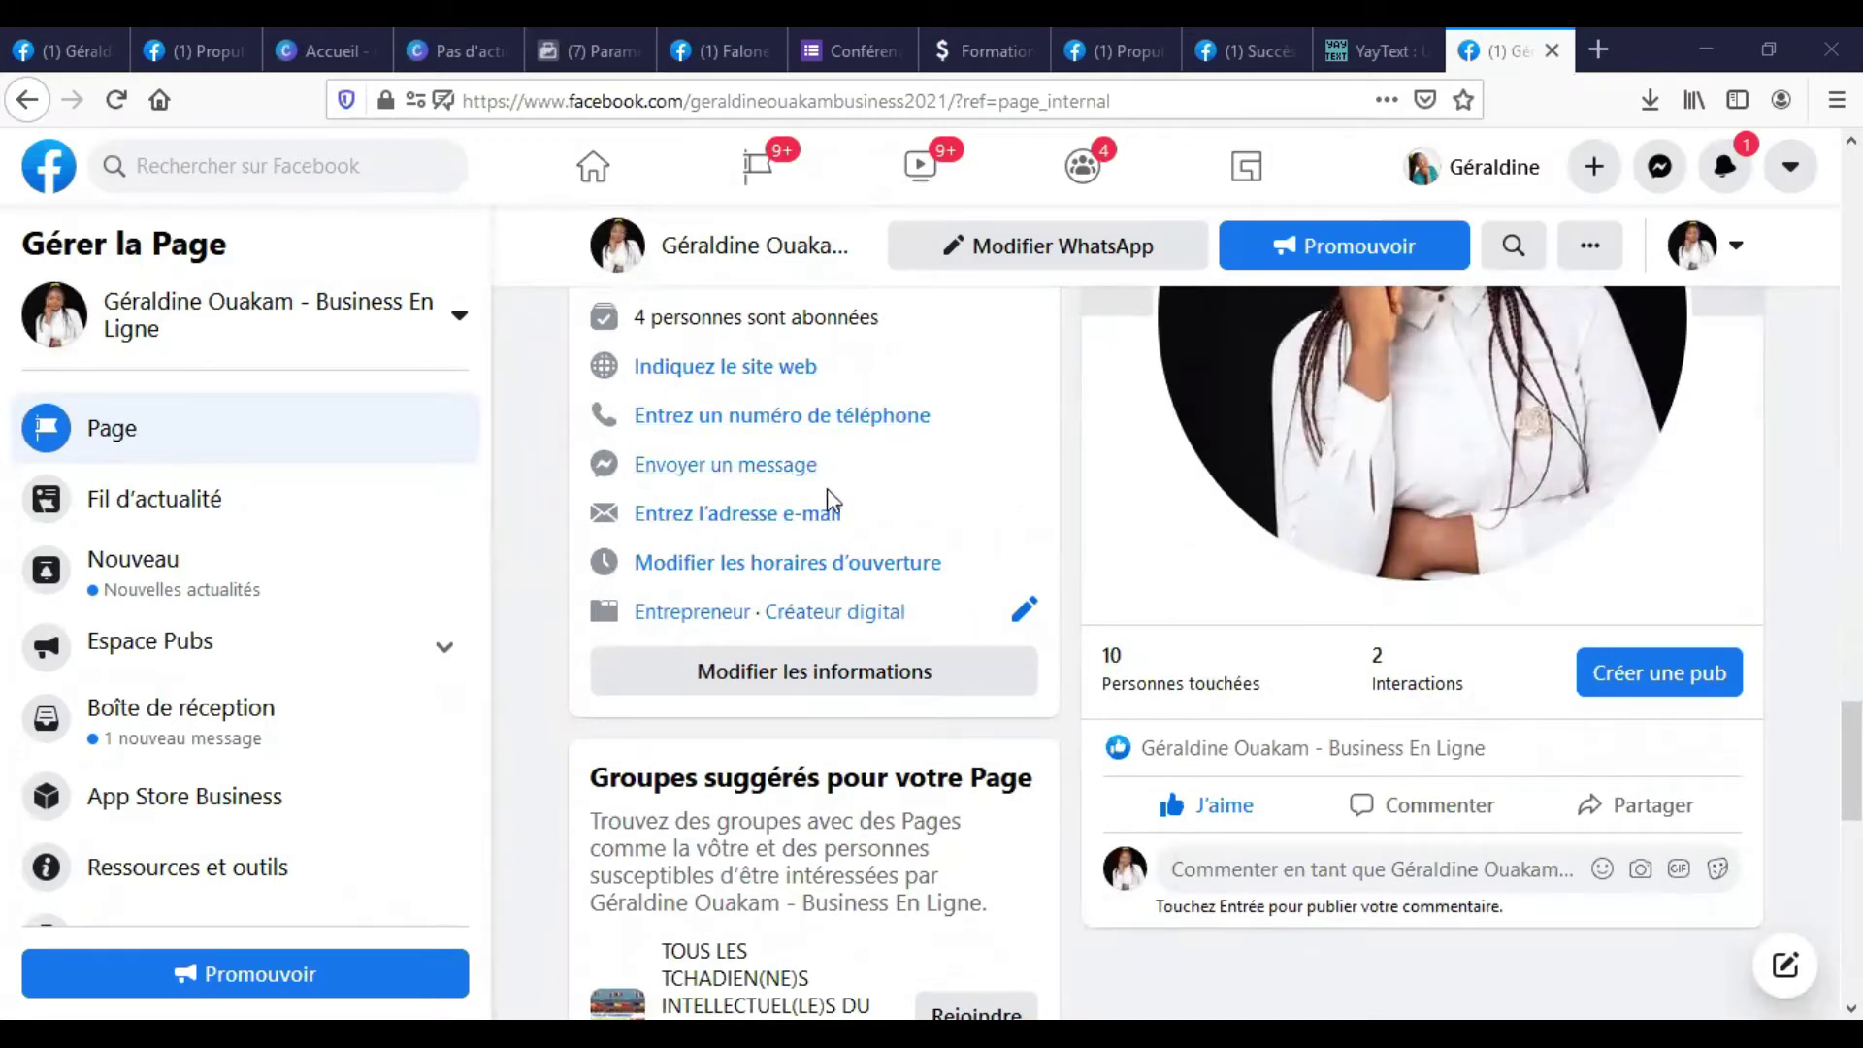
scroll(824, 495, "up", 8)
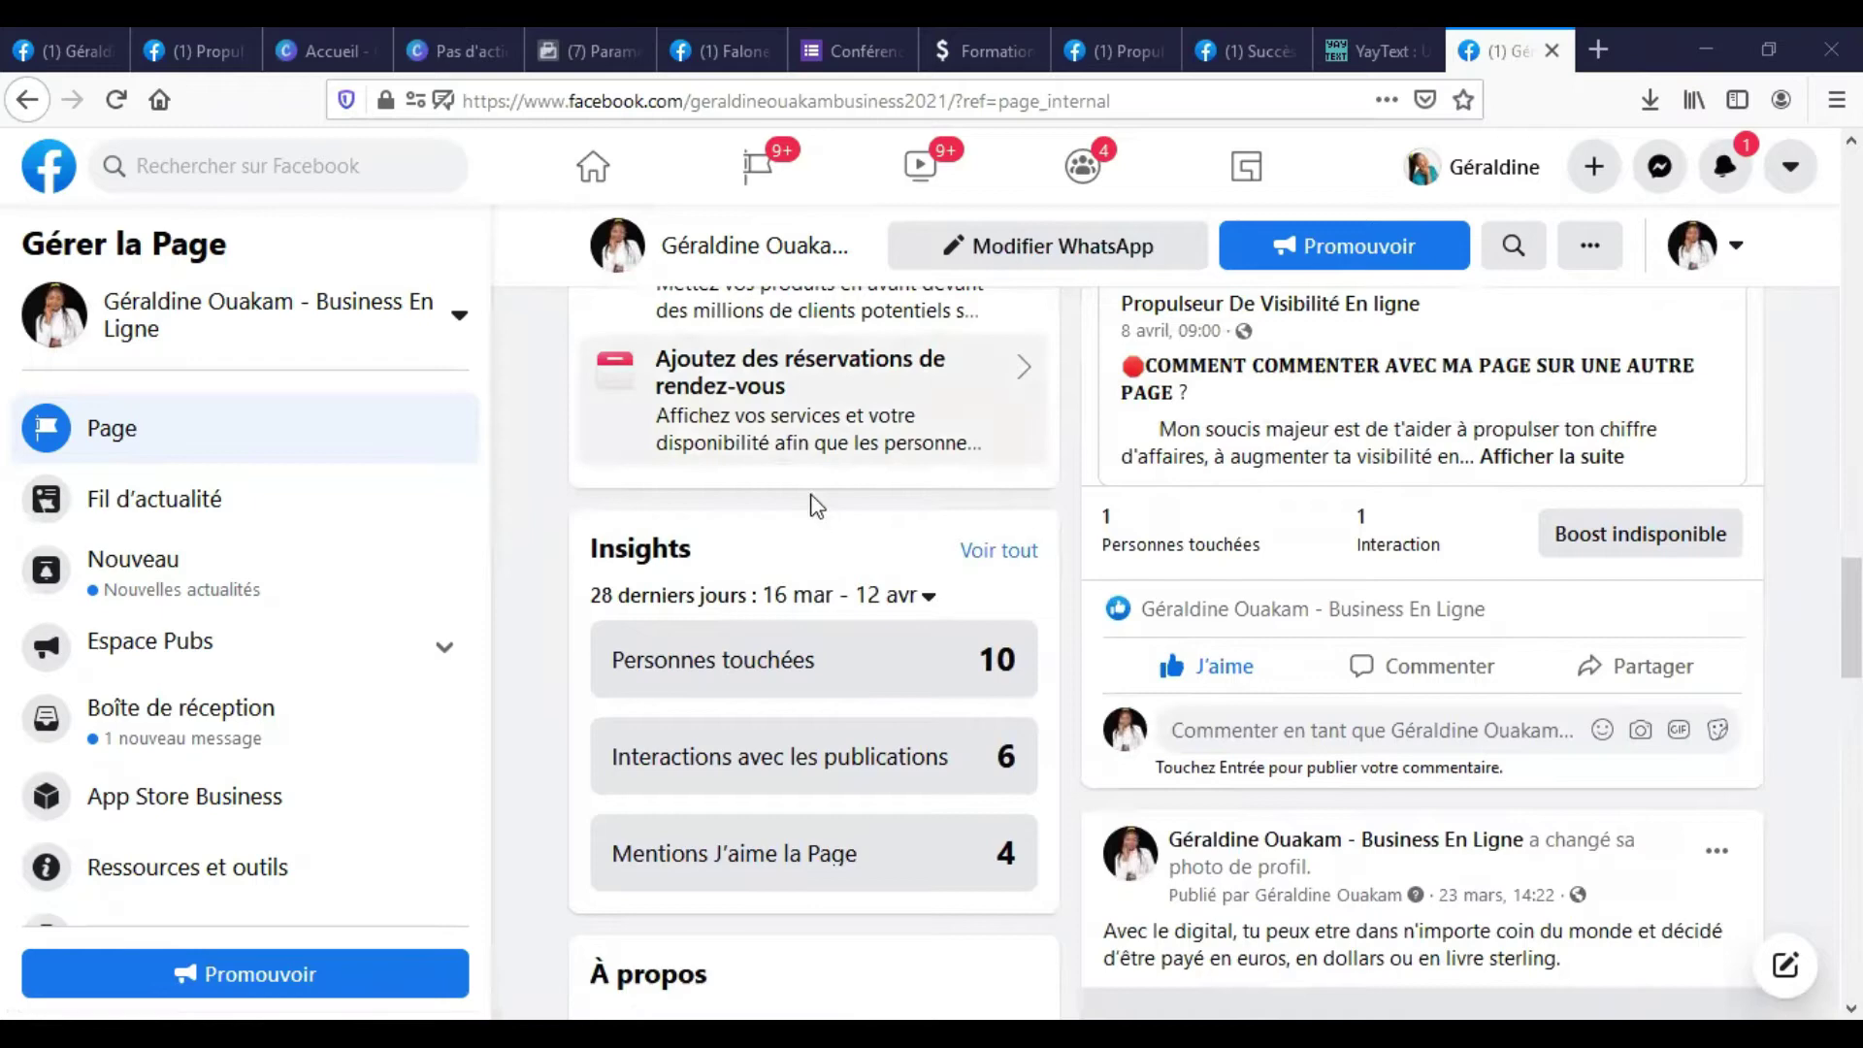
scroll(817, 504, "up", 8)
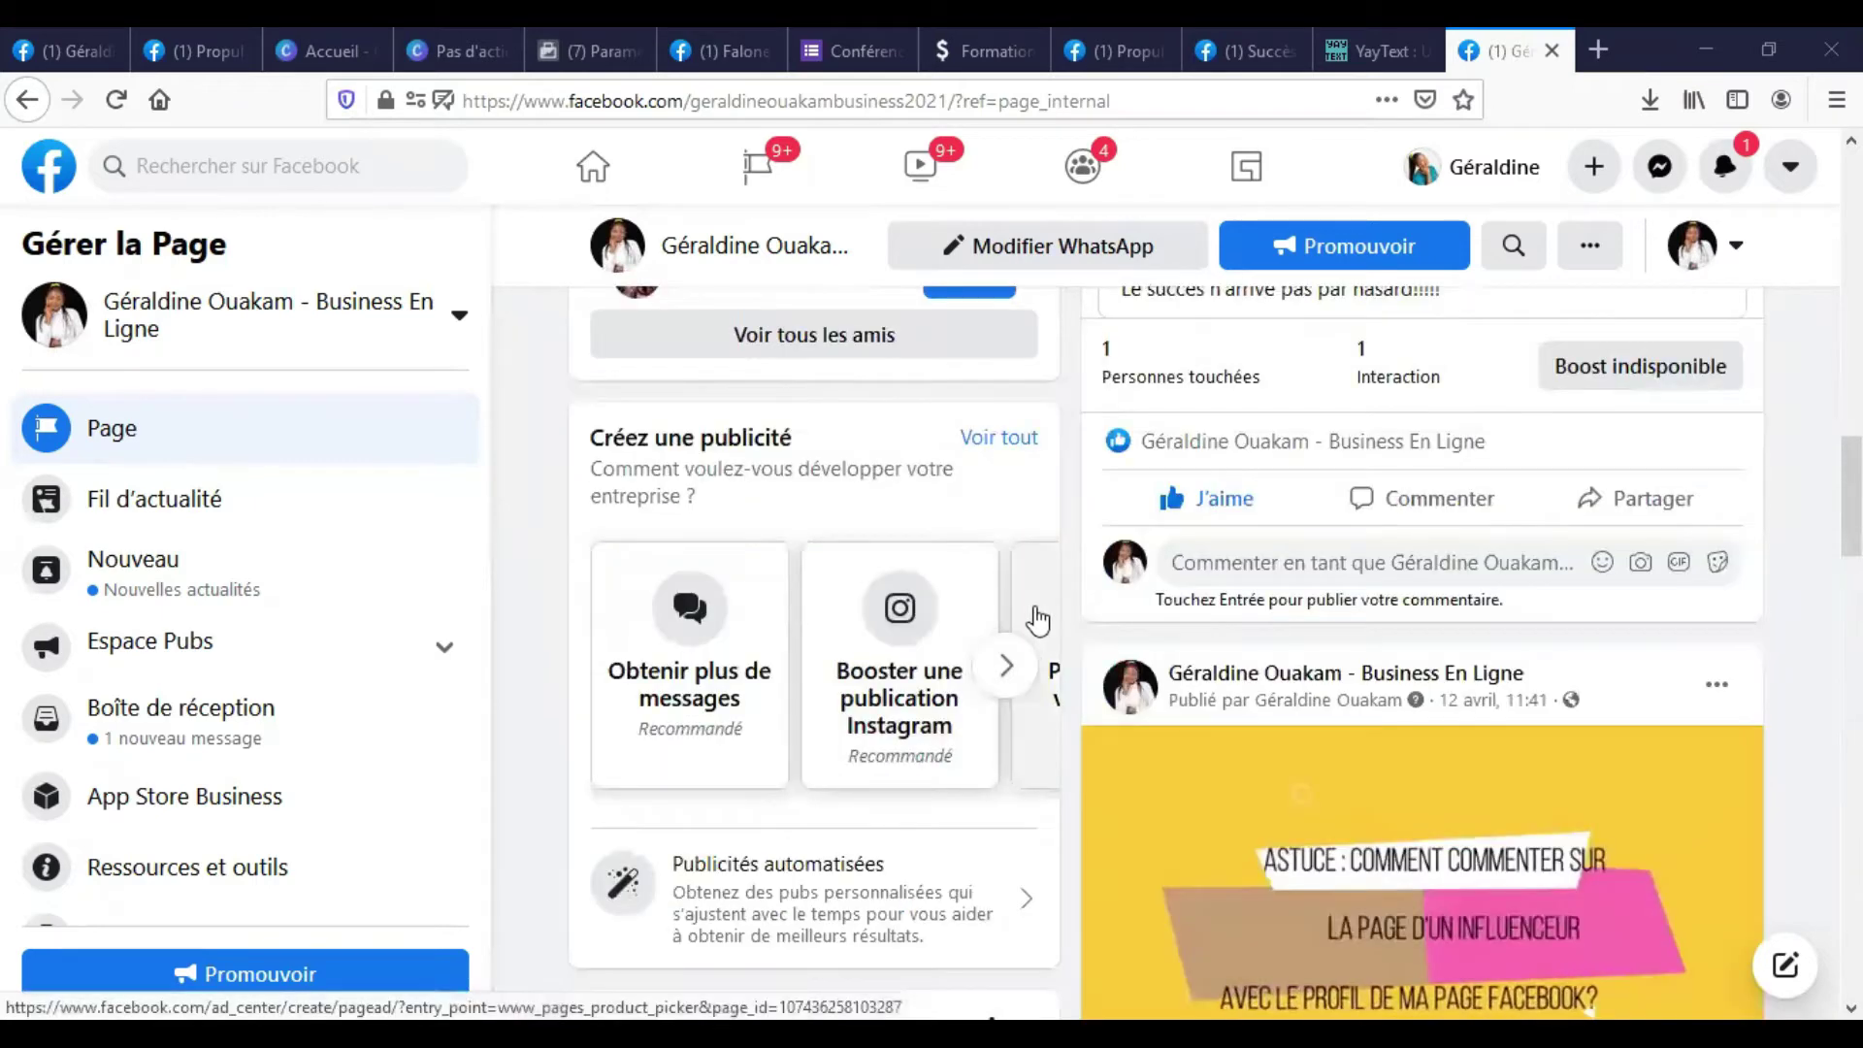
scroll(1038, 621, "up", 10)
scroll(895, 579, "up", 8)
scroll(689, 483, "down", 5)
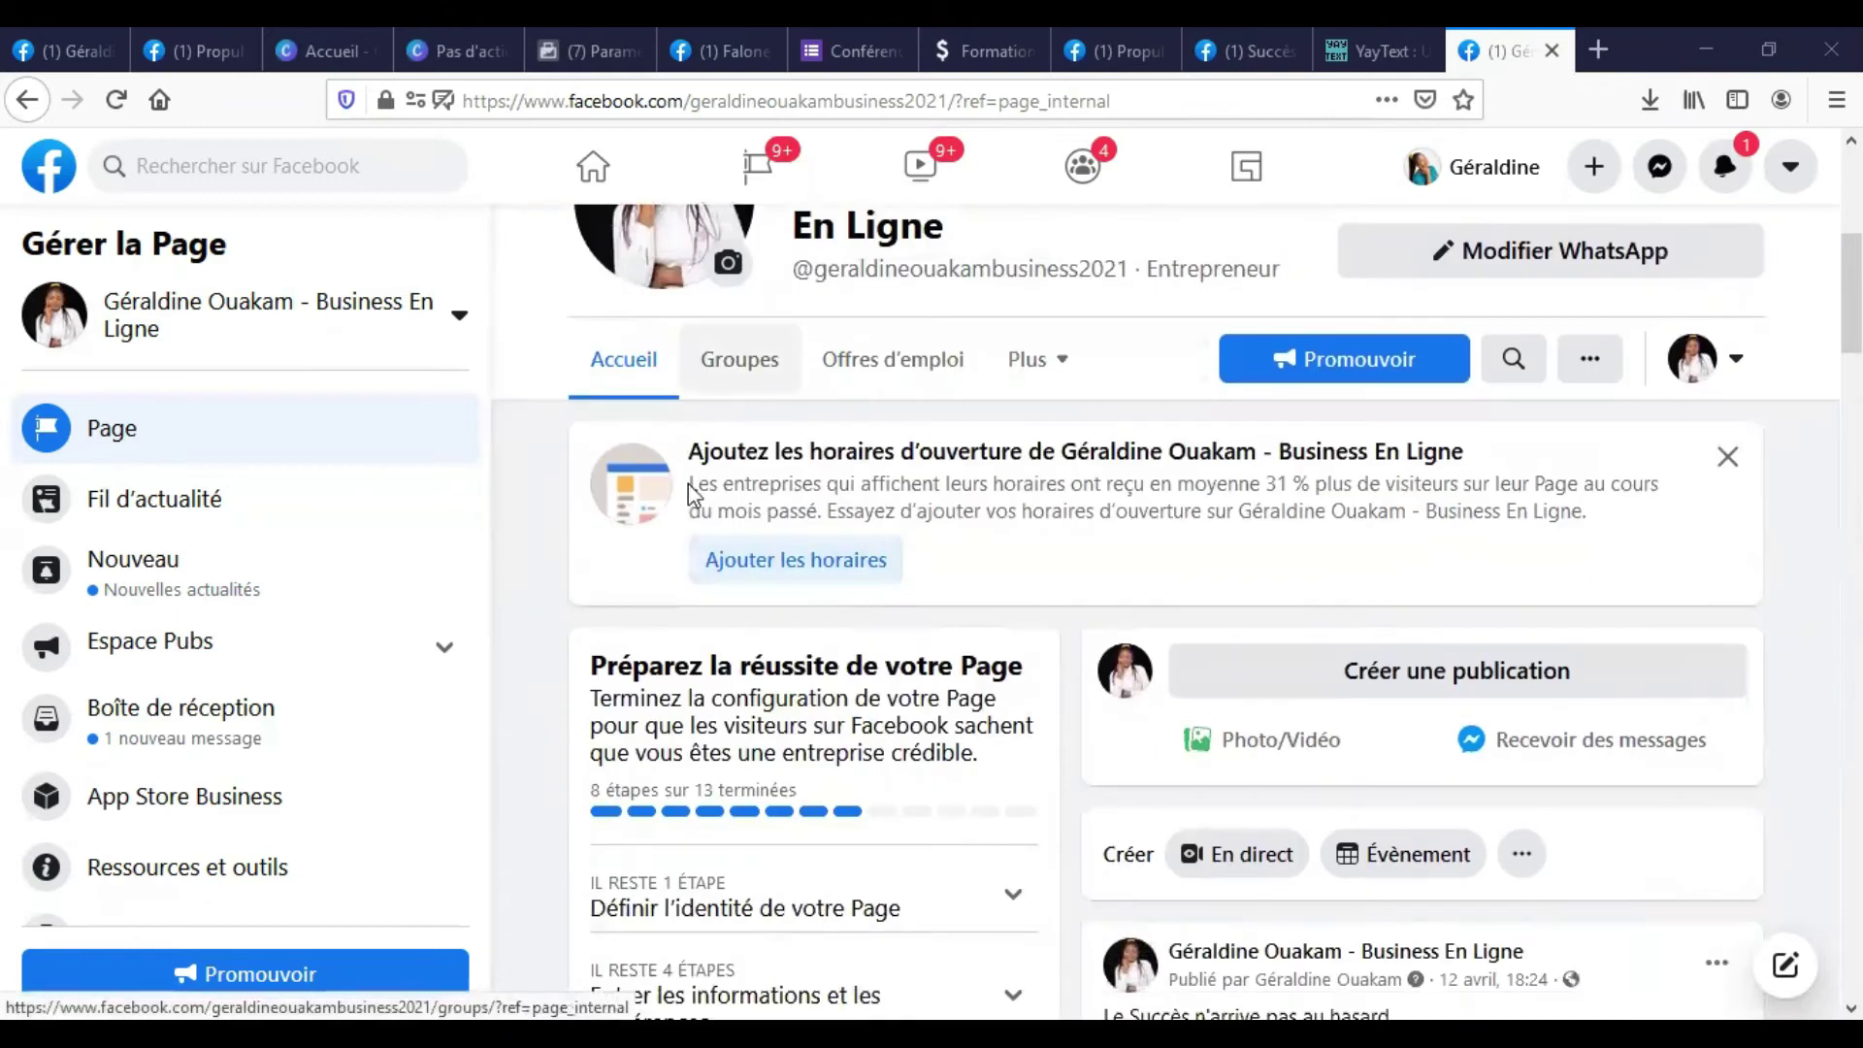
scroll(689, 484, "down", 15)
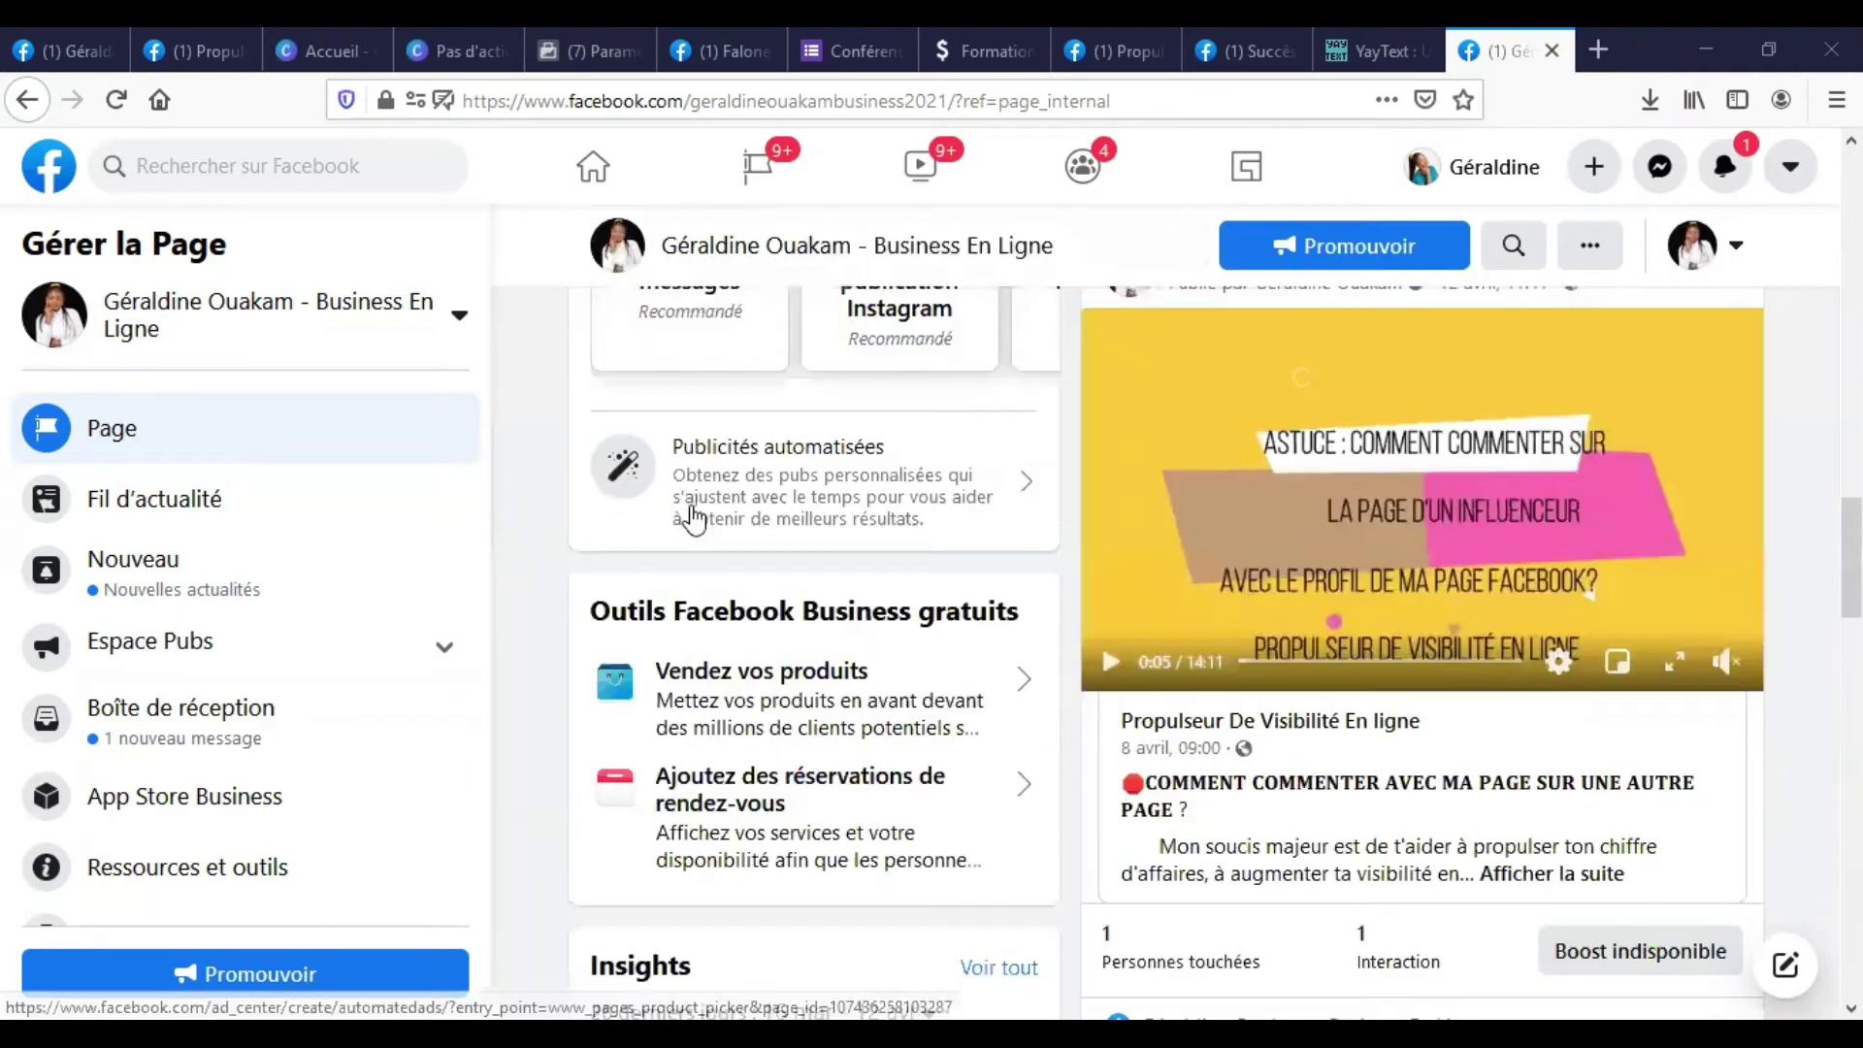
scroll(693, 519, "up", 8)
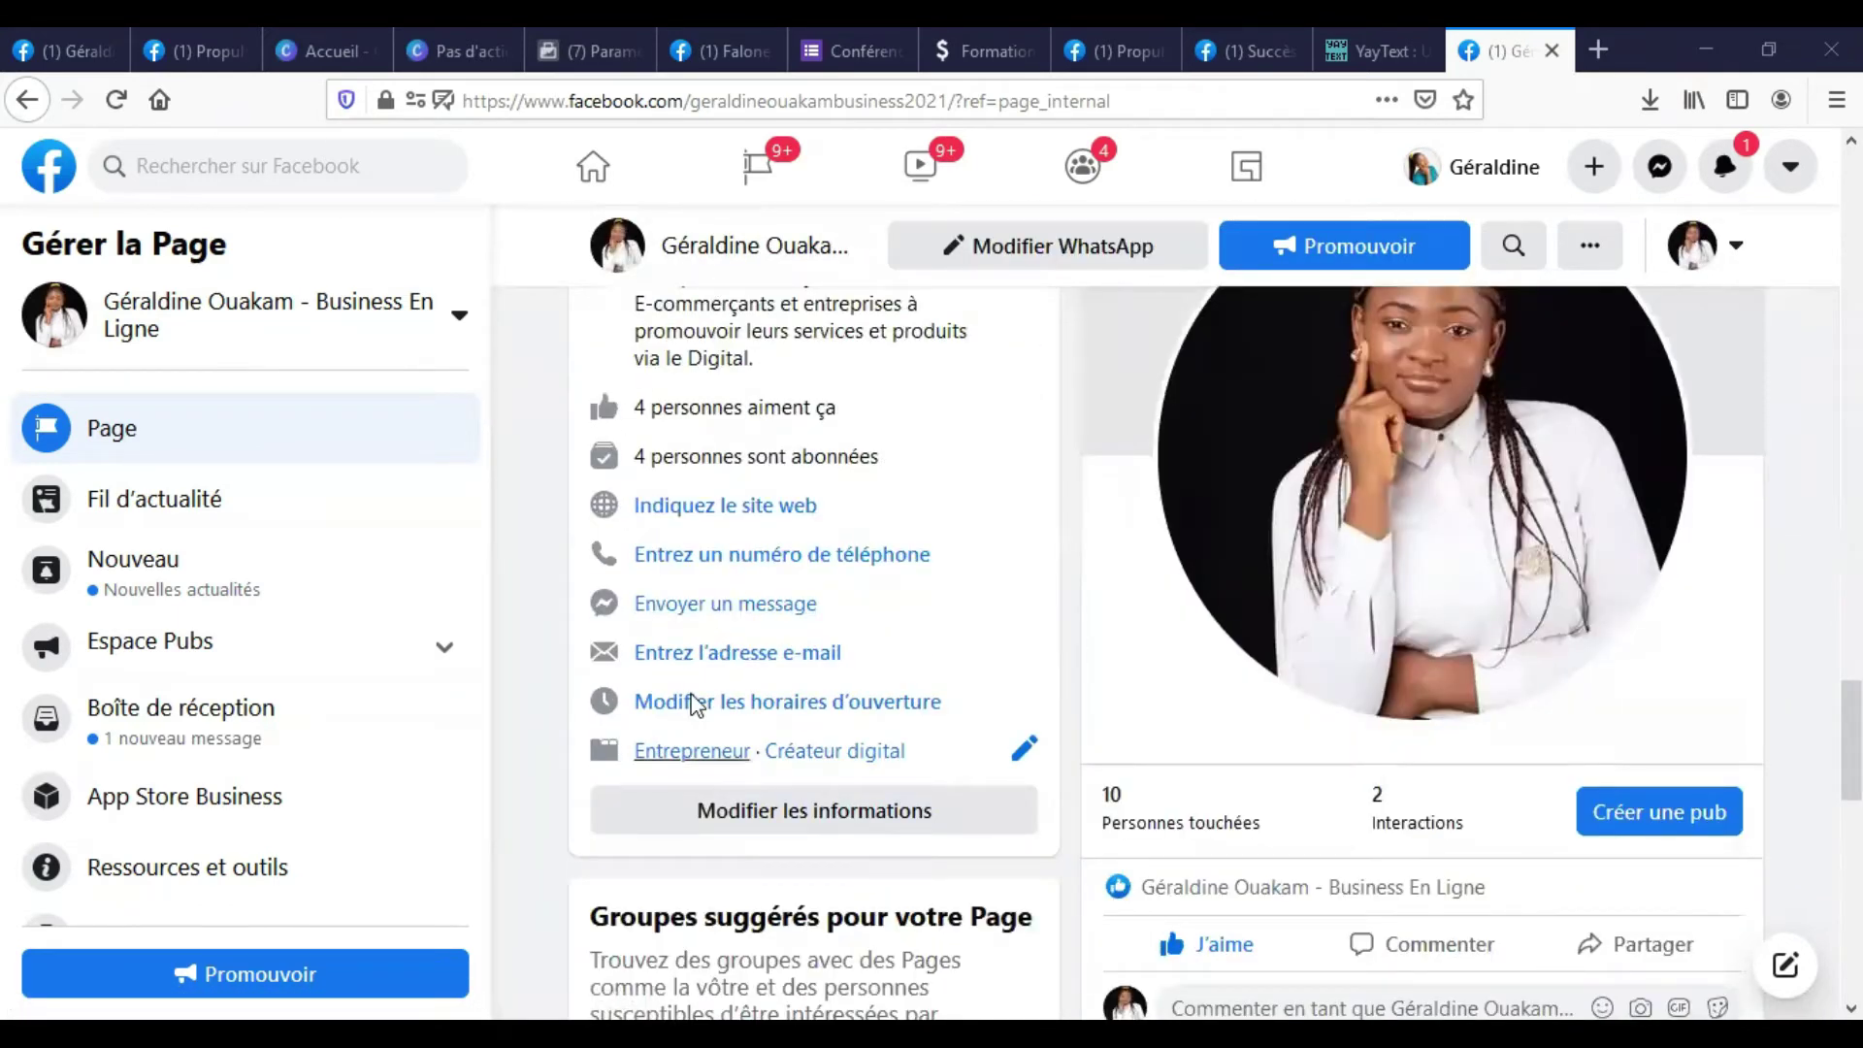
scroll(727, 566, "up", 4)
scroll(724, 570, "down", 8)
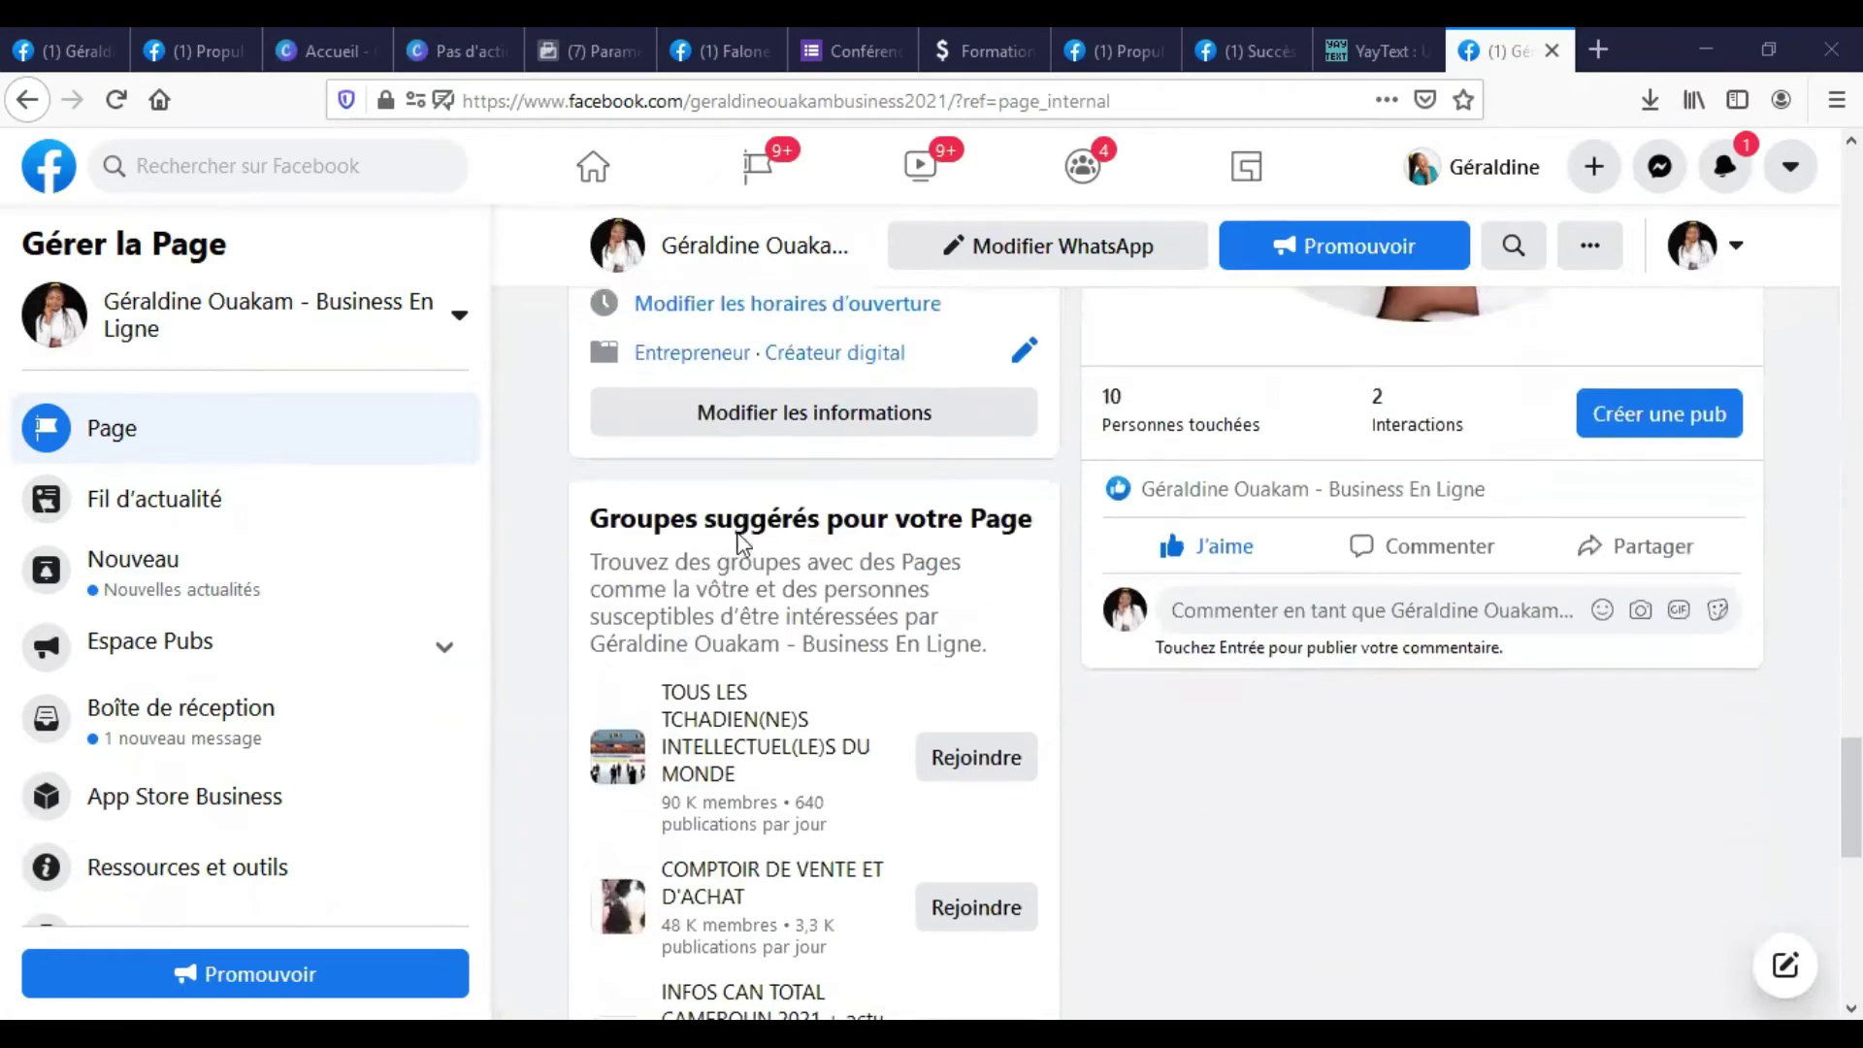
scroll(743, 534, "up", 12)
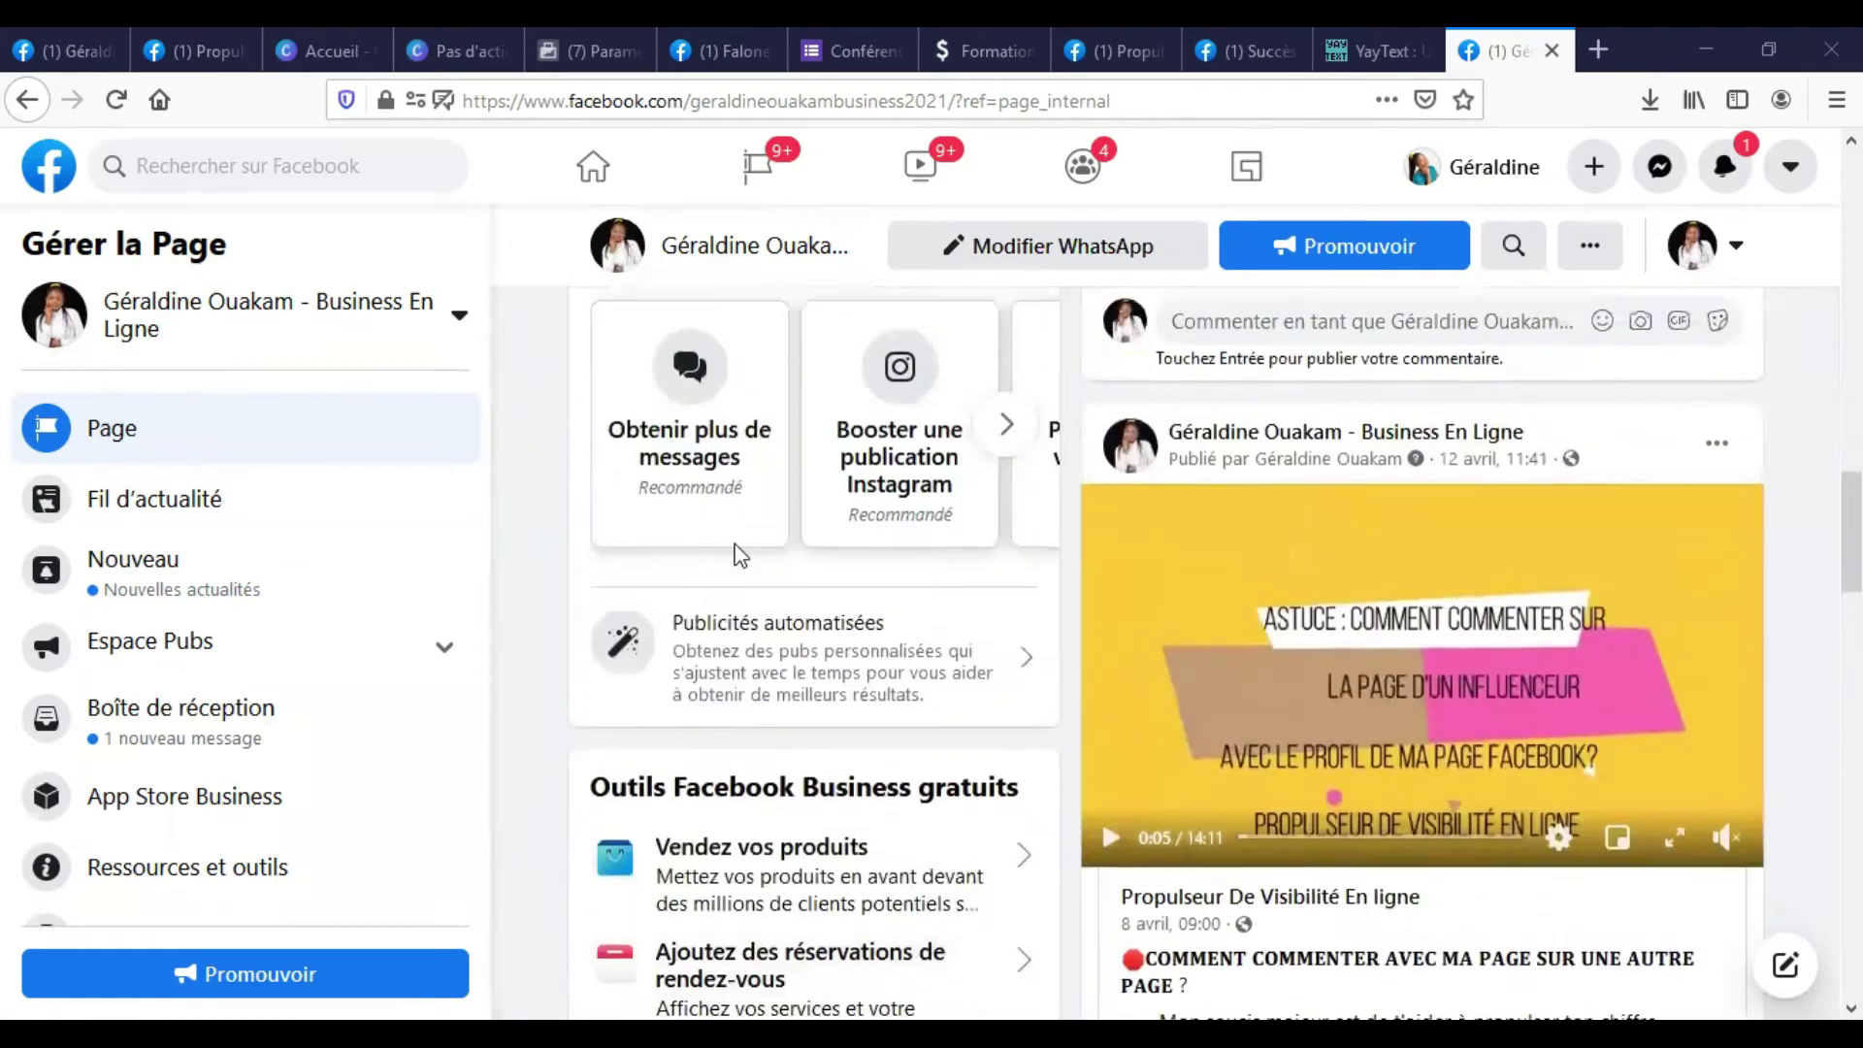
scroll(740, 555, "up", 15)
scroll(626, 524, "up", 4)
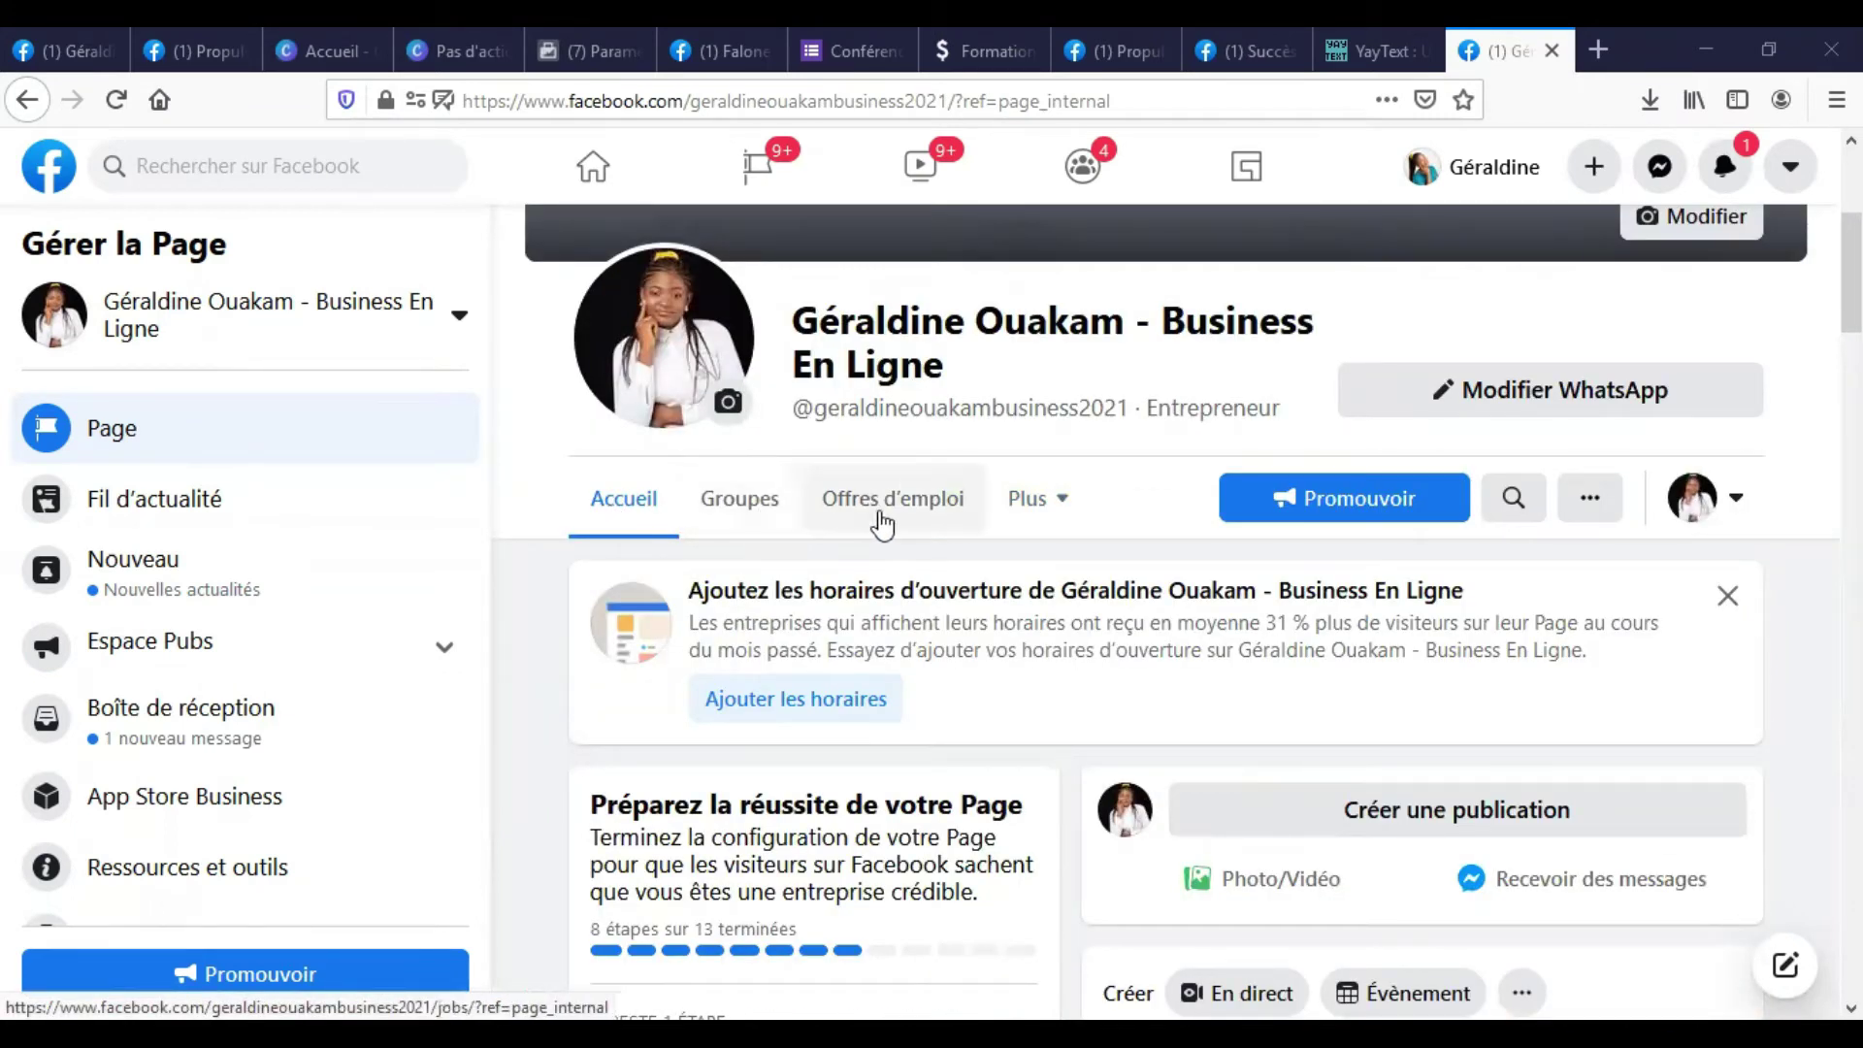
Open the page's À propos section from the Plus menu and scroll through its details.
left_click(1065, 512)
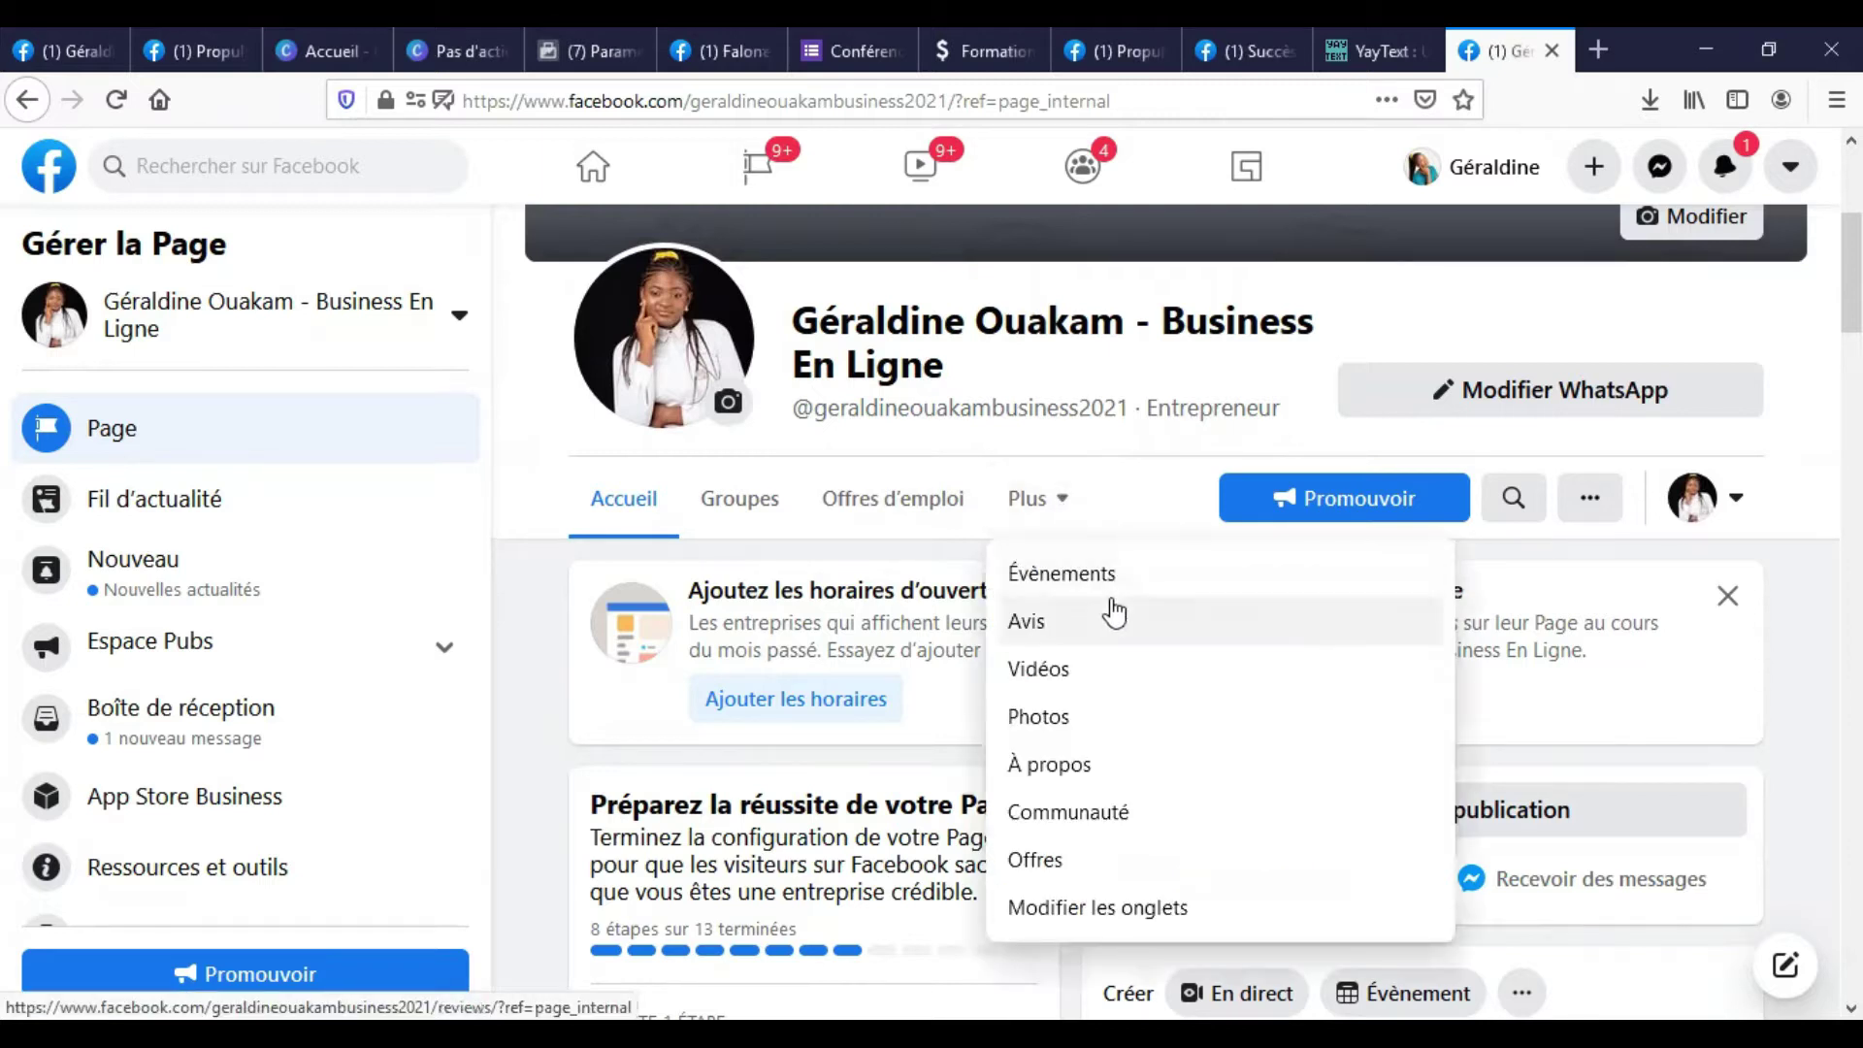
scroll(1111, 613, "down", 1)
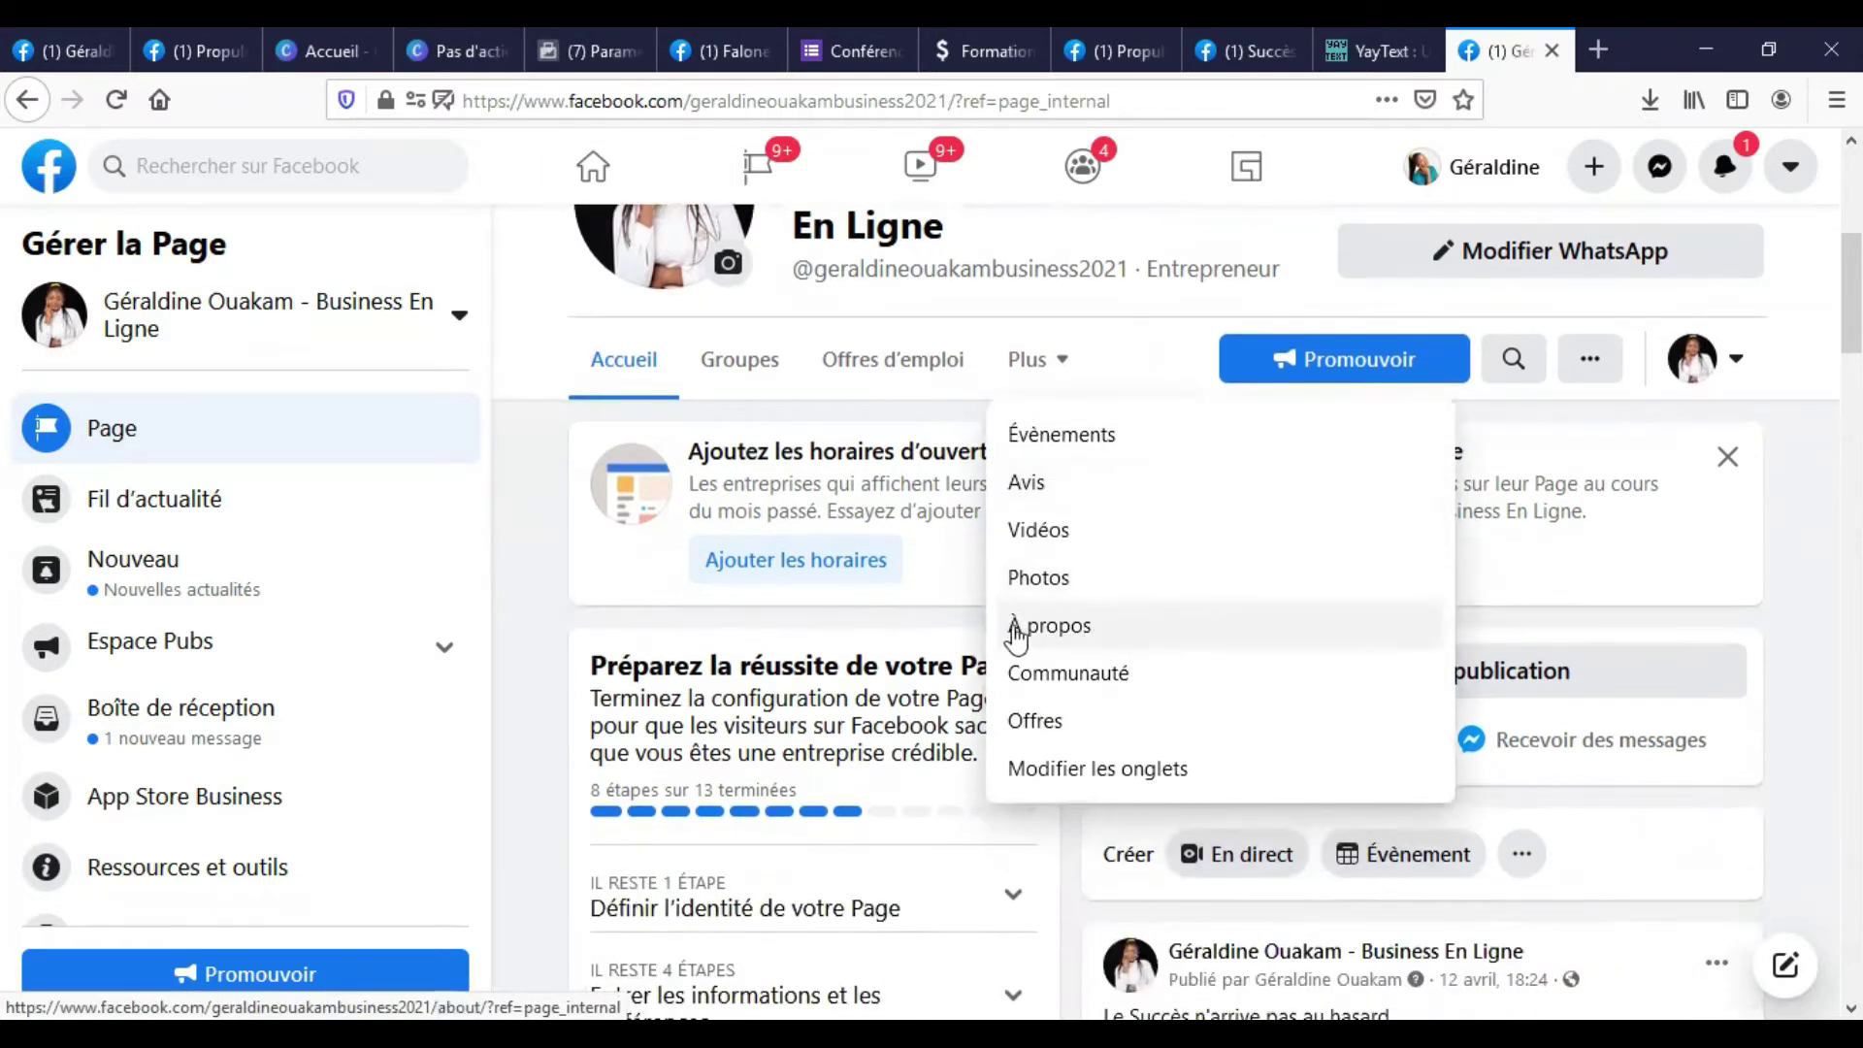
scroll(1033, 640, "down", 1)
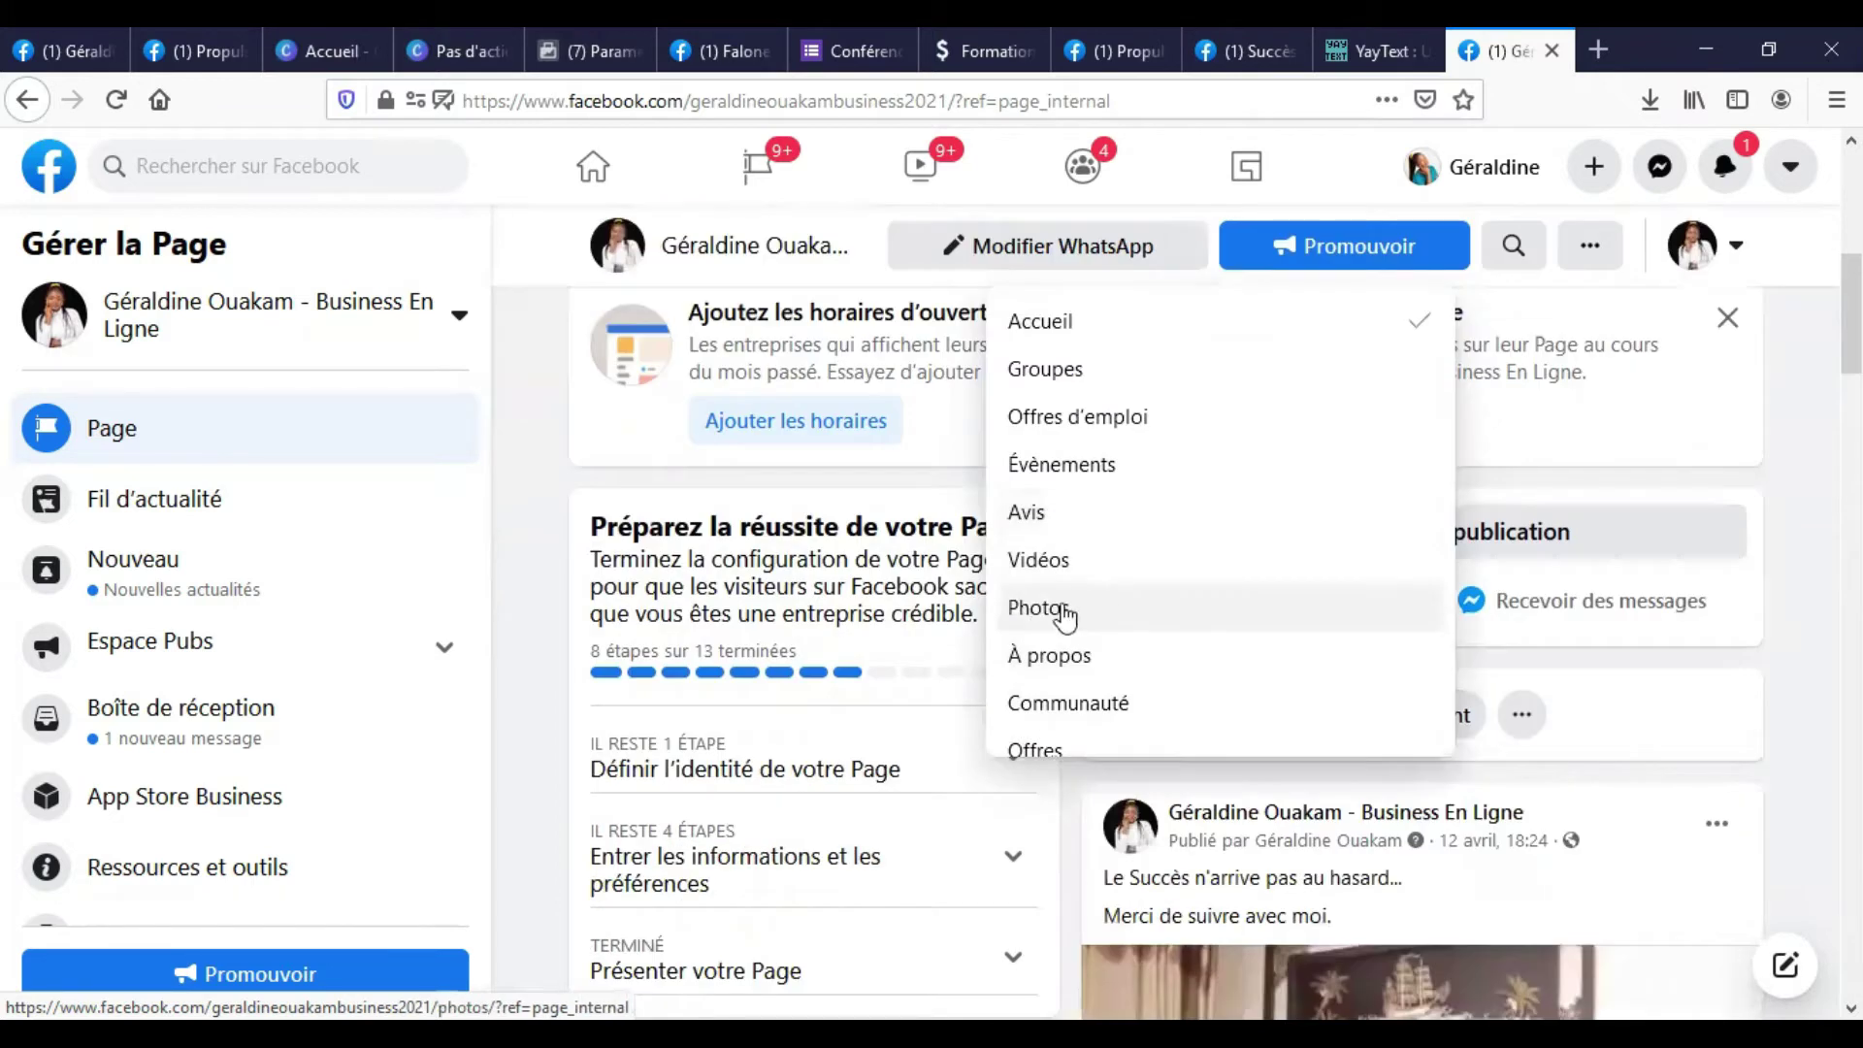
left_click(1050, 662)
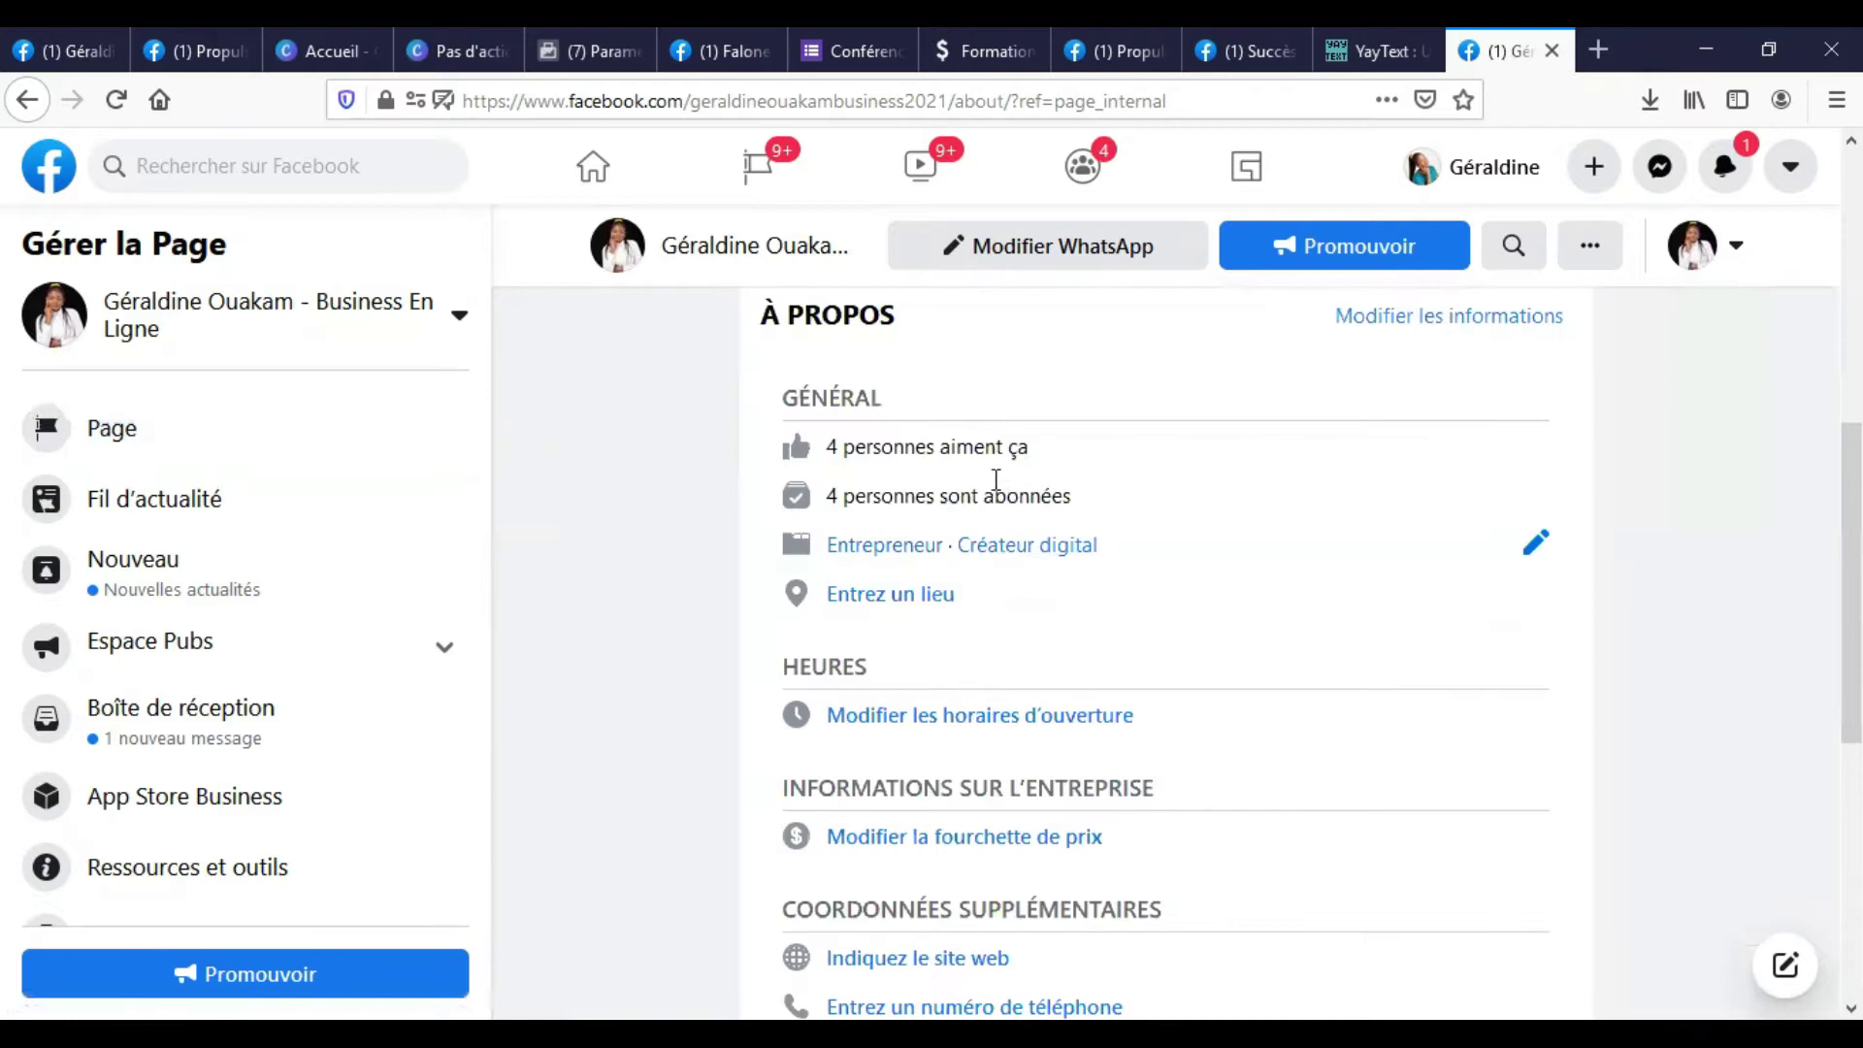
scroll(1018, 478, "up", 1)
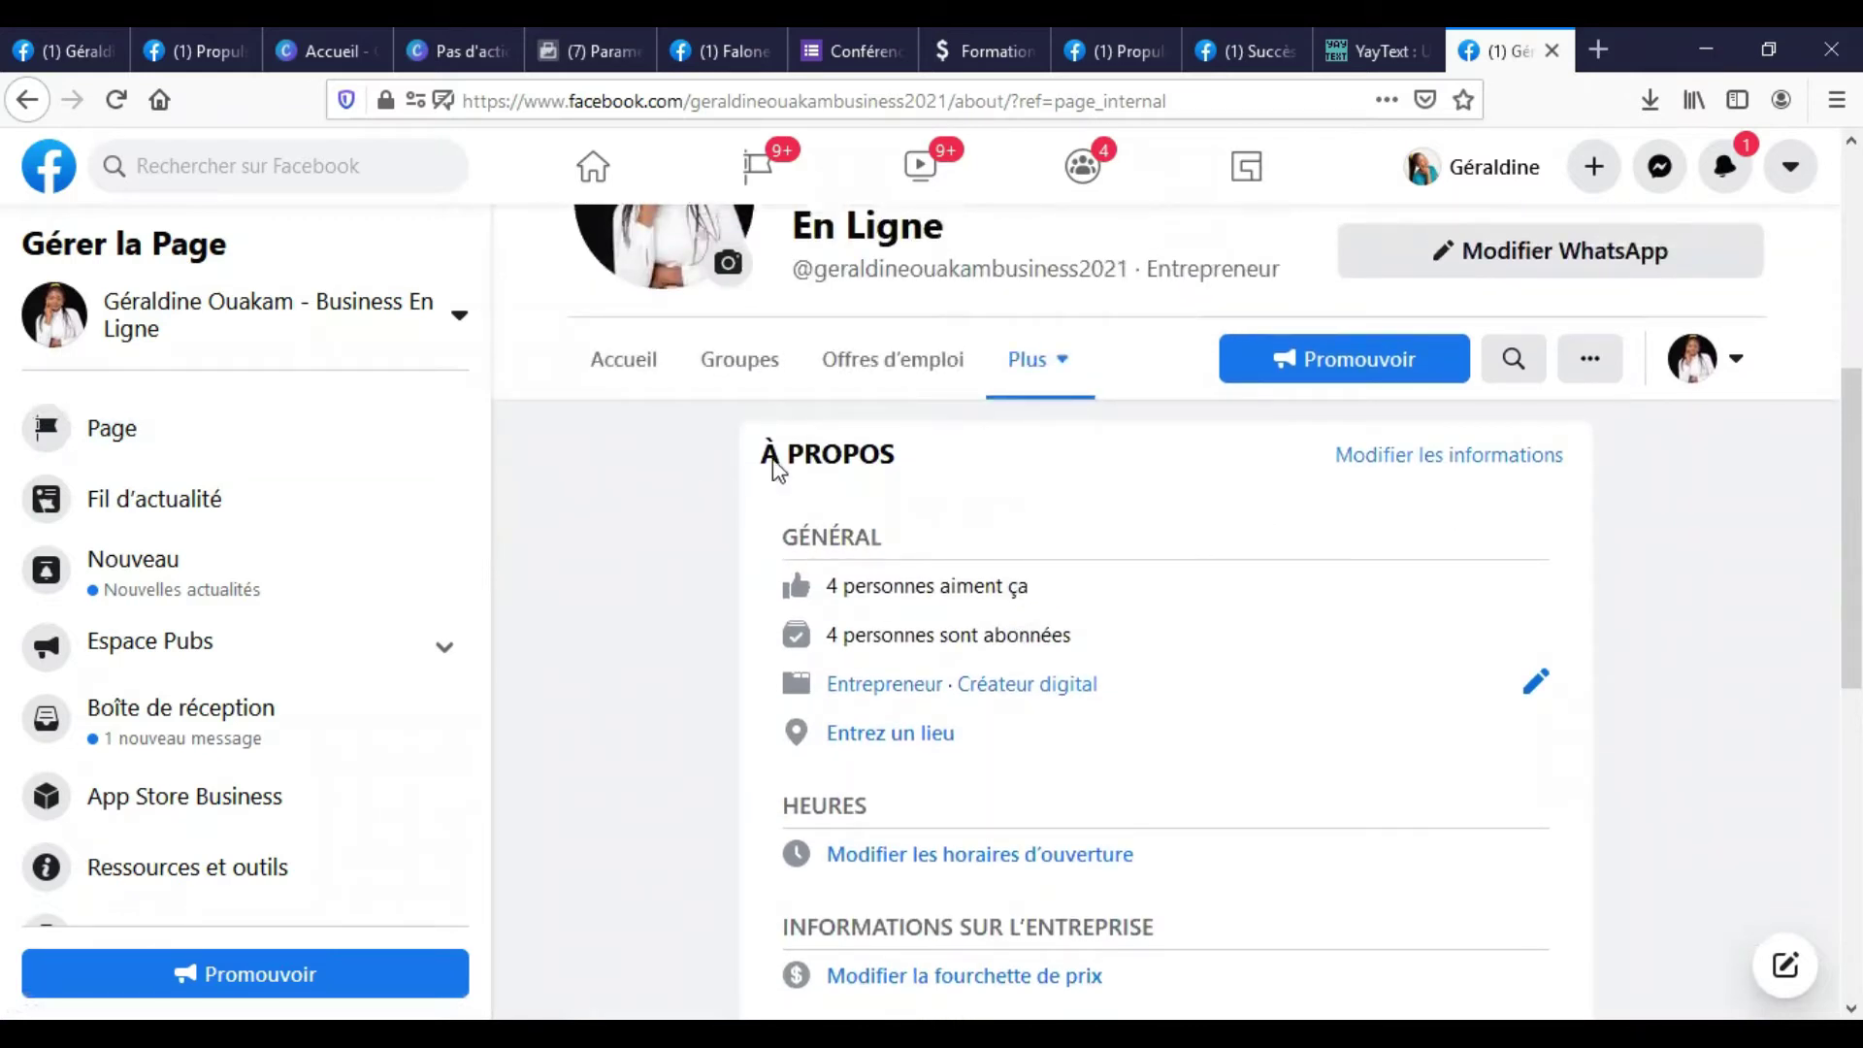
scroll(1144, 562, "down", 1)
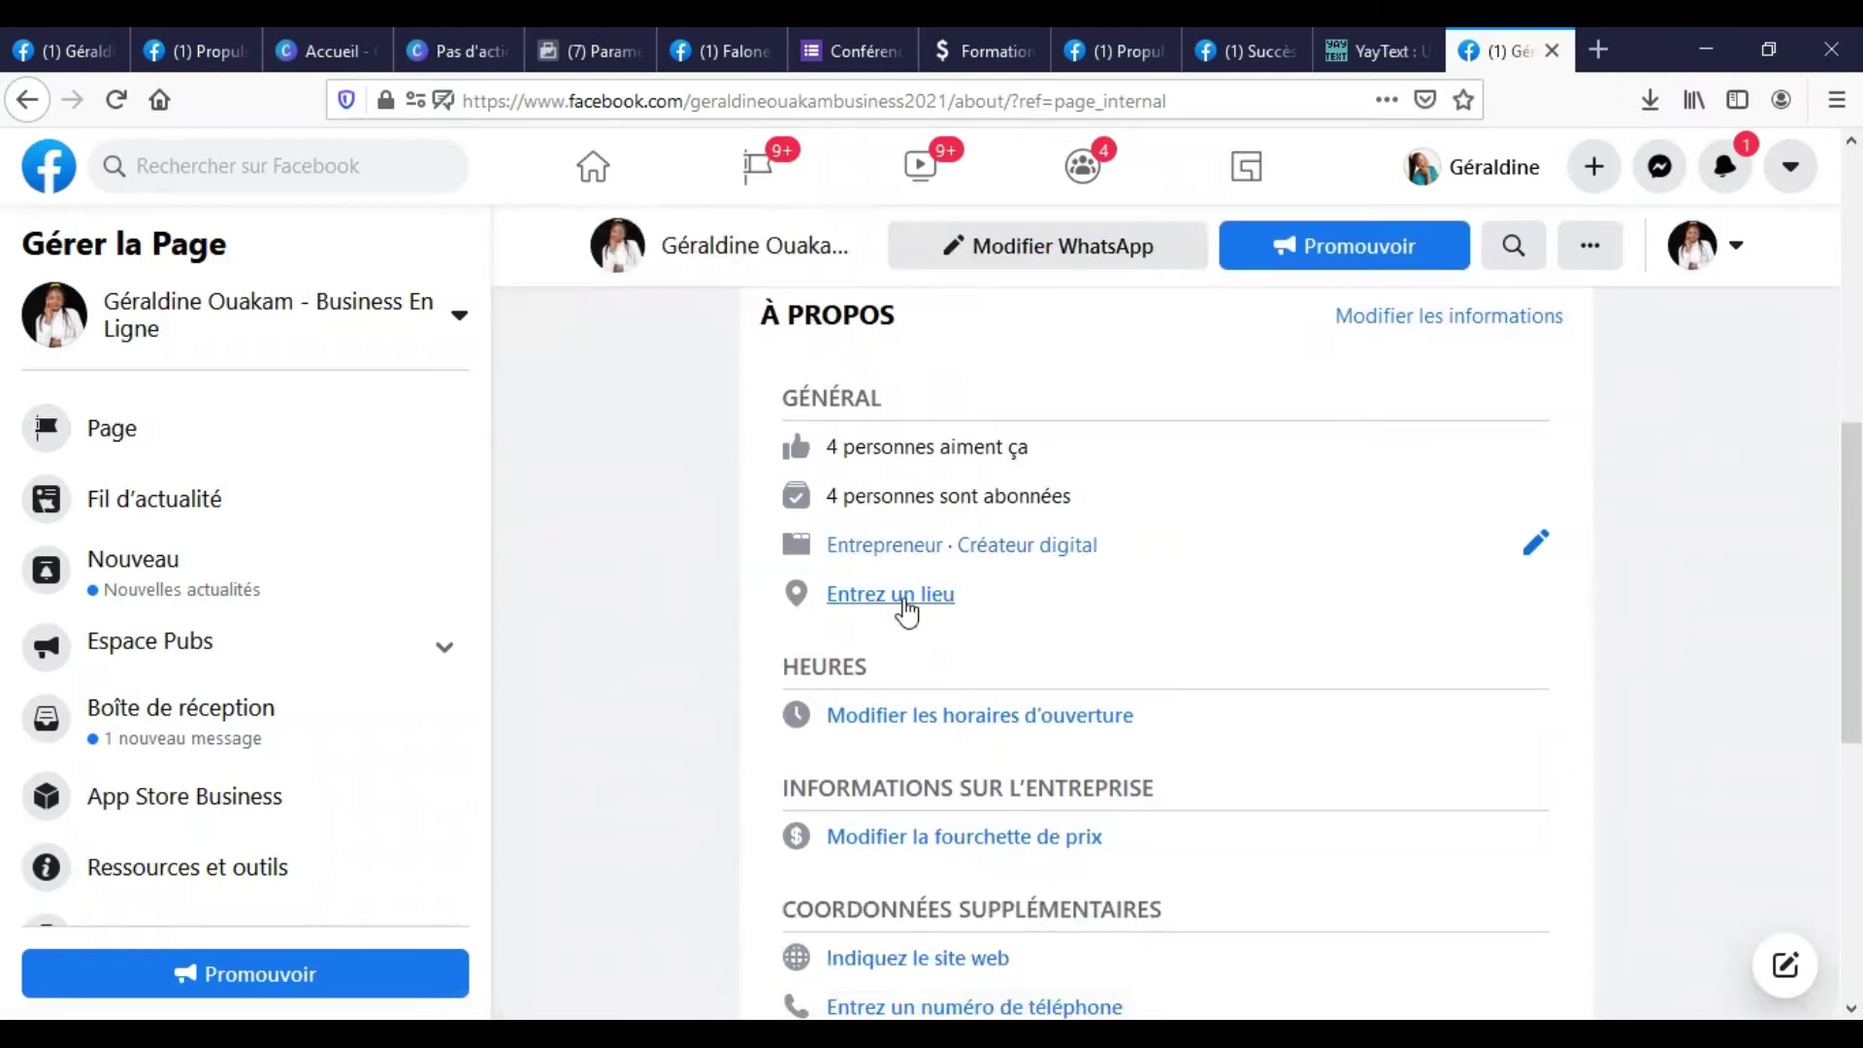
scroll(907, 610, "down", 2)
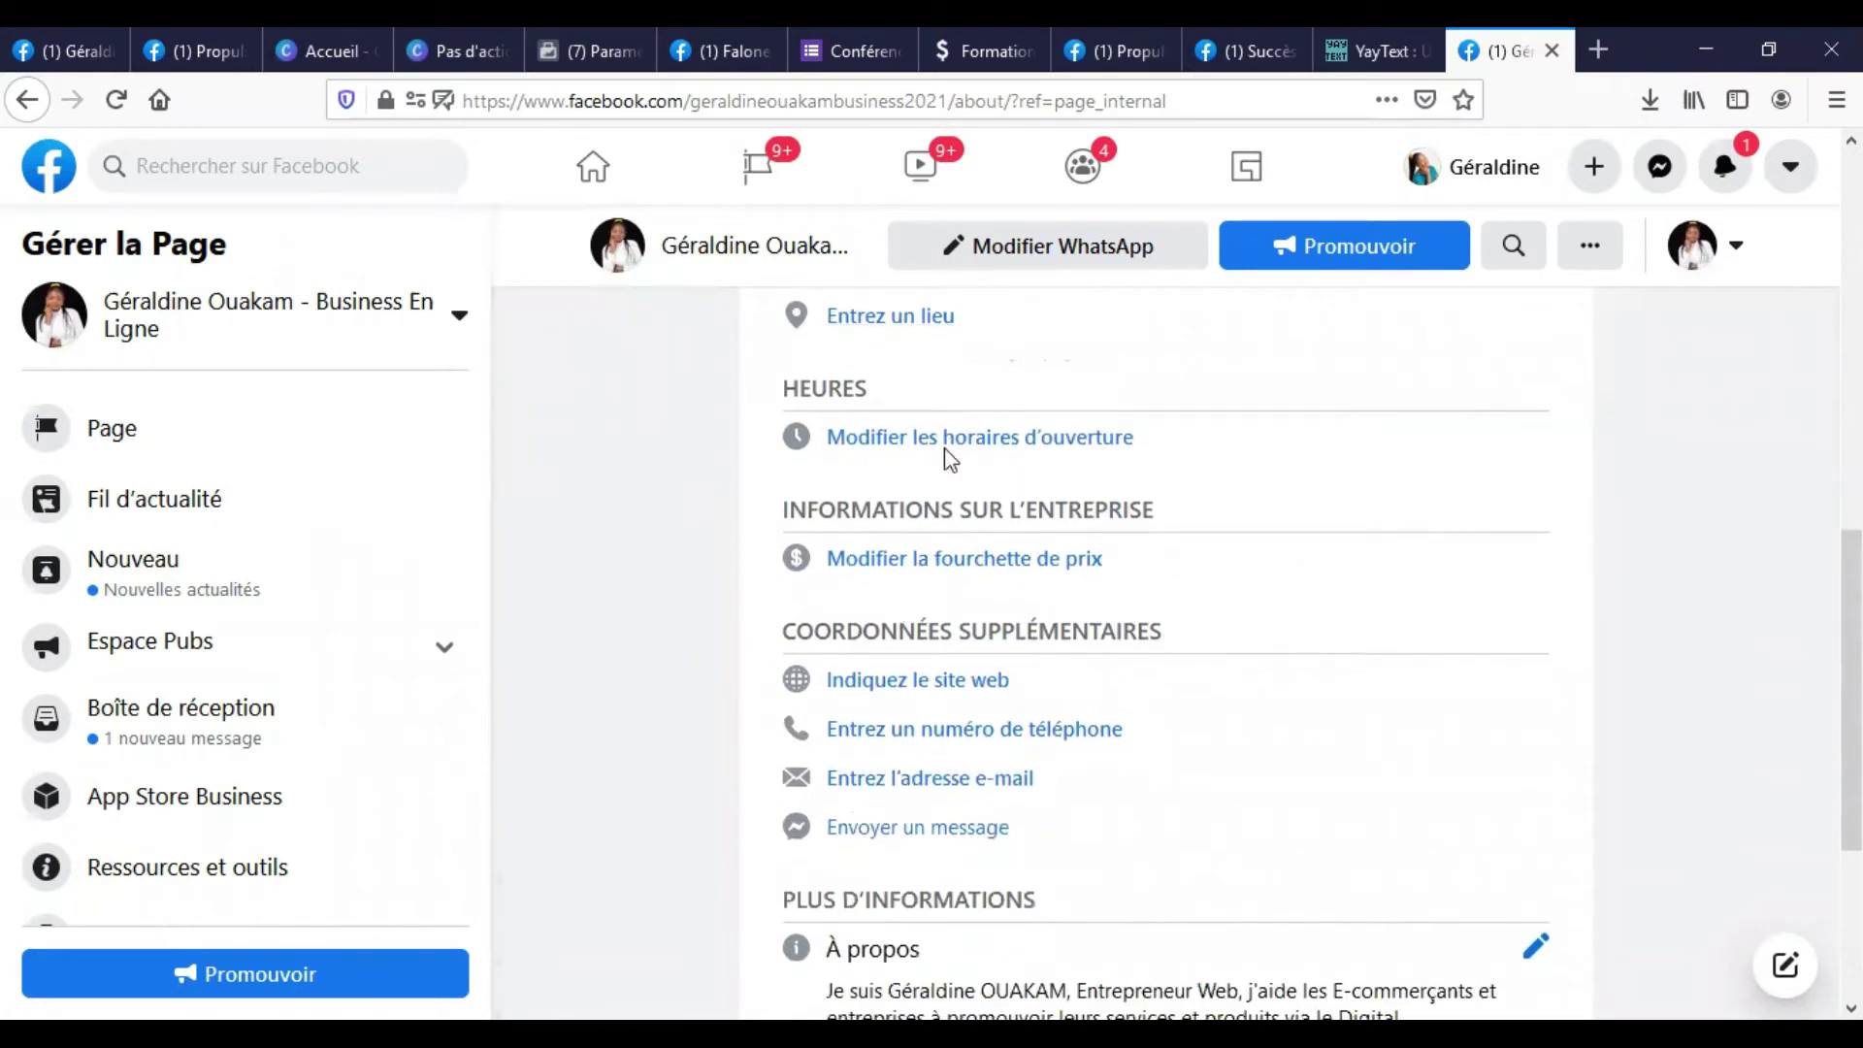
scroll(877, 399, "up", 2)
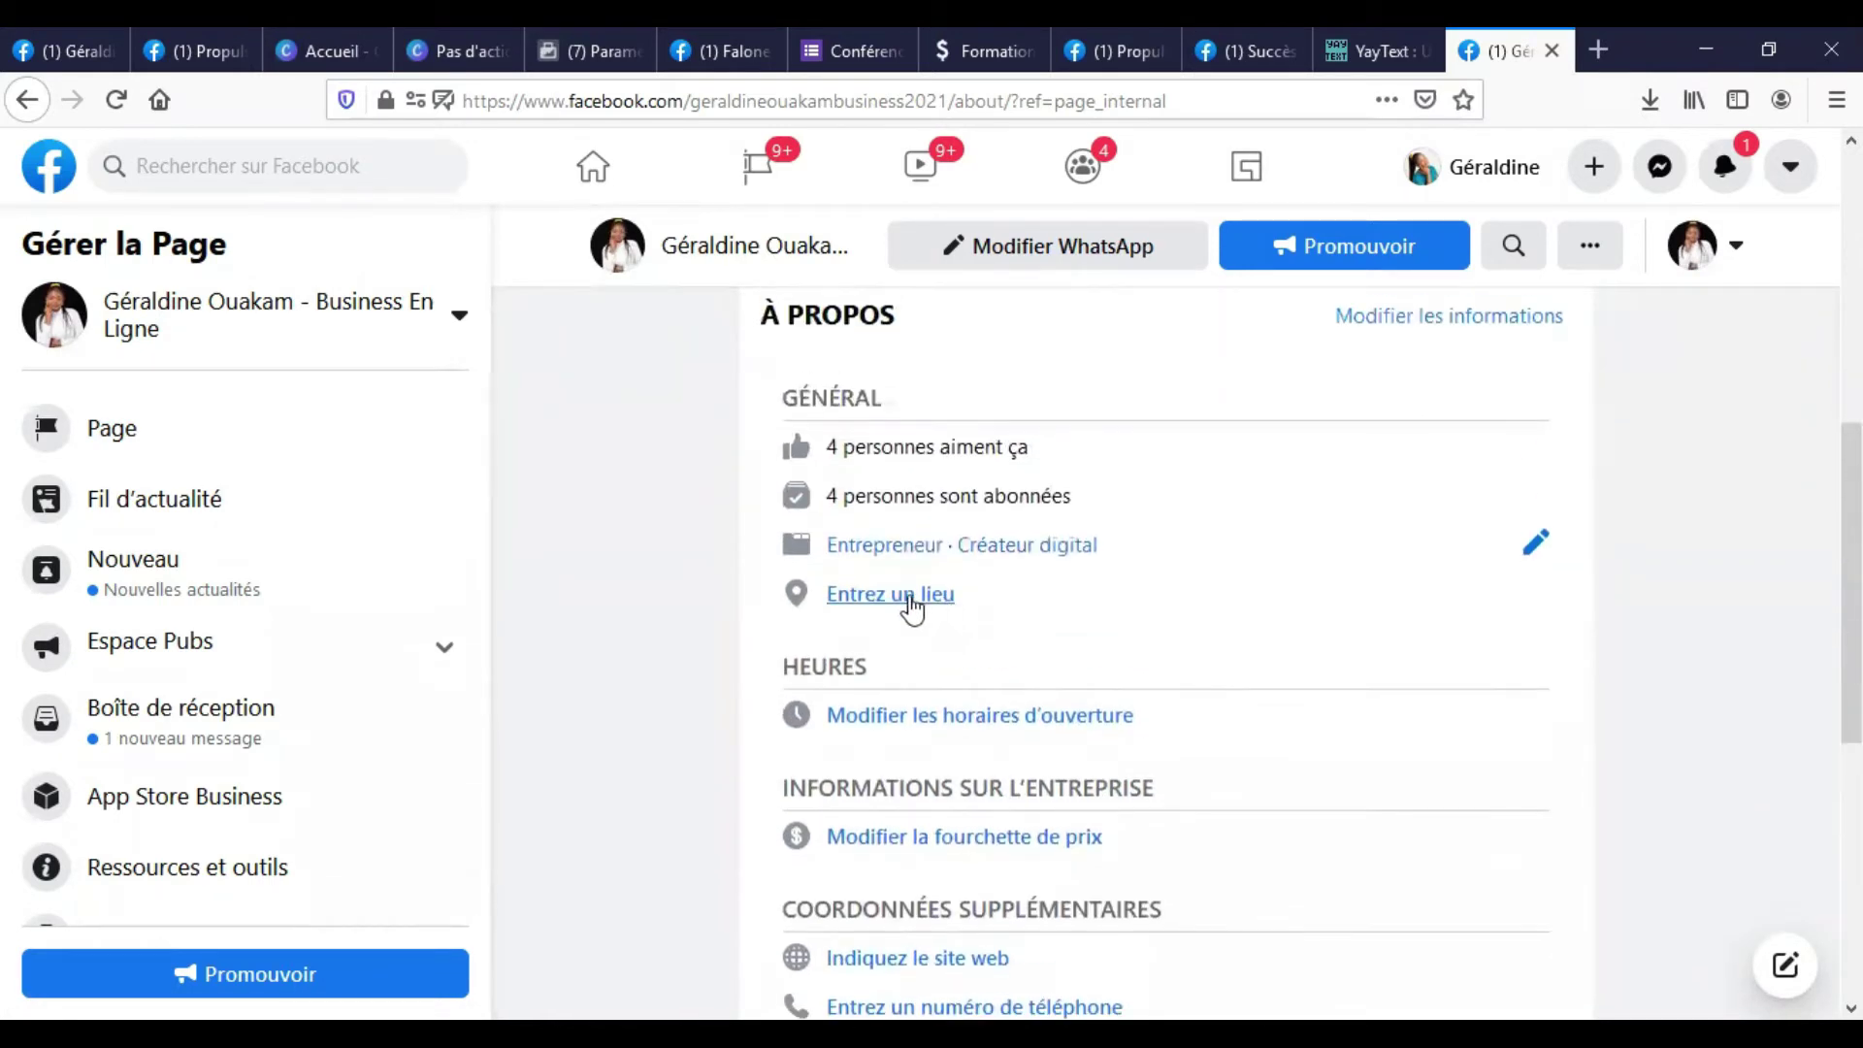
Start a location and enter the street address with city Douala, Cameroun.
left_click(910, 596)
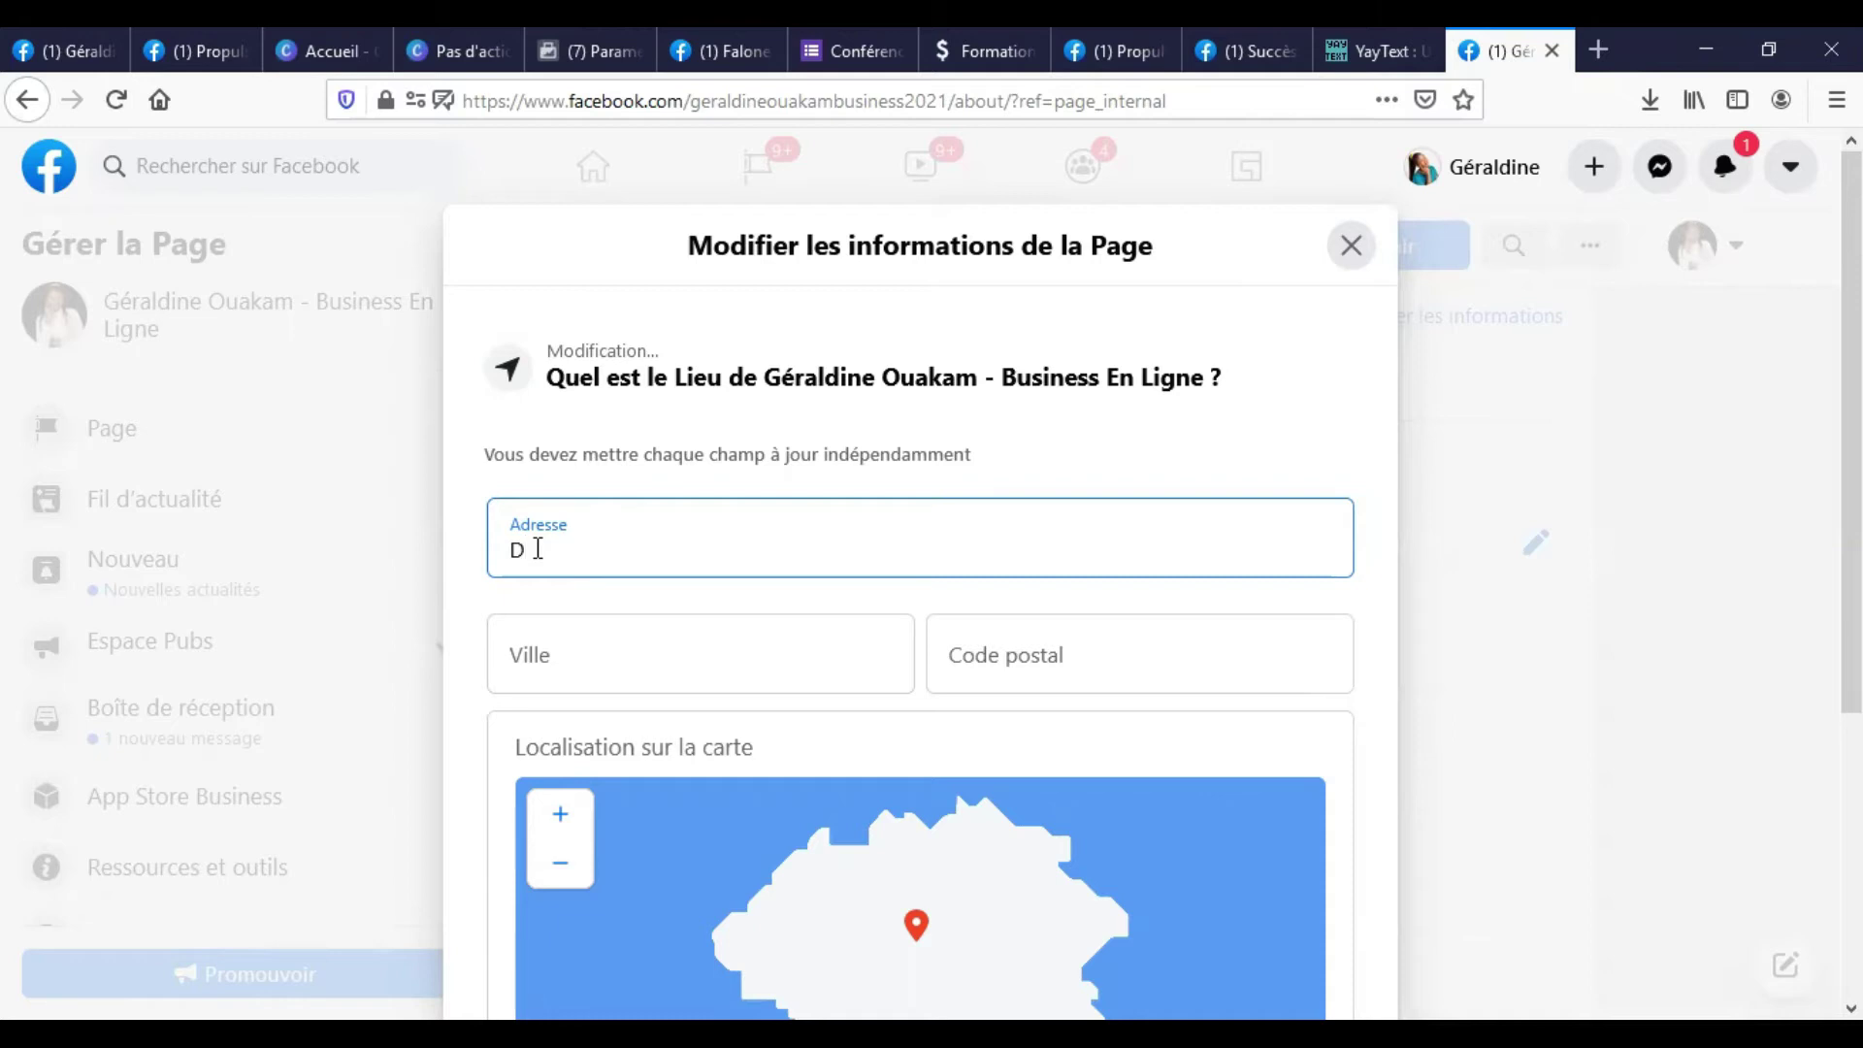
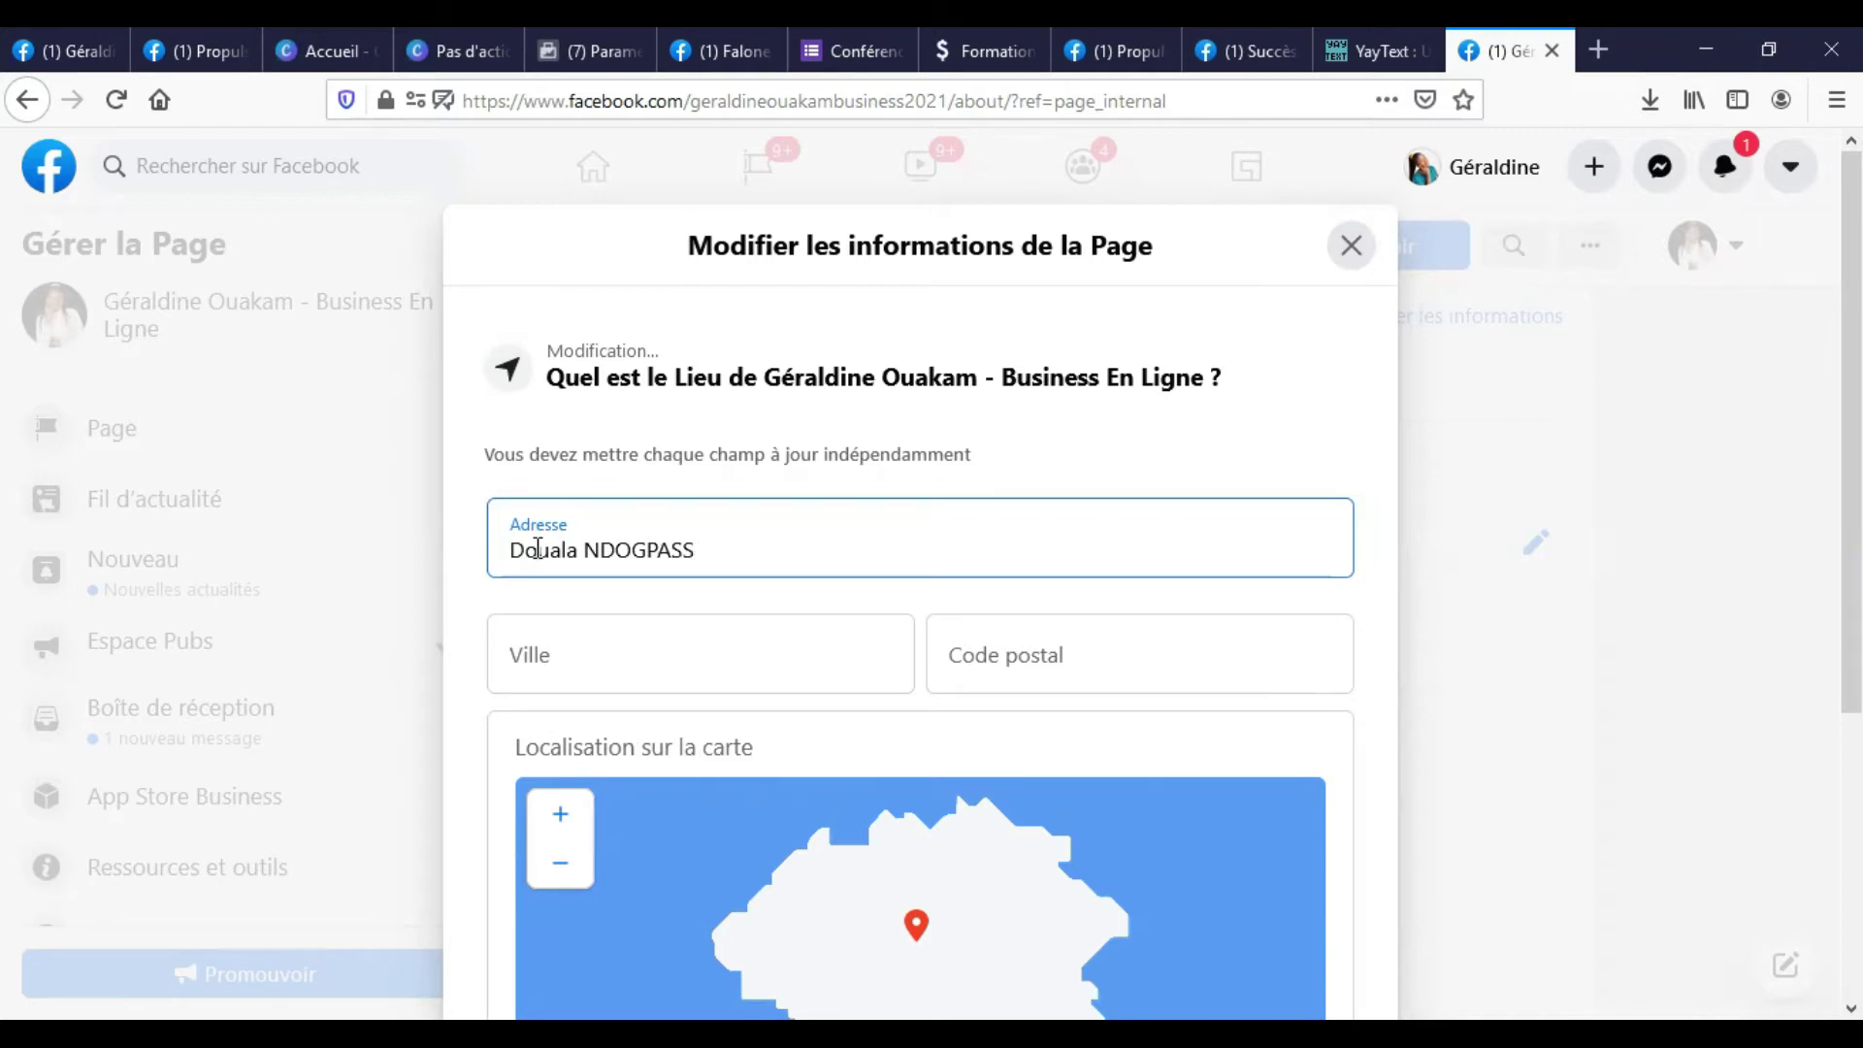
key("ctrl+BackSpace")
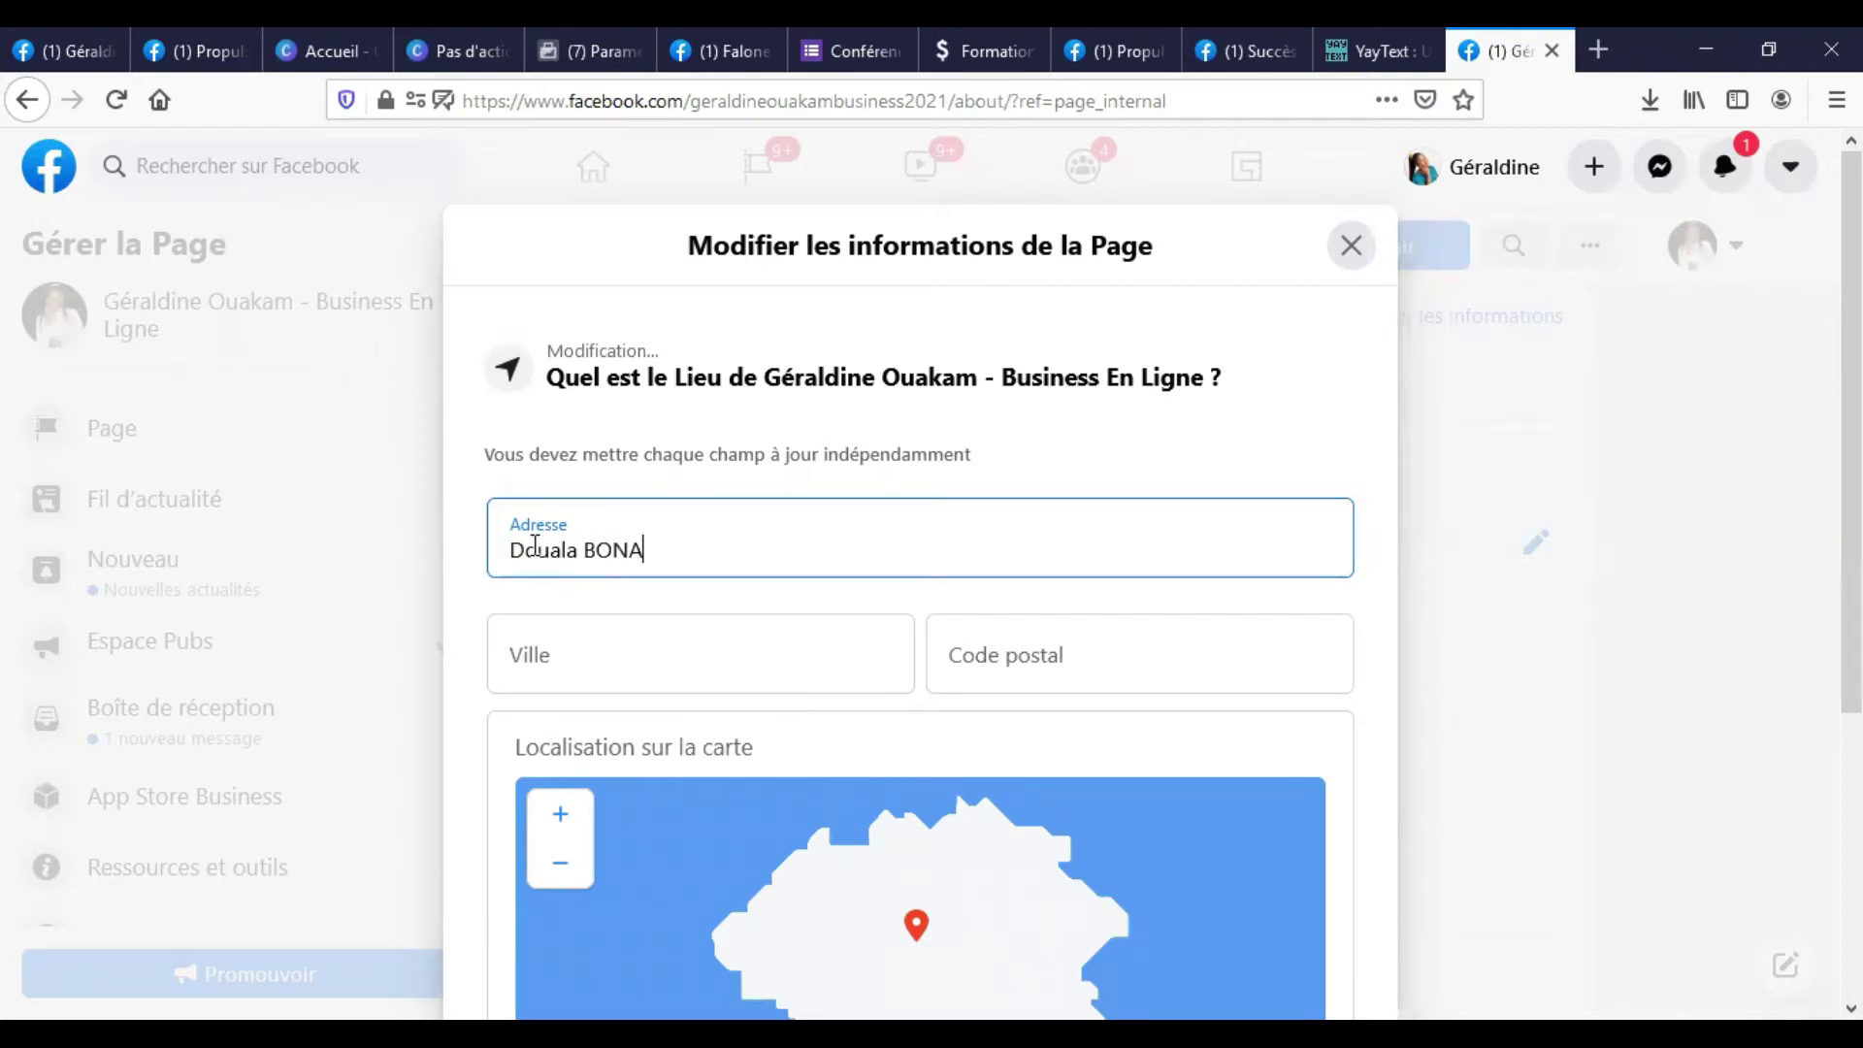
left_click(579, 644)
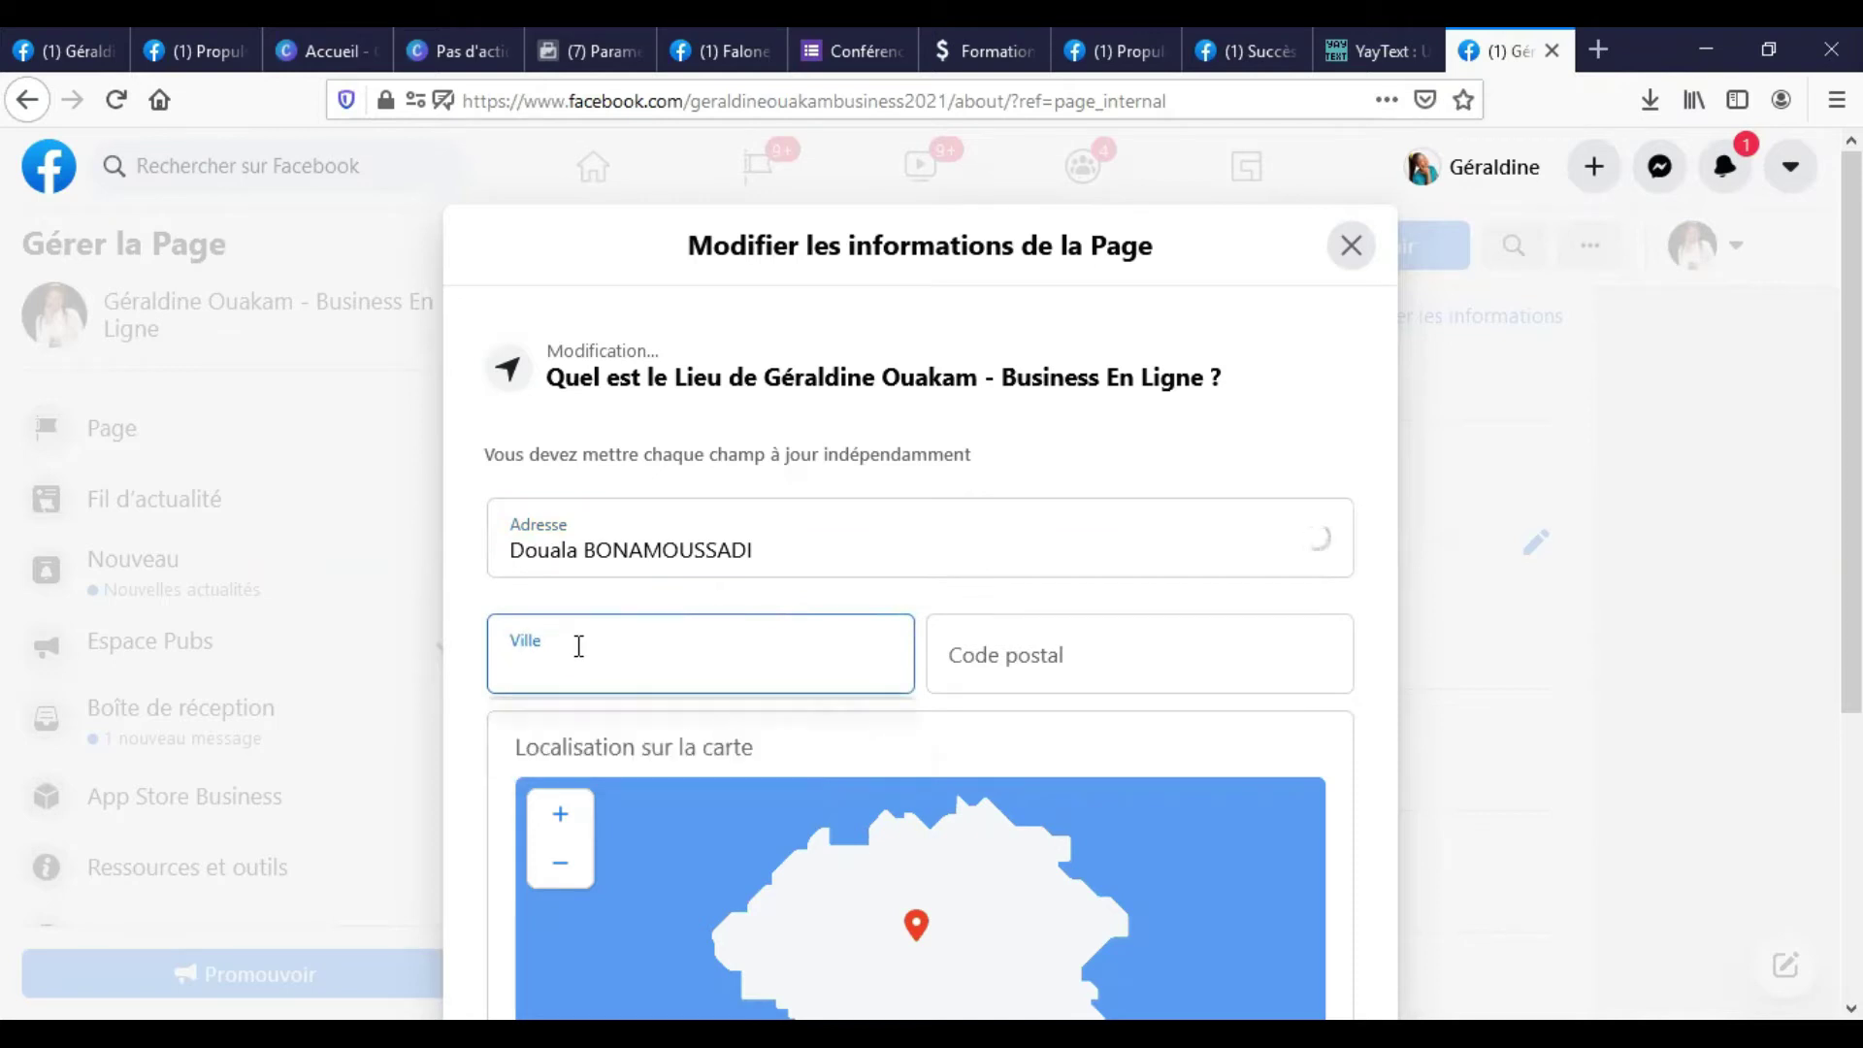
type("Do")
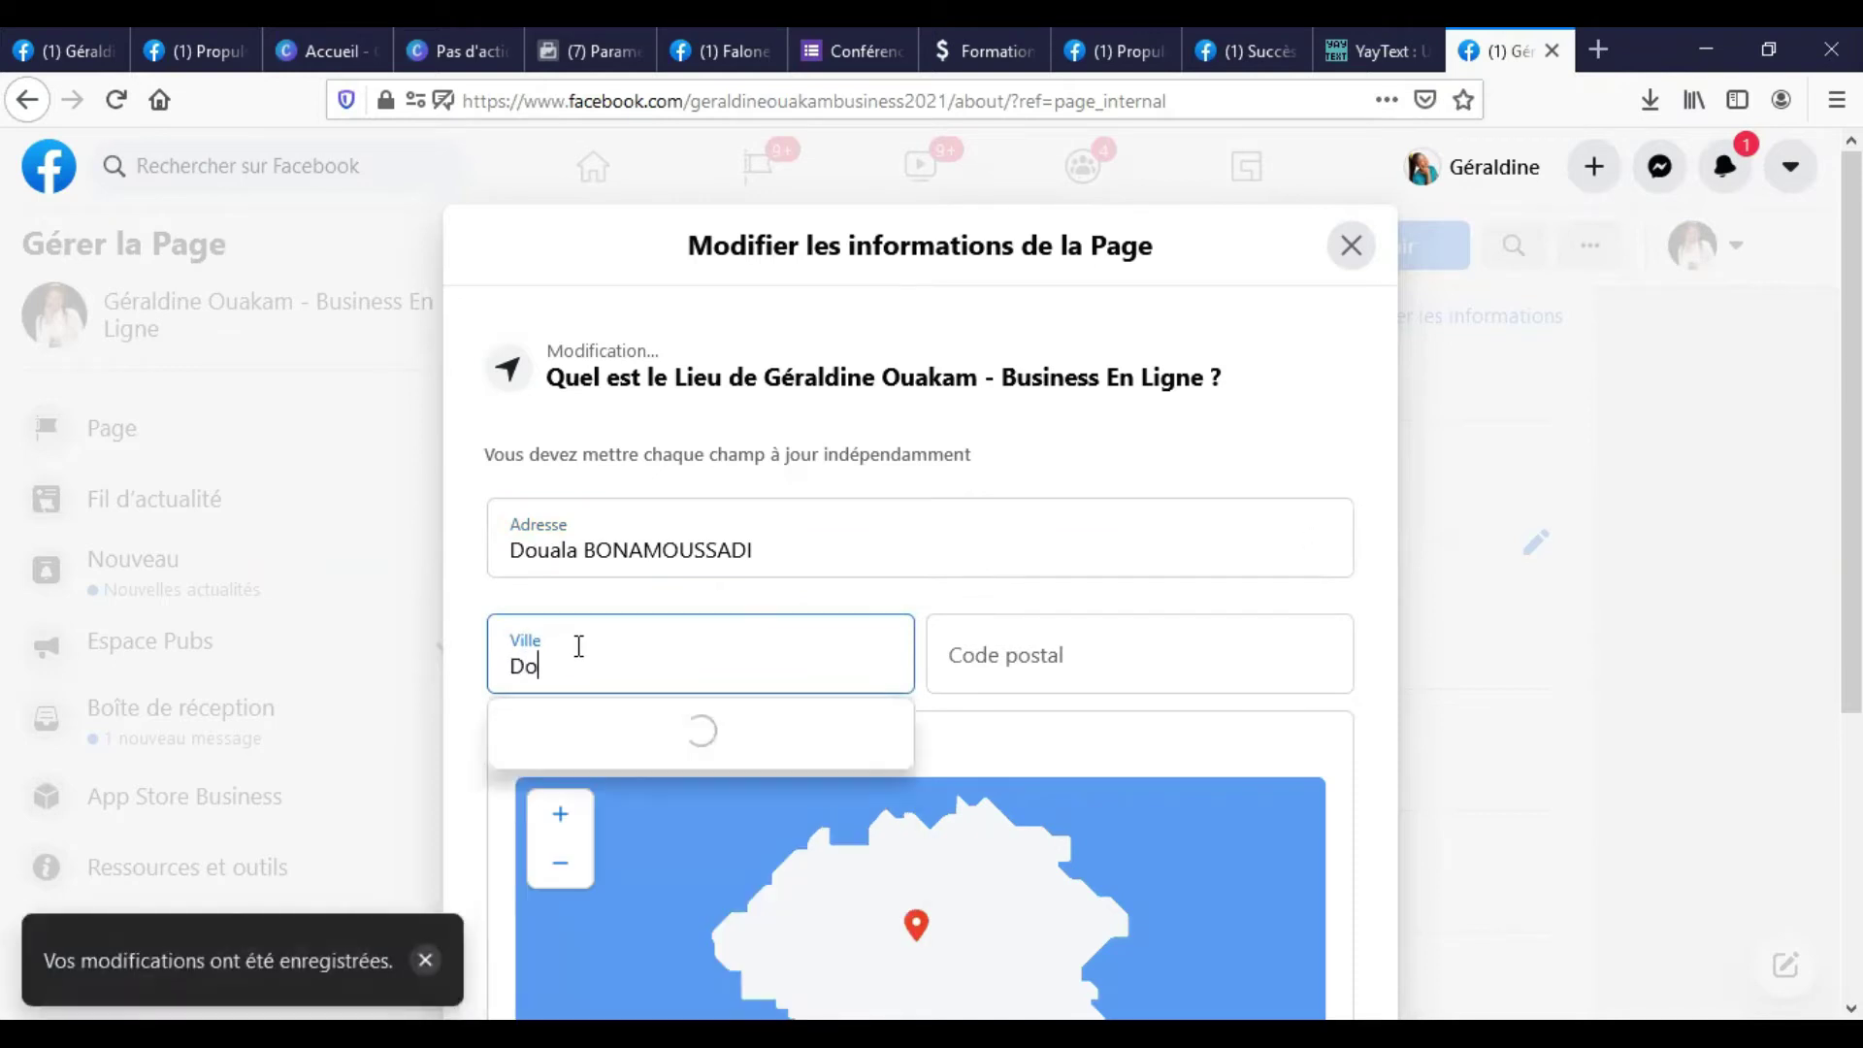
type("ua")
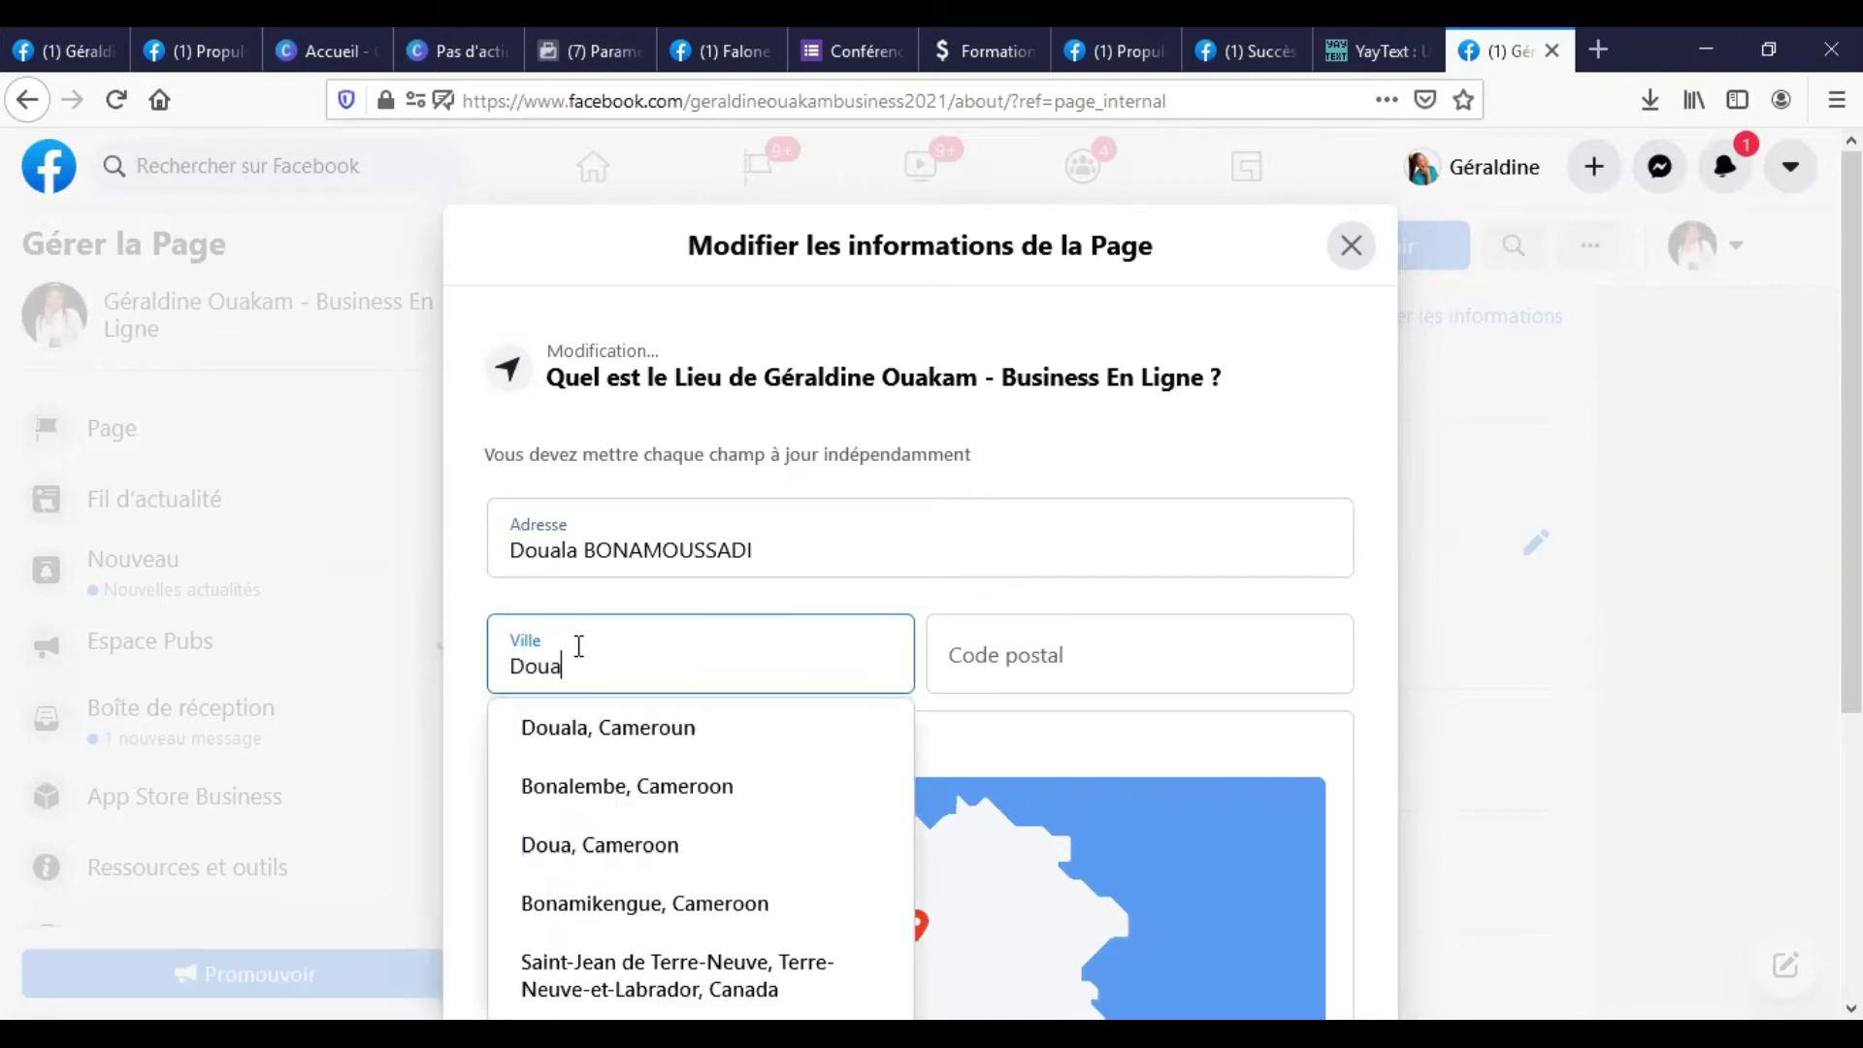
key("Down")
key("Return")
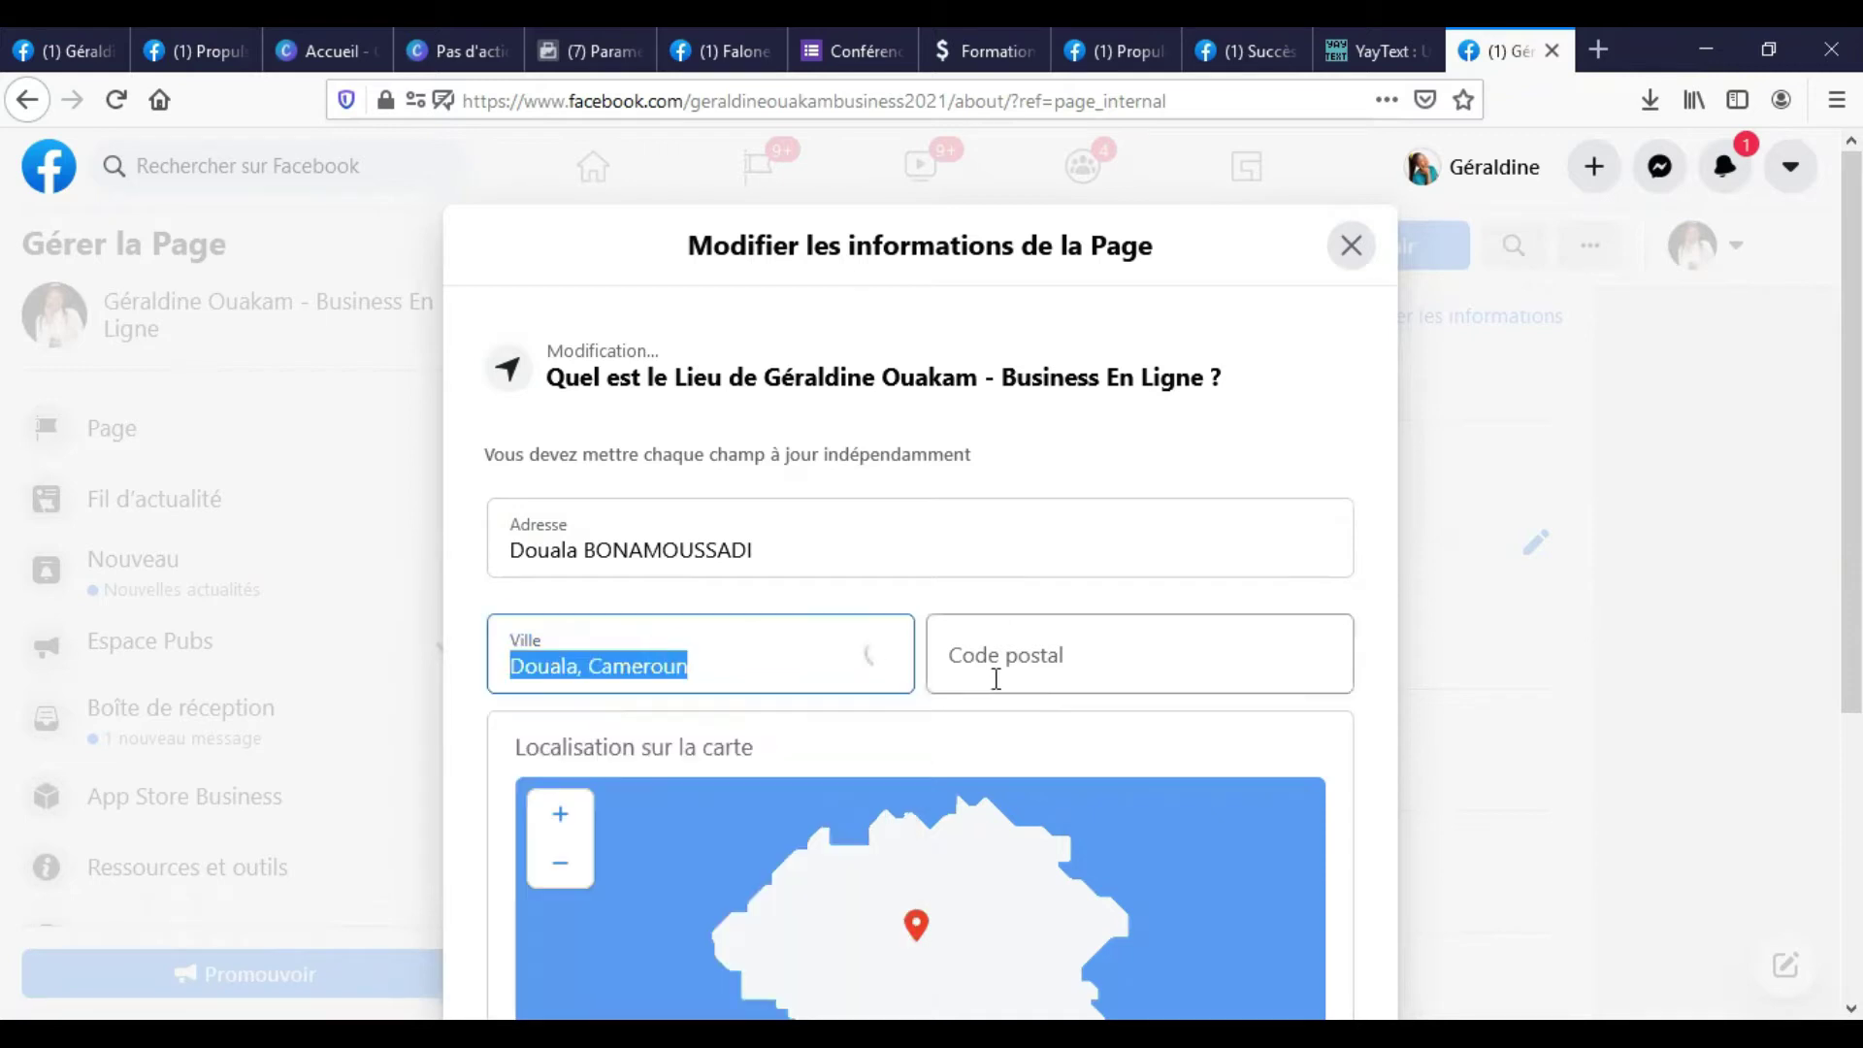
Enter the postal code and zoom the location map out.
left_click(1015, 660)
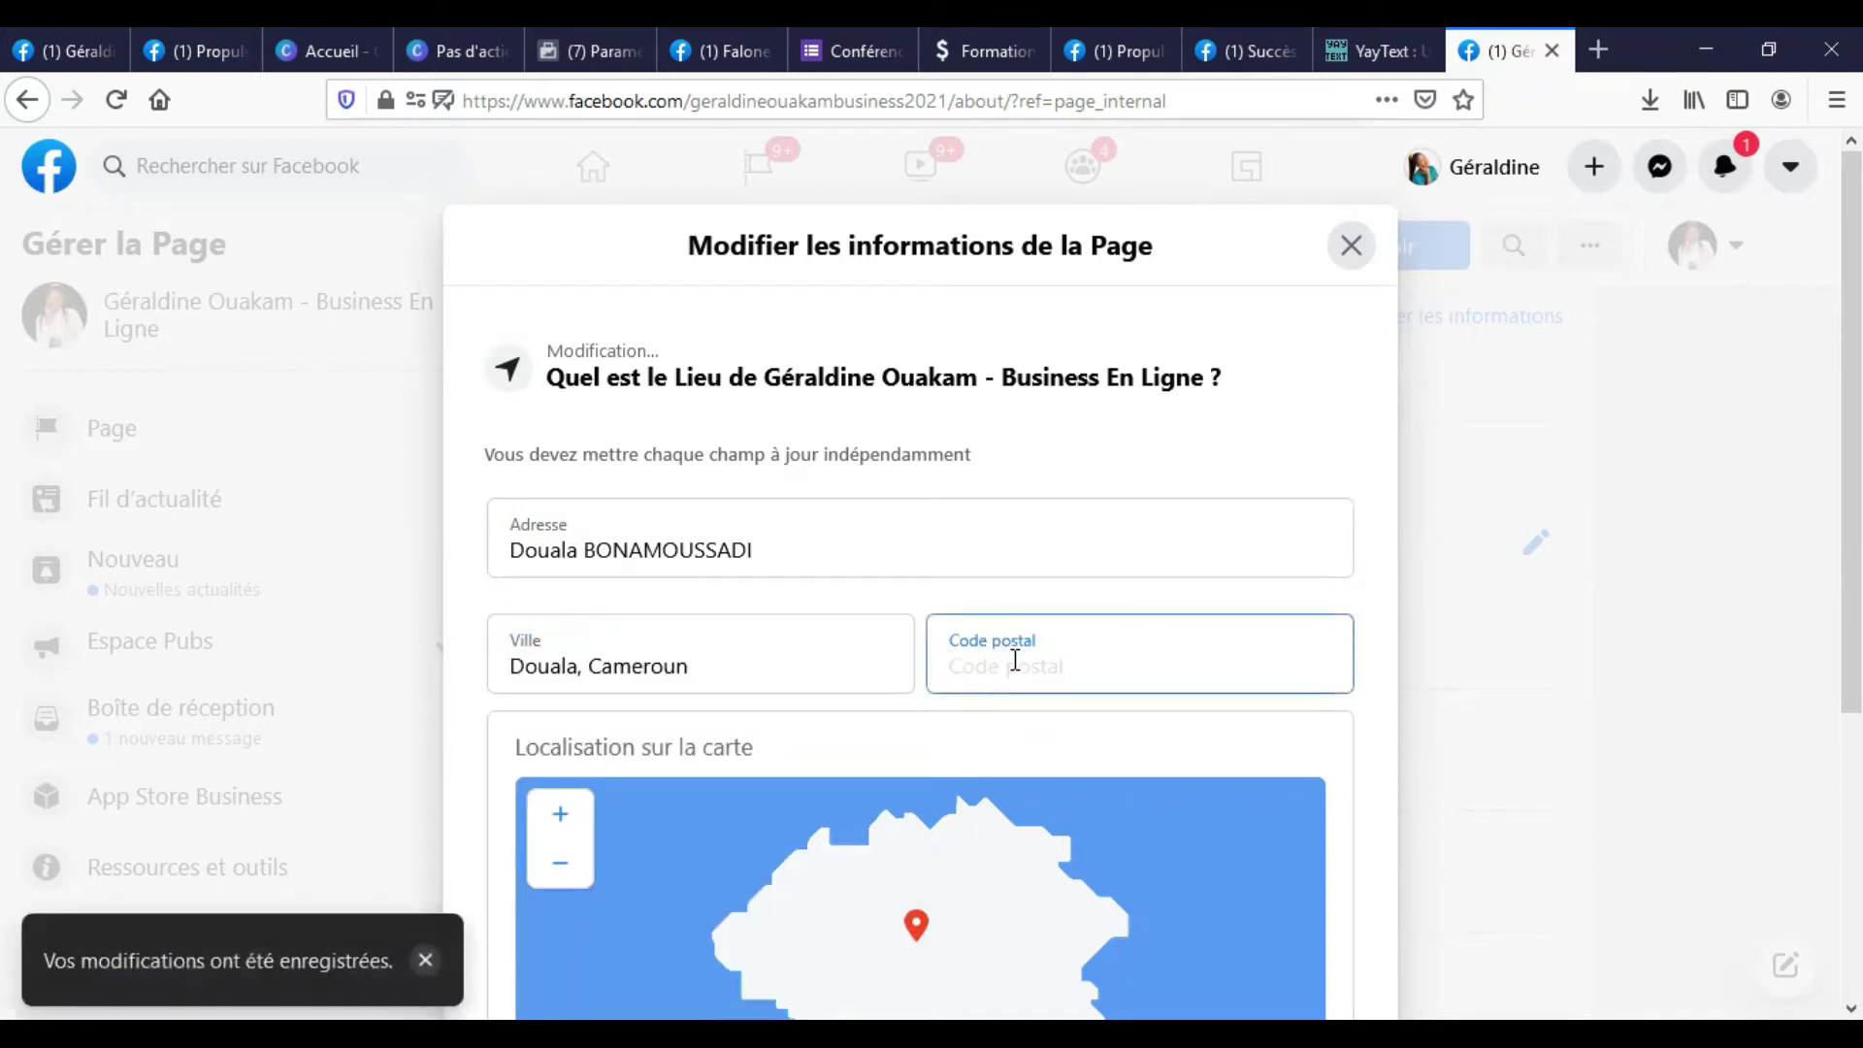
type("77")
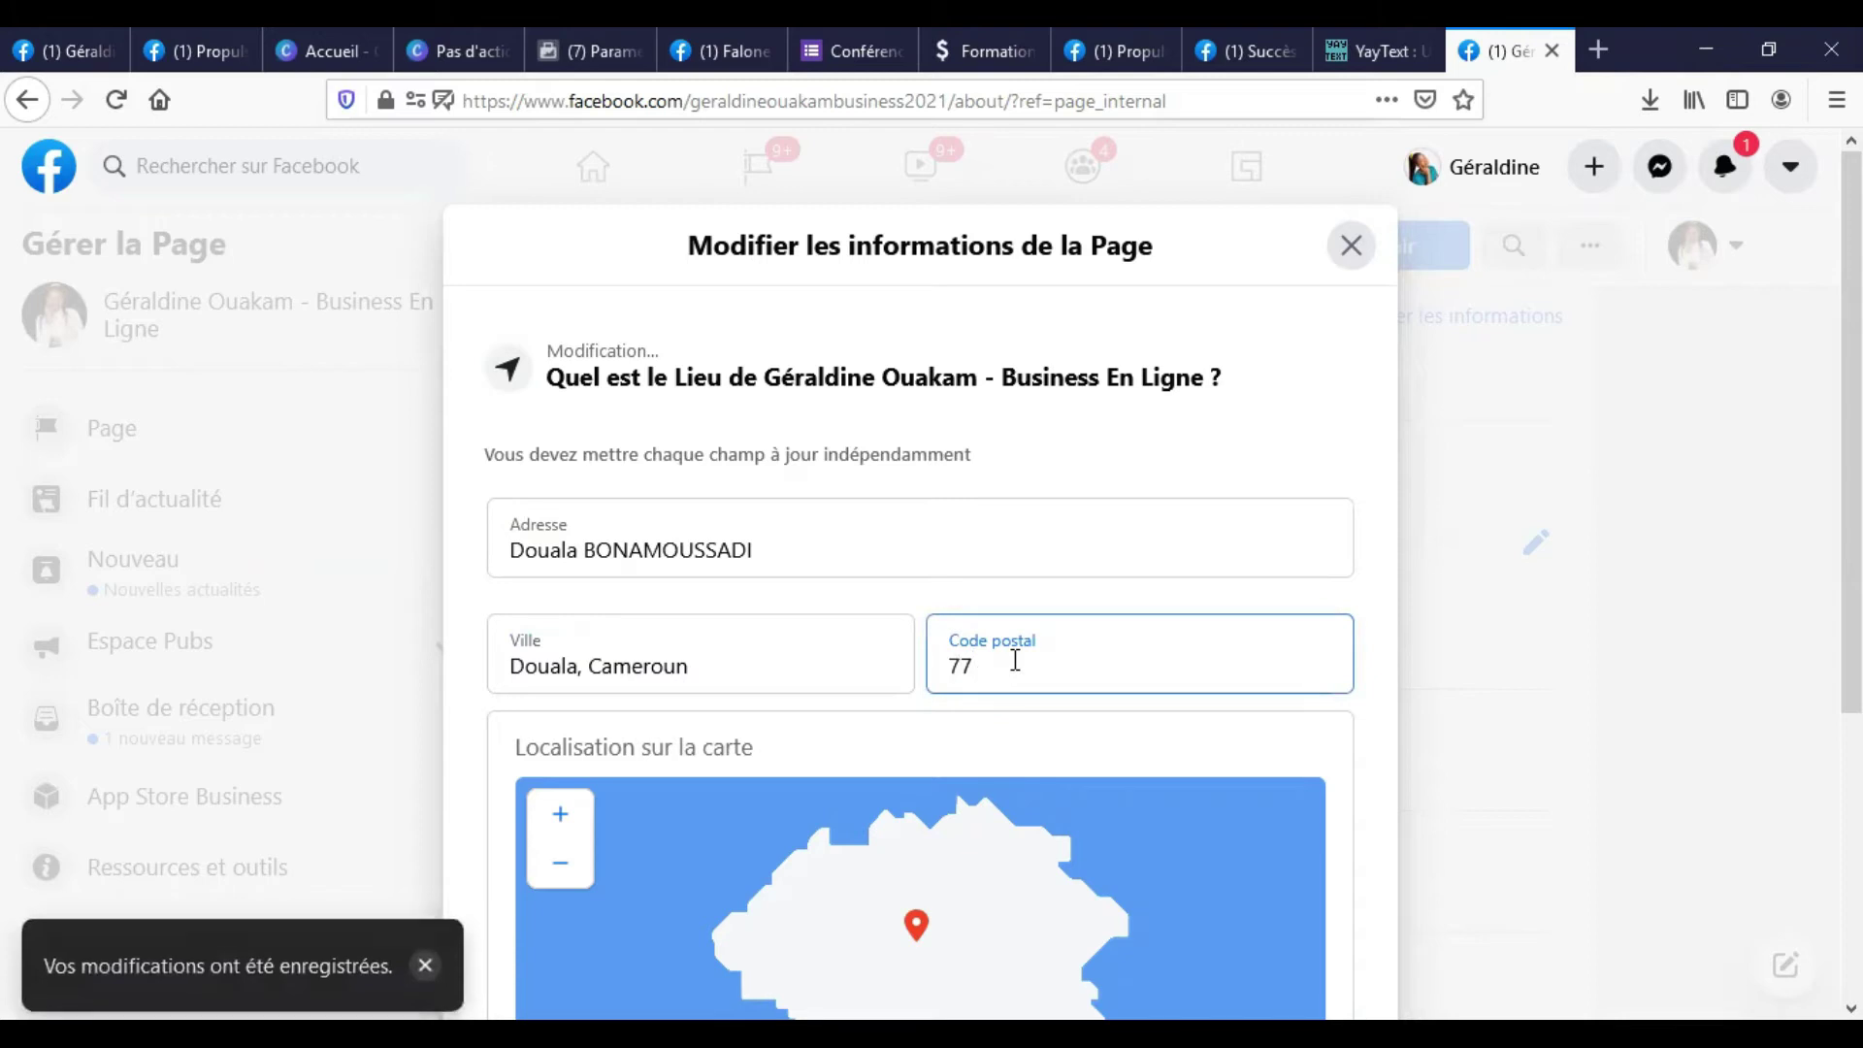
type("58")
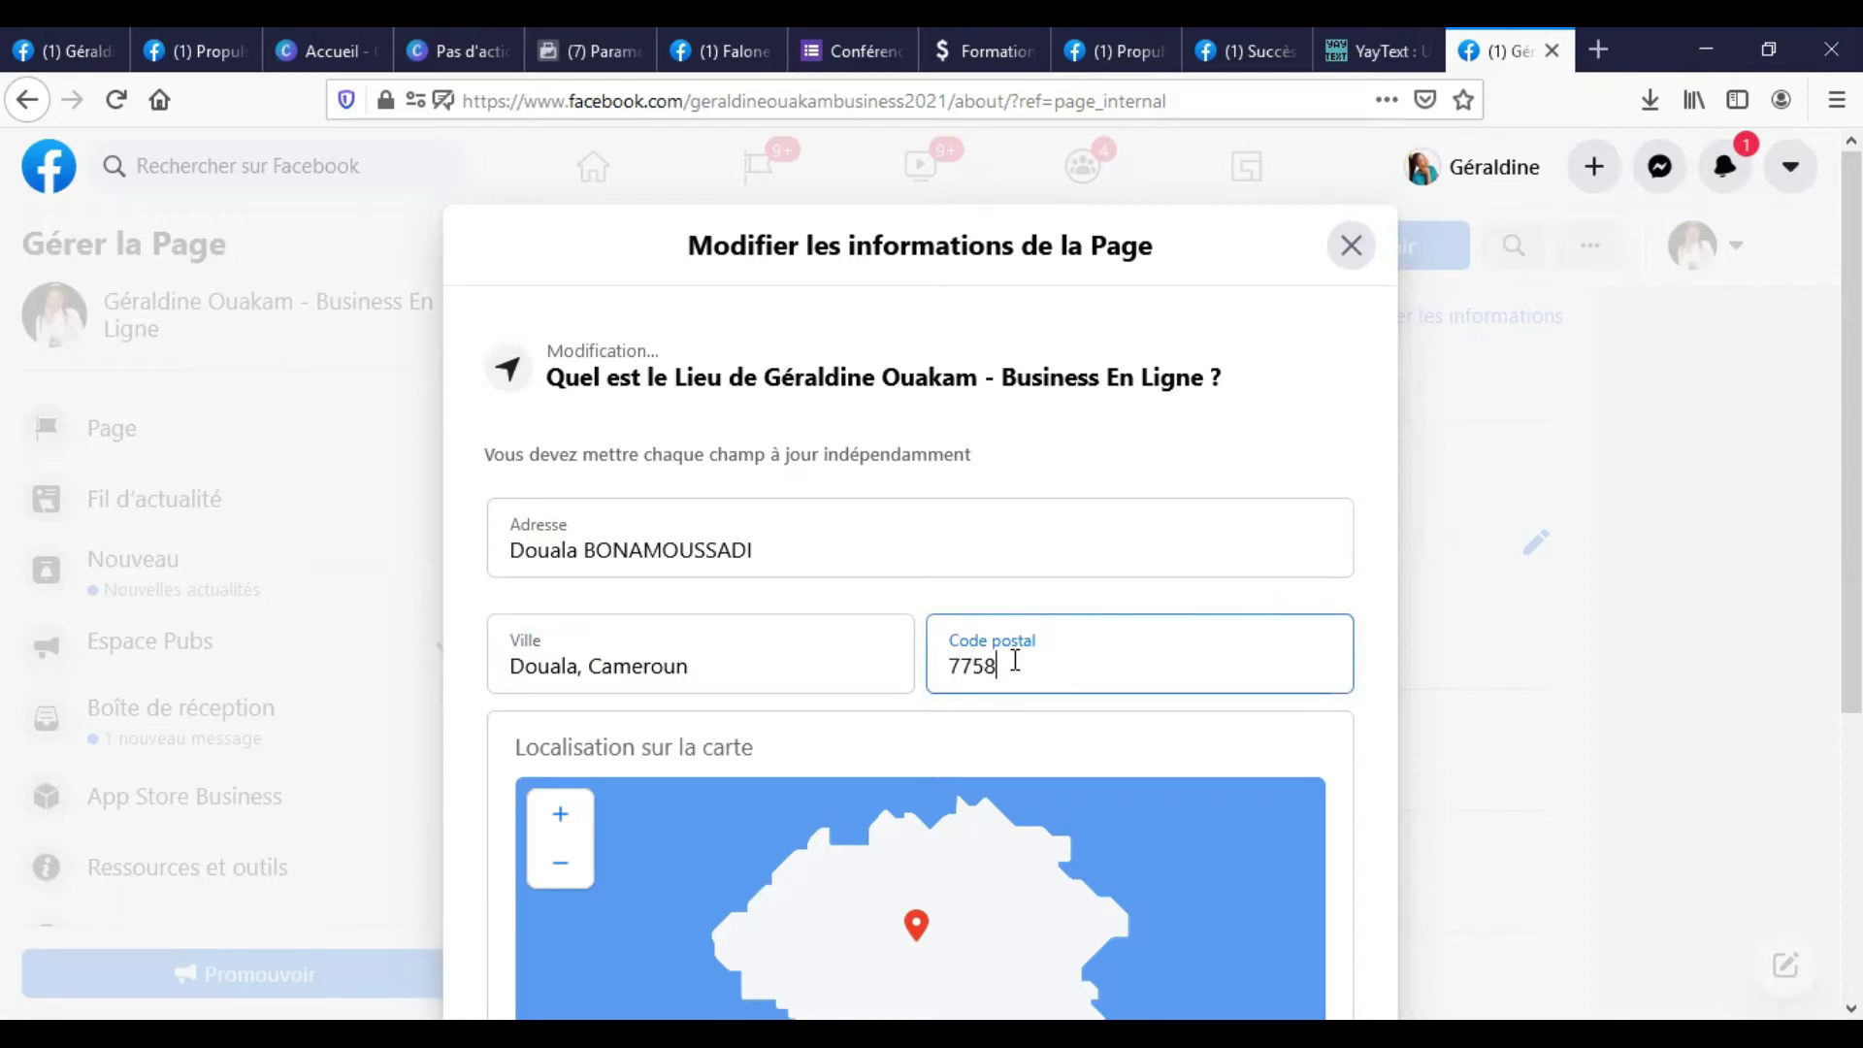
scroll(894, 655, "down", 3)
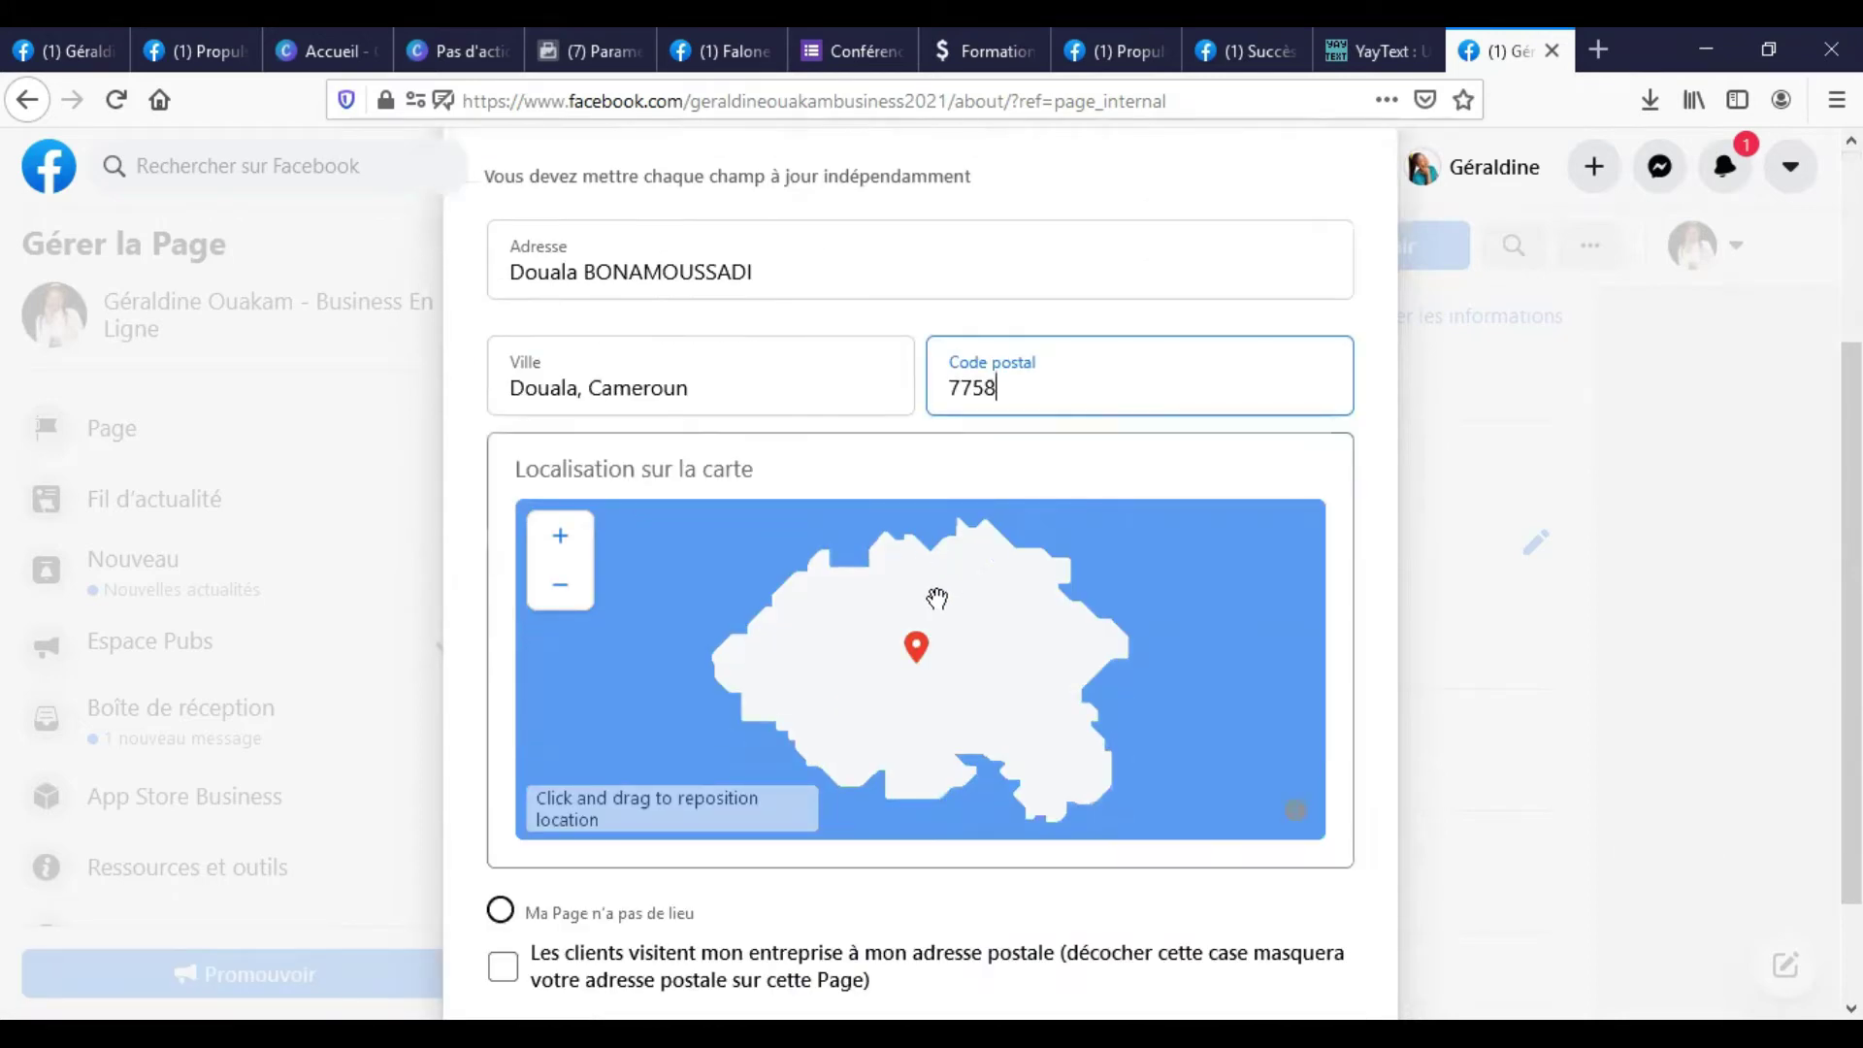
left_click(912, 653)
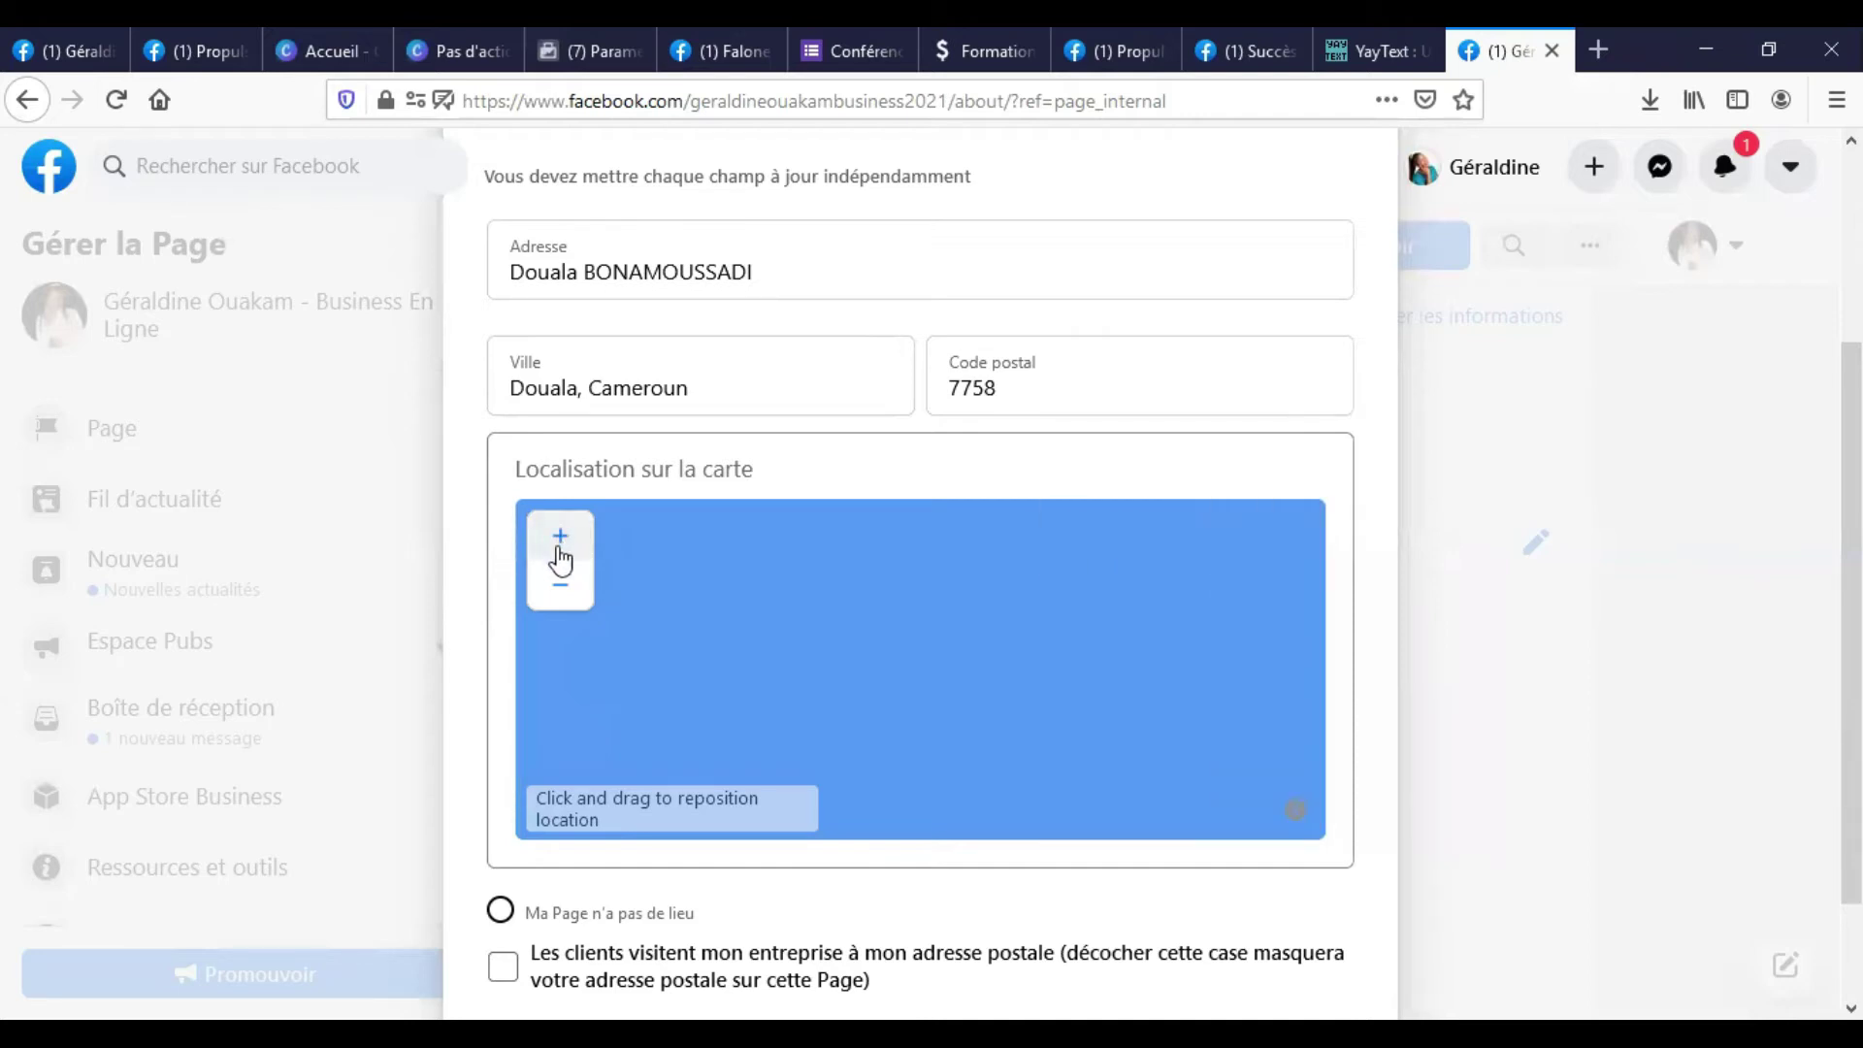
left_click(560, 586)
left_click(563, 600)
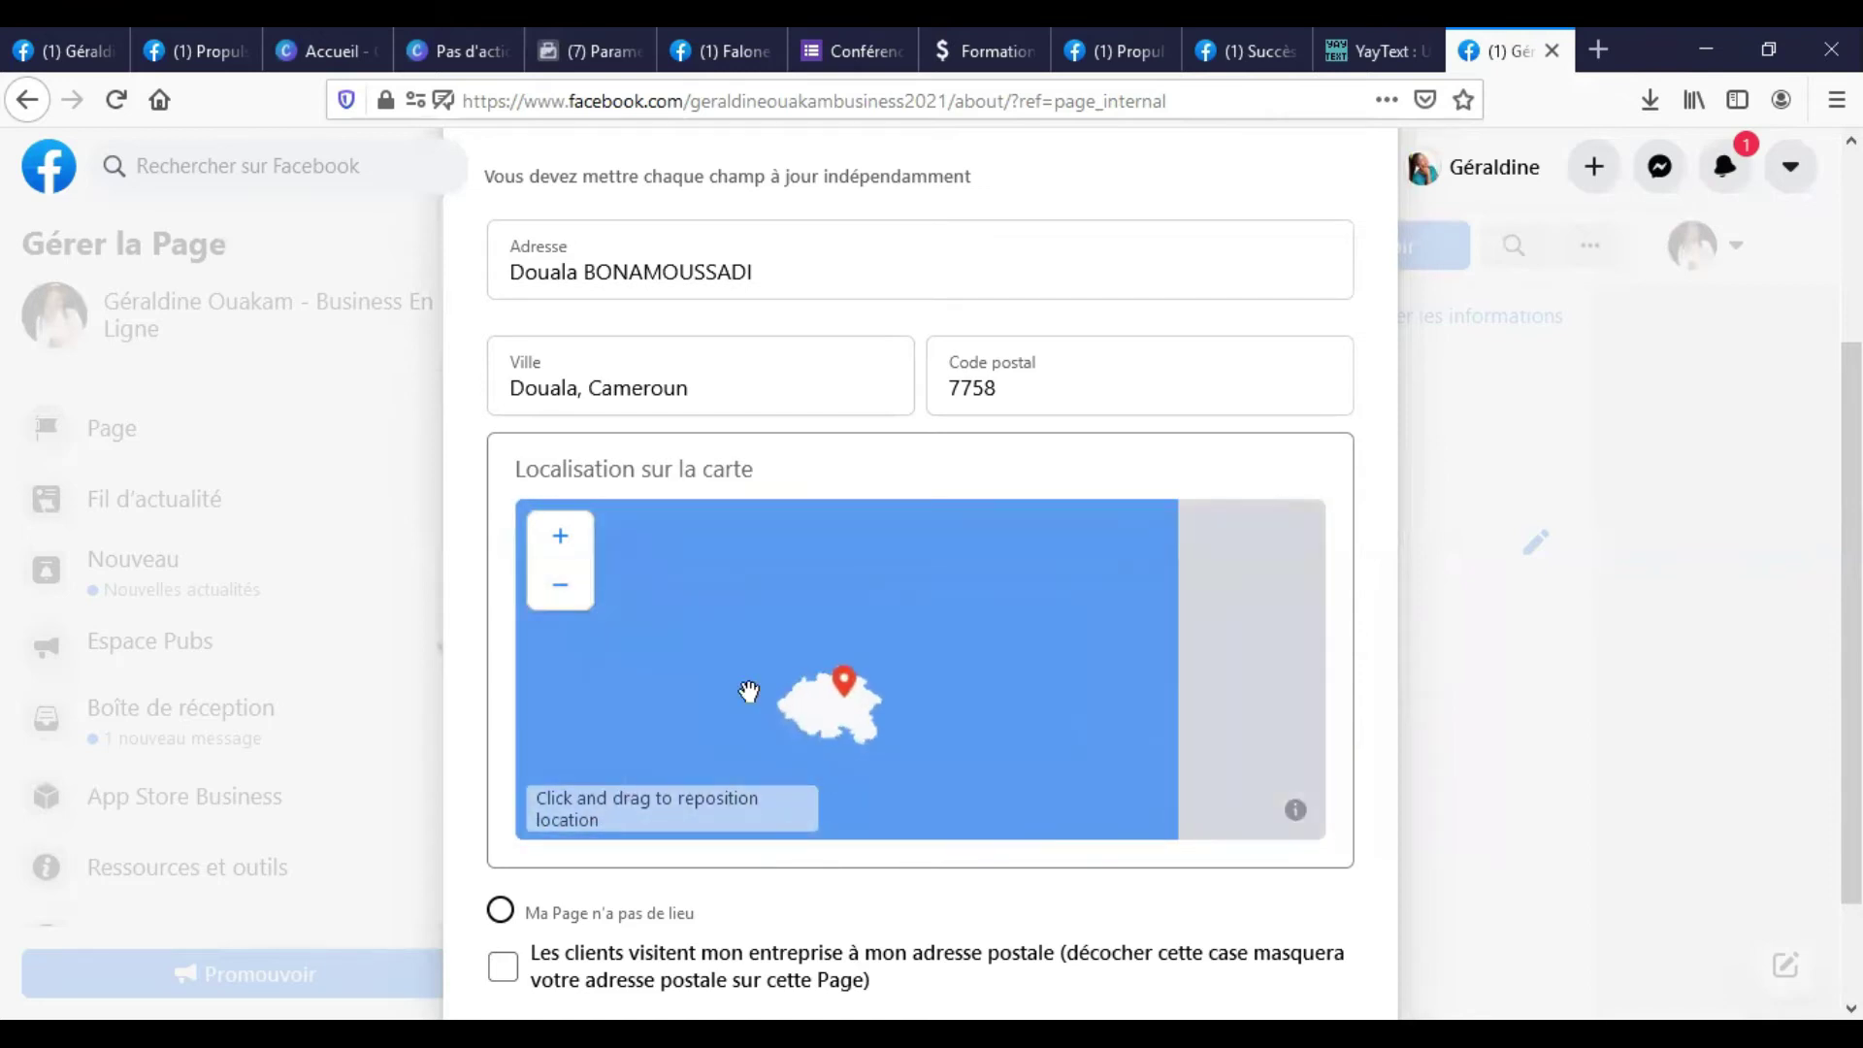
Close the location form and reload the About page to check the location.
scroll(922, 670, "up", 2)
scroll(917, 660, "up", 2)
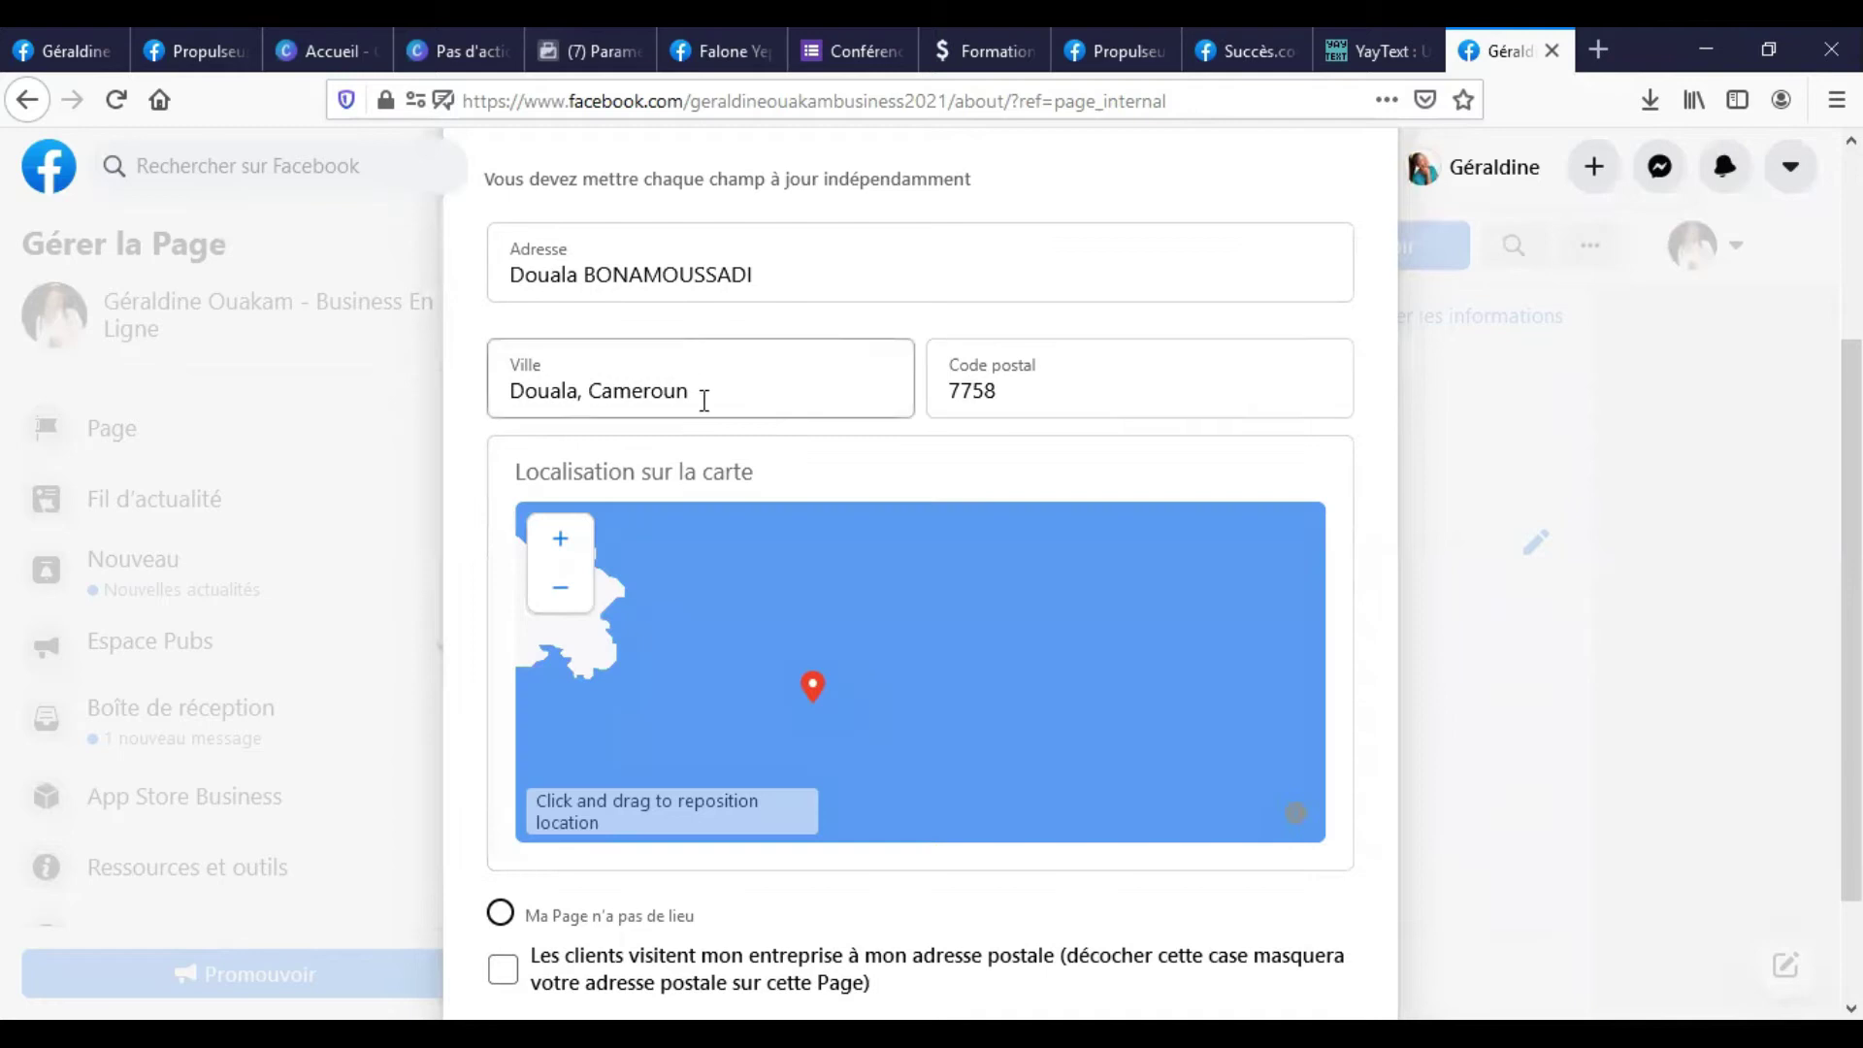
scroll(647, 300, "up", 2)
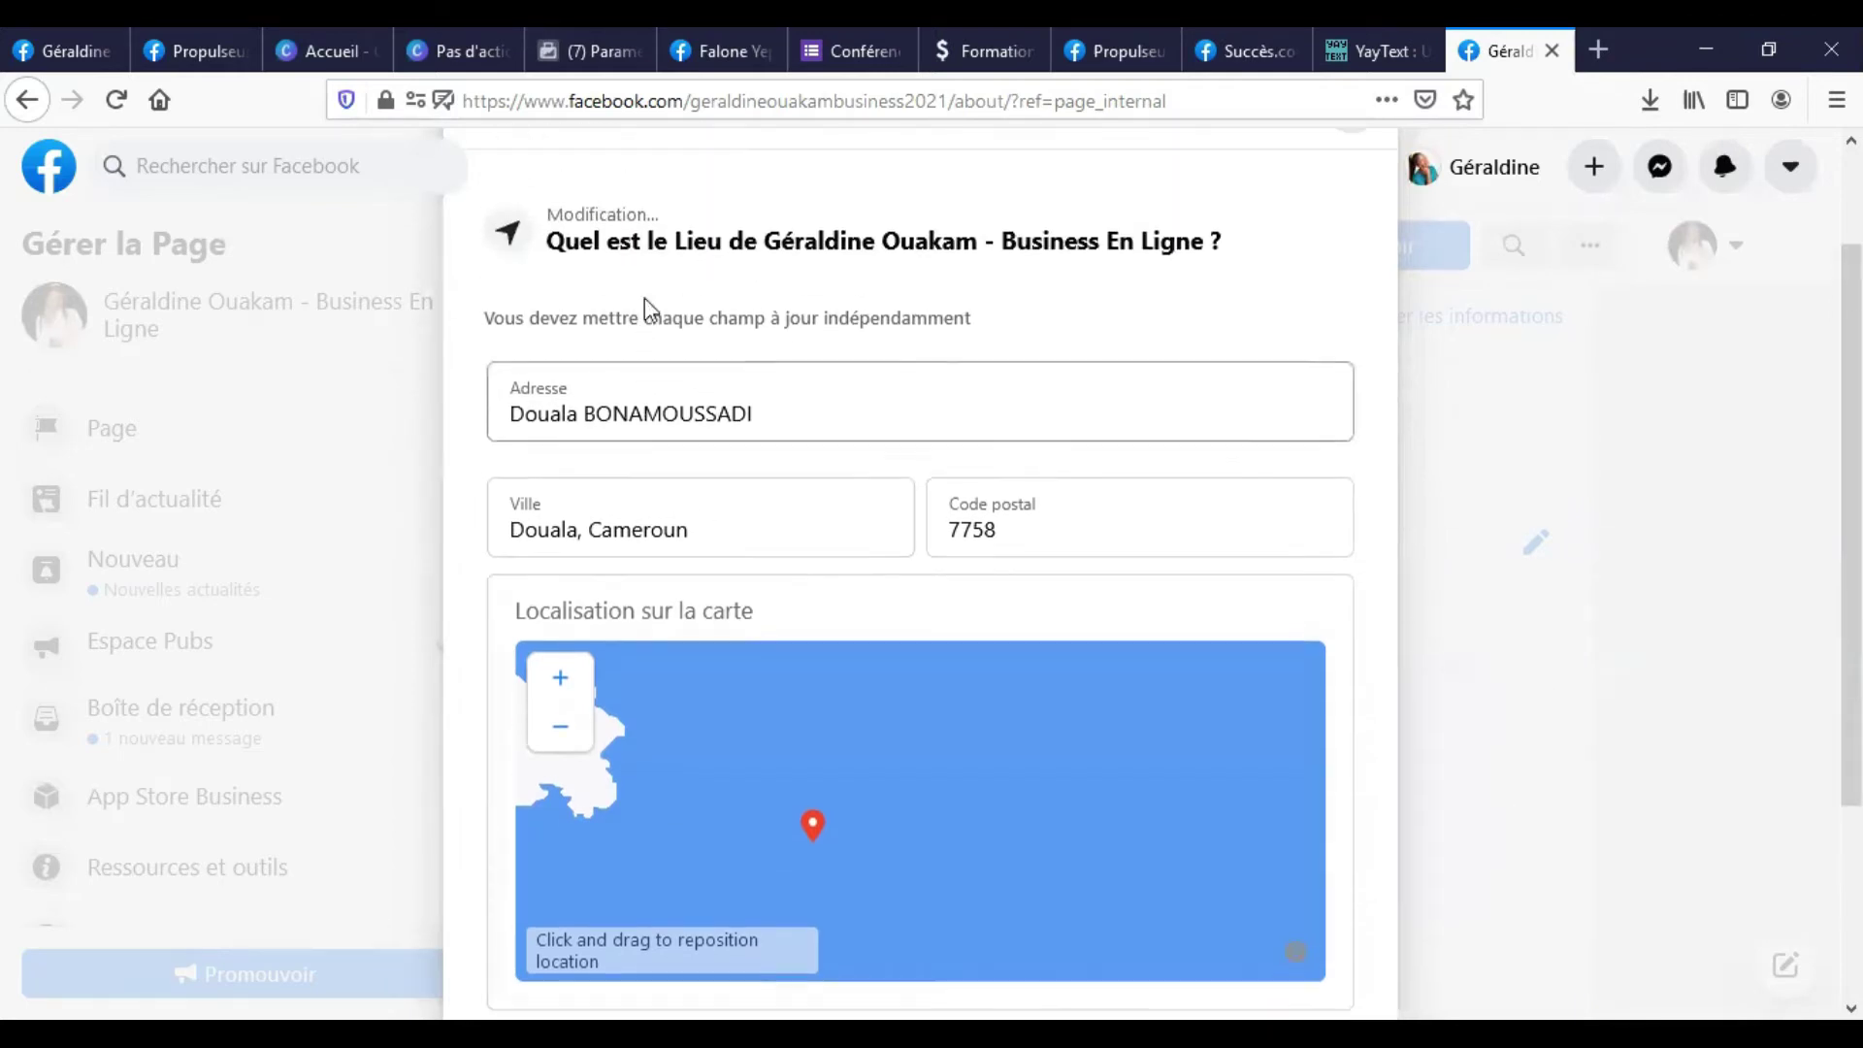
scroll(674, 320, "down", 3)
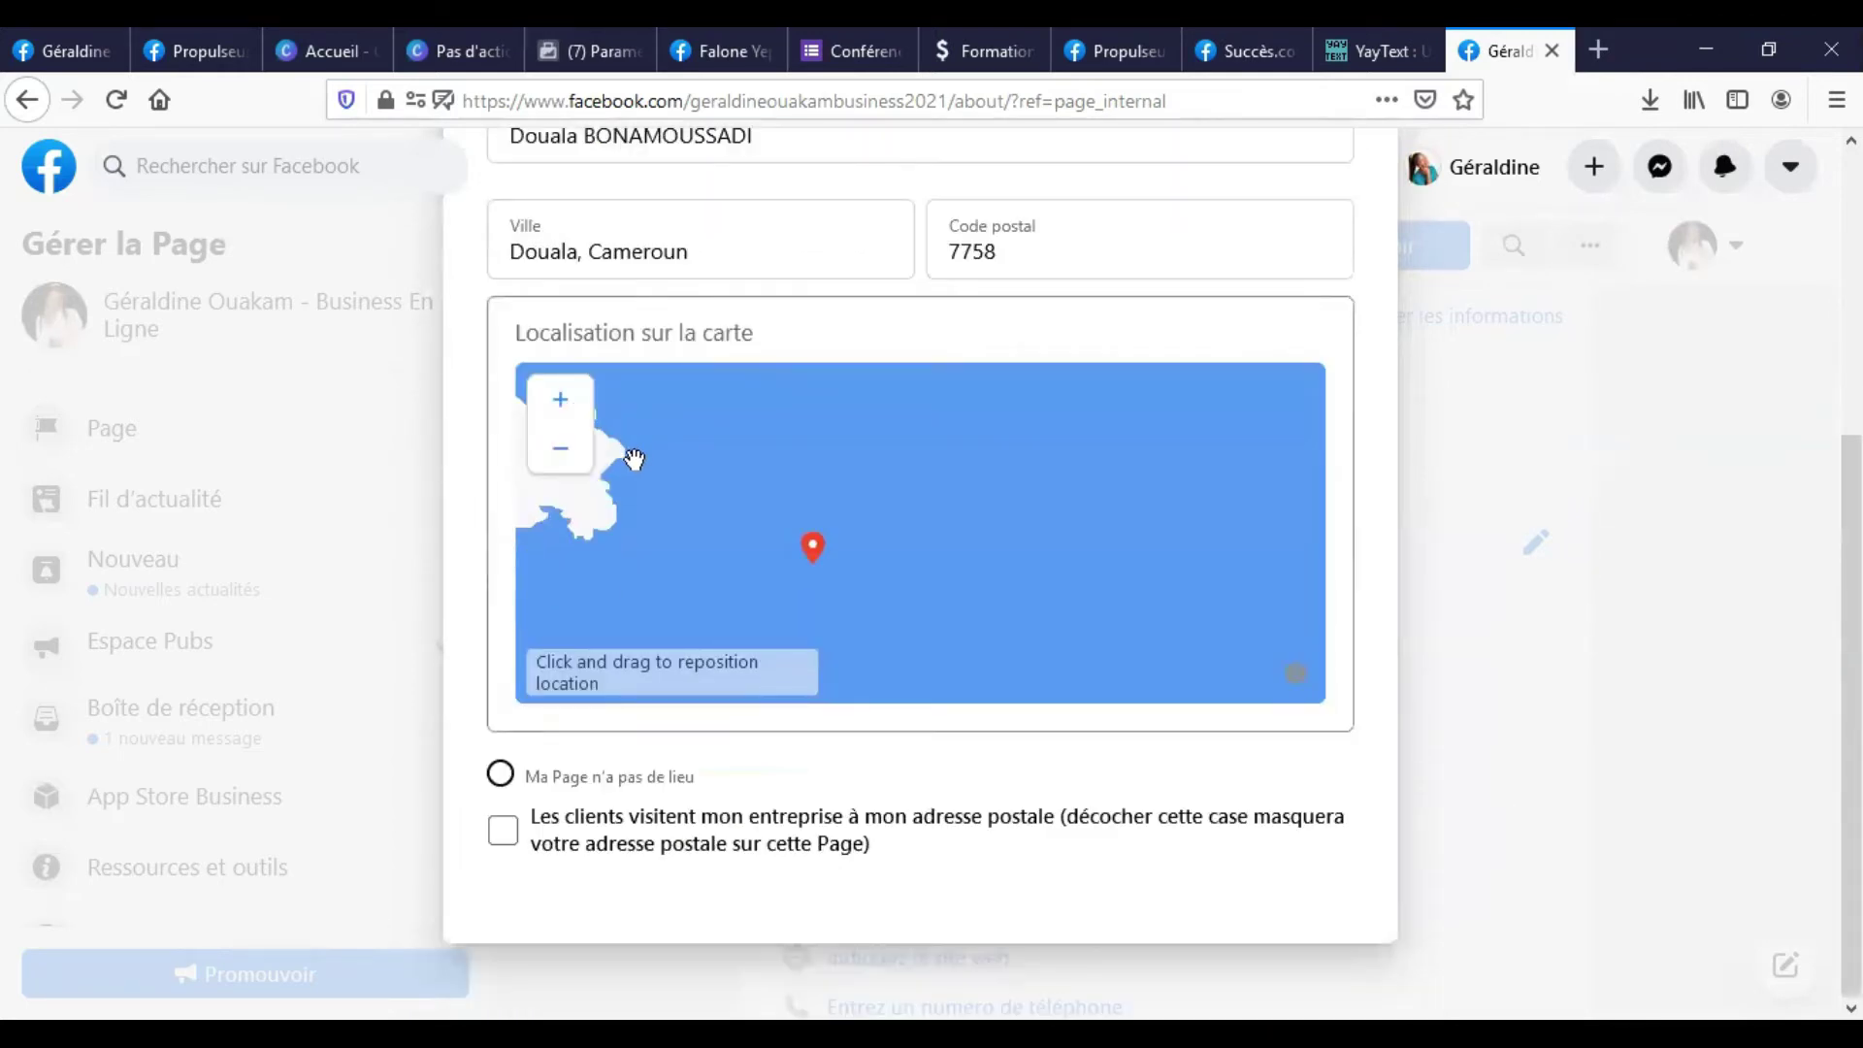
scroll(1180, 495, "up", 3)
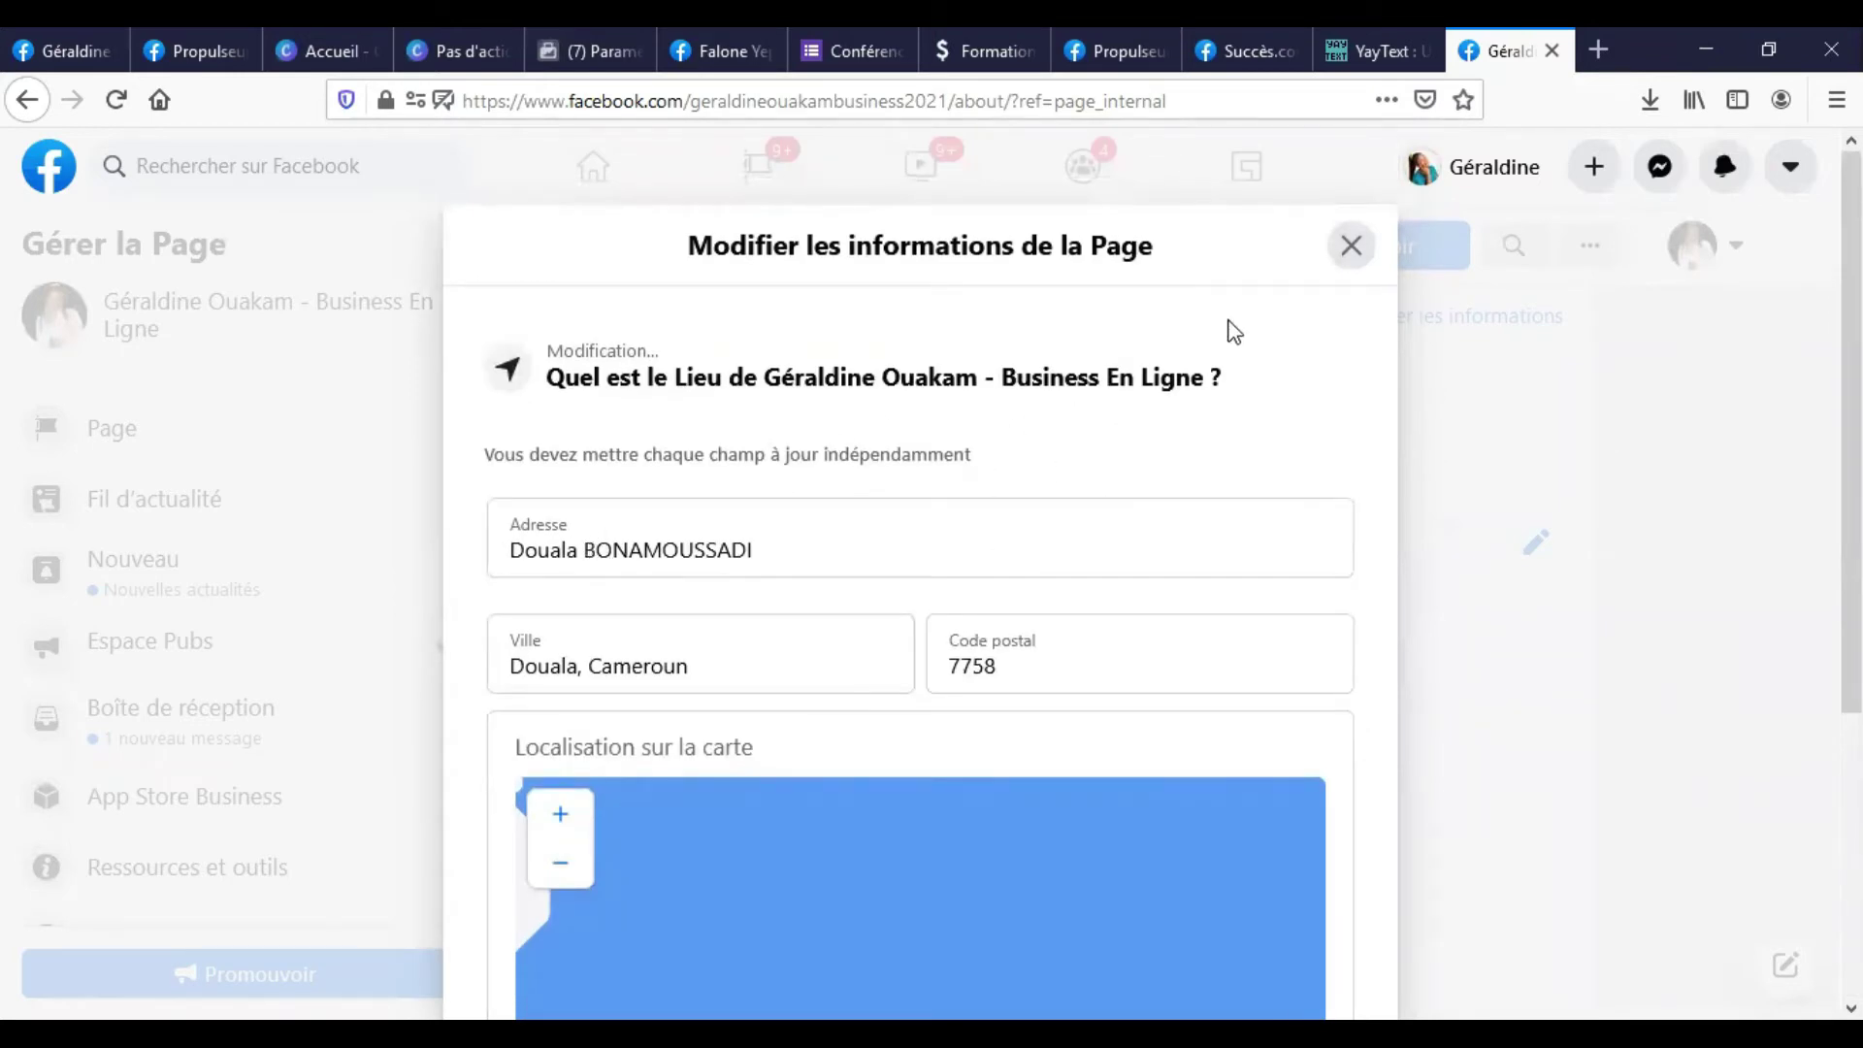
left_click(1352, 250)
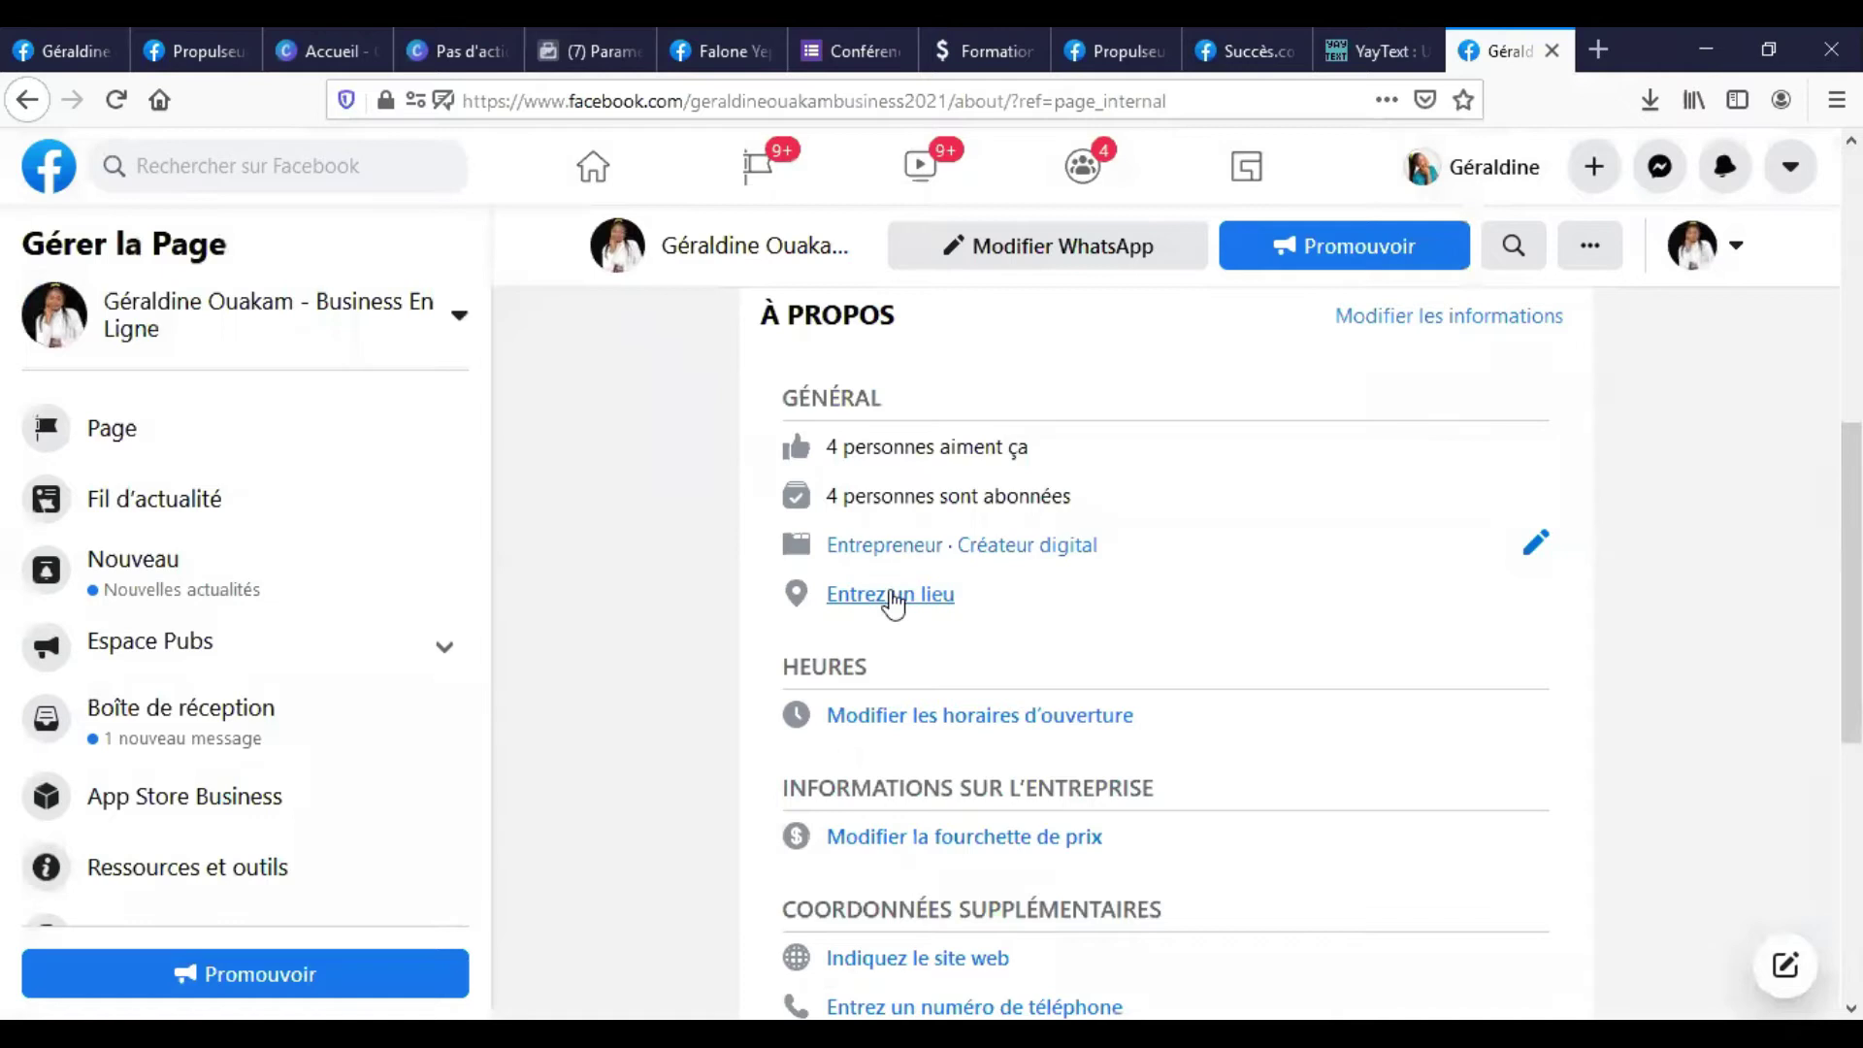
left_click(116, 101)
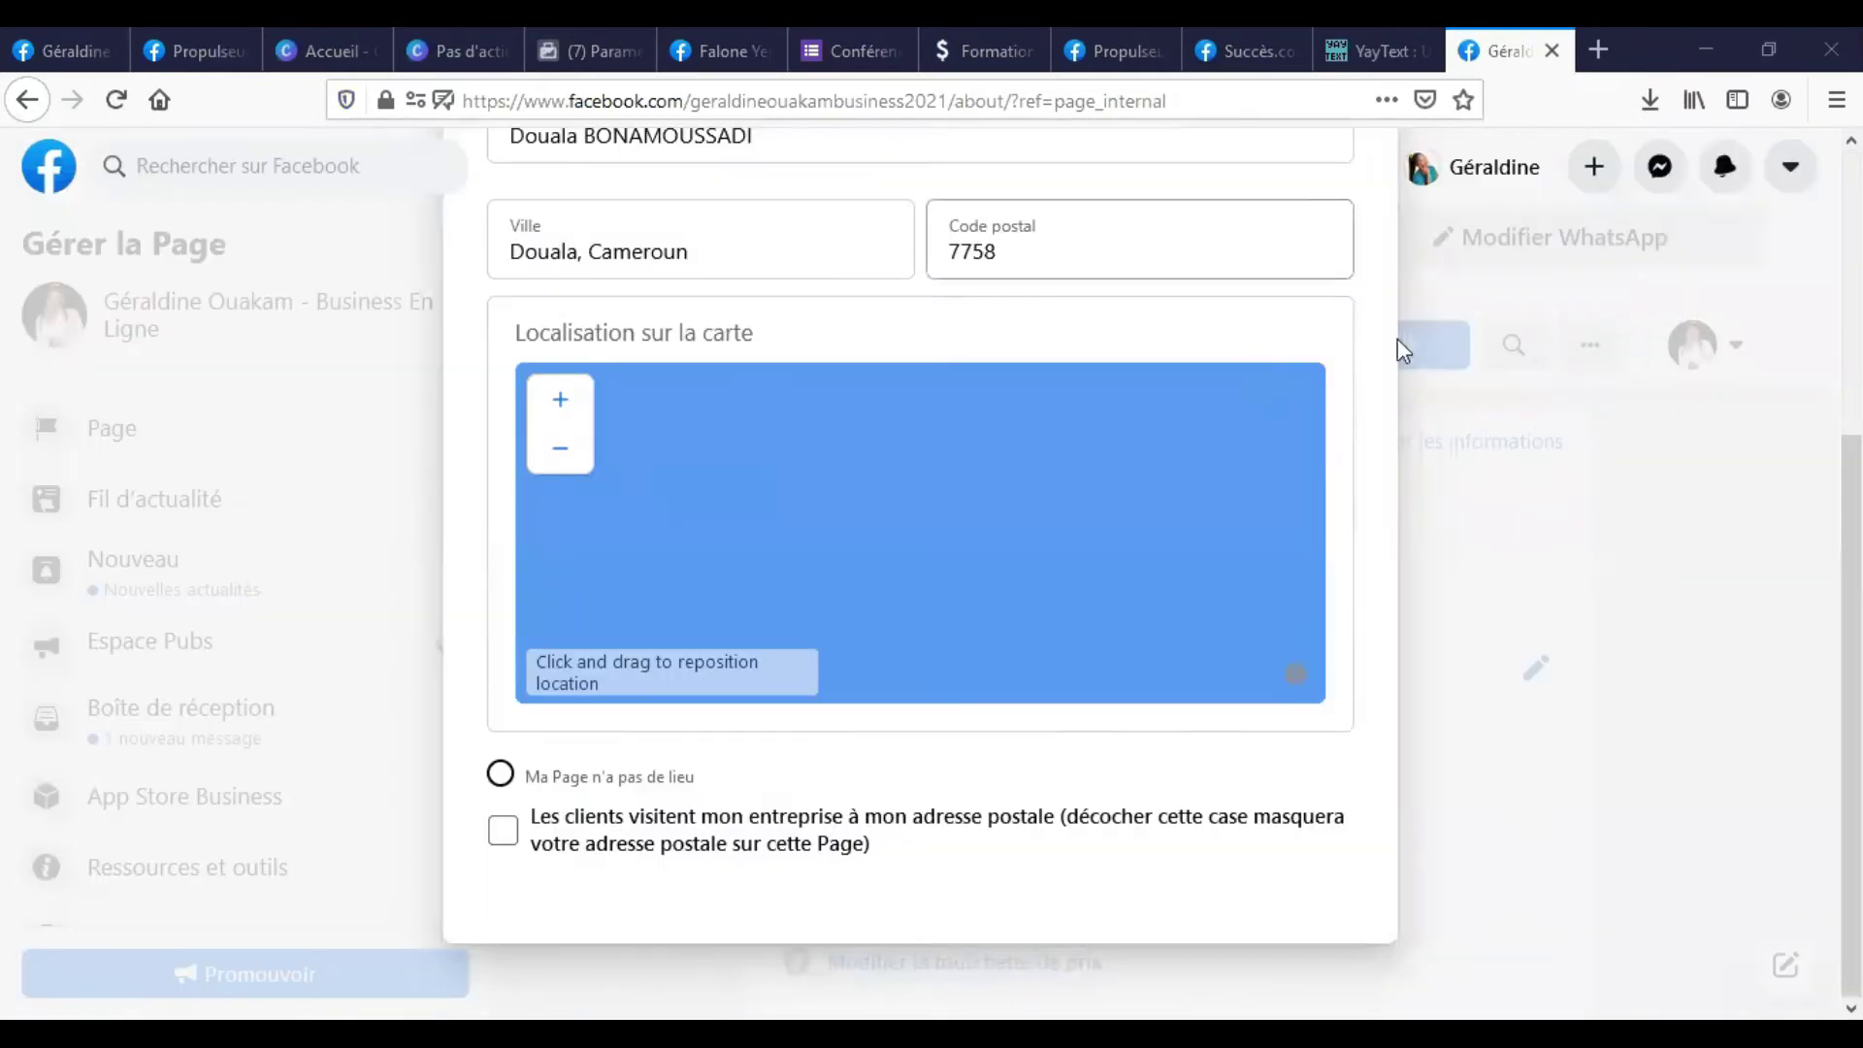
left_click(1352, 246)
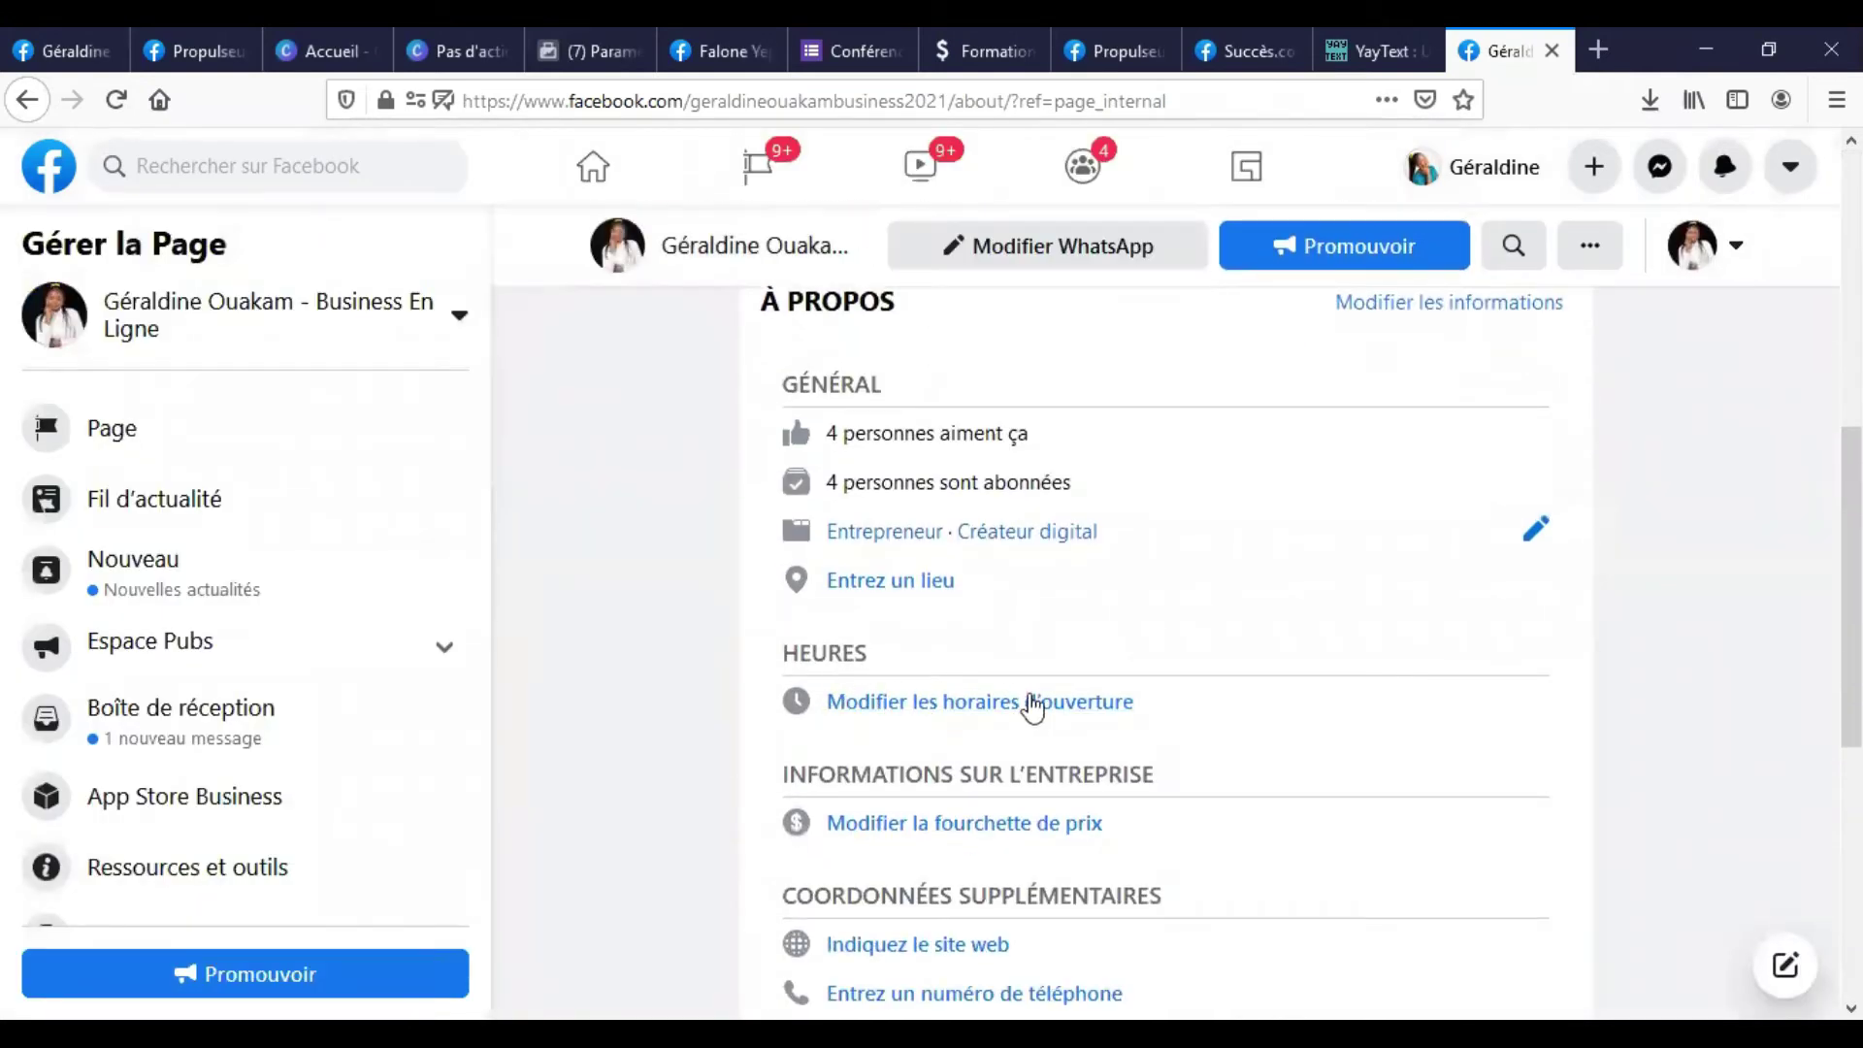
Set the page's opening hours to Toujours ouvert and close the hours form.
left_click(1002, 706)
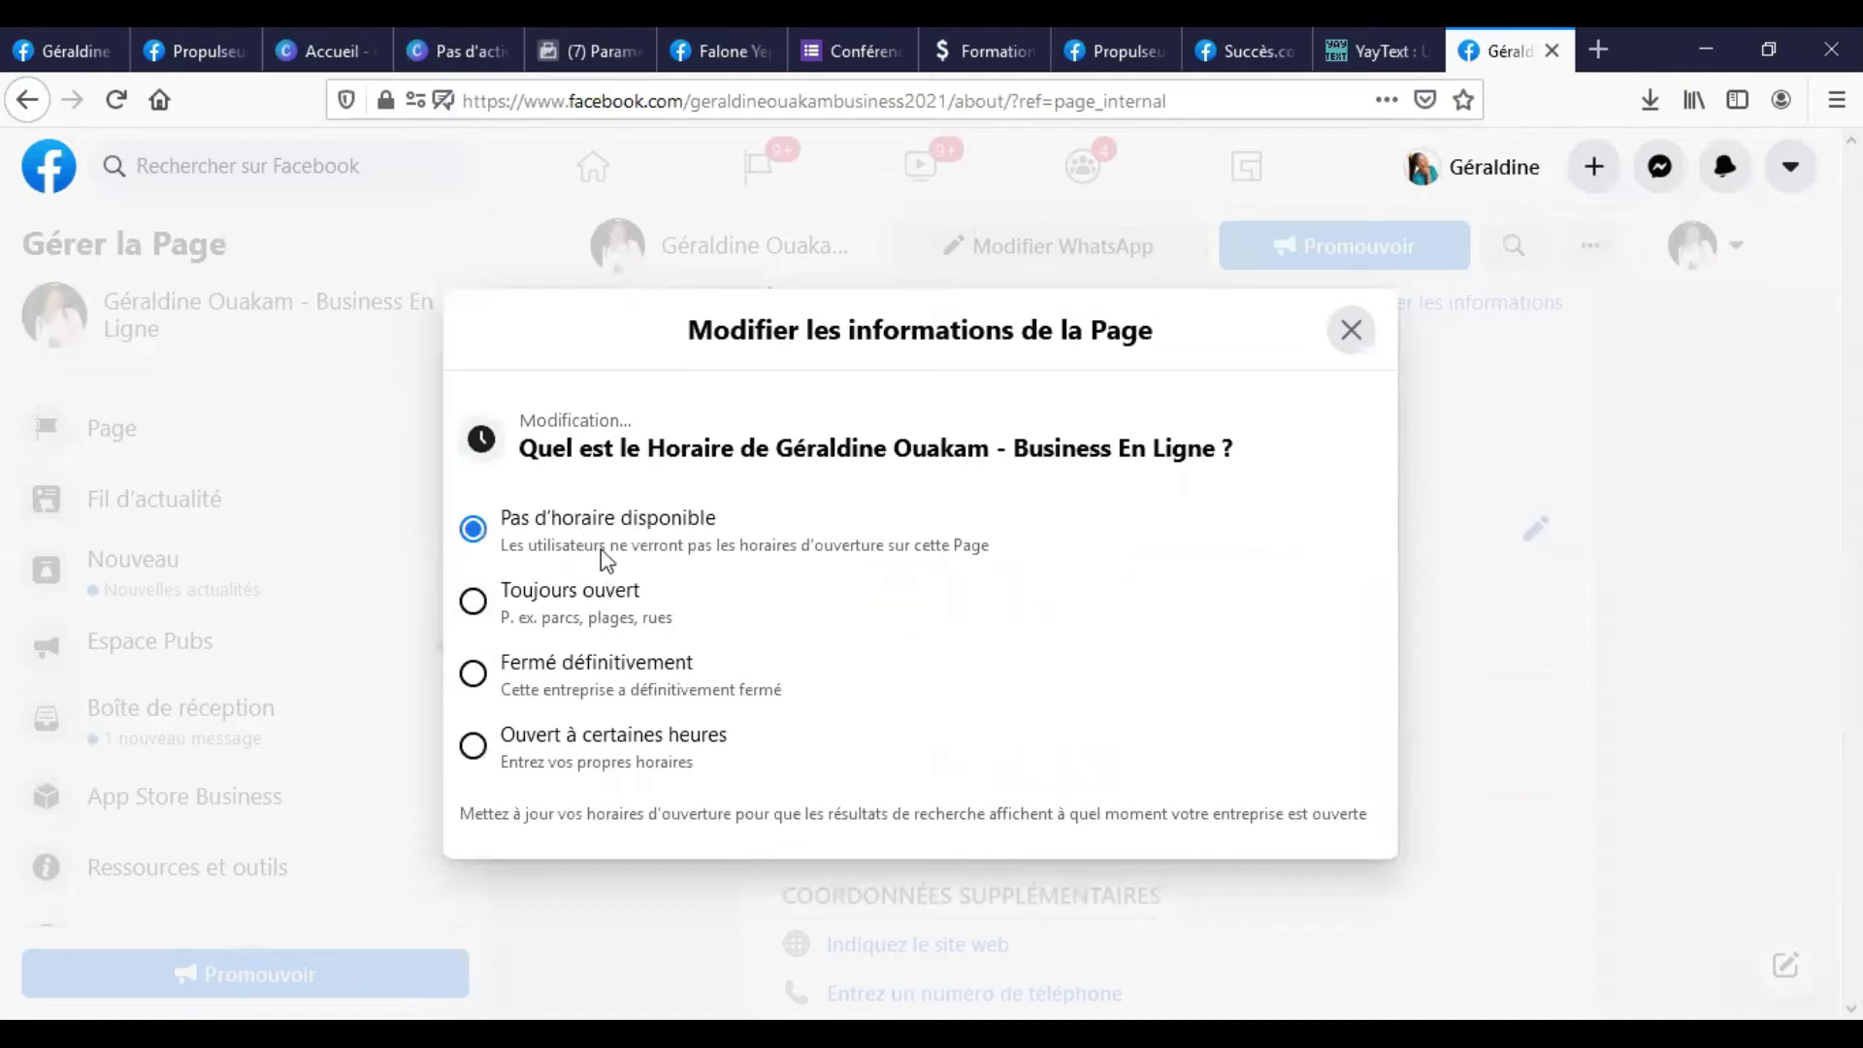
left_click(473, 610)
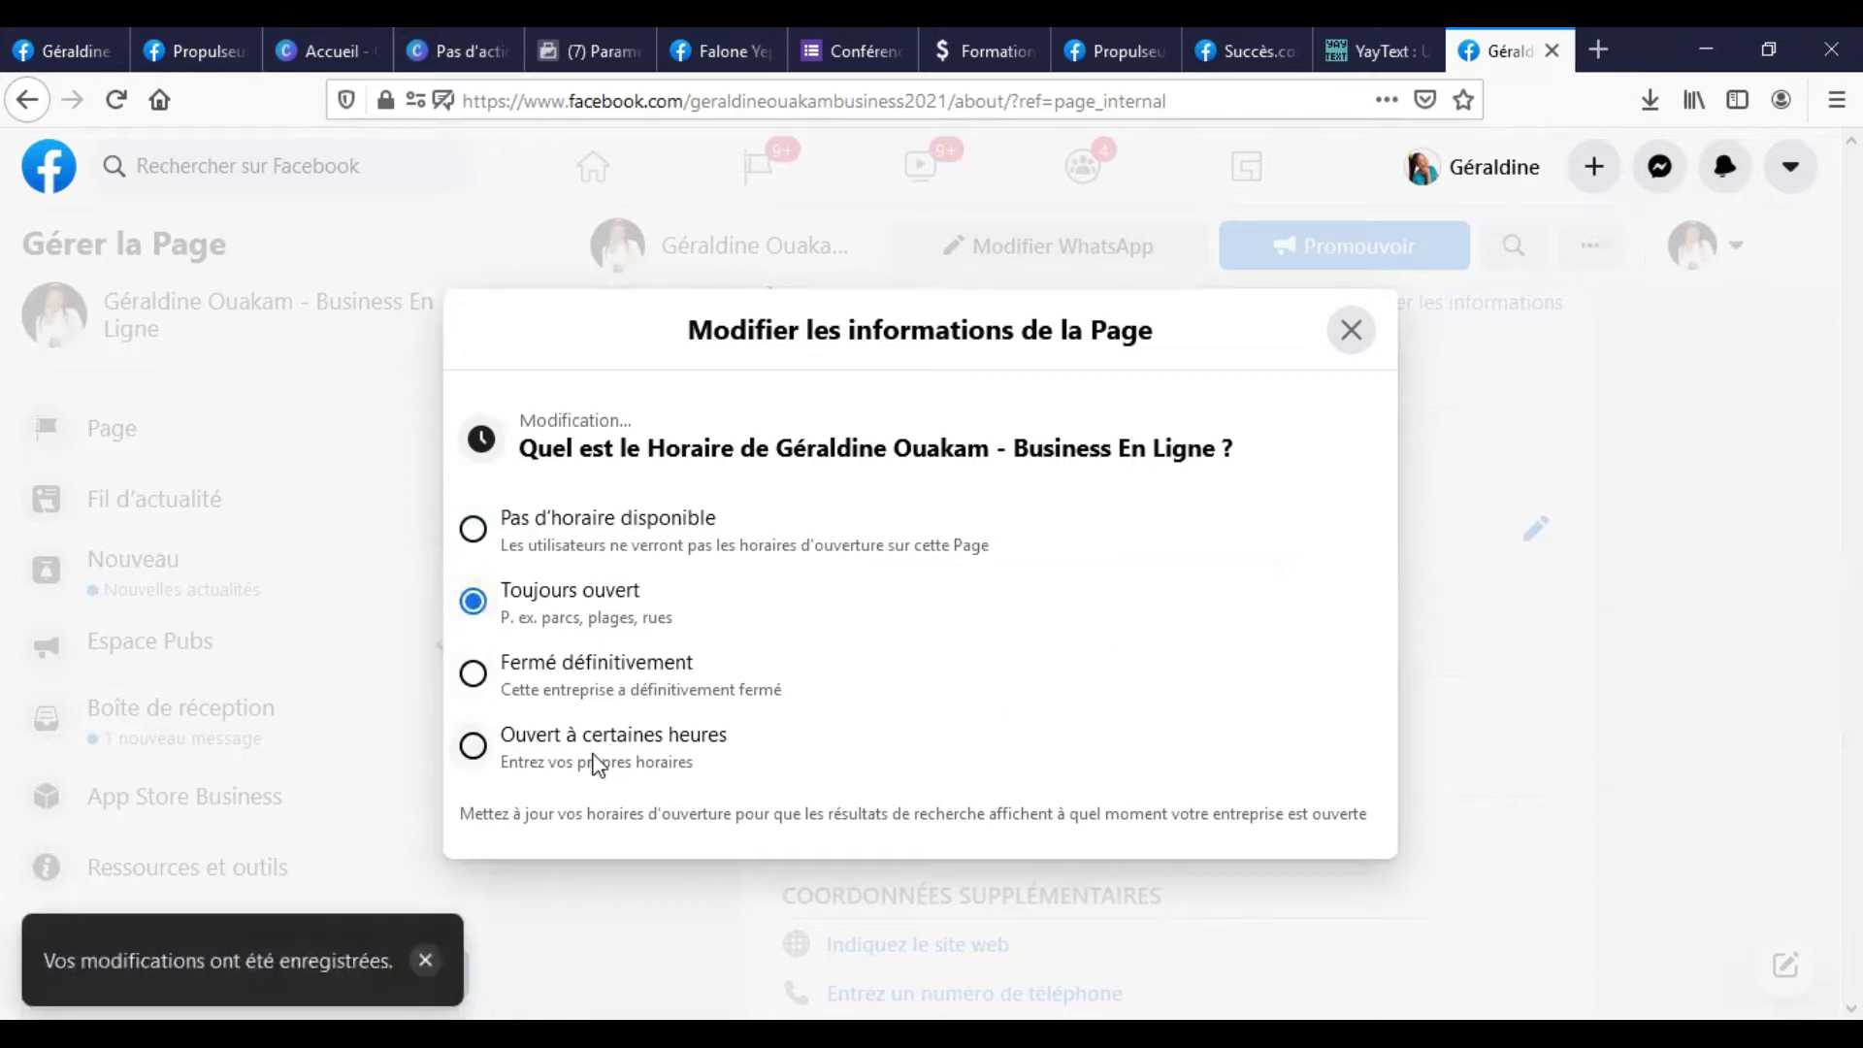
left_click(472, 745)
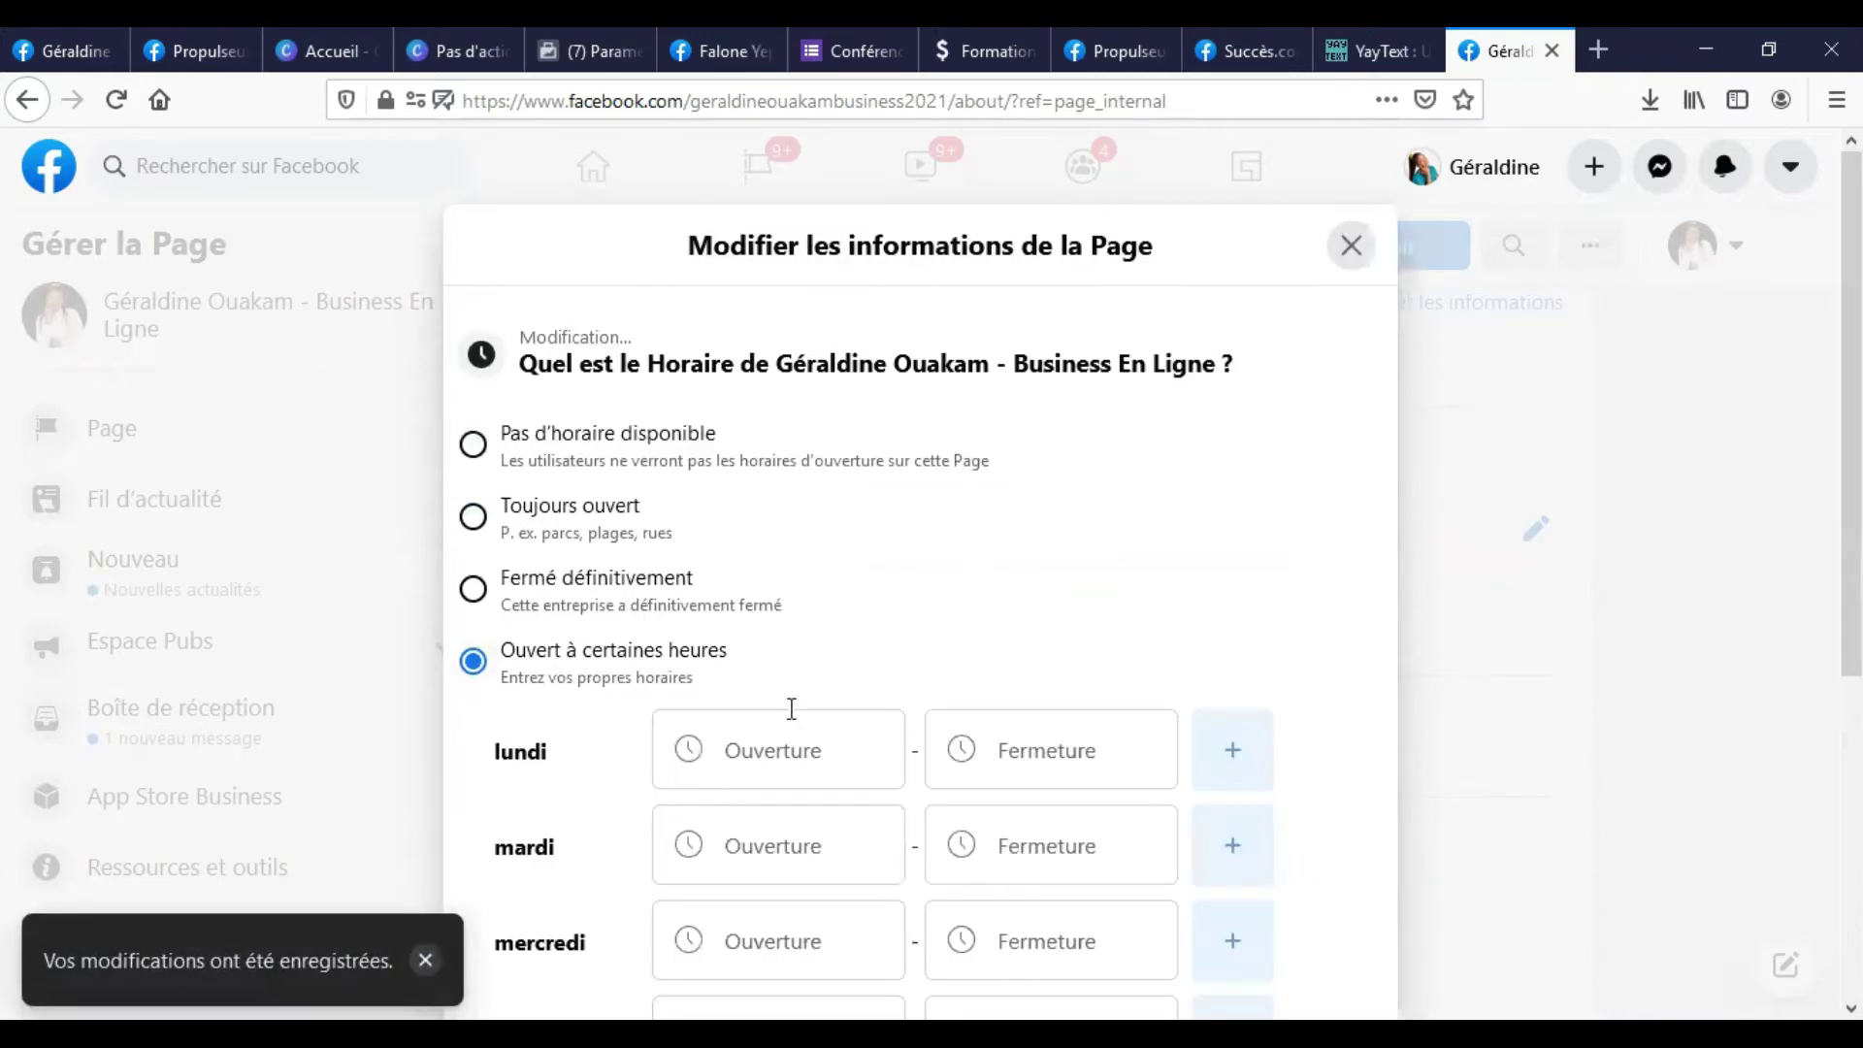
scroll(788, 704, "down", 5)
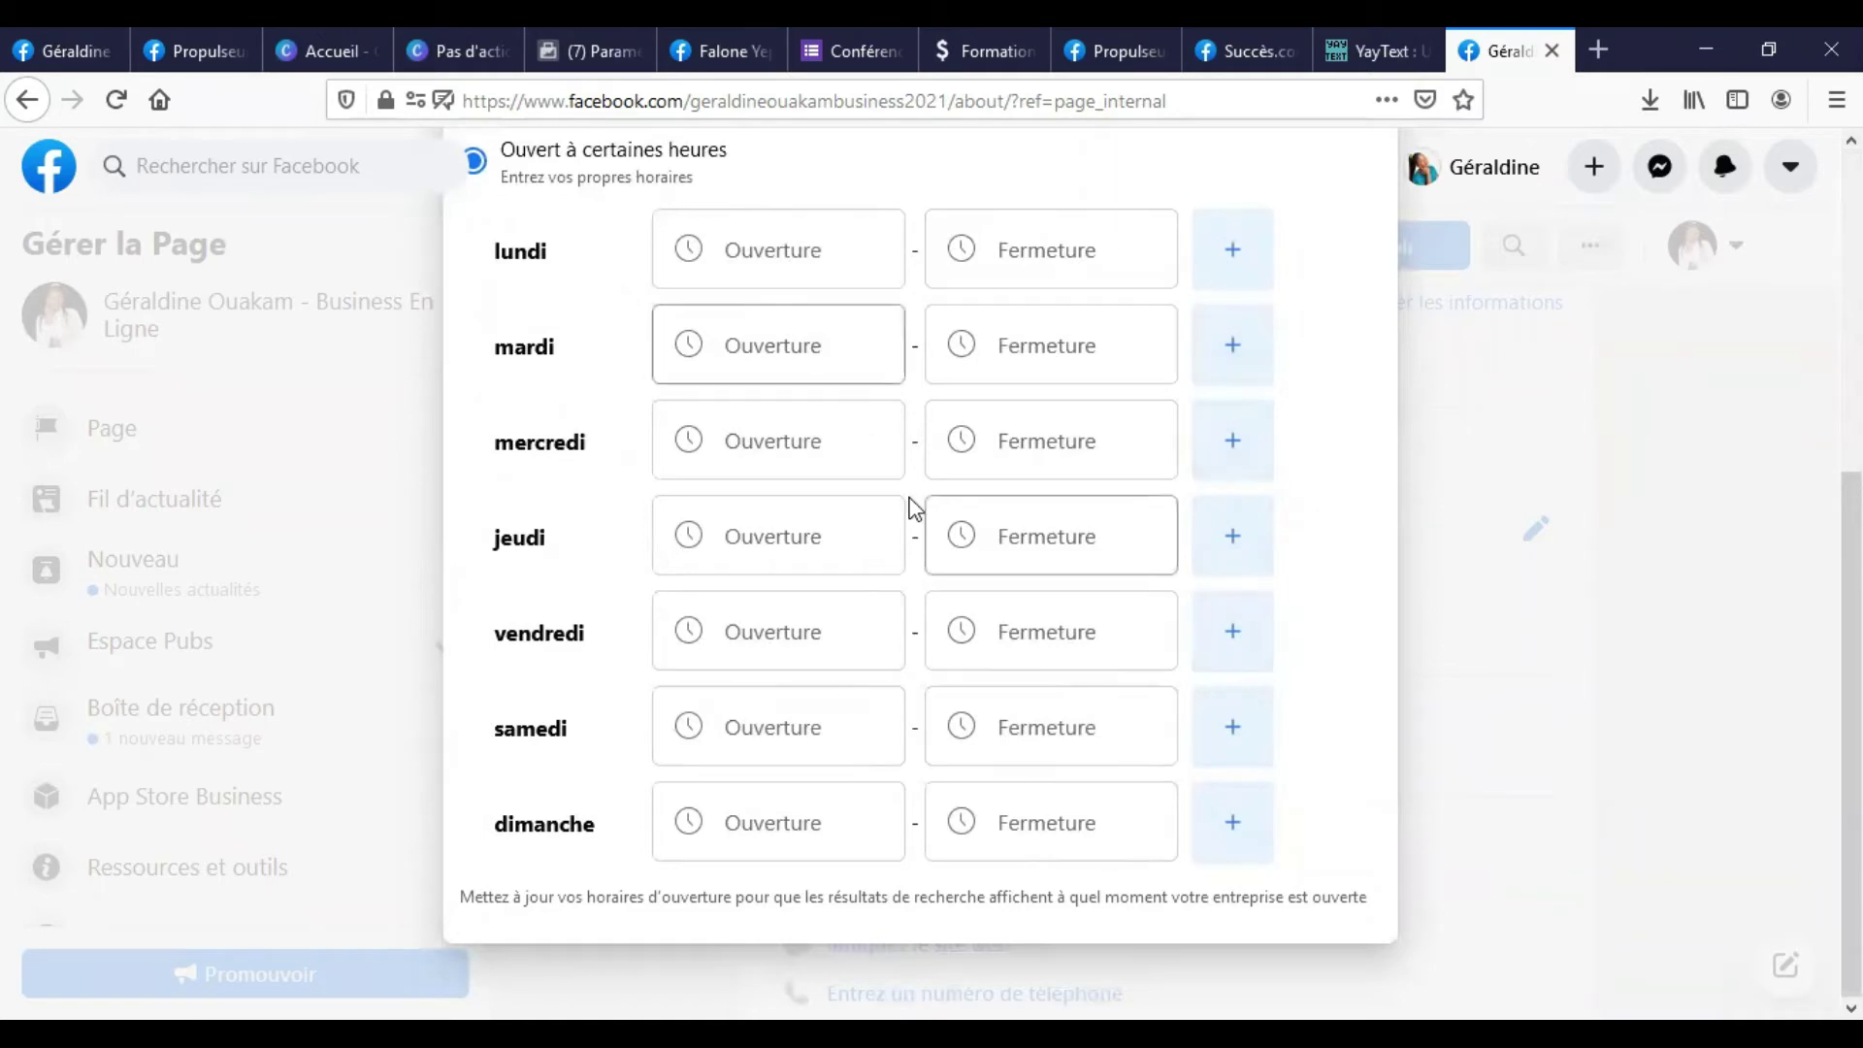
scroll(716, 369, "up", 5)
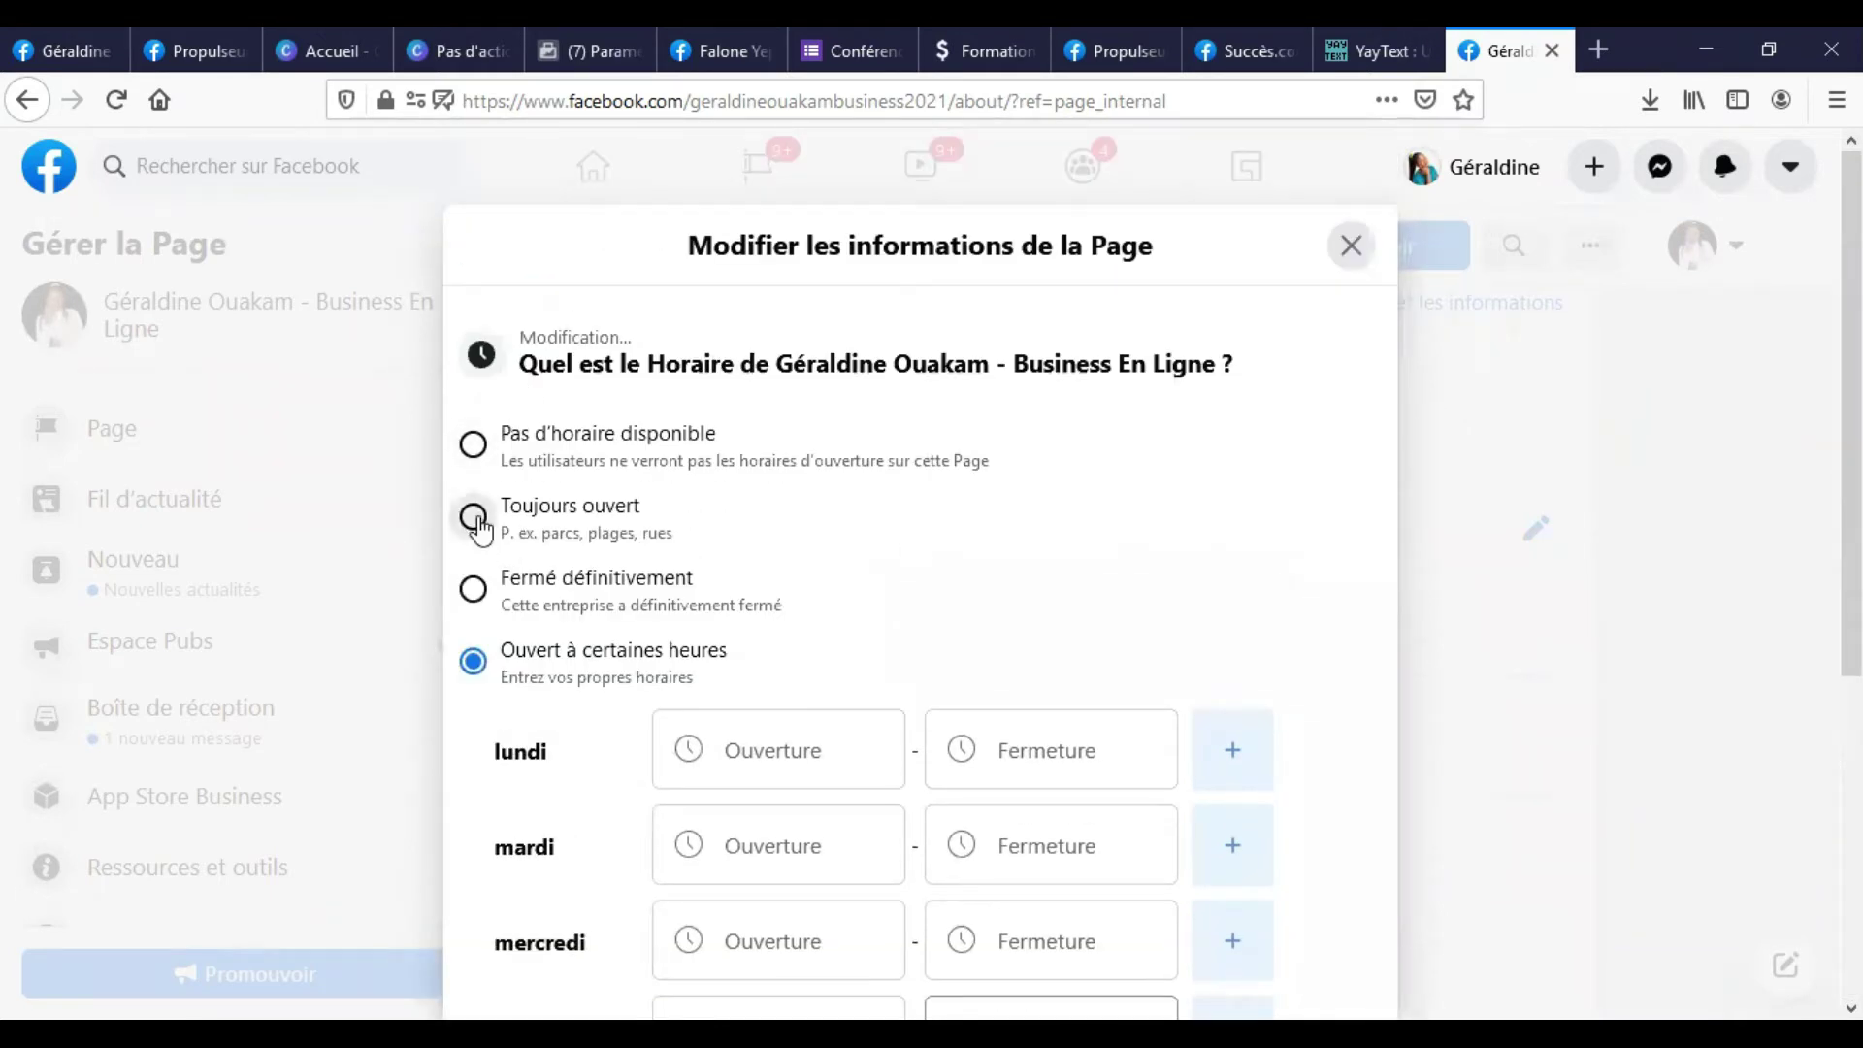
left_click(474, 516)
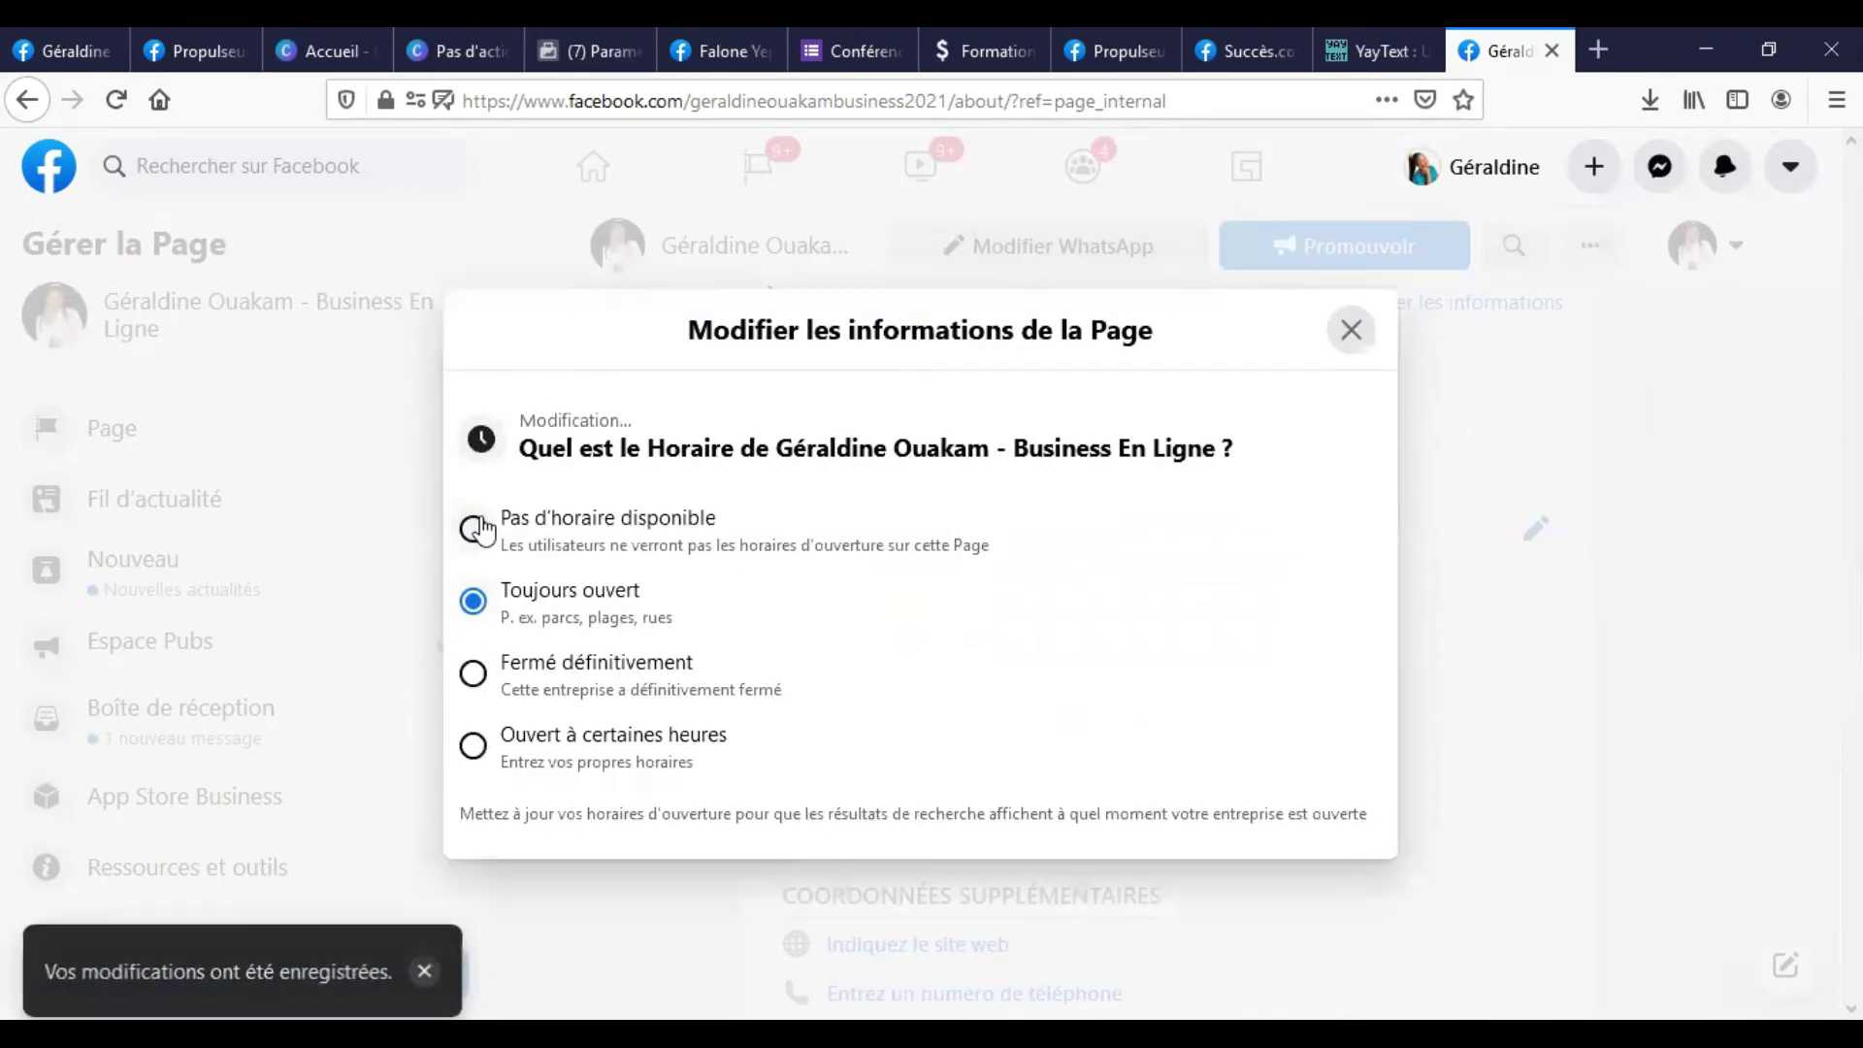
left_click(1363, 341)
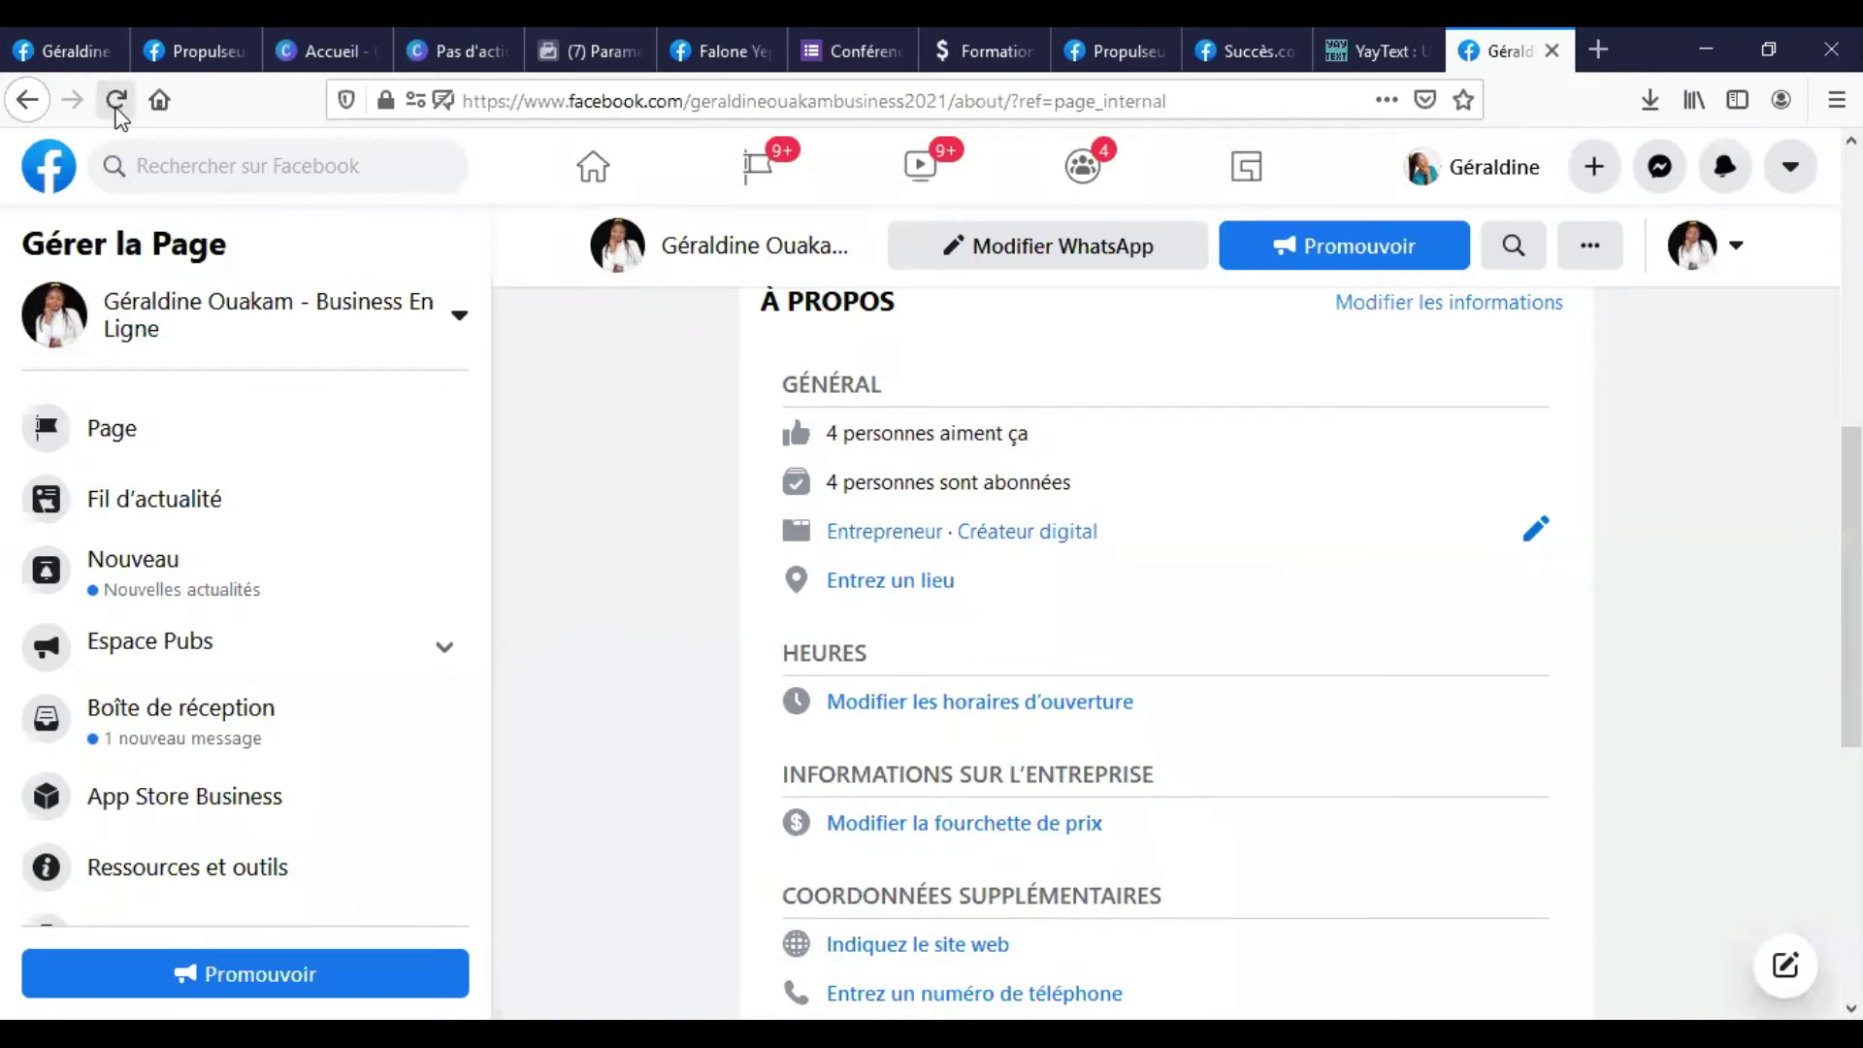
Reload the About page, open the price range editor, then close it unchanged.
left_click(117, 100)
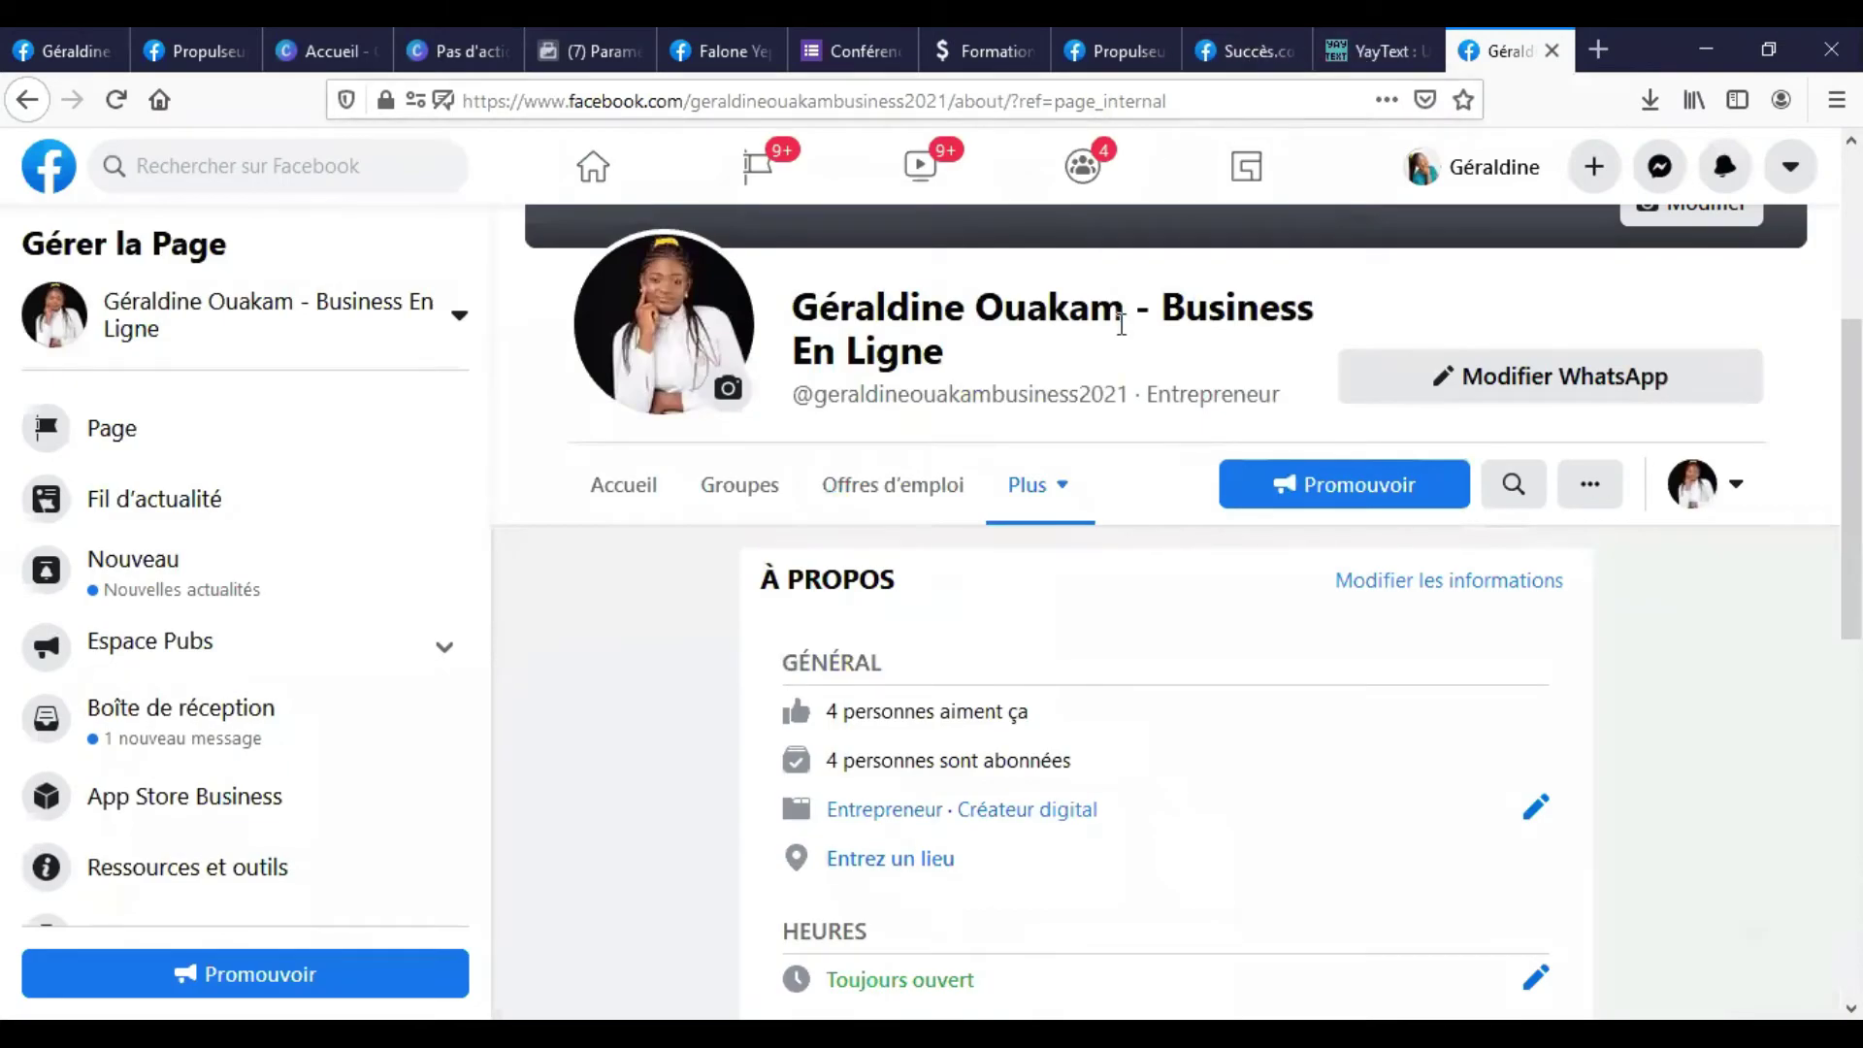
scroll(1127, 657, "down", 4)
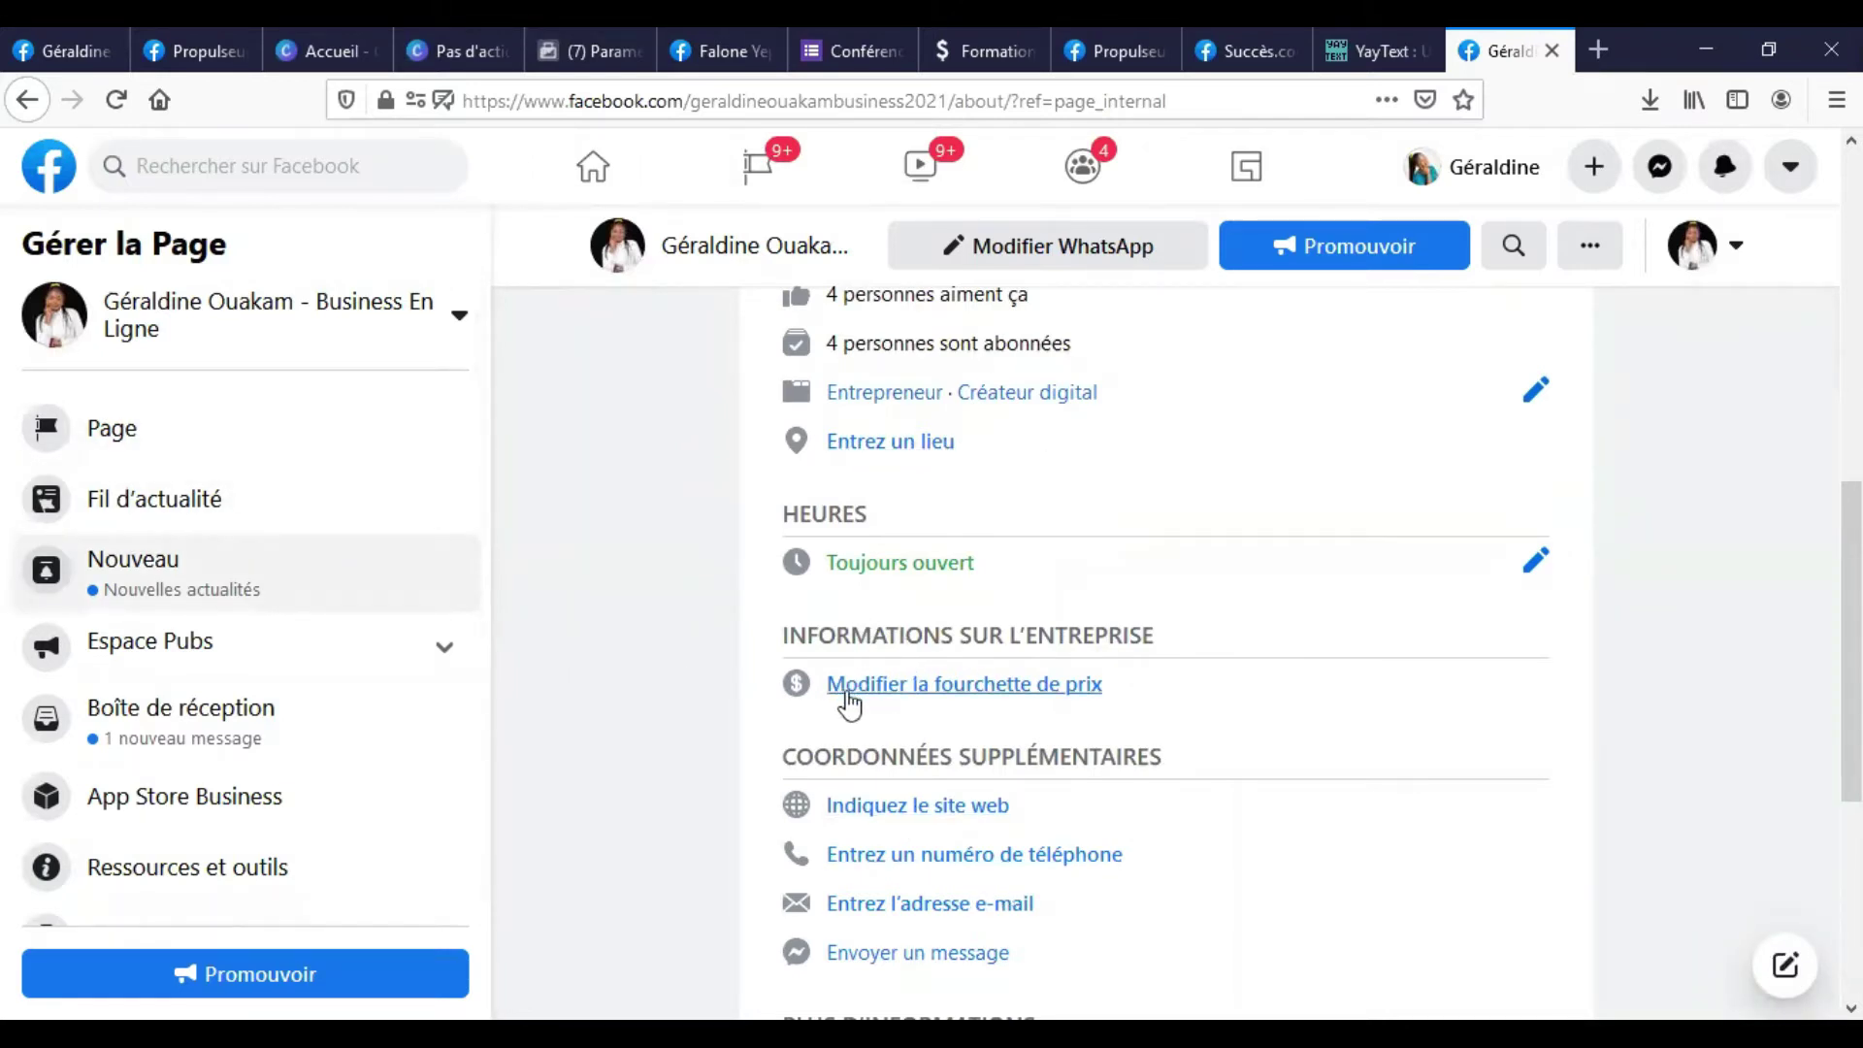
left_click(1029, 690)
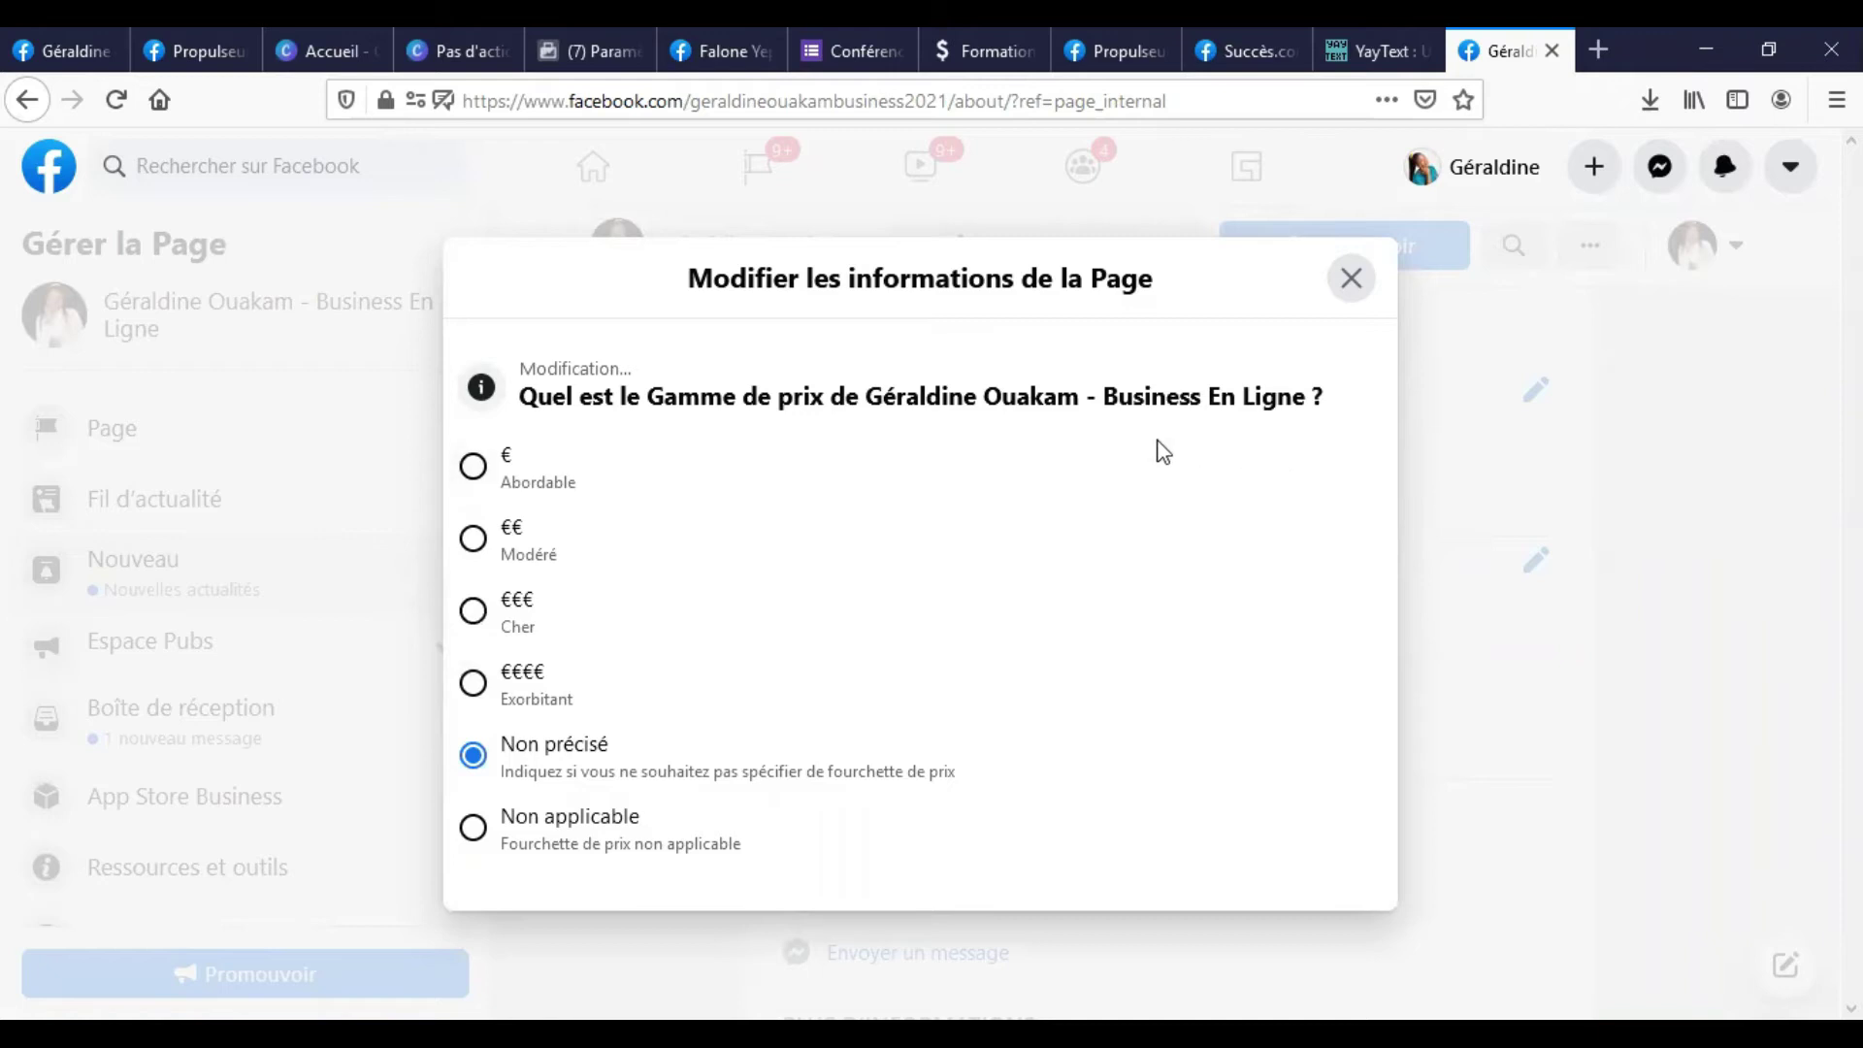
left_click(1348, 279)
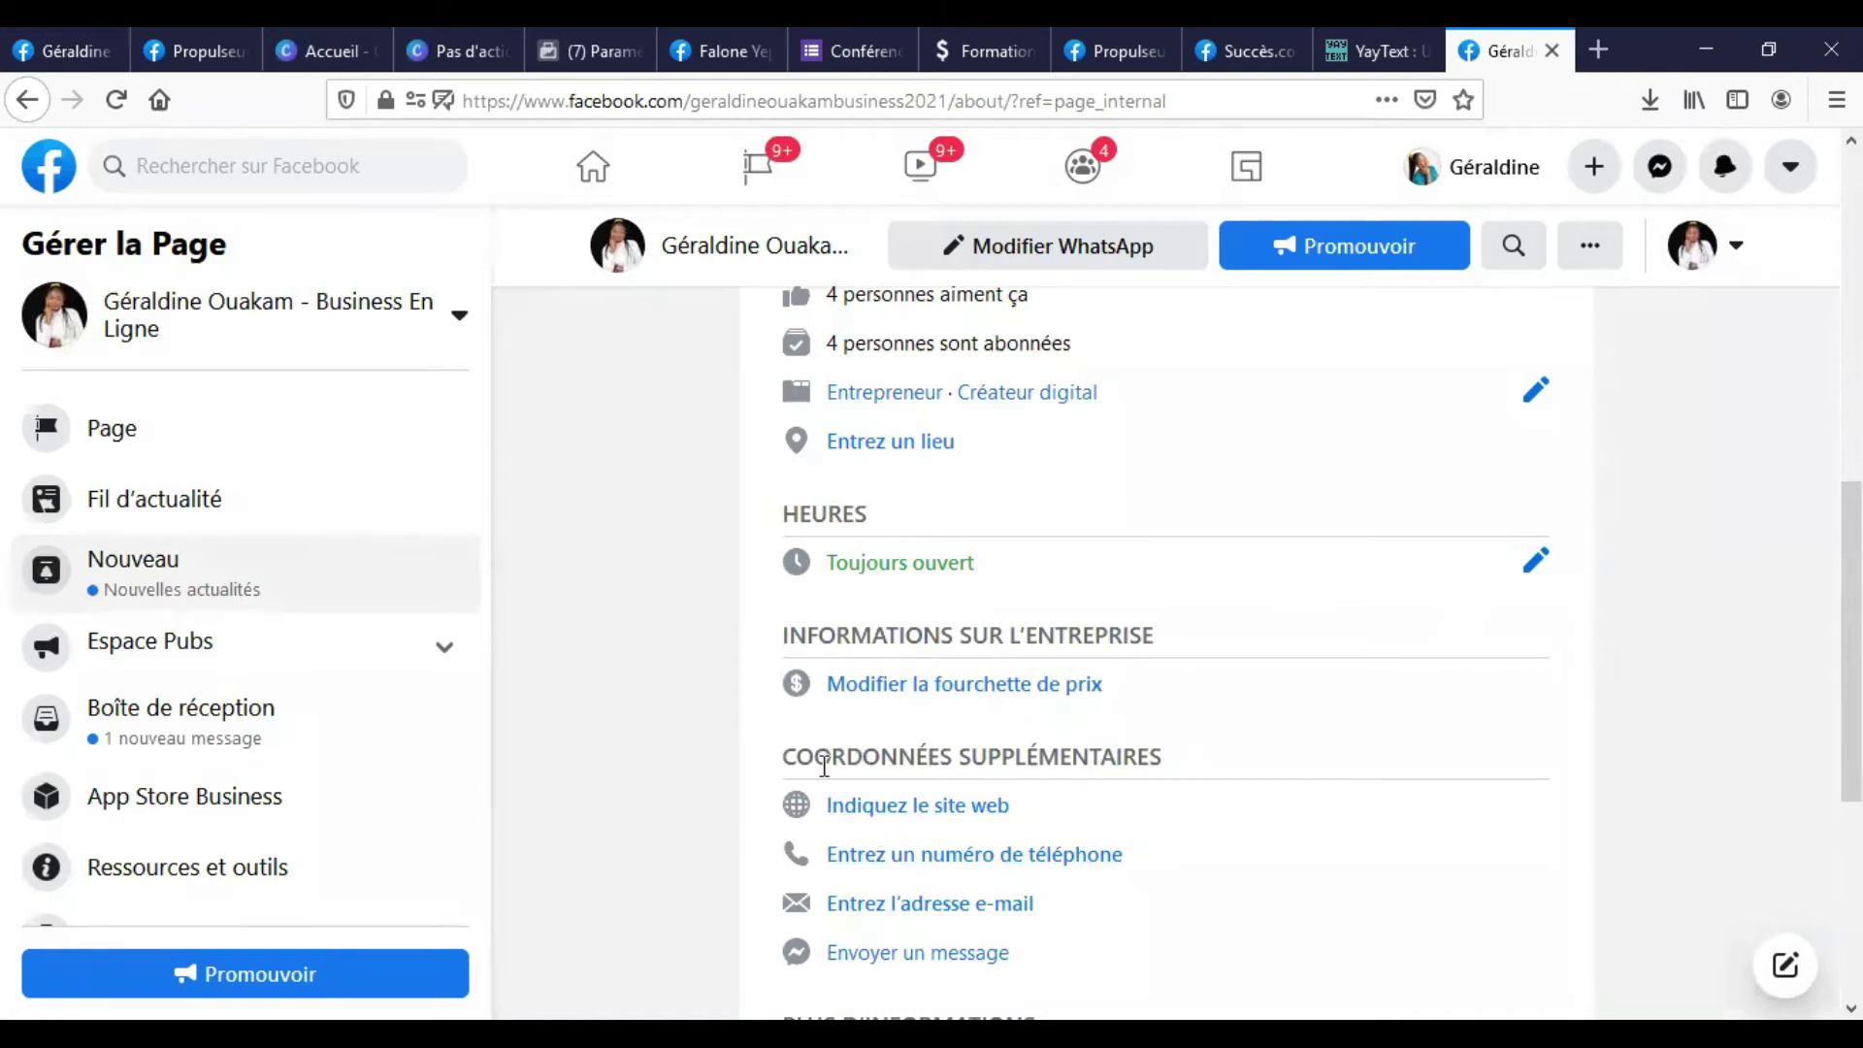
scroll(946, 738, "down", 2)
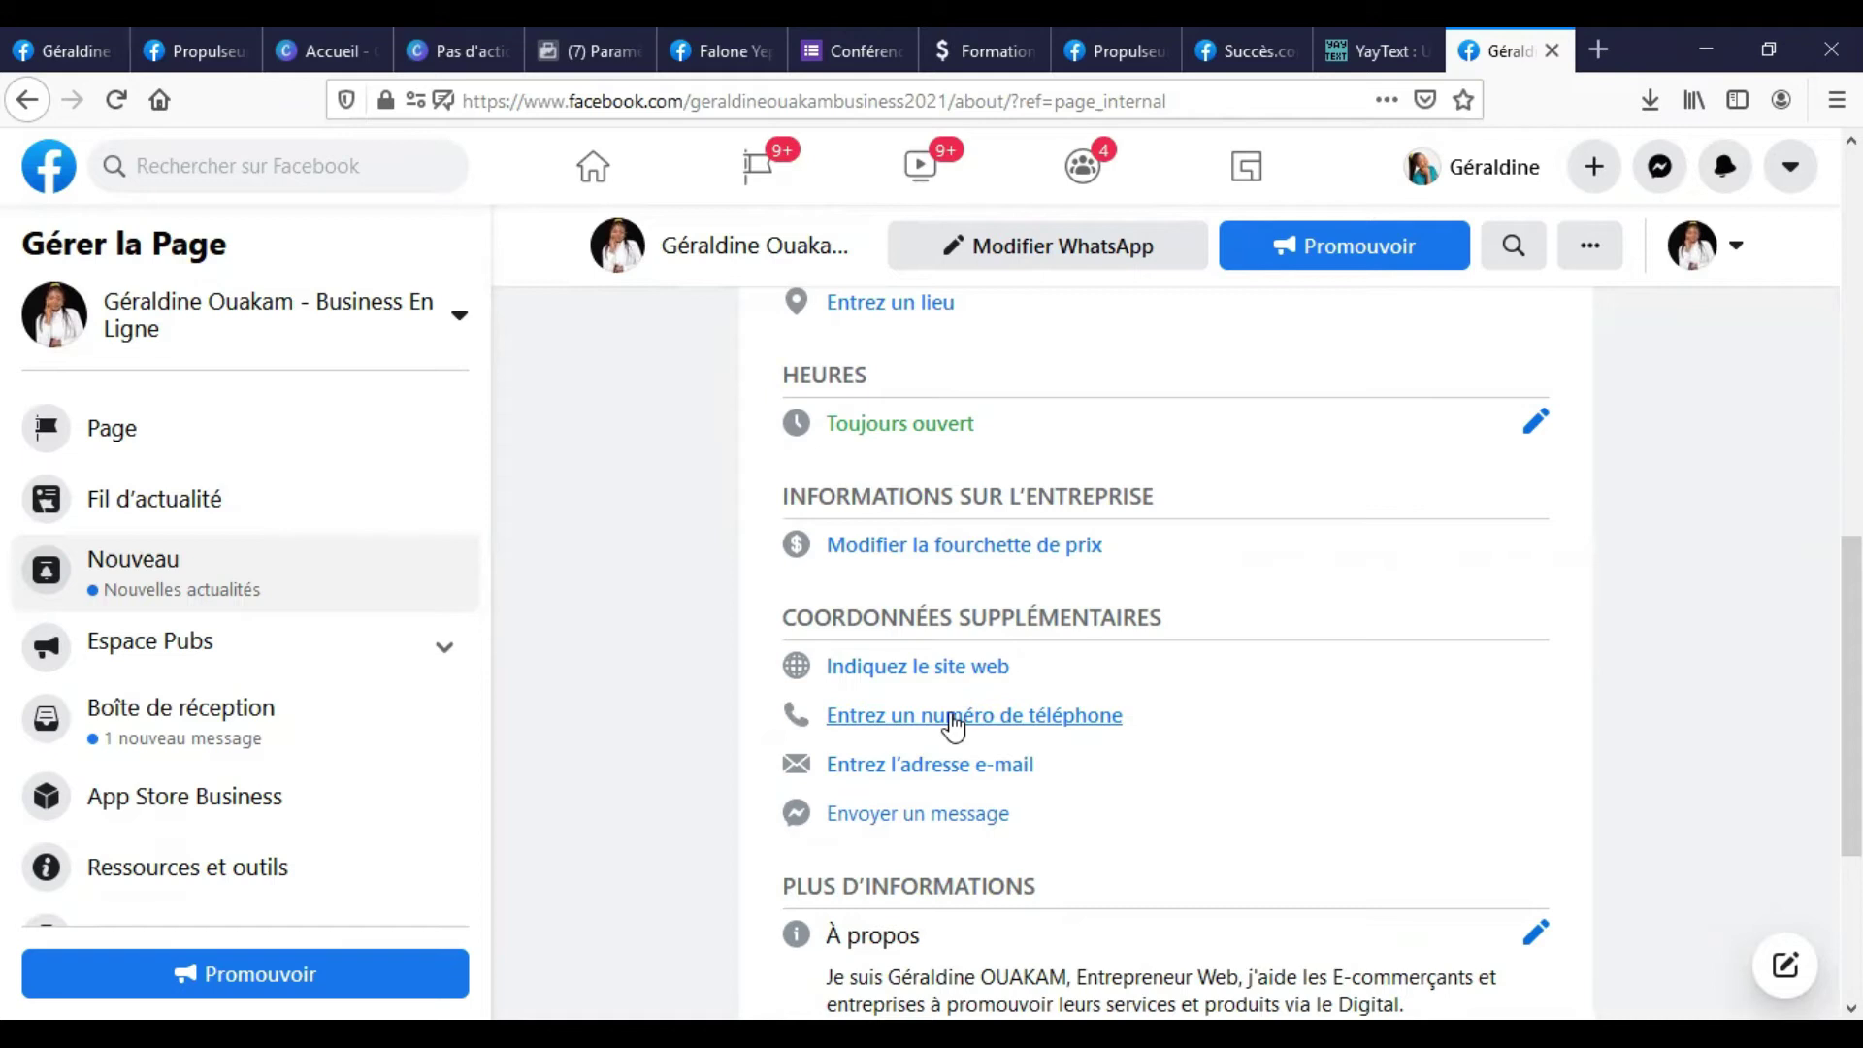
Start a phone number entry and choose Cameroun (CM +237) as the country code.
left_click(980, 718)
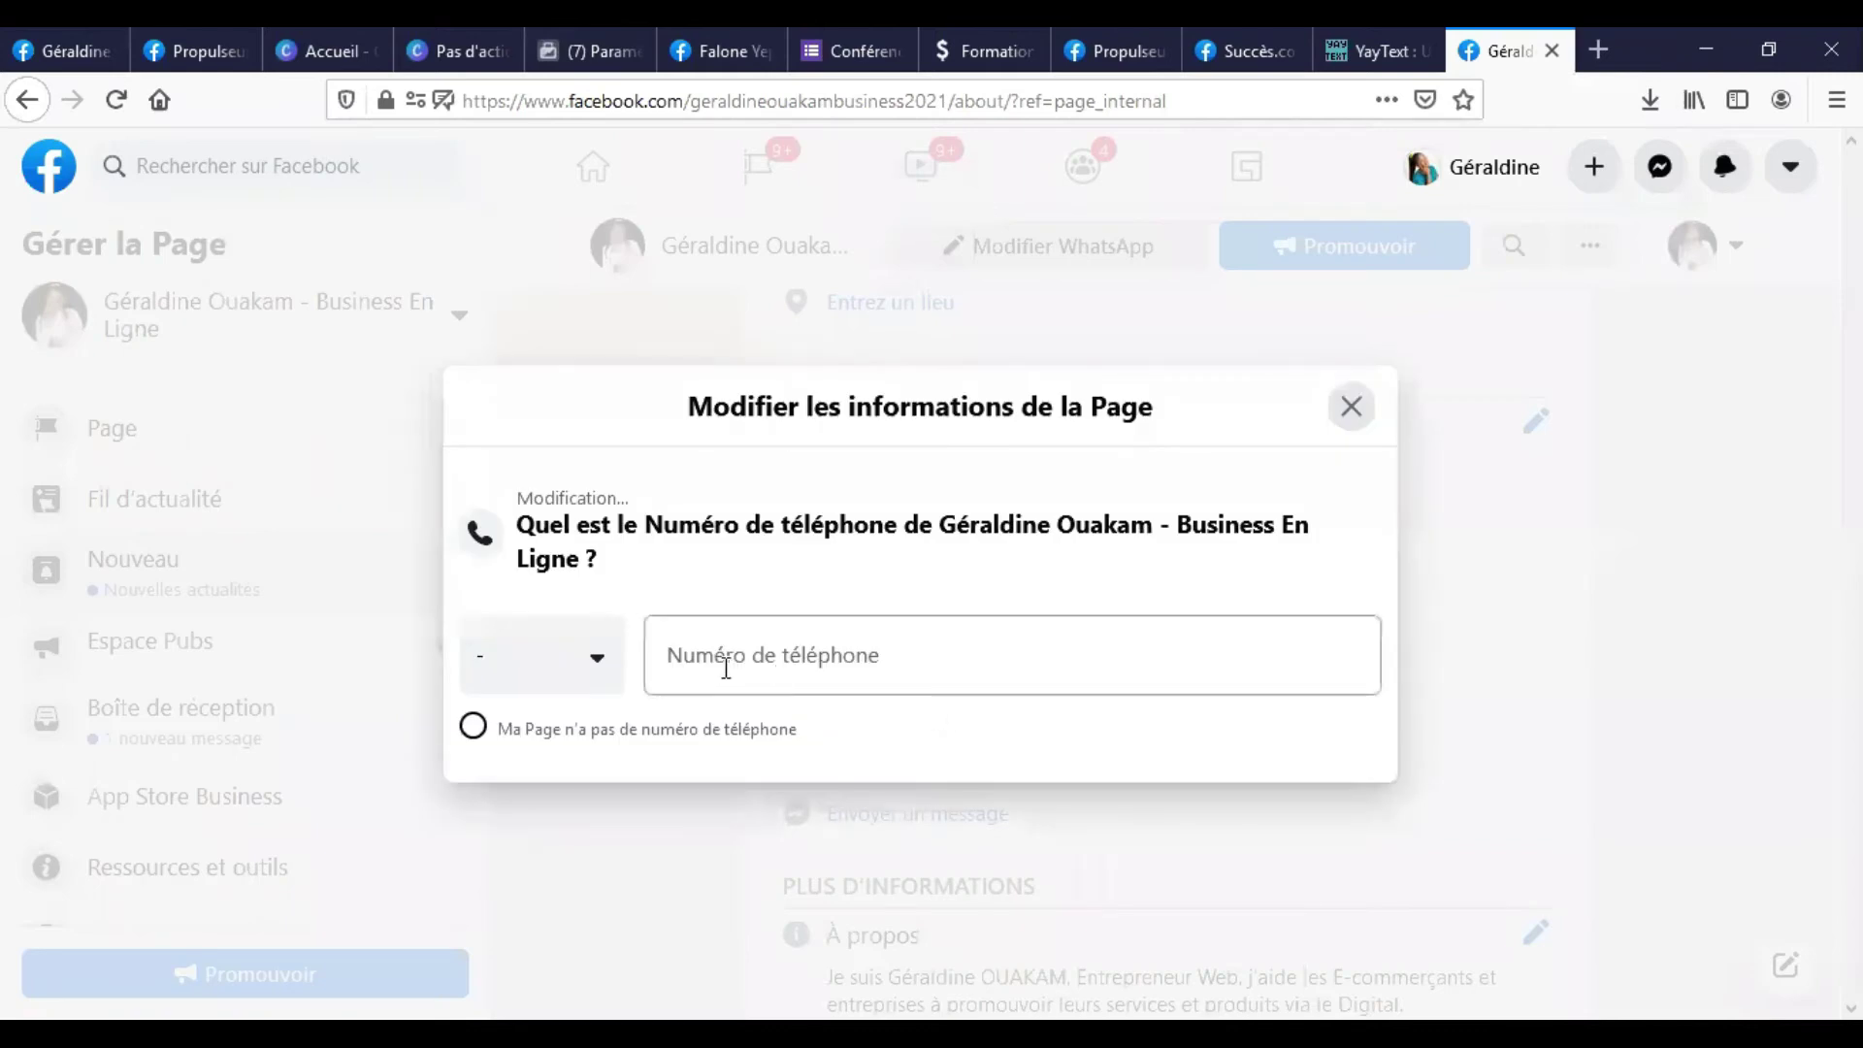
left_click(598, 664)
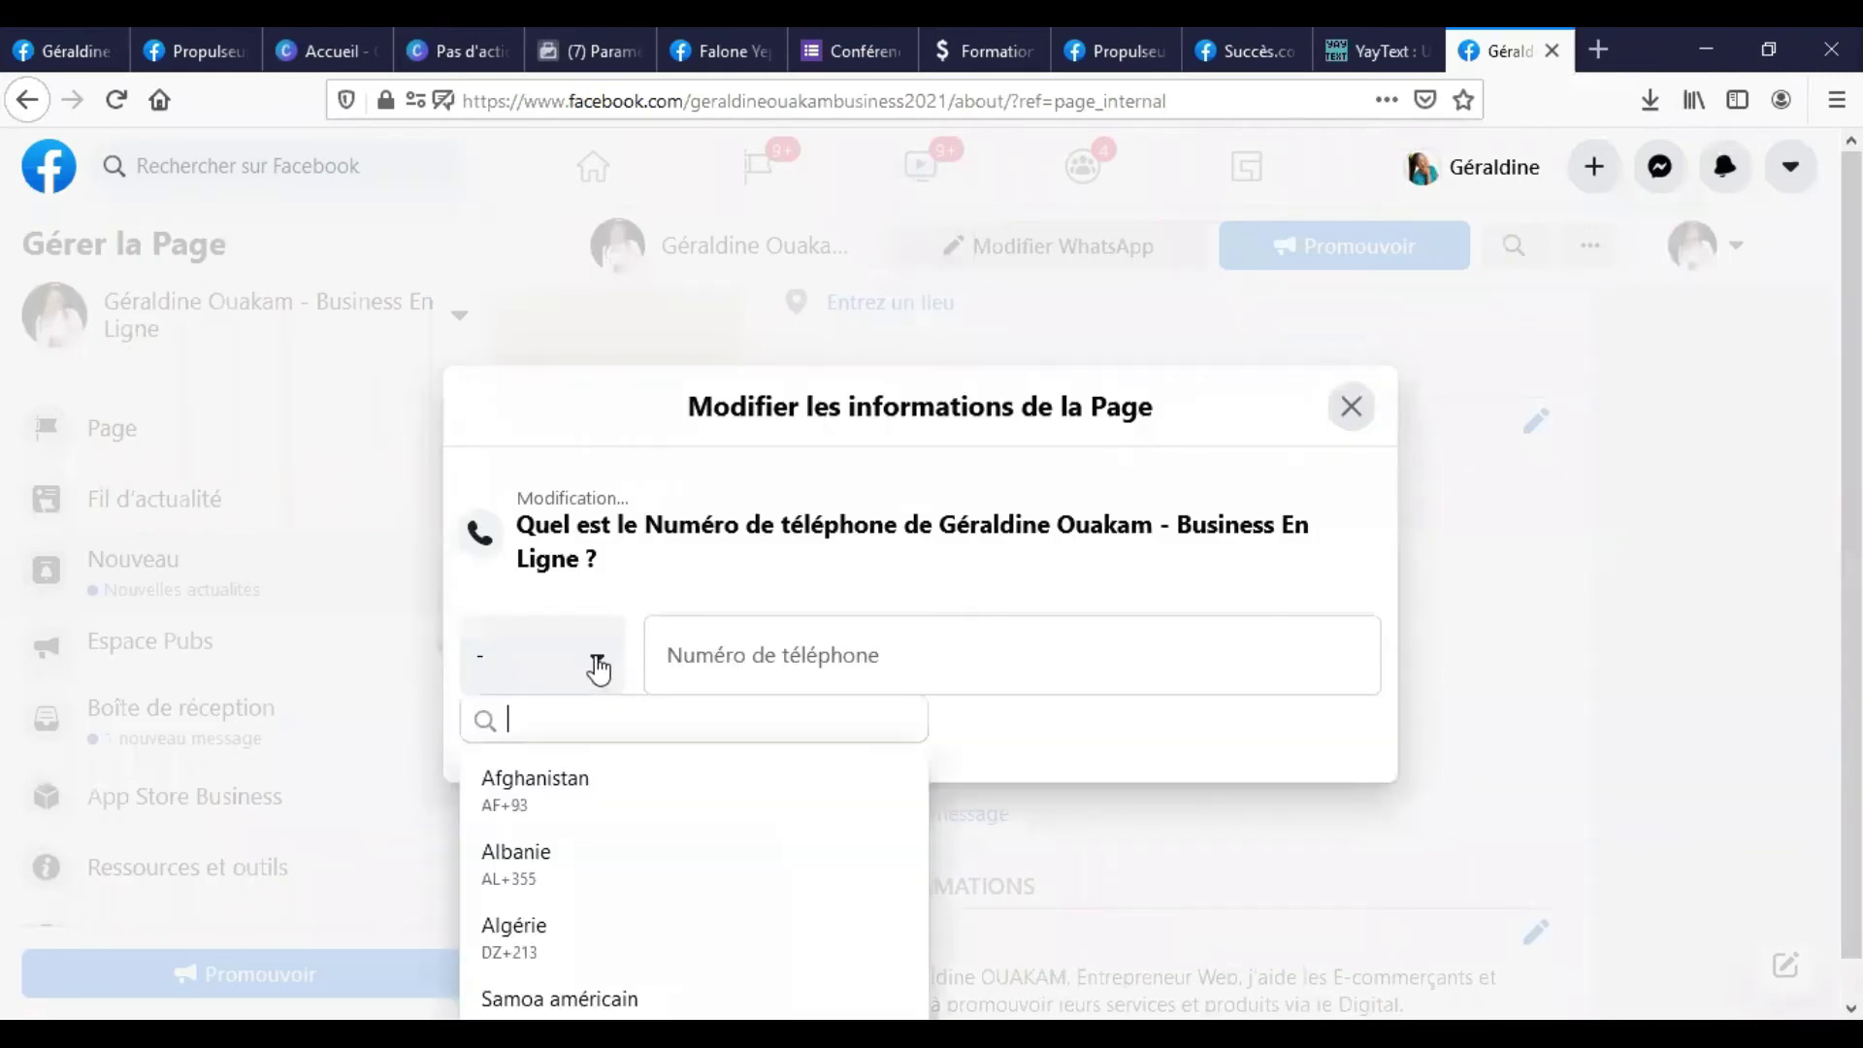
type("CM")
left_click(816, 657)
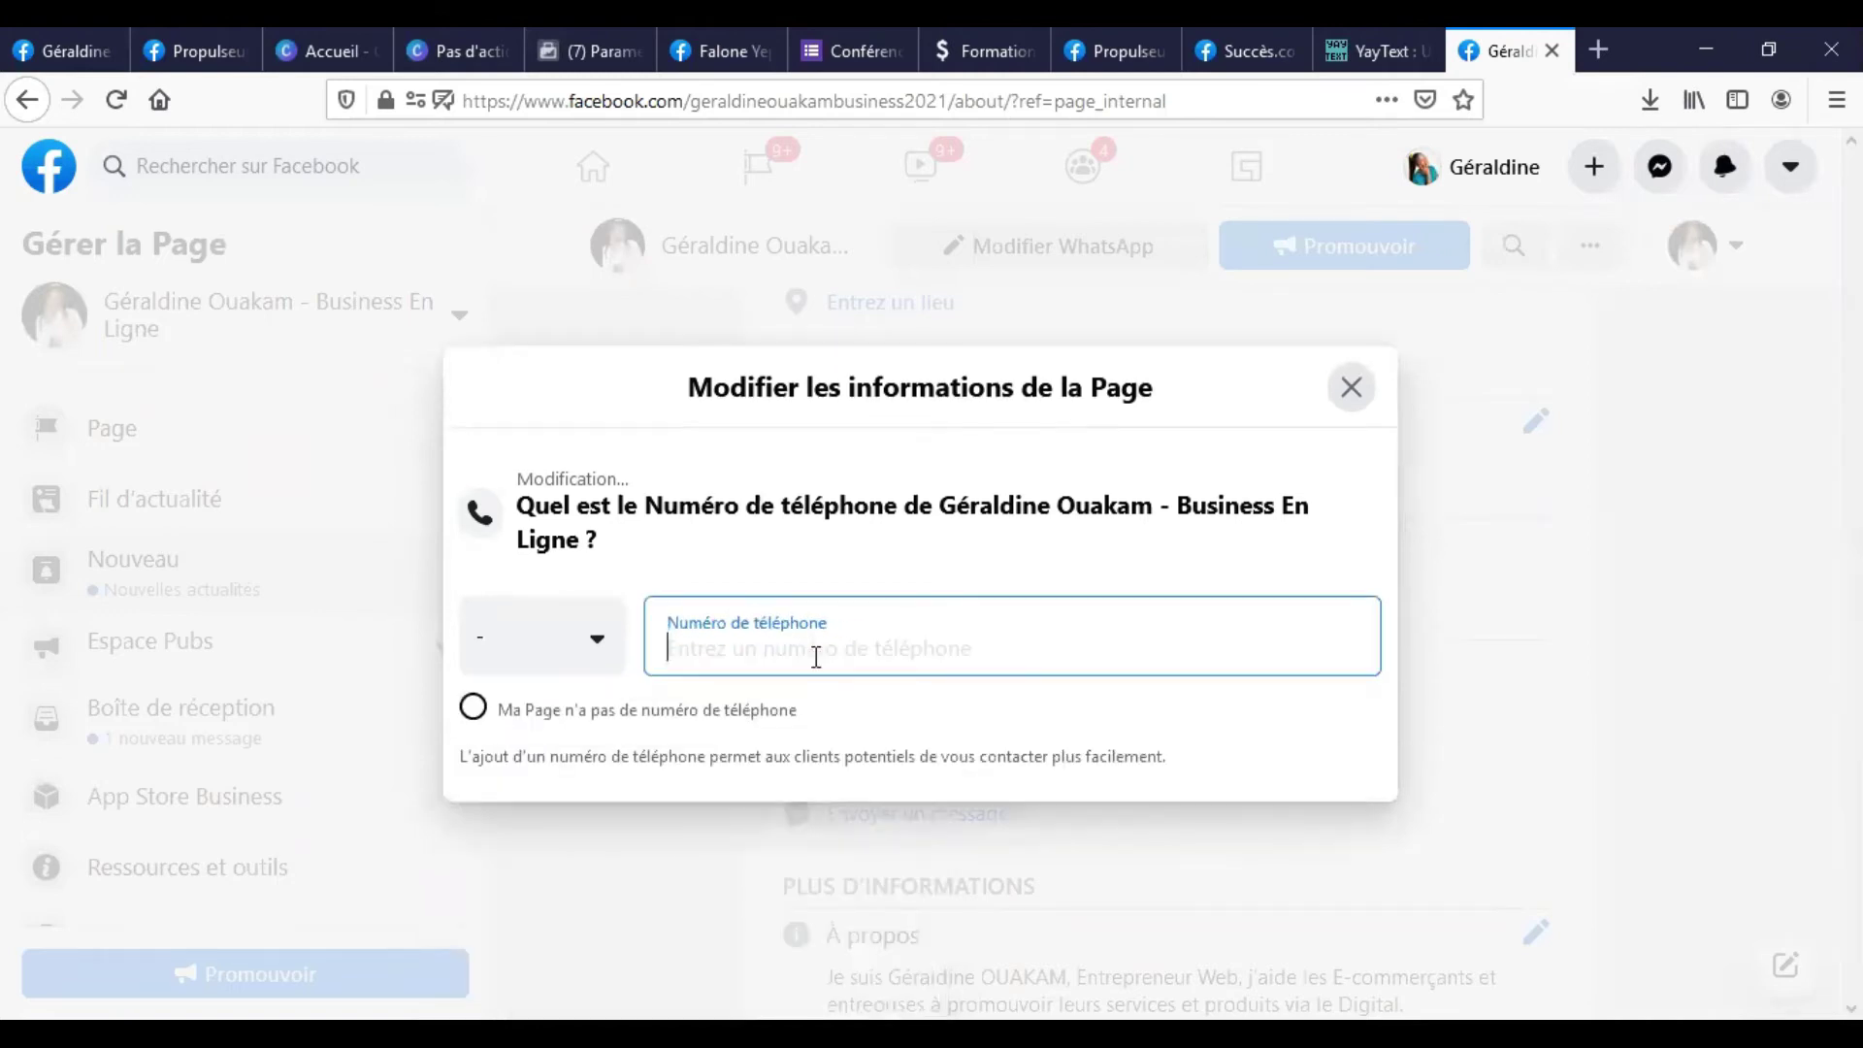
left_click(591, 652)
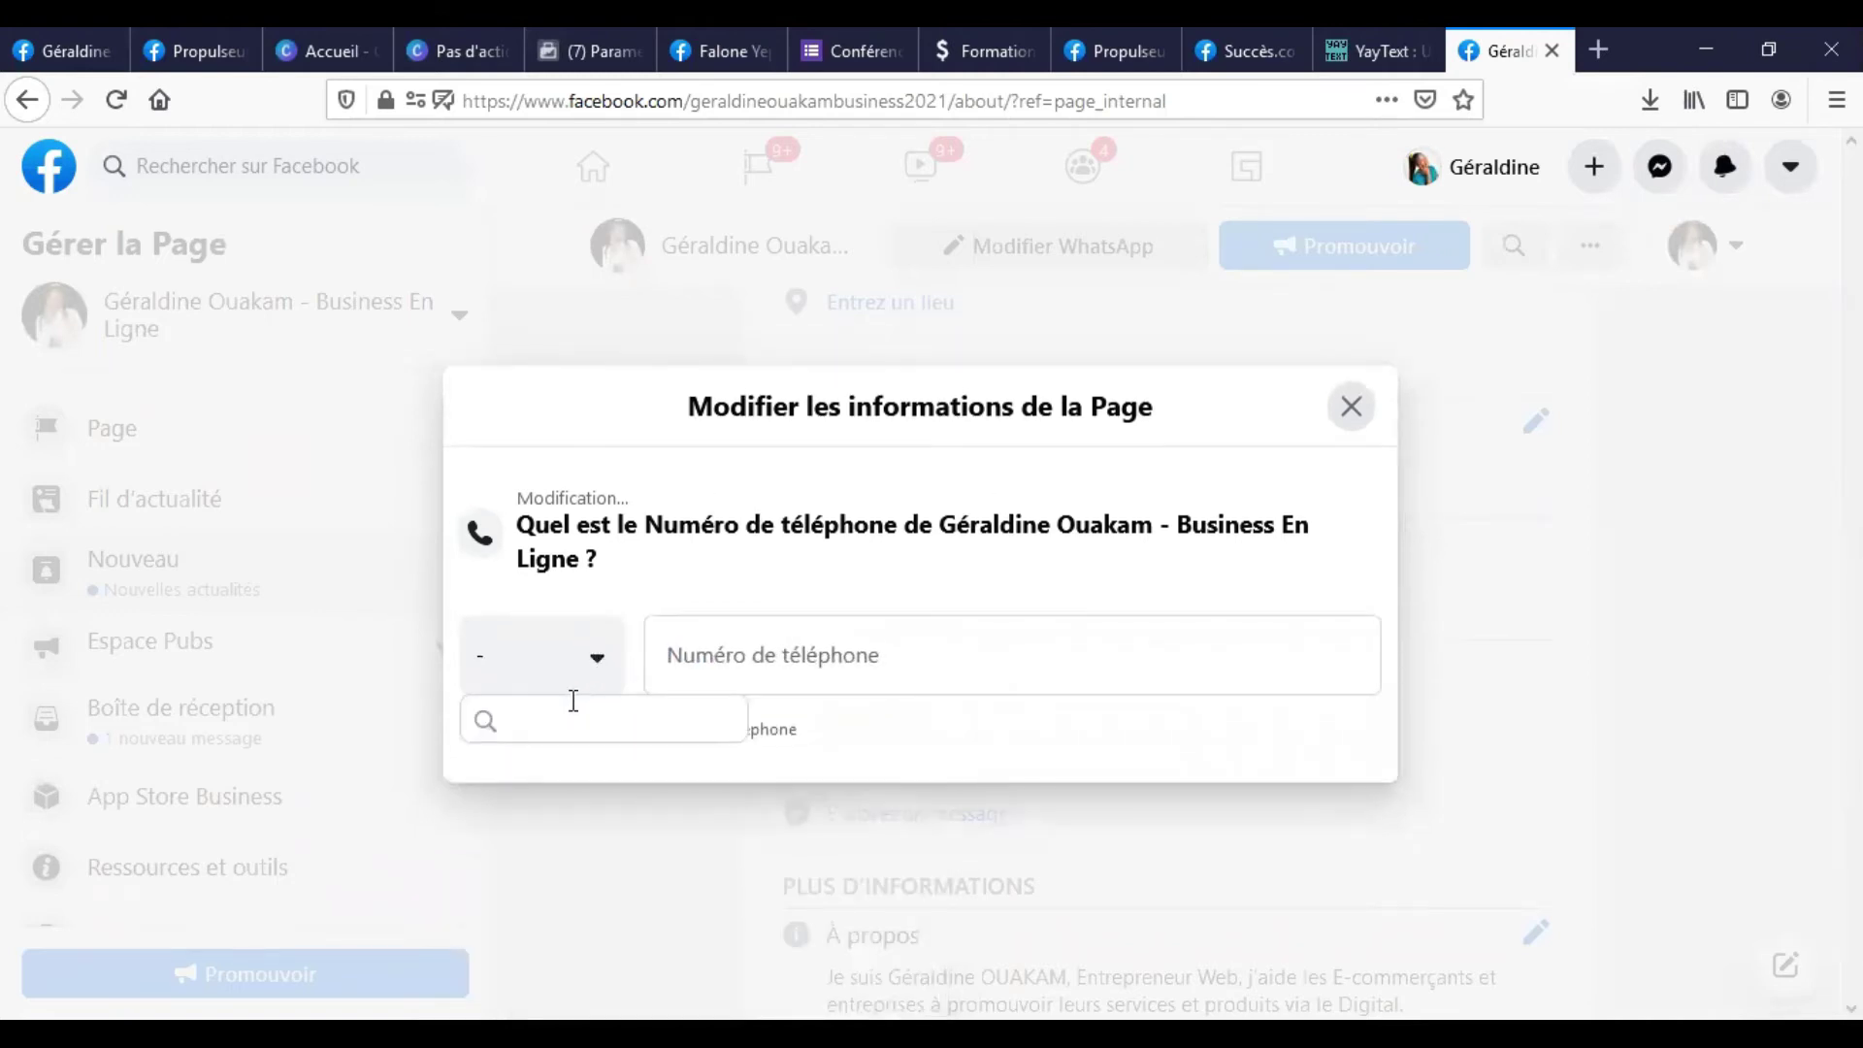
type("CM")
key("BackSpace")
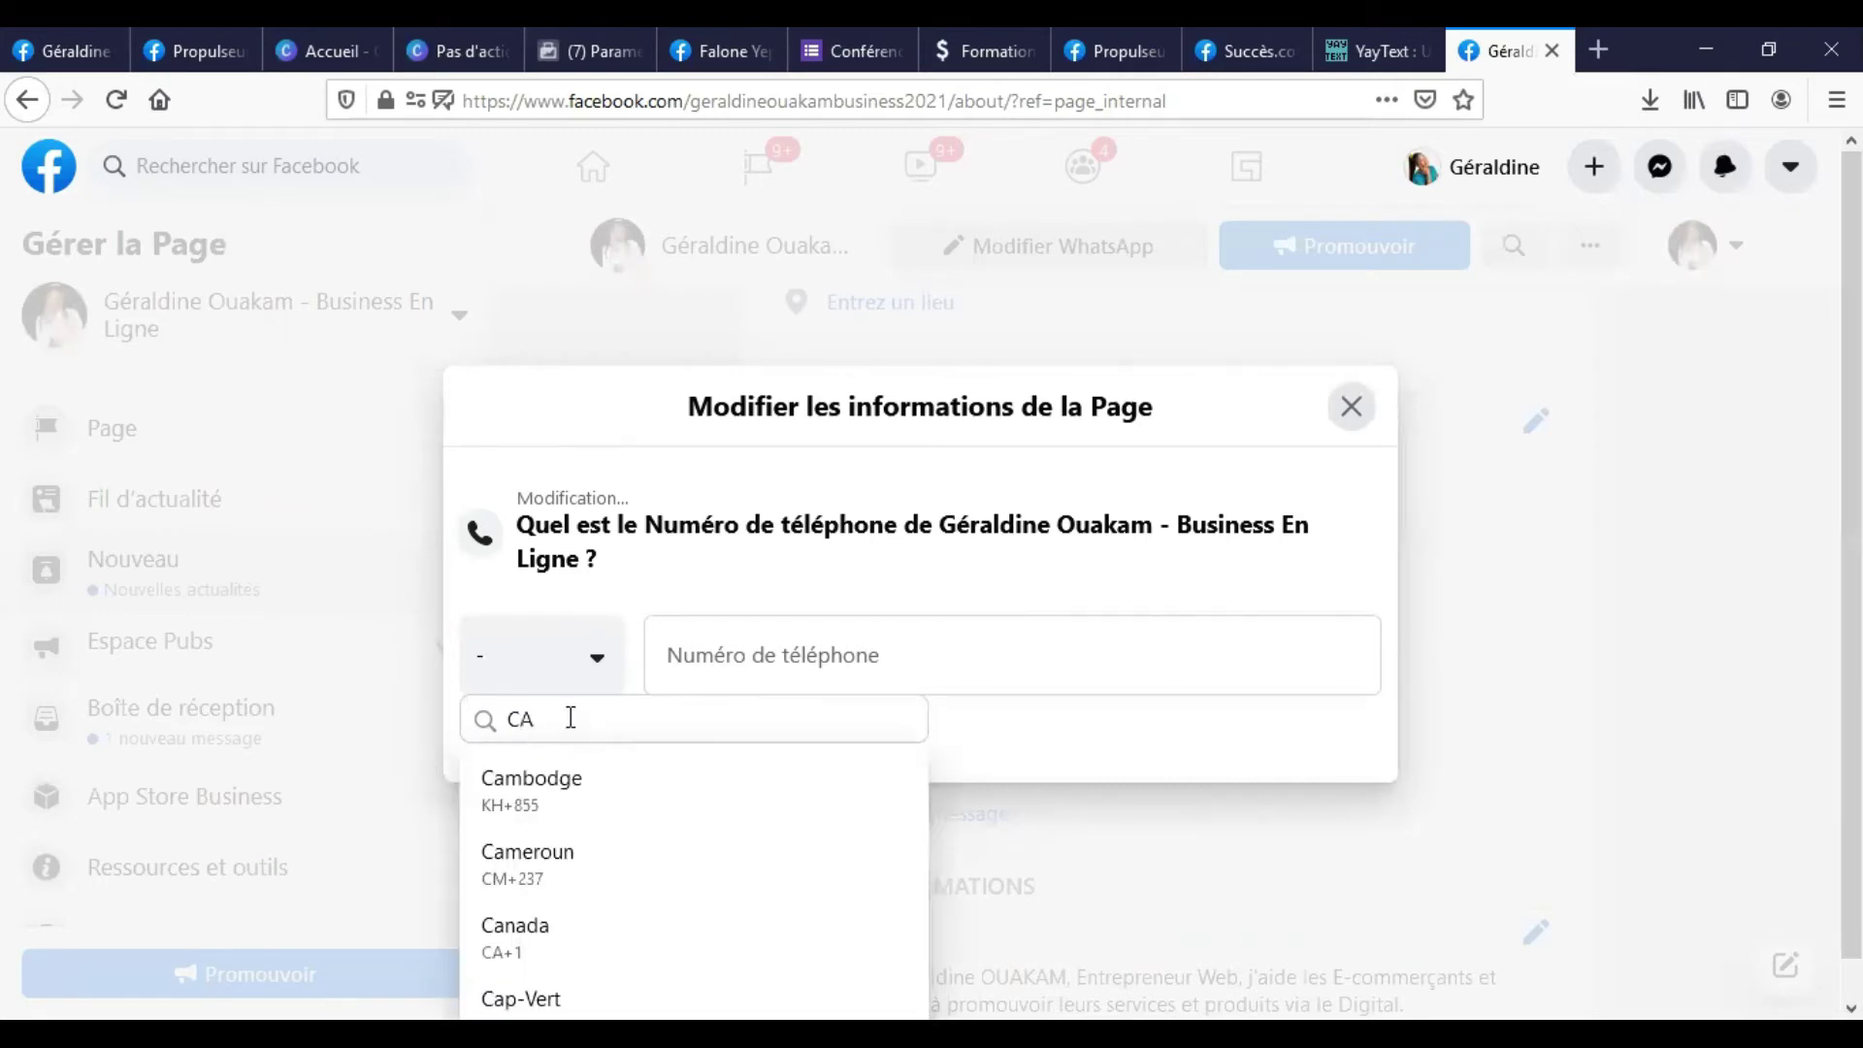
left_click(528, 878)
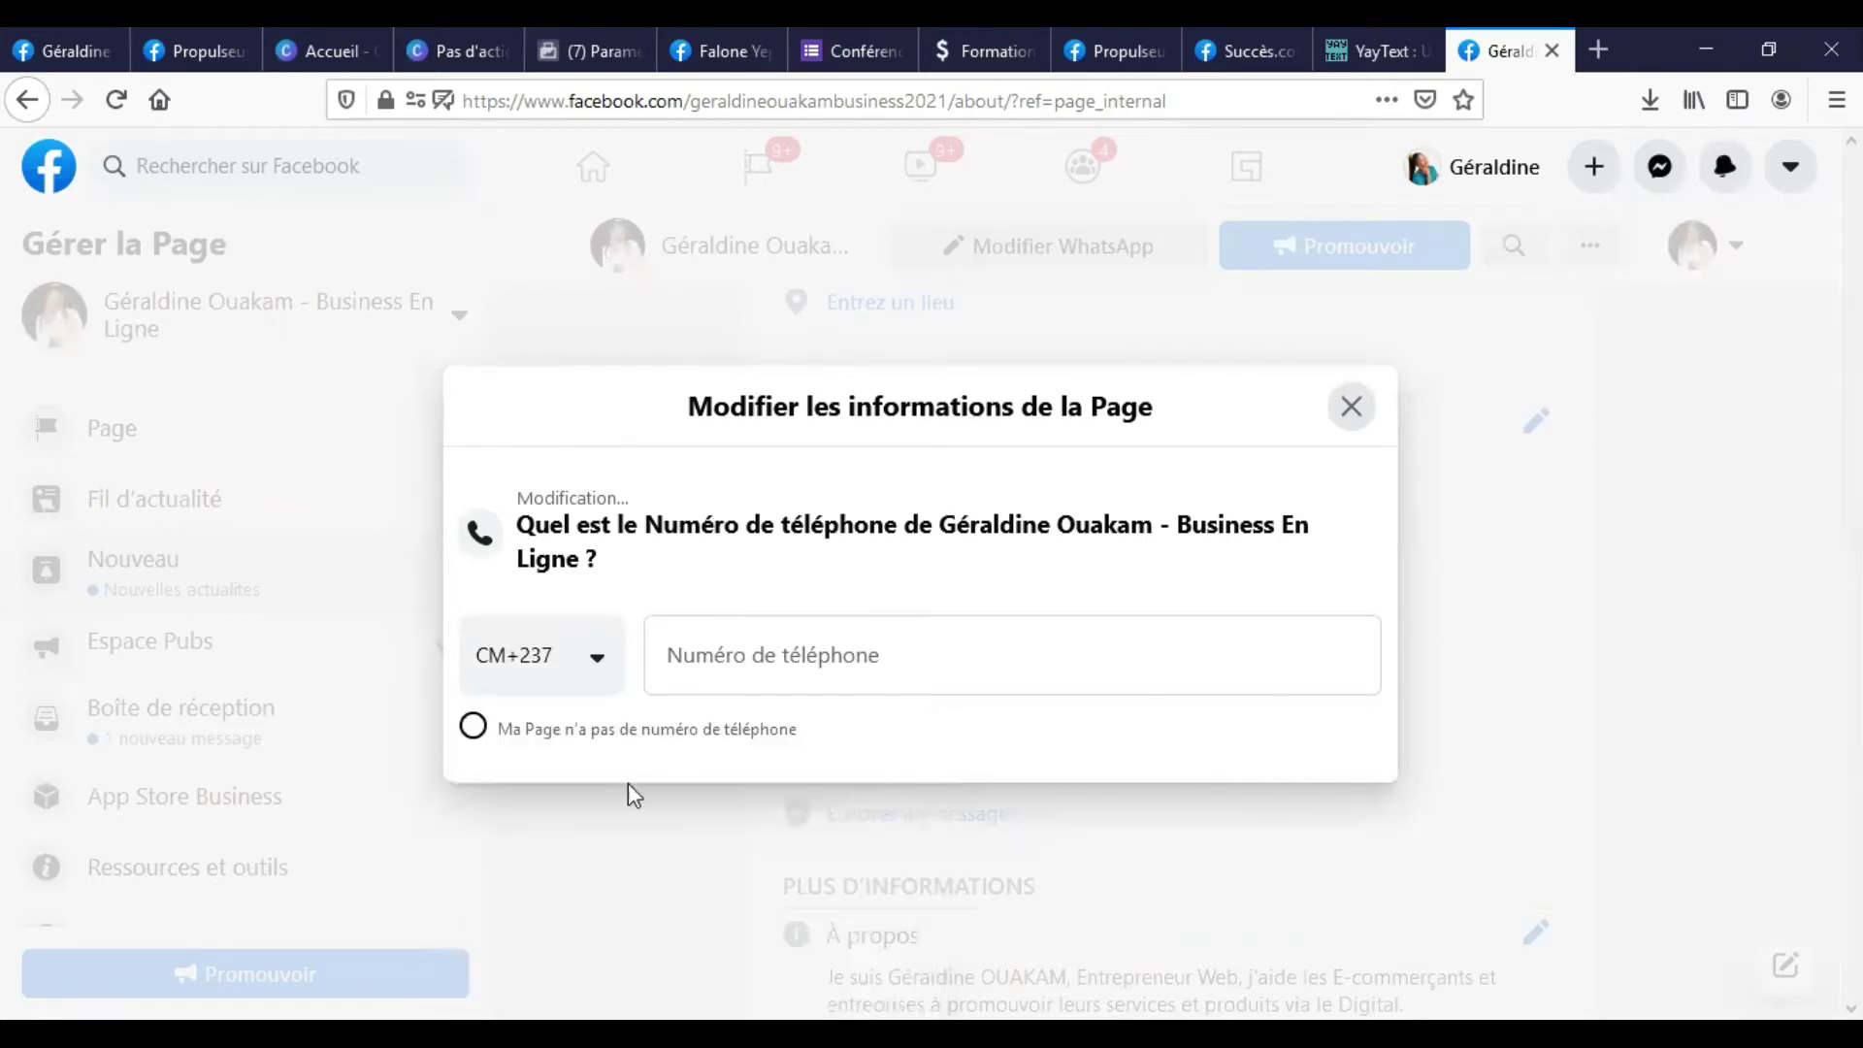
Enter the phone number, let it save, and close the phone editor.
left_click(723, 666)
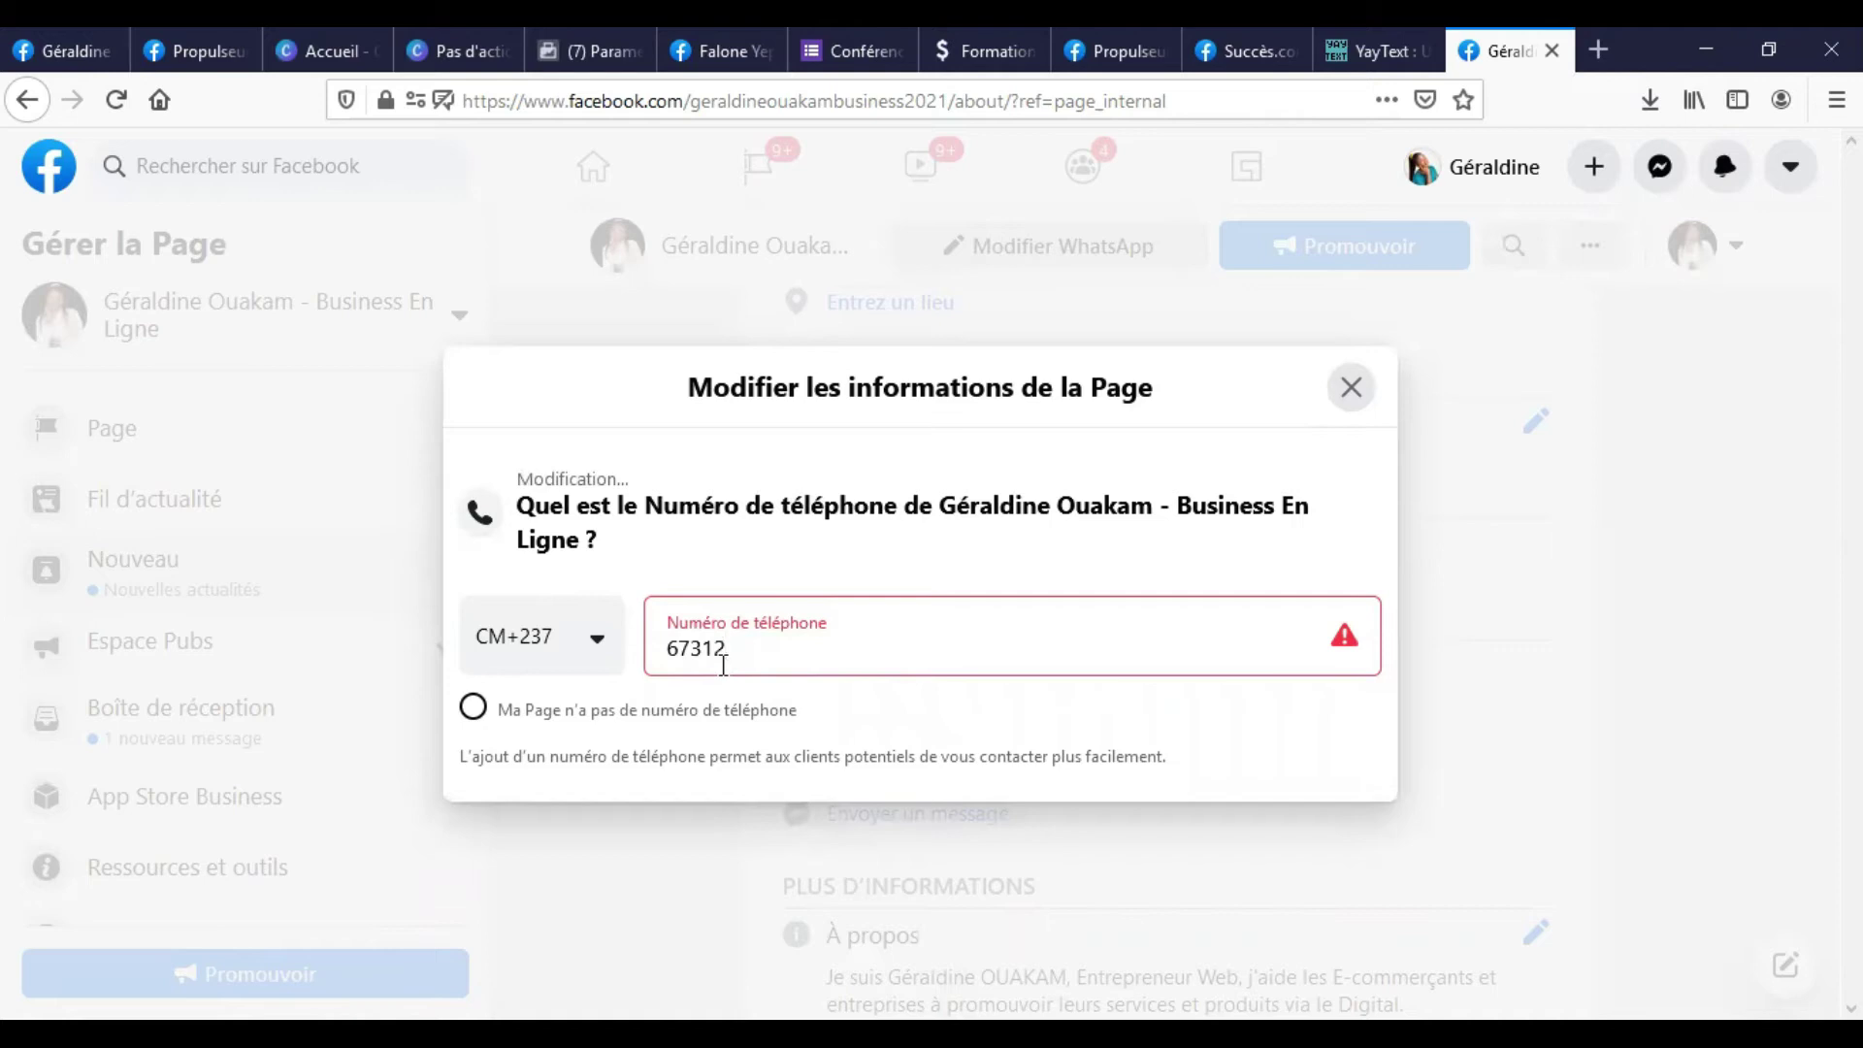
left_click_drag(1309, 512, 1394, 500)
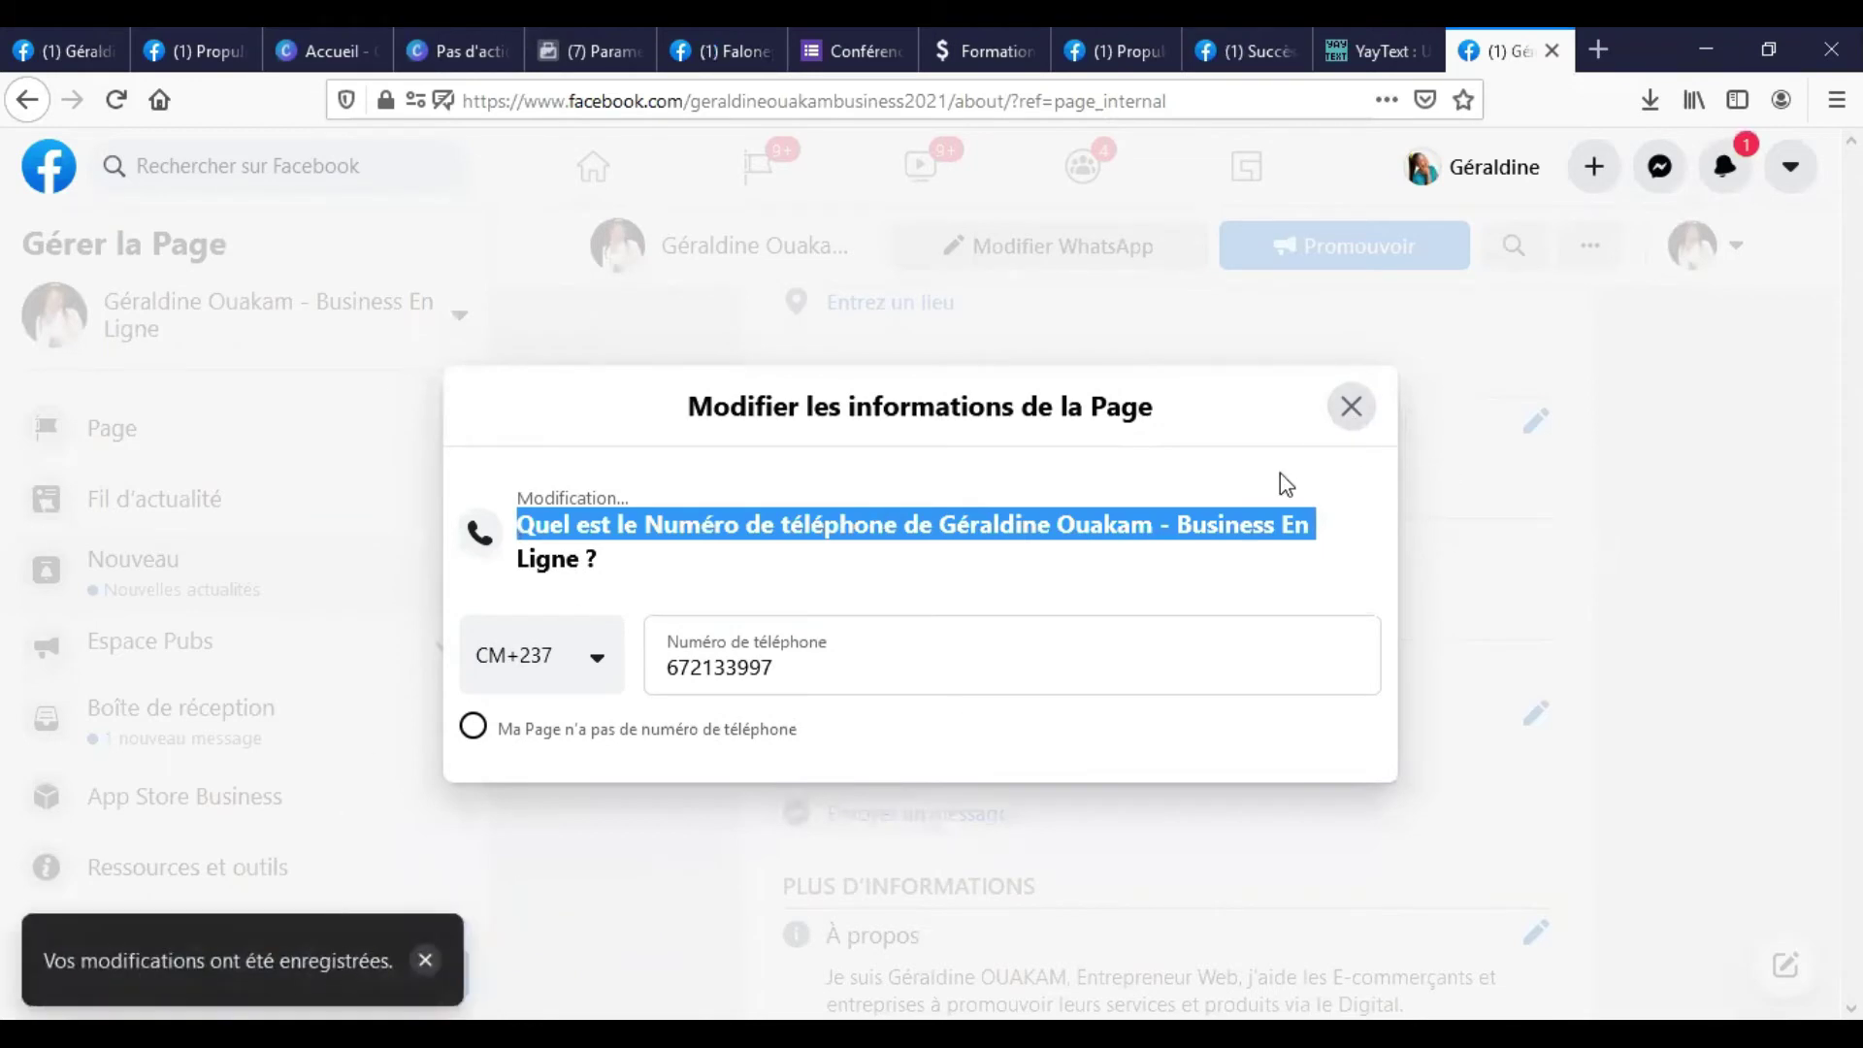
left_click(1344, 406)
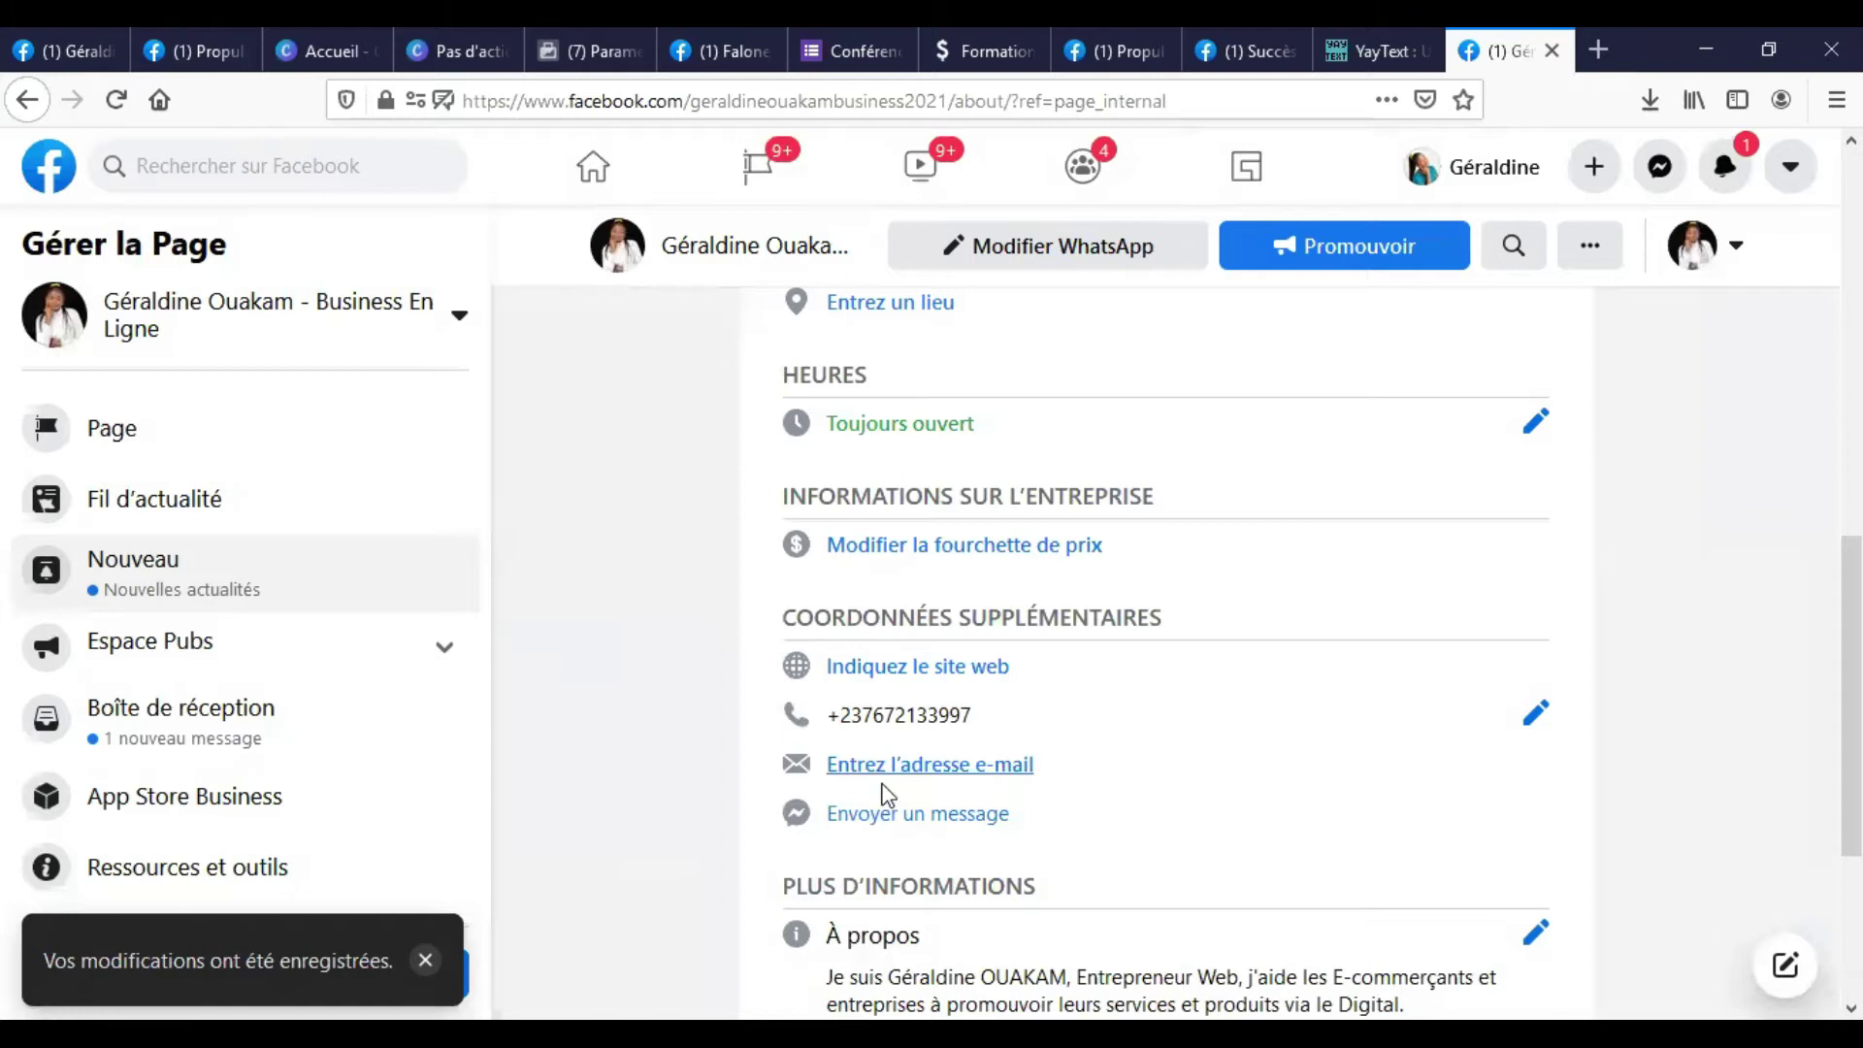
Enter the business e-mail address, let it save, and close the e-mail editor.
scroll(859, 689, "down", 2)
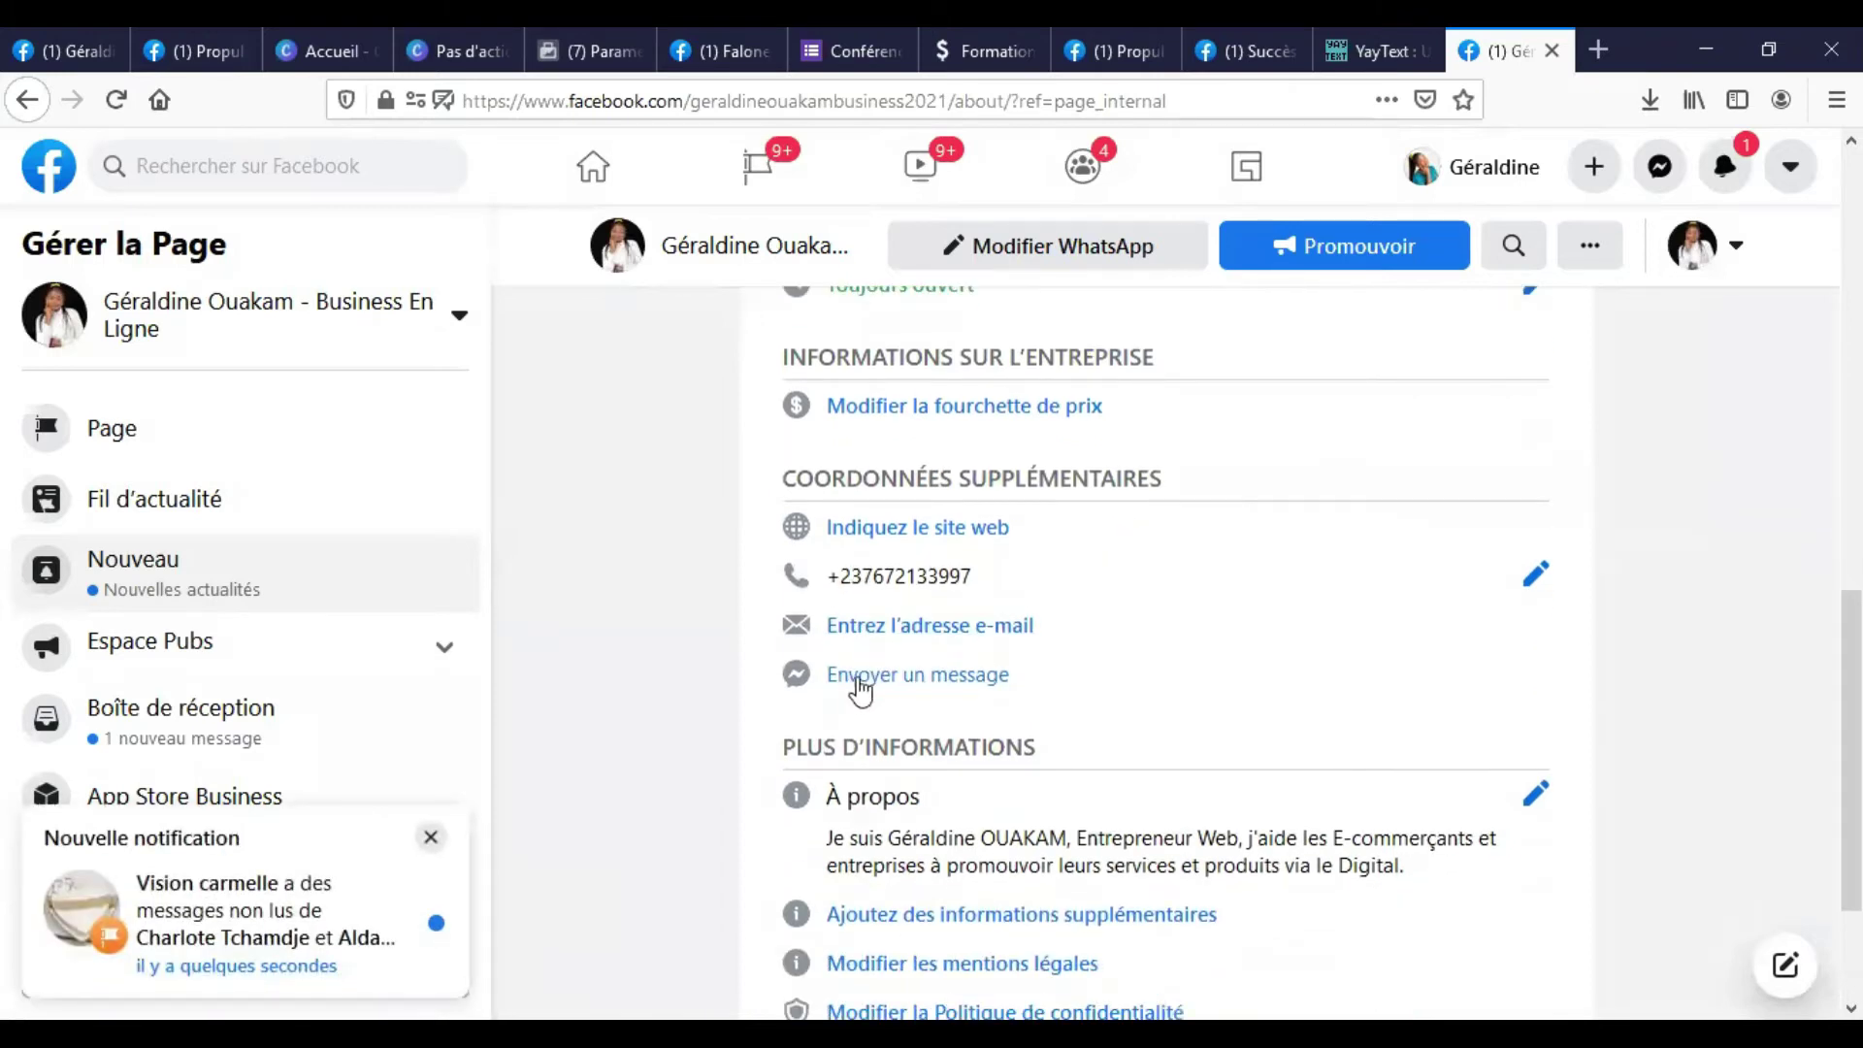
left_click(941, 631)
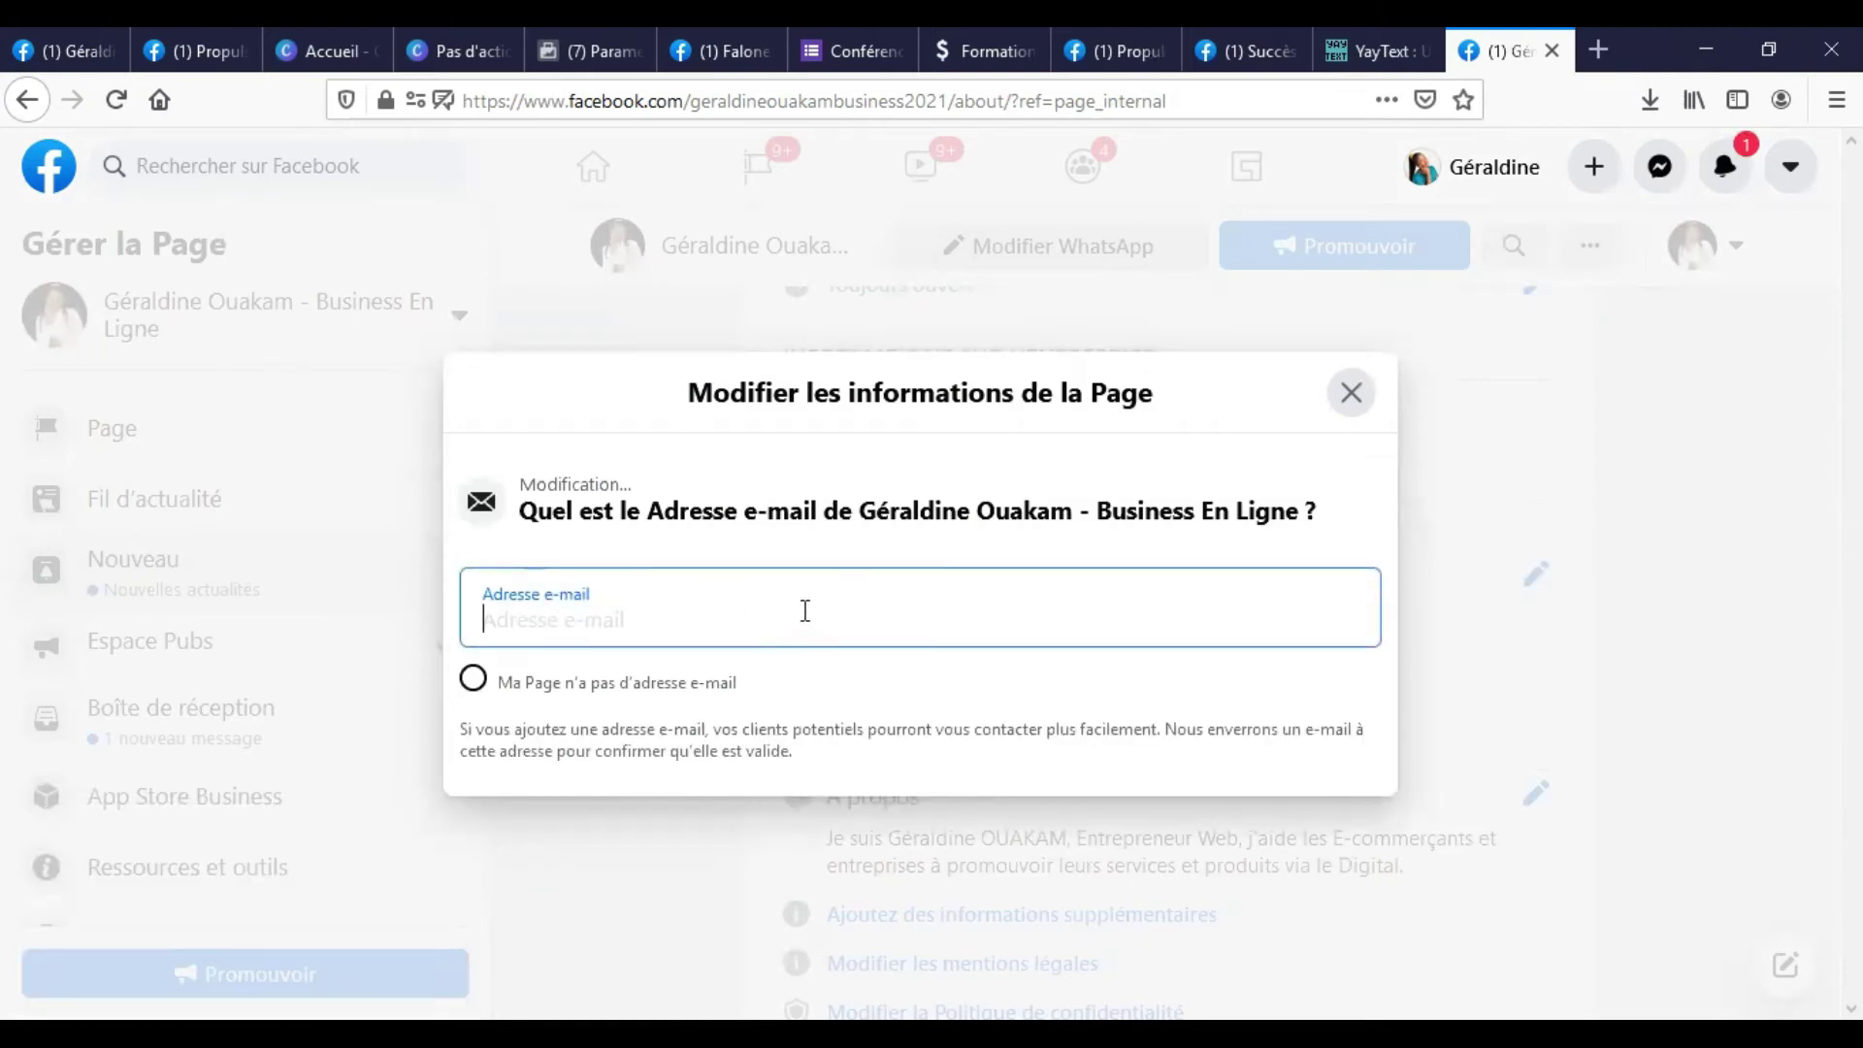
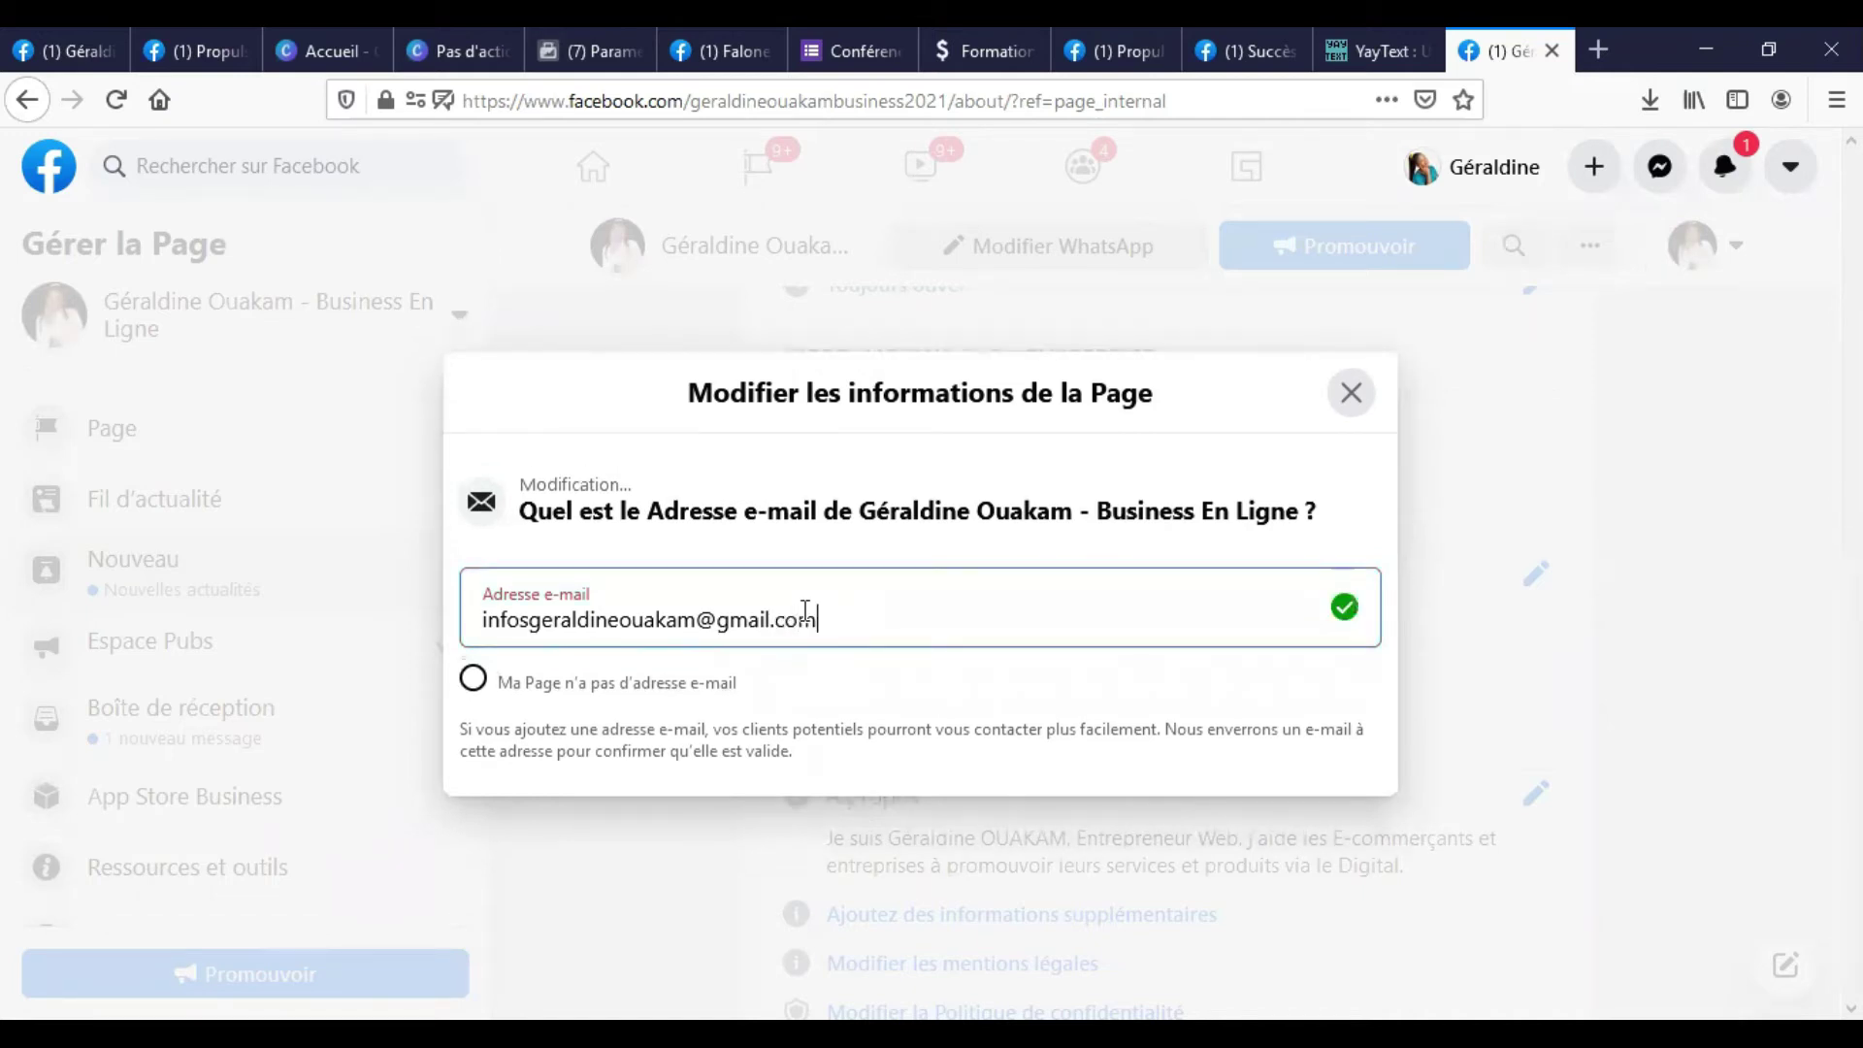
left_click(1238, 451)
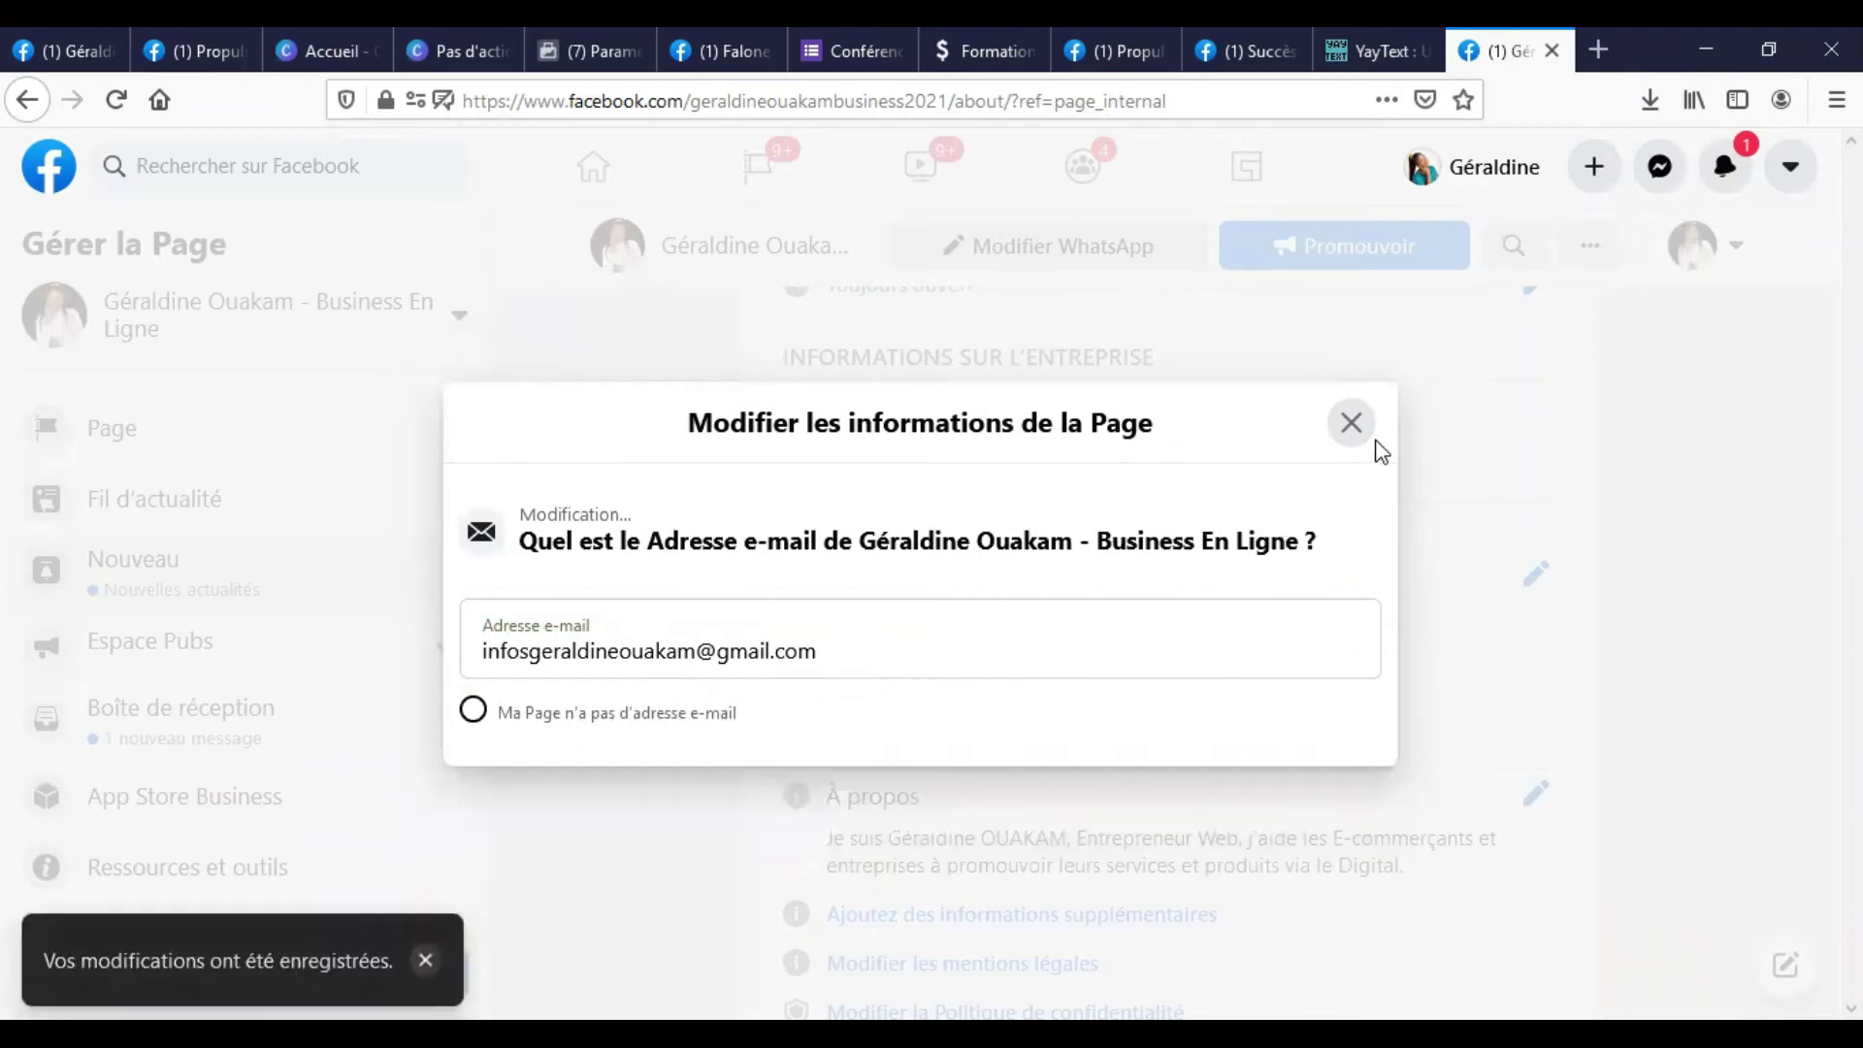
left_click(1351, 424)
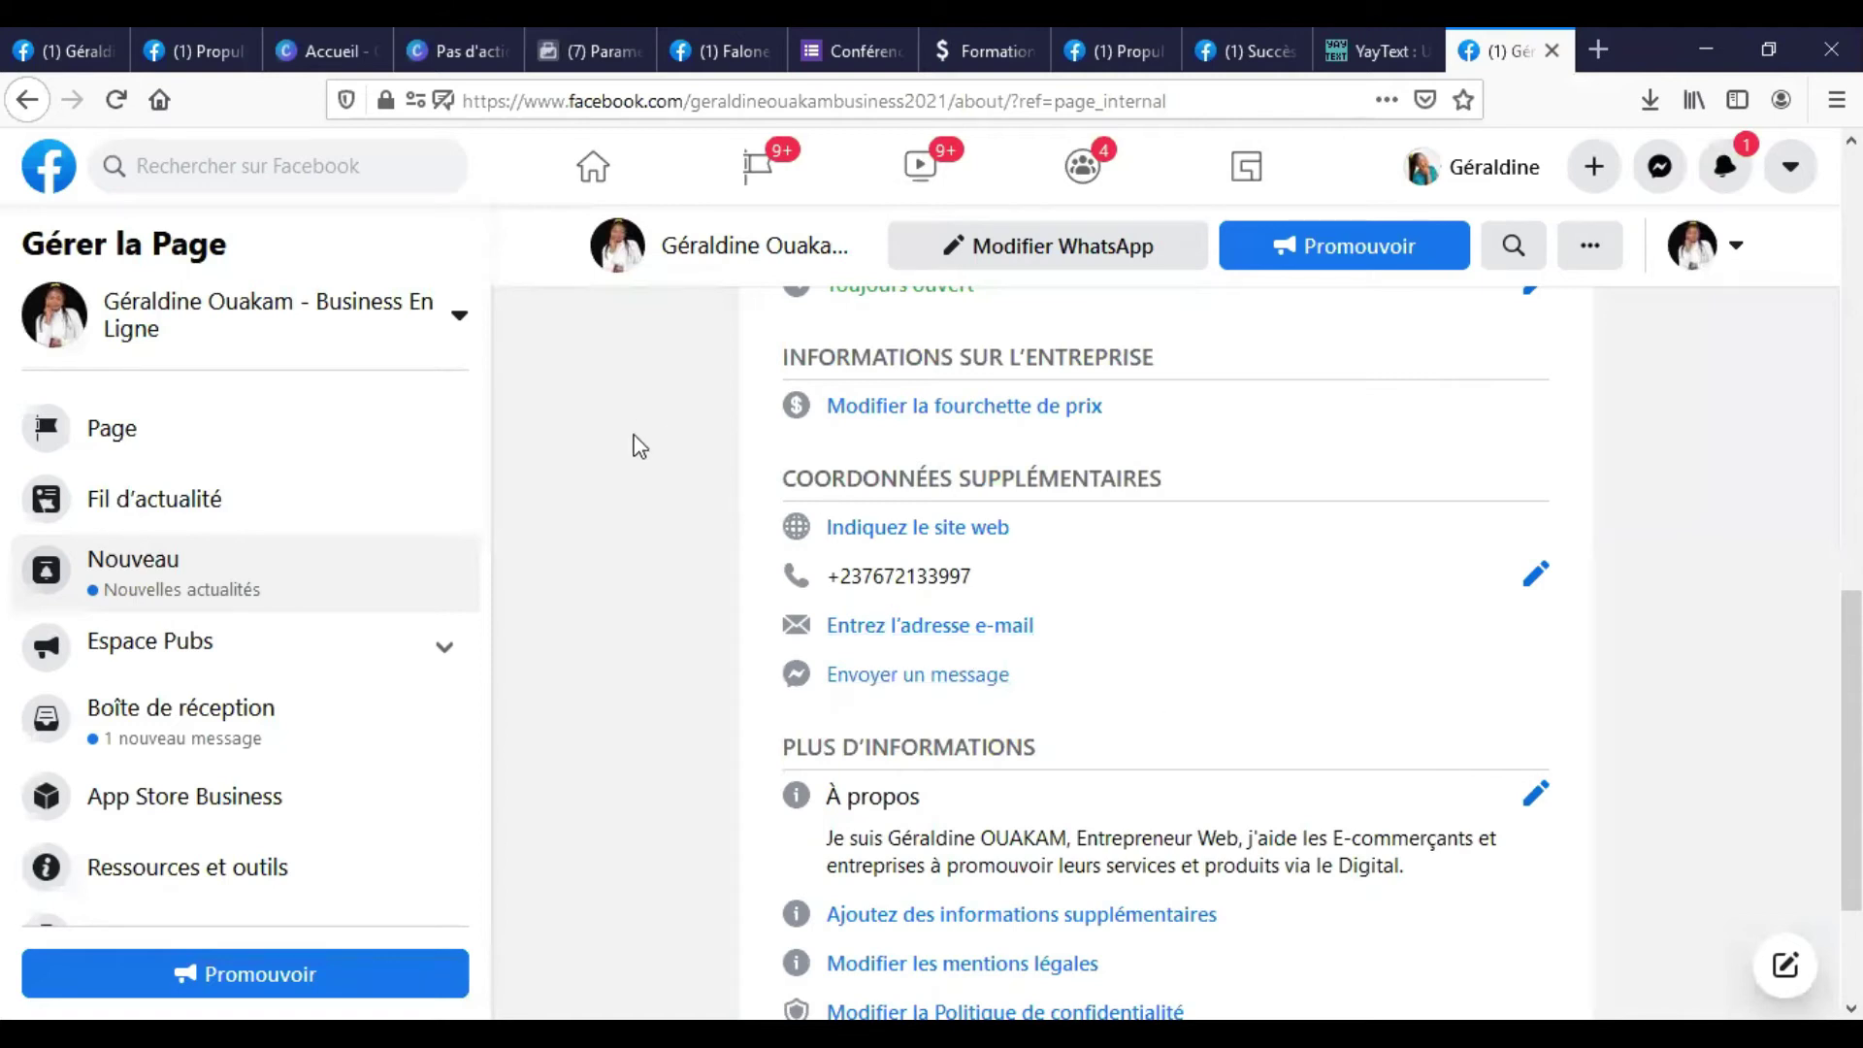
Dismiss the message chat and reload the page to show the saved contacts.
left_click(867, 691)
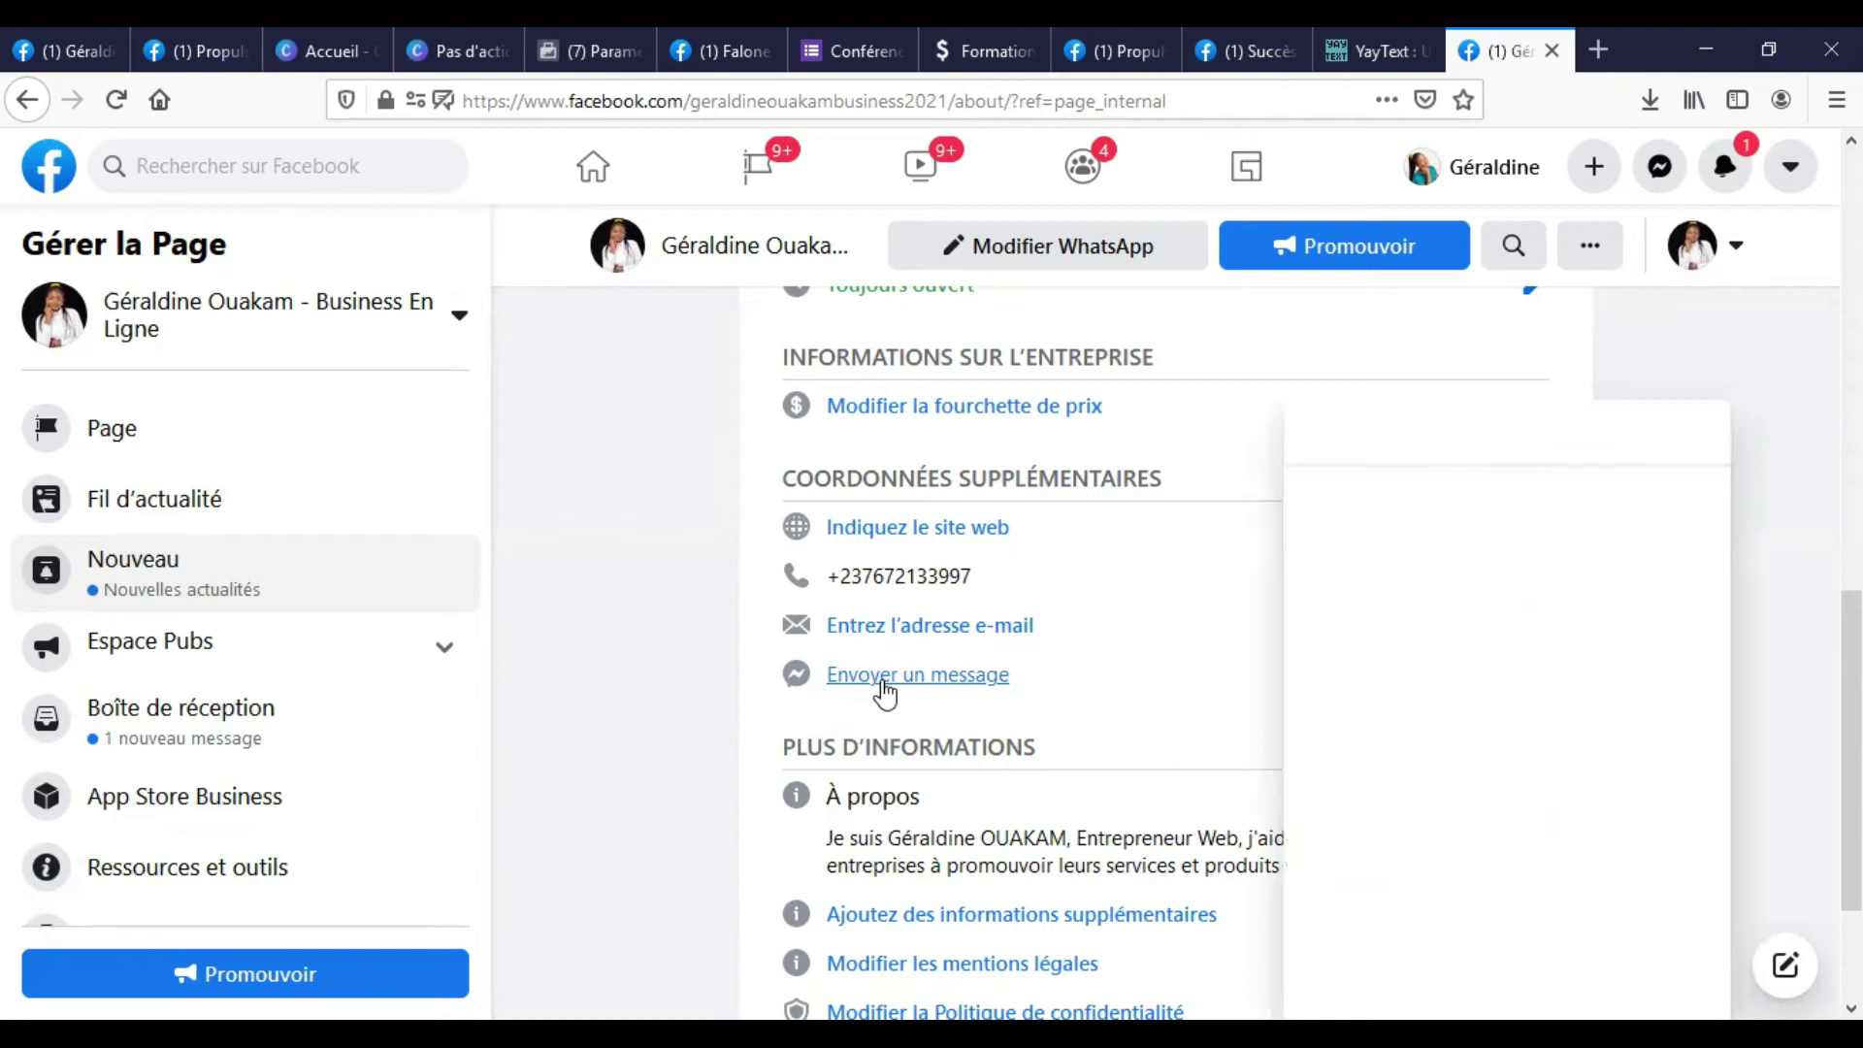
left_click(1705, 439)
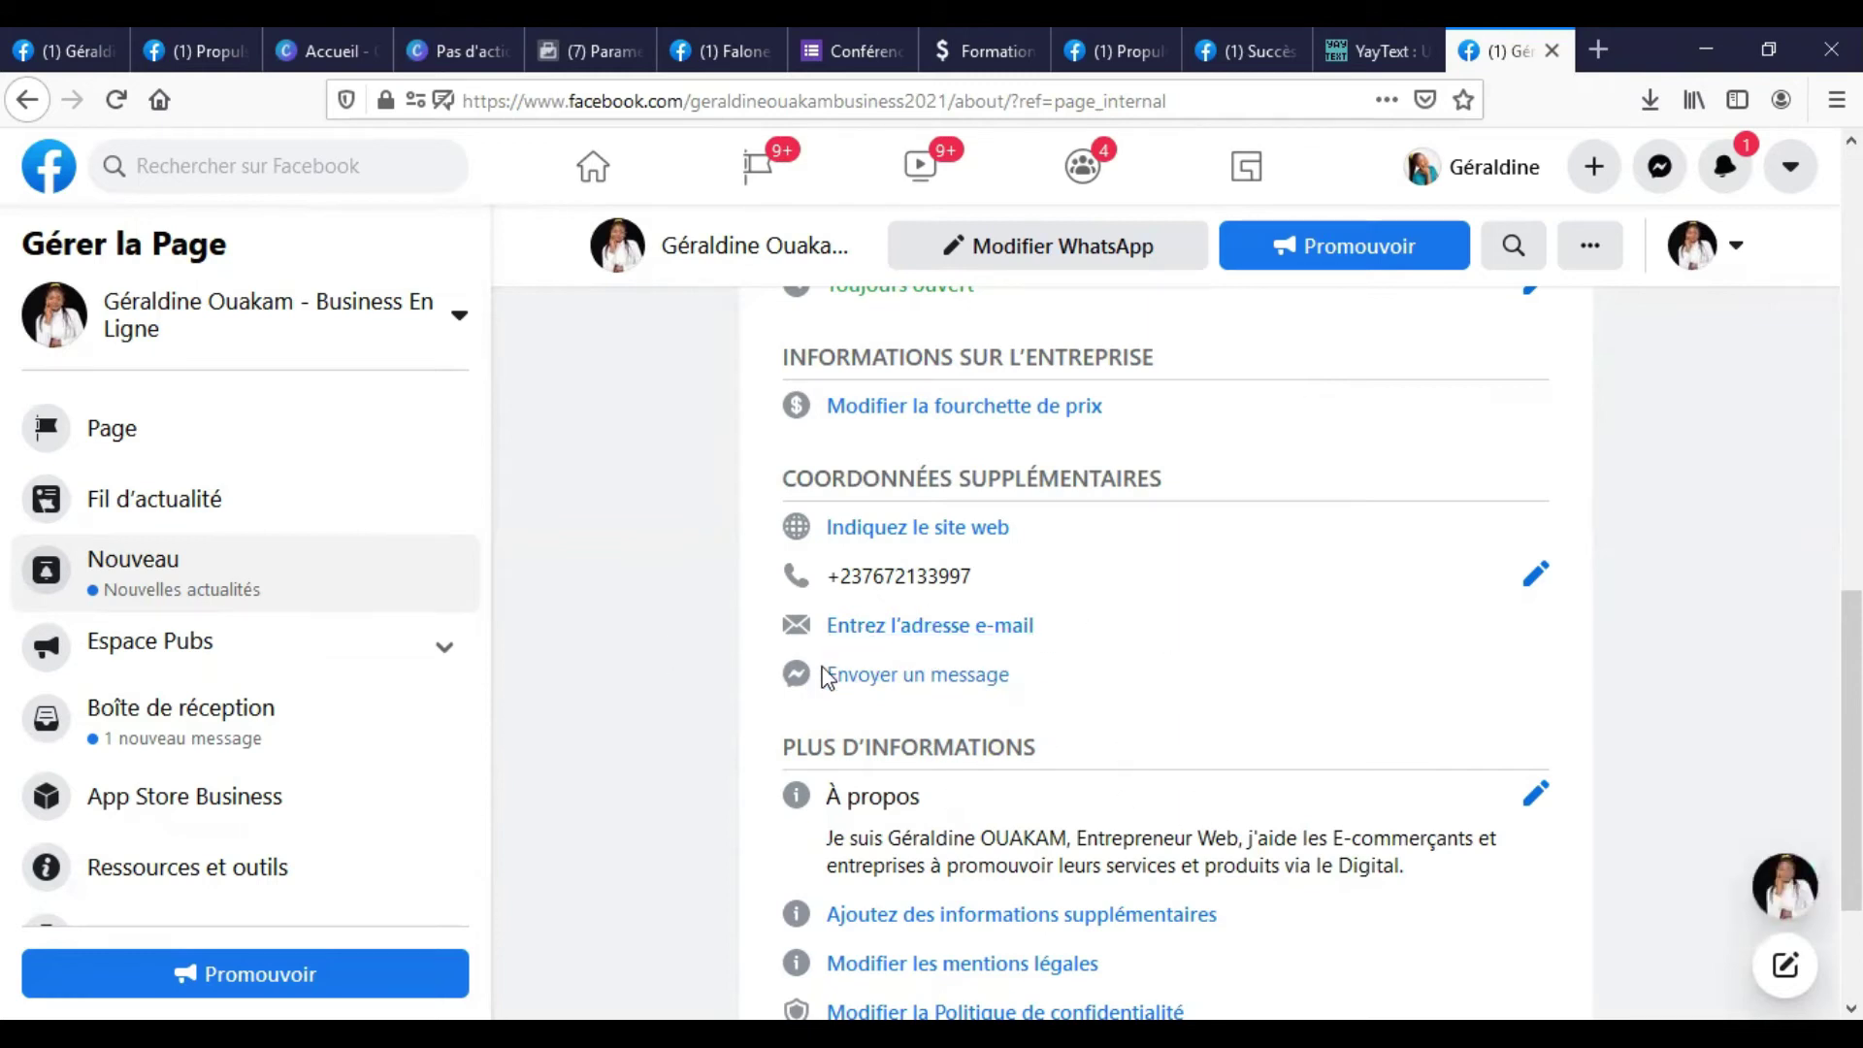
scroll(1009, 753, "down", 2)
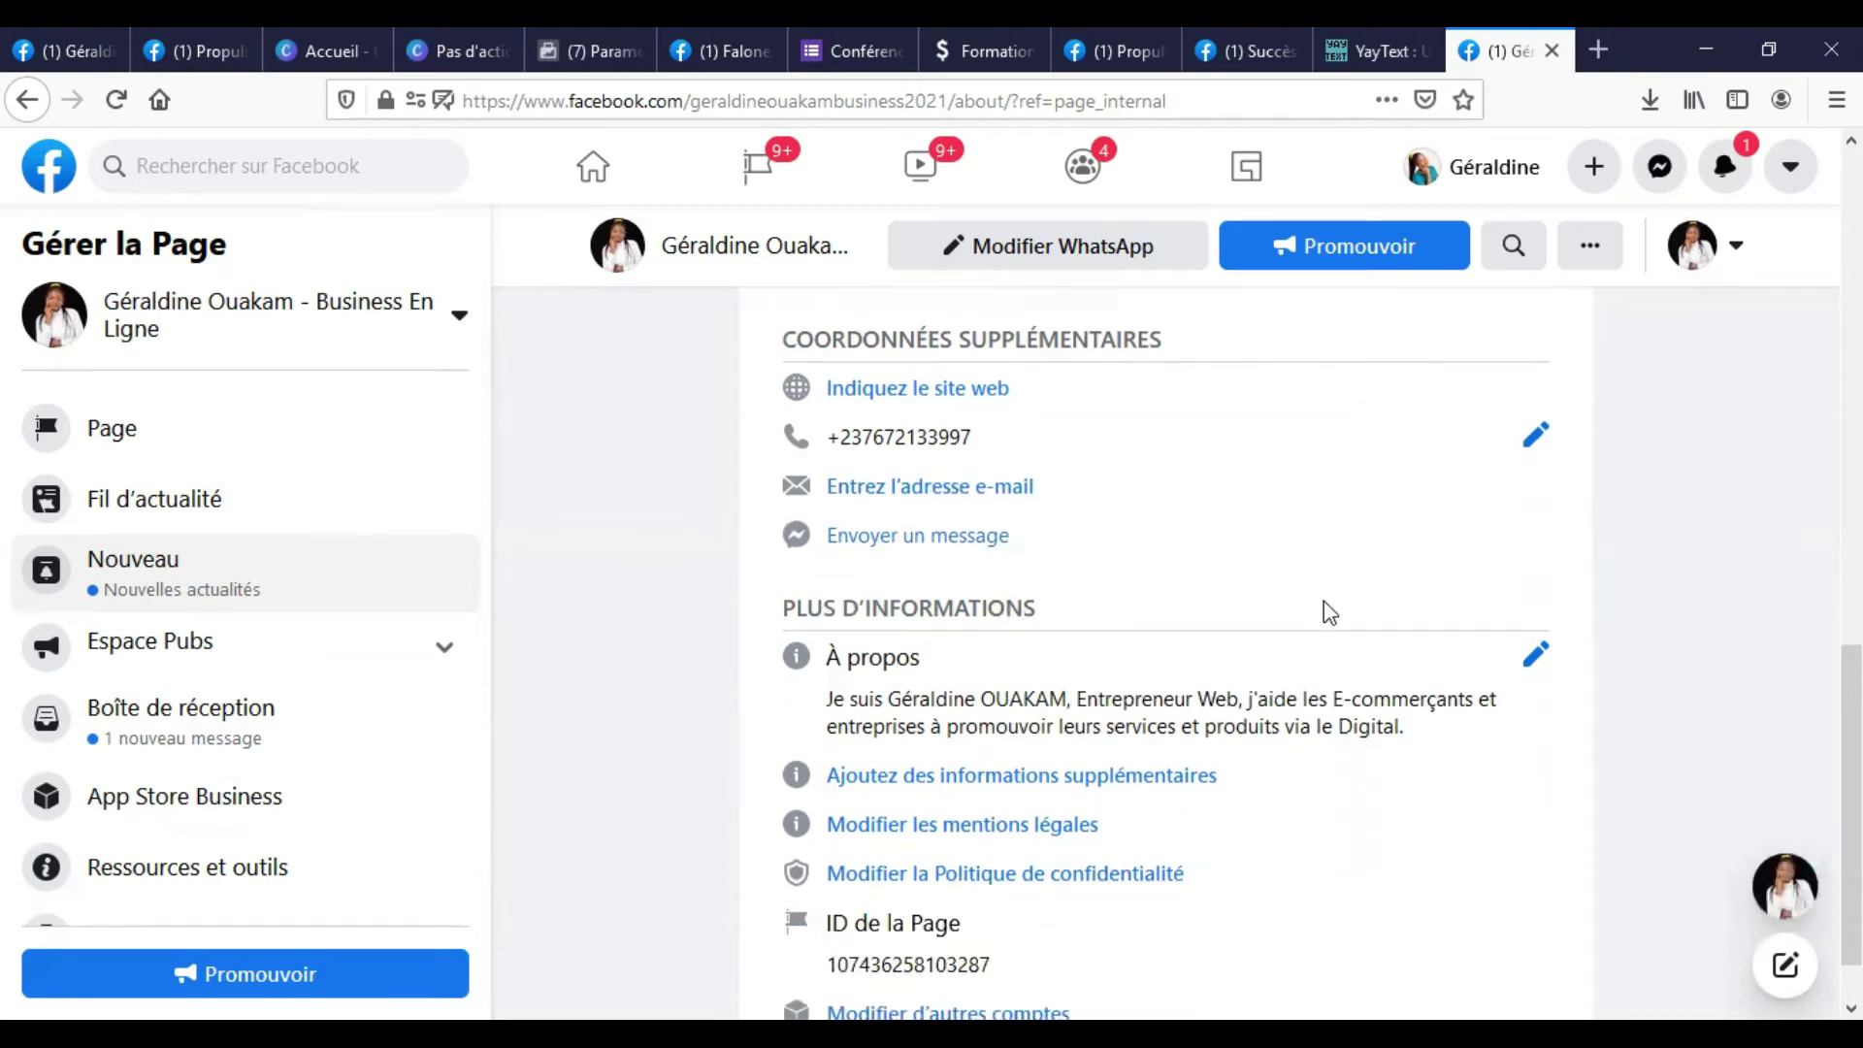
scroll(789, 482, "up", 6)
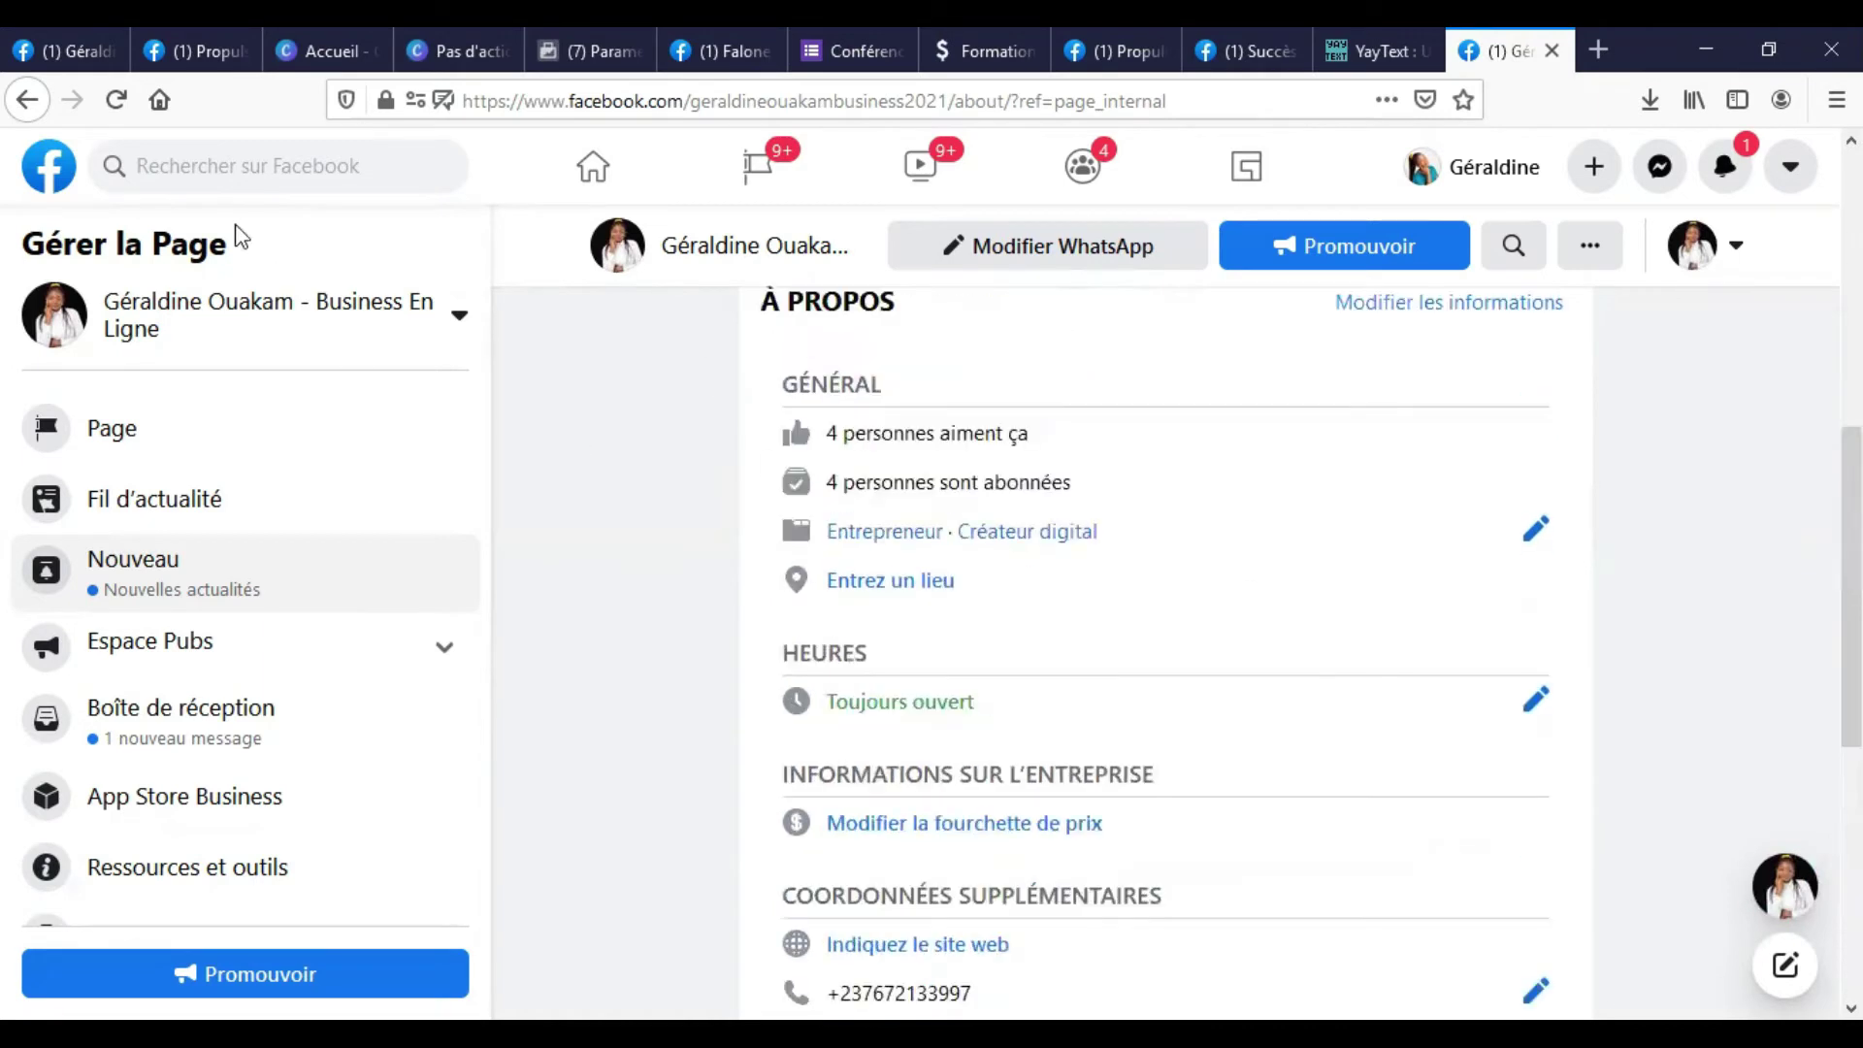
left_click(115, 100)
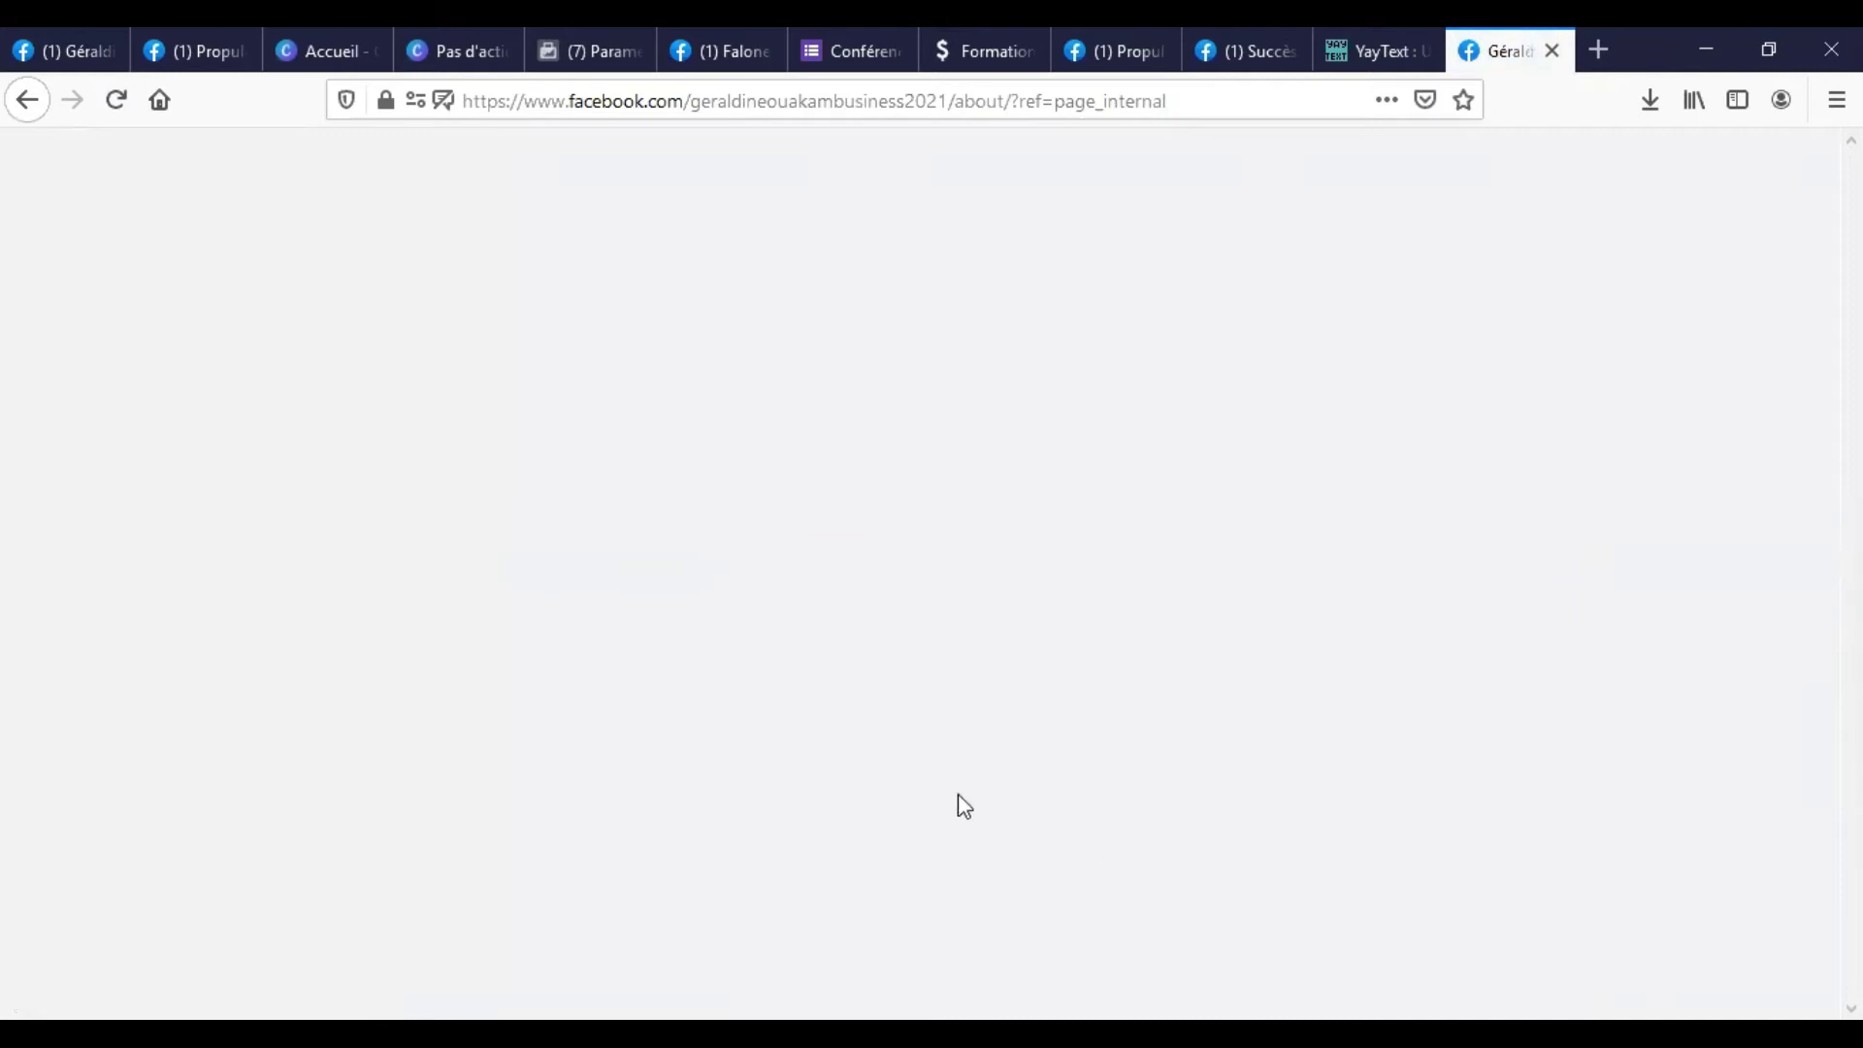
scroll(898, 730, "down", 6)
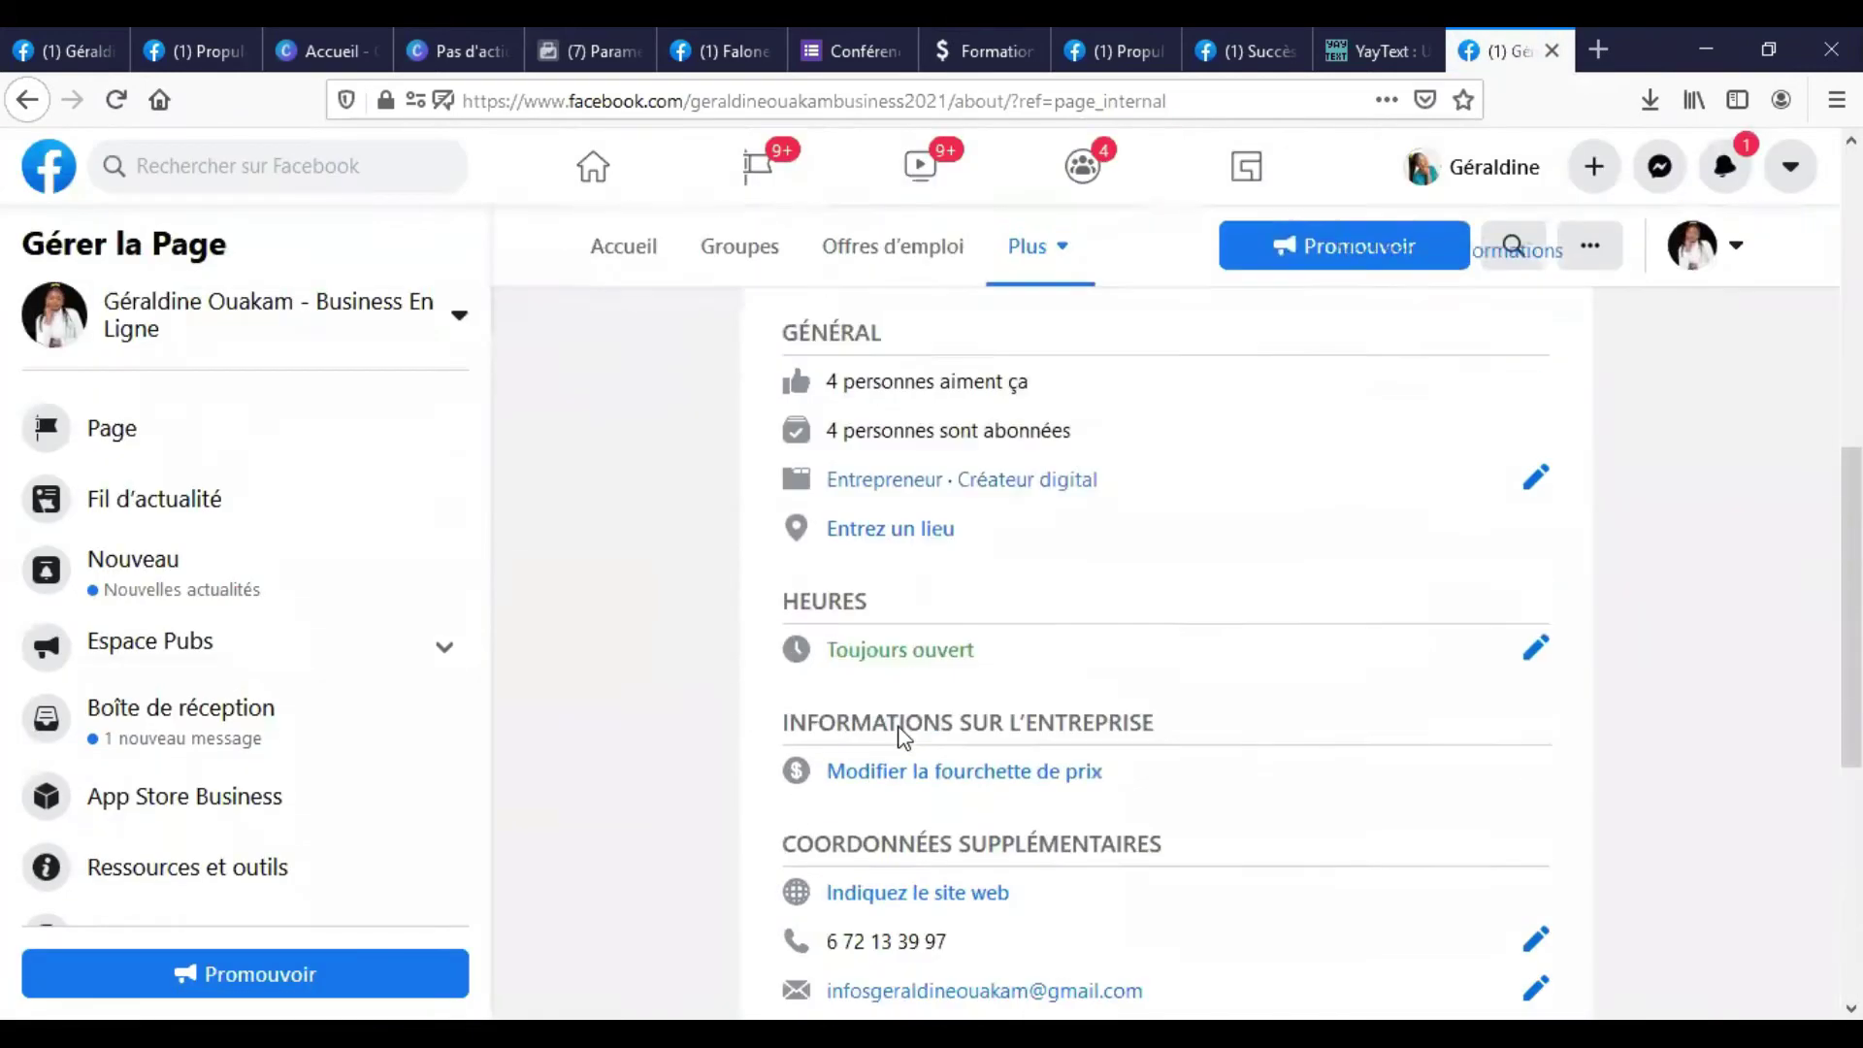
scroll(899, 730, "down", 3)
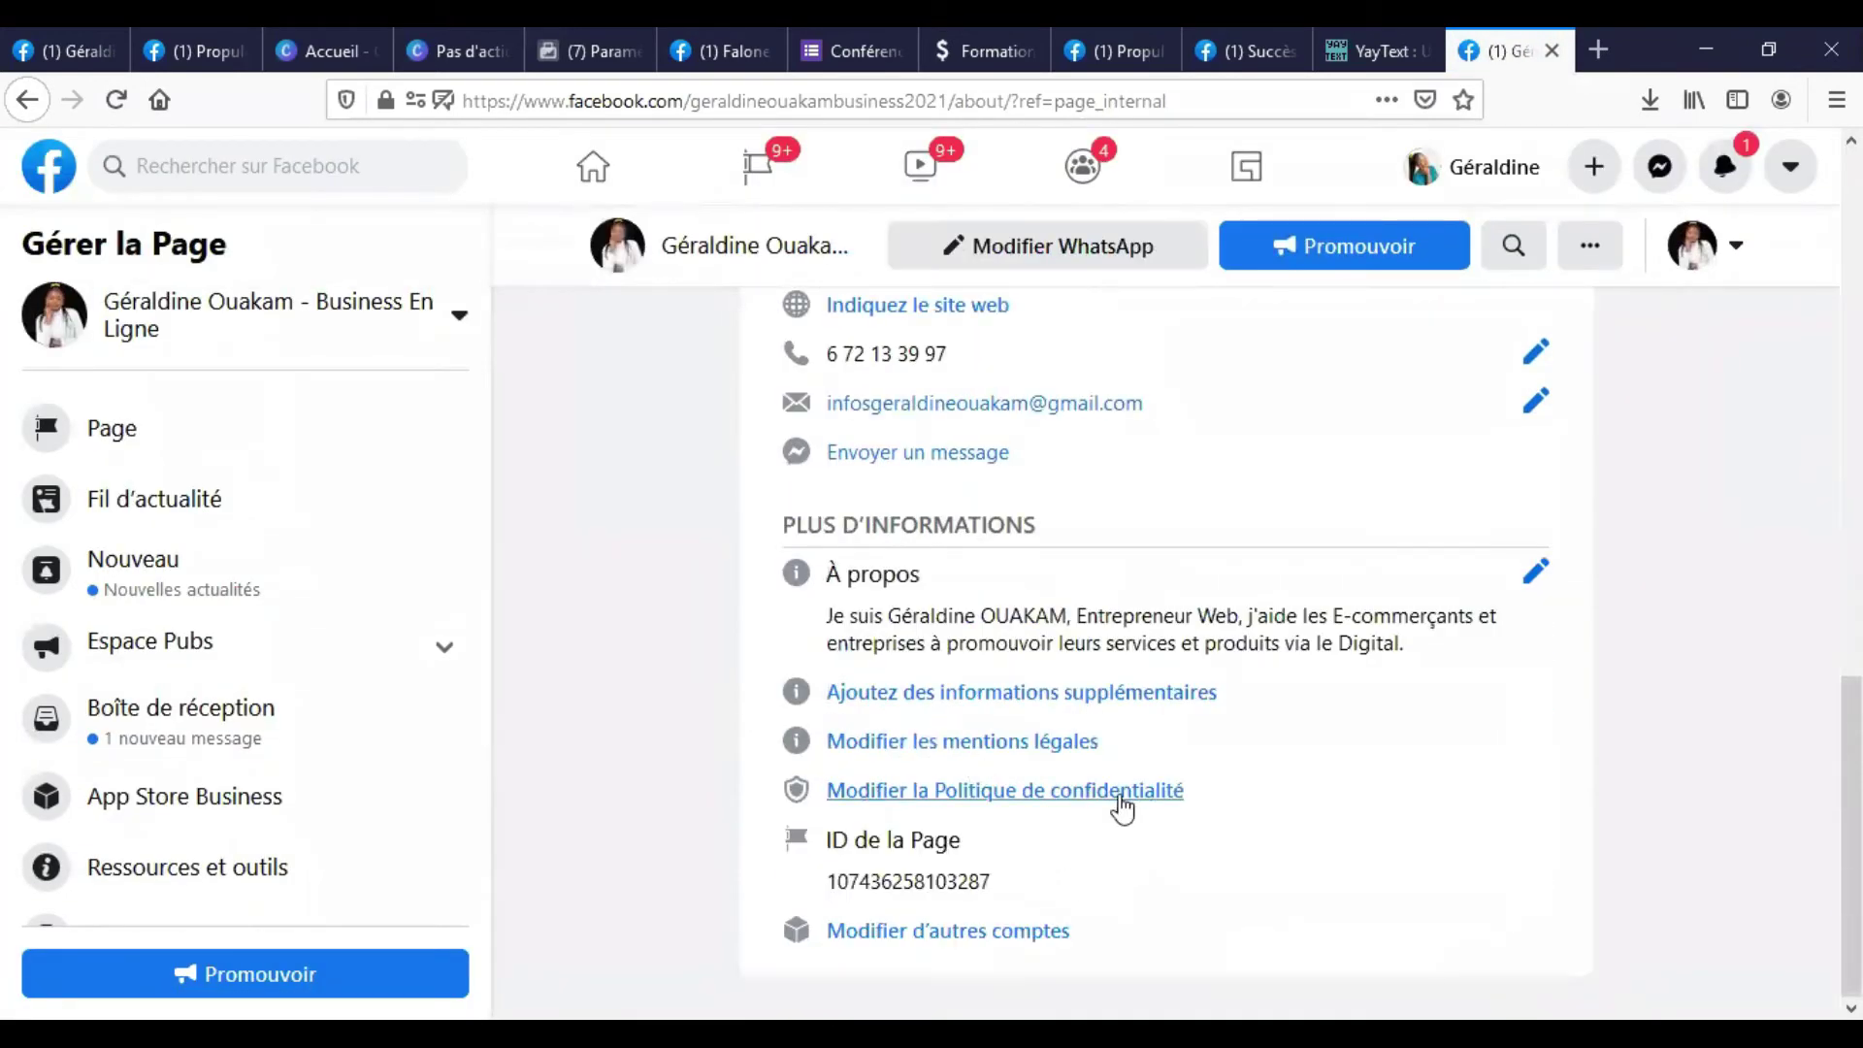
scroll(947, 631, "up", 3)
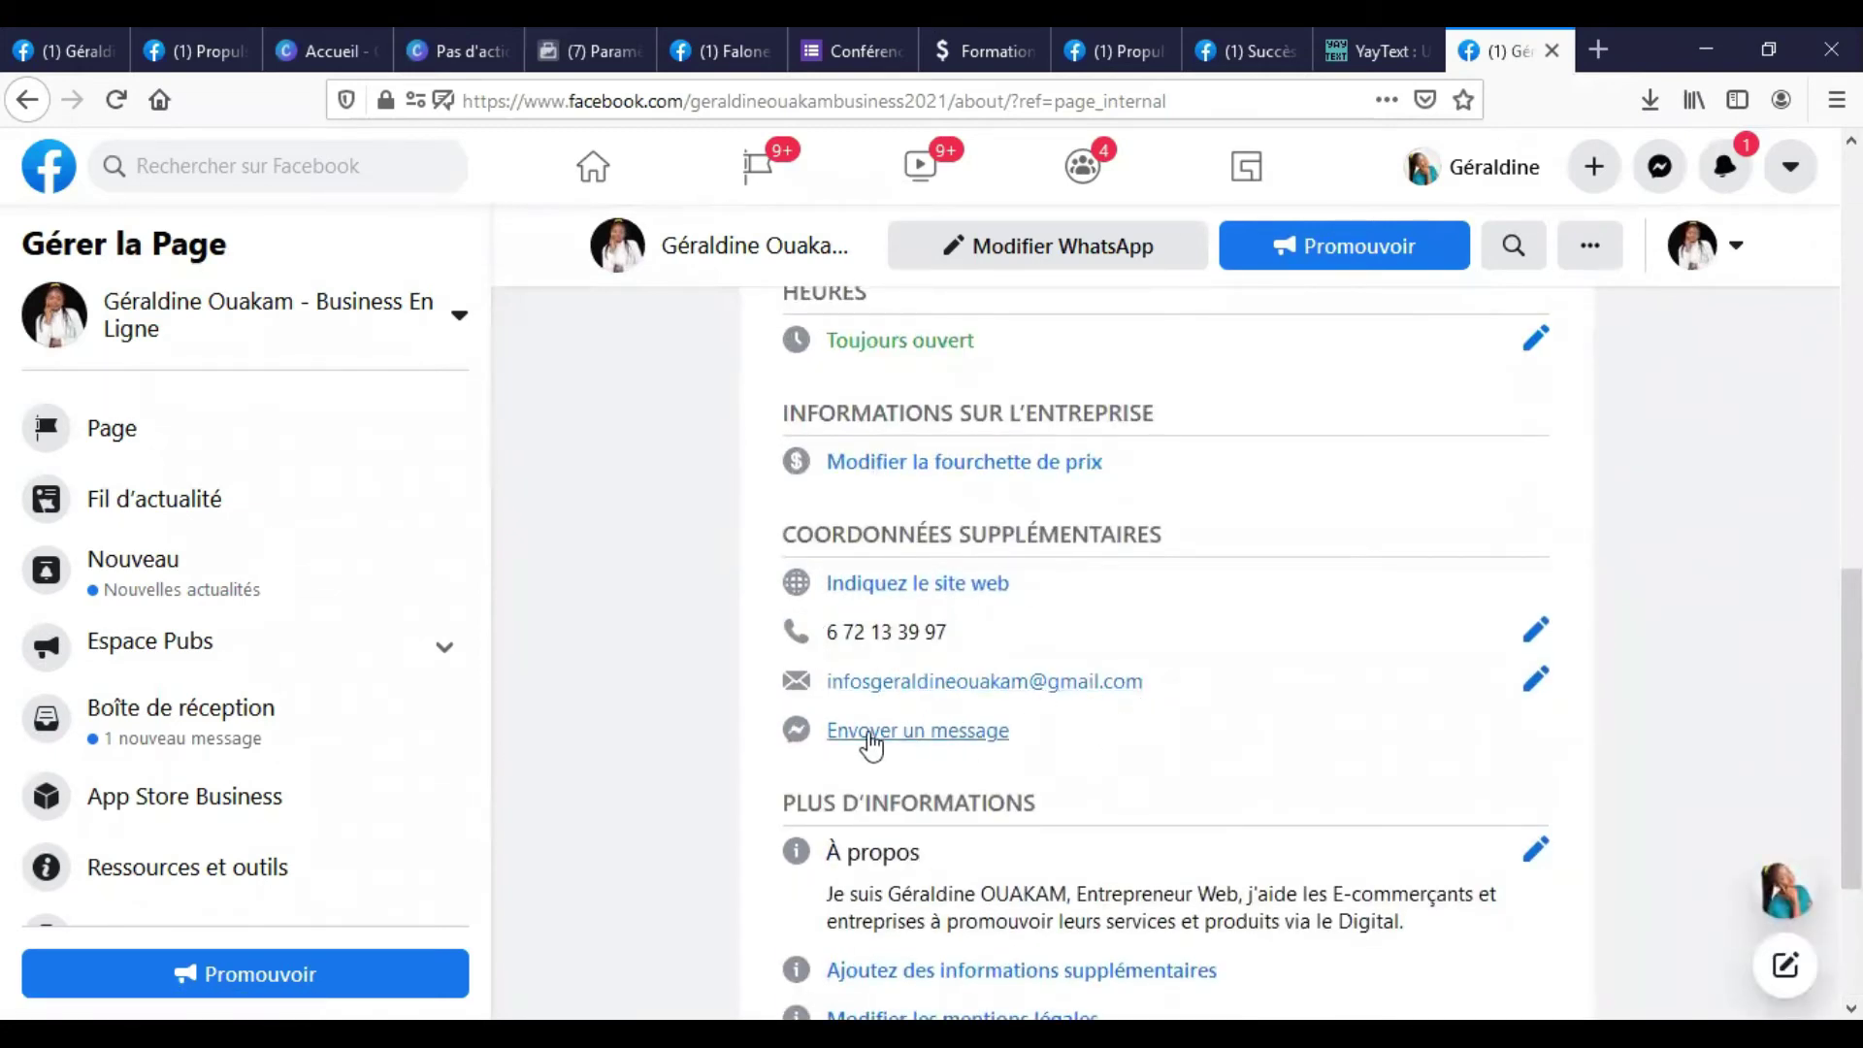
left_click(955, 587)
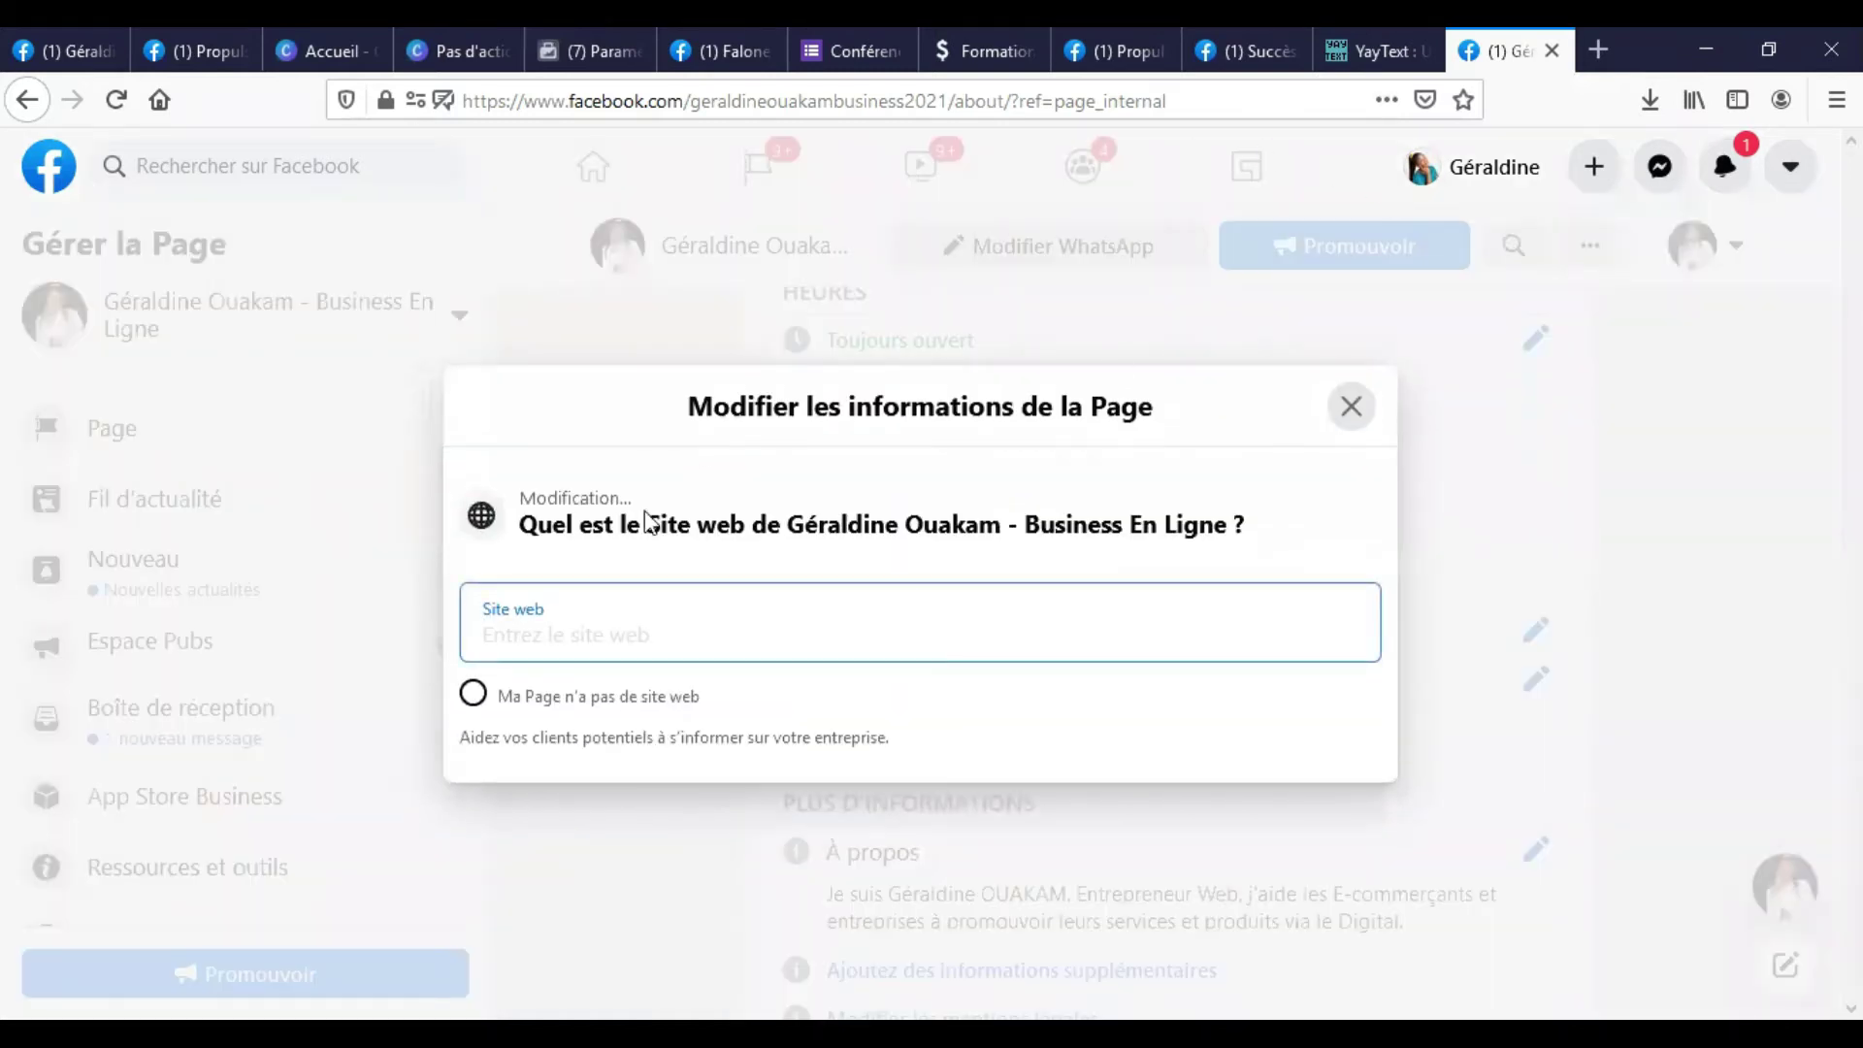
left_click(1142, 48)
scroll(1285, 587, "up", 5)
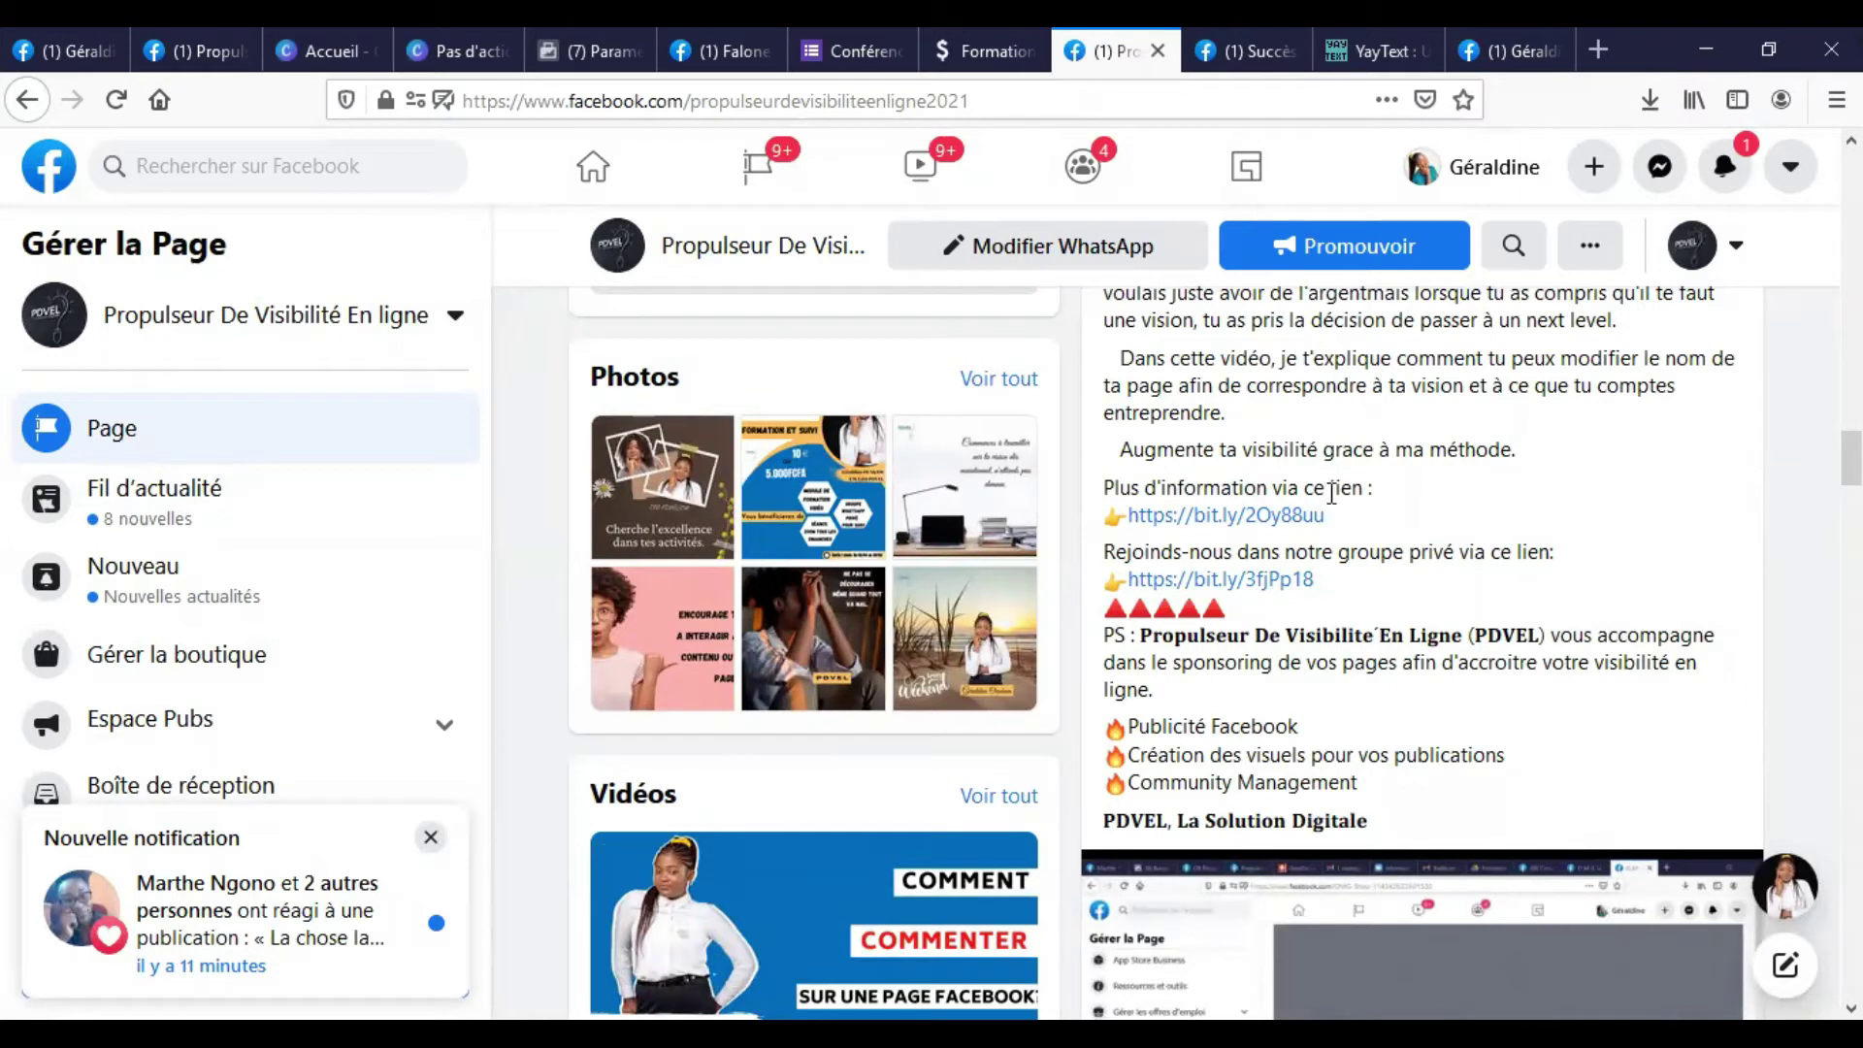
left_click_drag(1337, 516, 1137, 531)
key("ctrl+c")
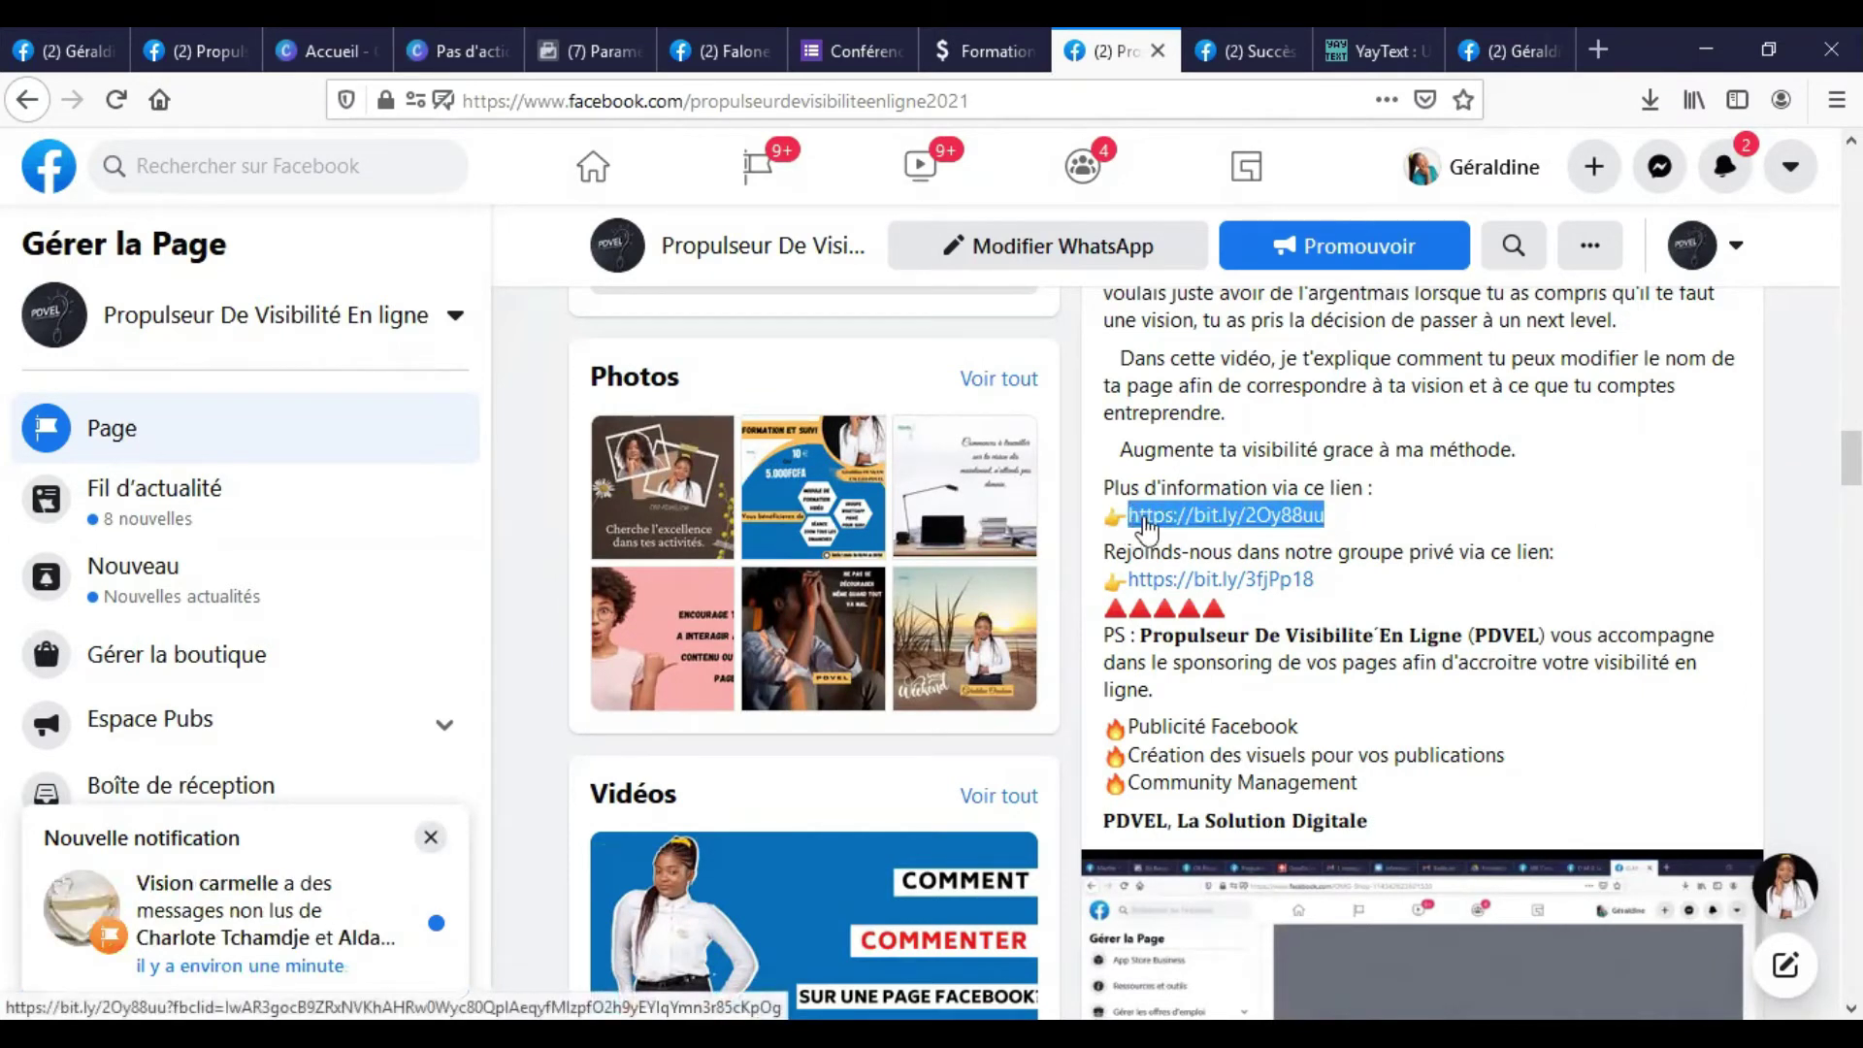
right_click(1145, 524)
left_click(1224, 756)
left_click(1499, 46)
key("ctrl+v")
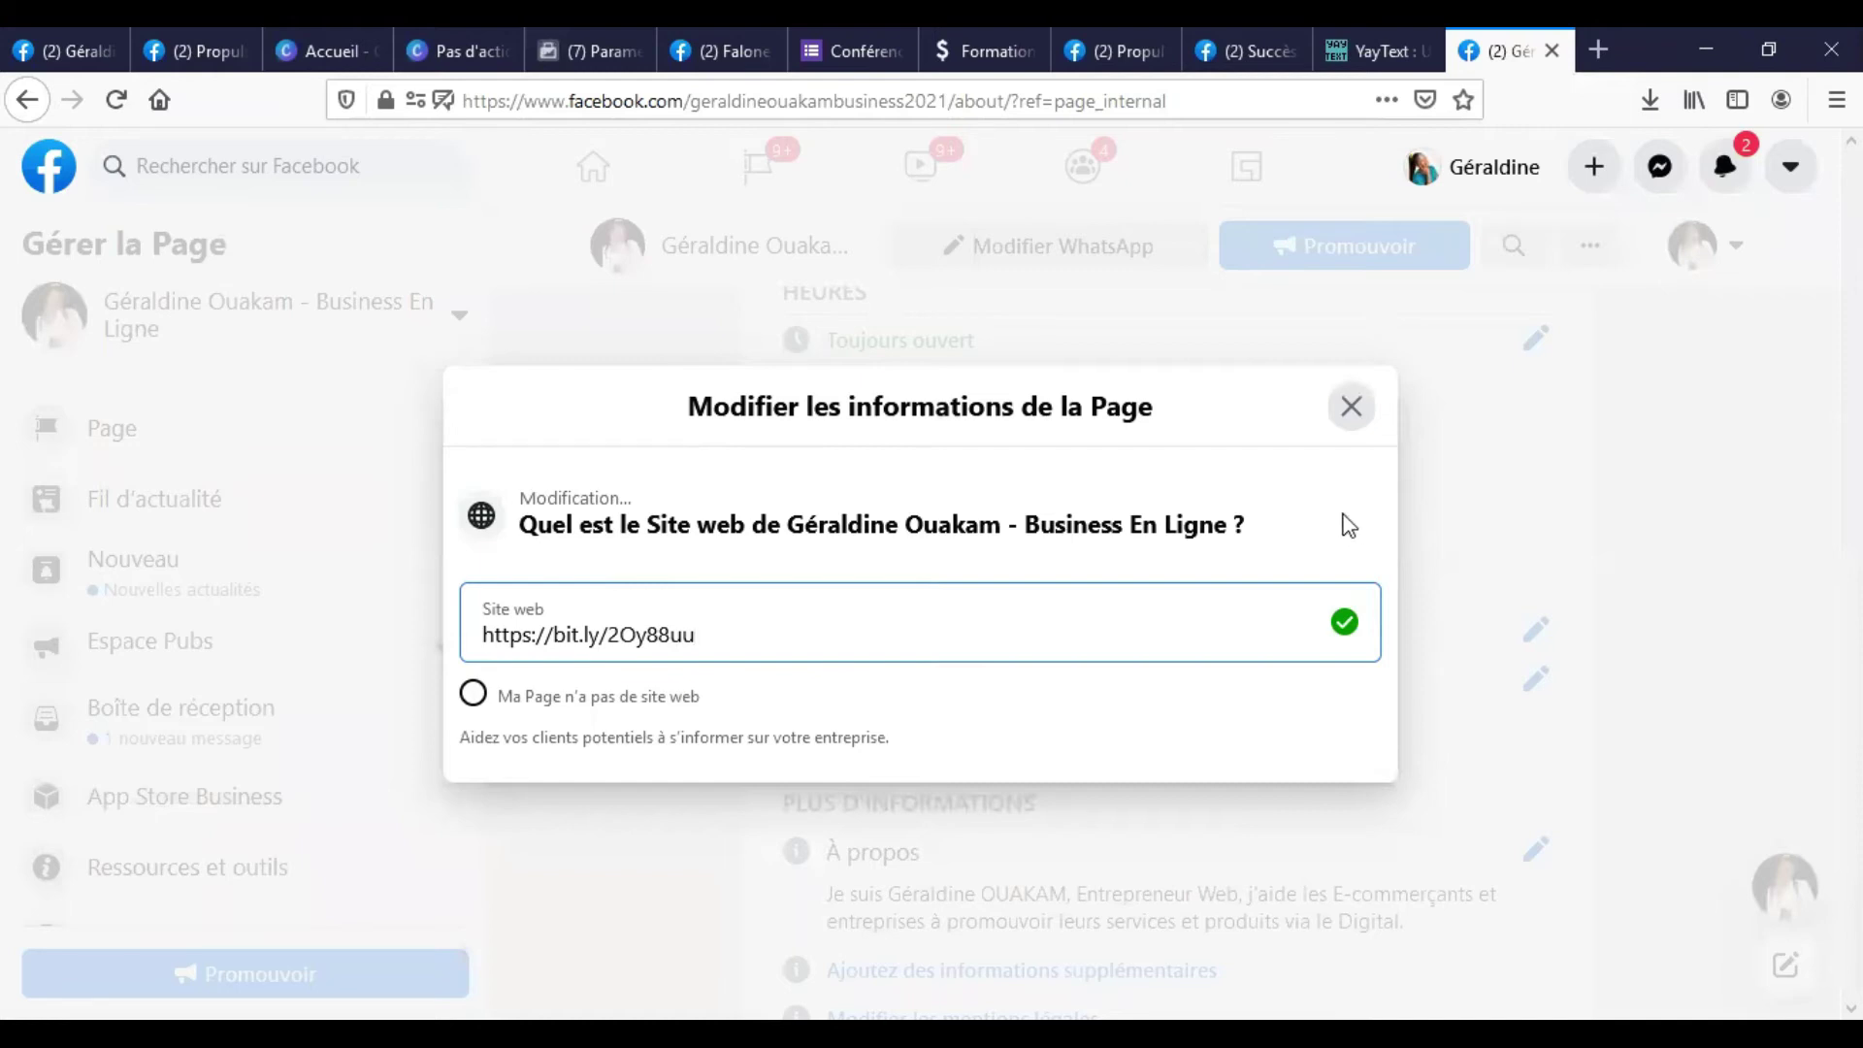
Save the website link, verify it on the other page, and close the information editor.
left_click(1351, 405)
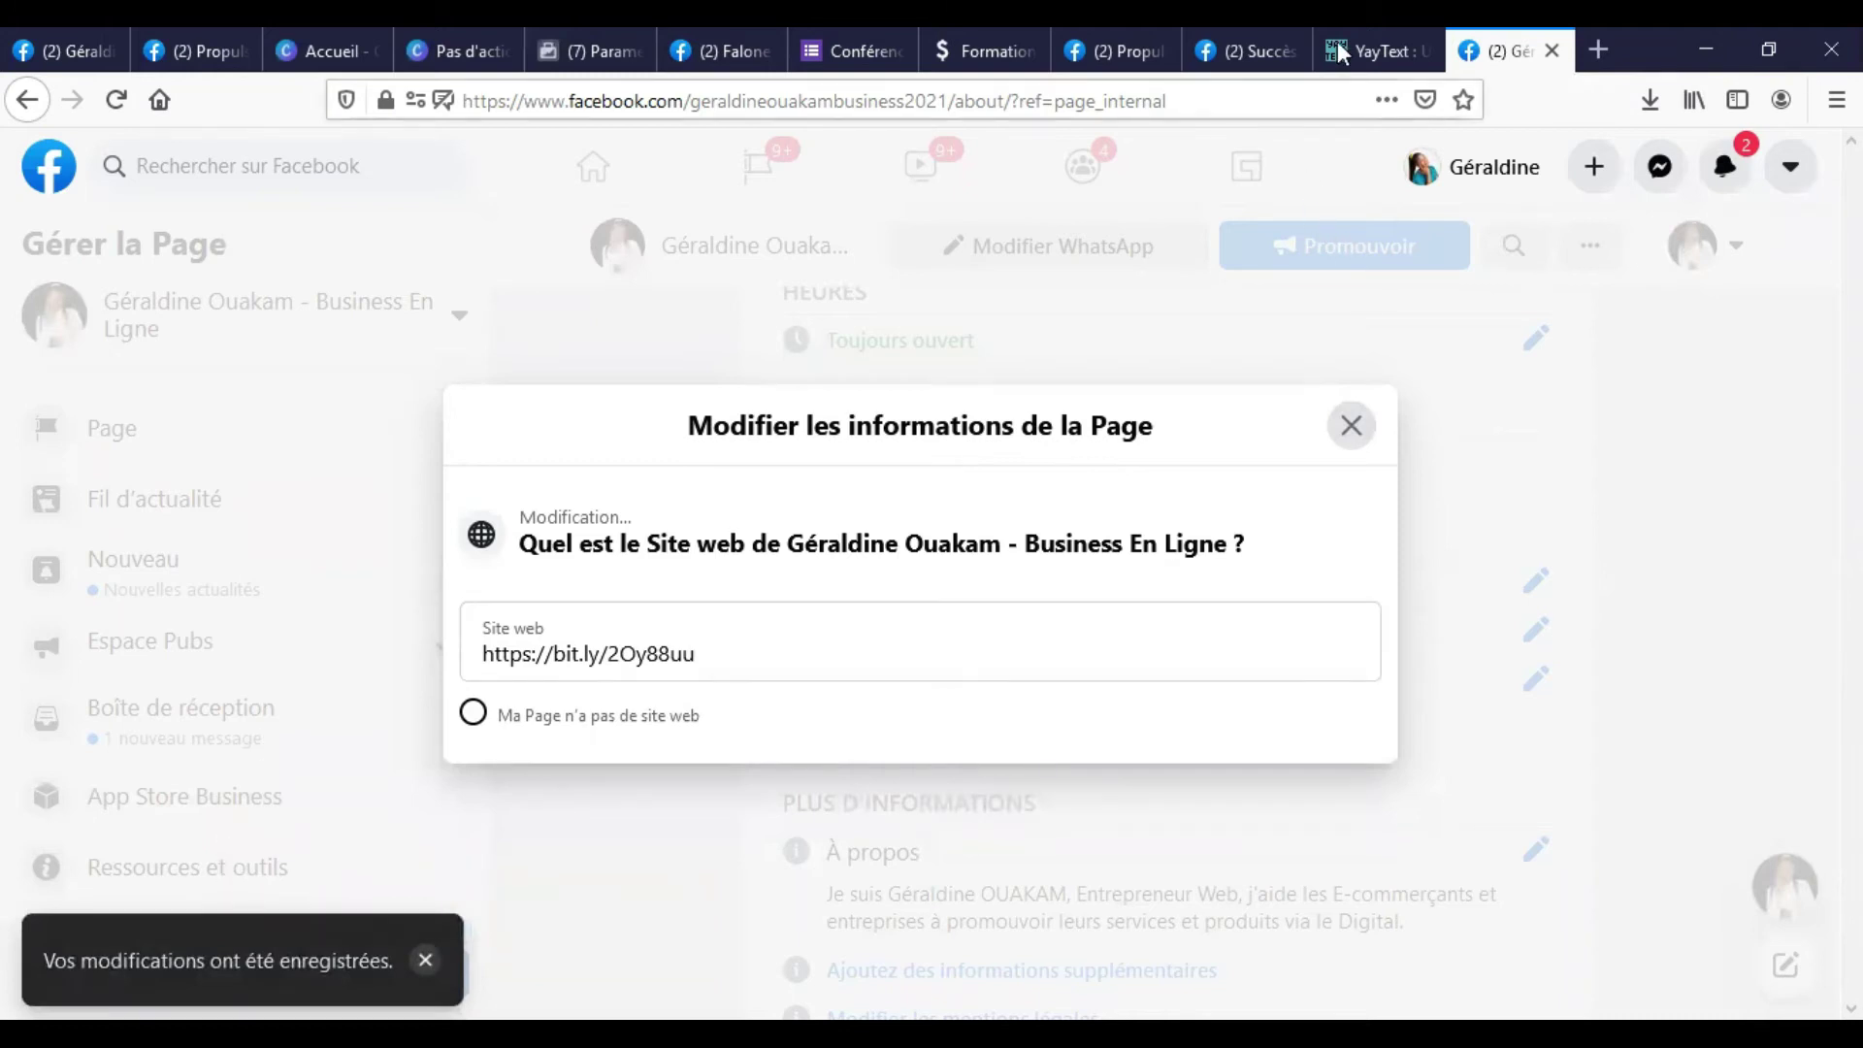
left_click(1140, 35)
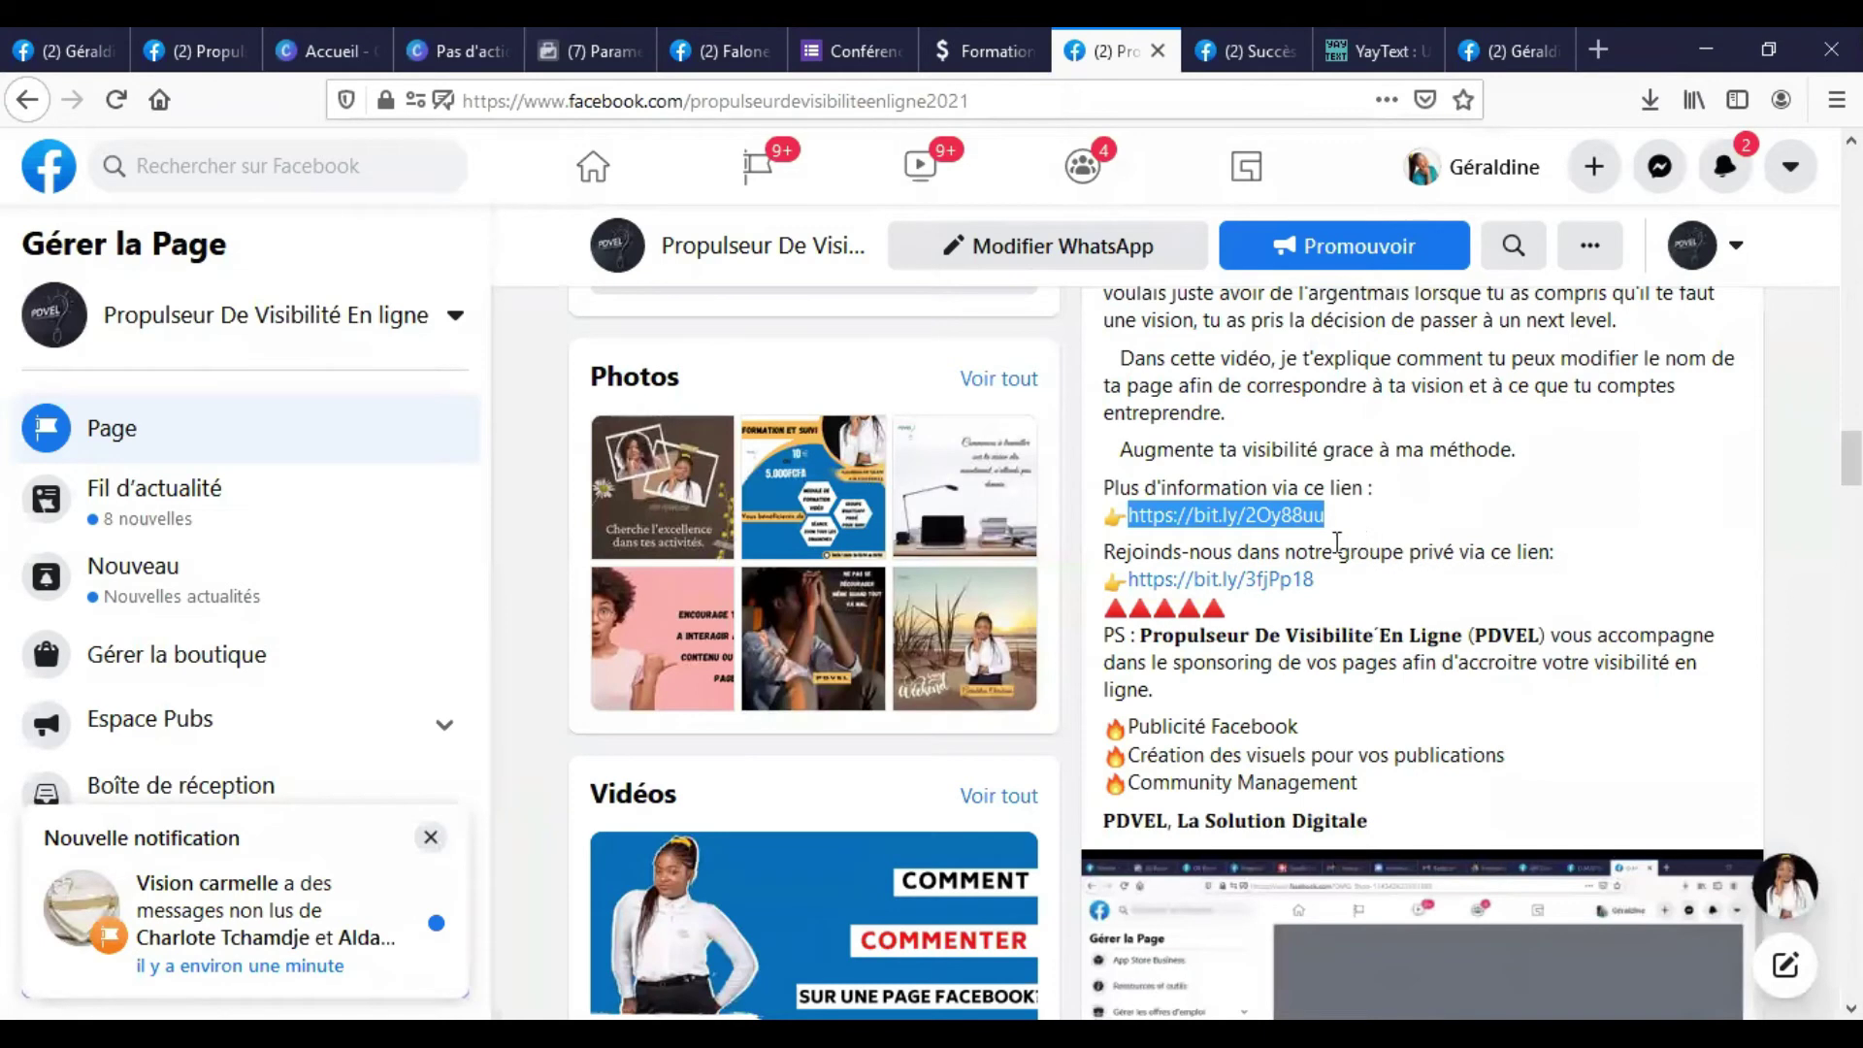
left_click(1491, 43)
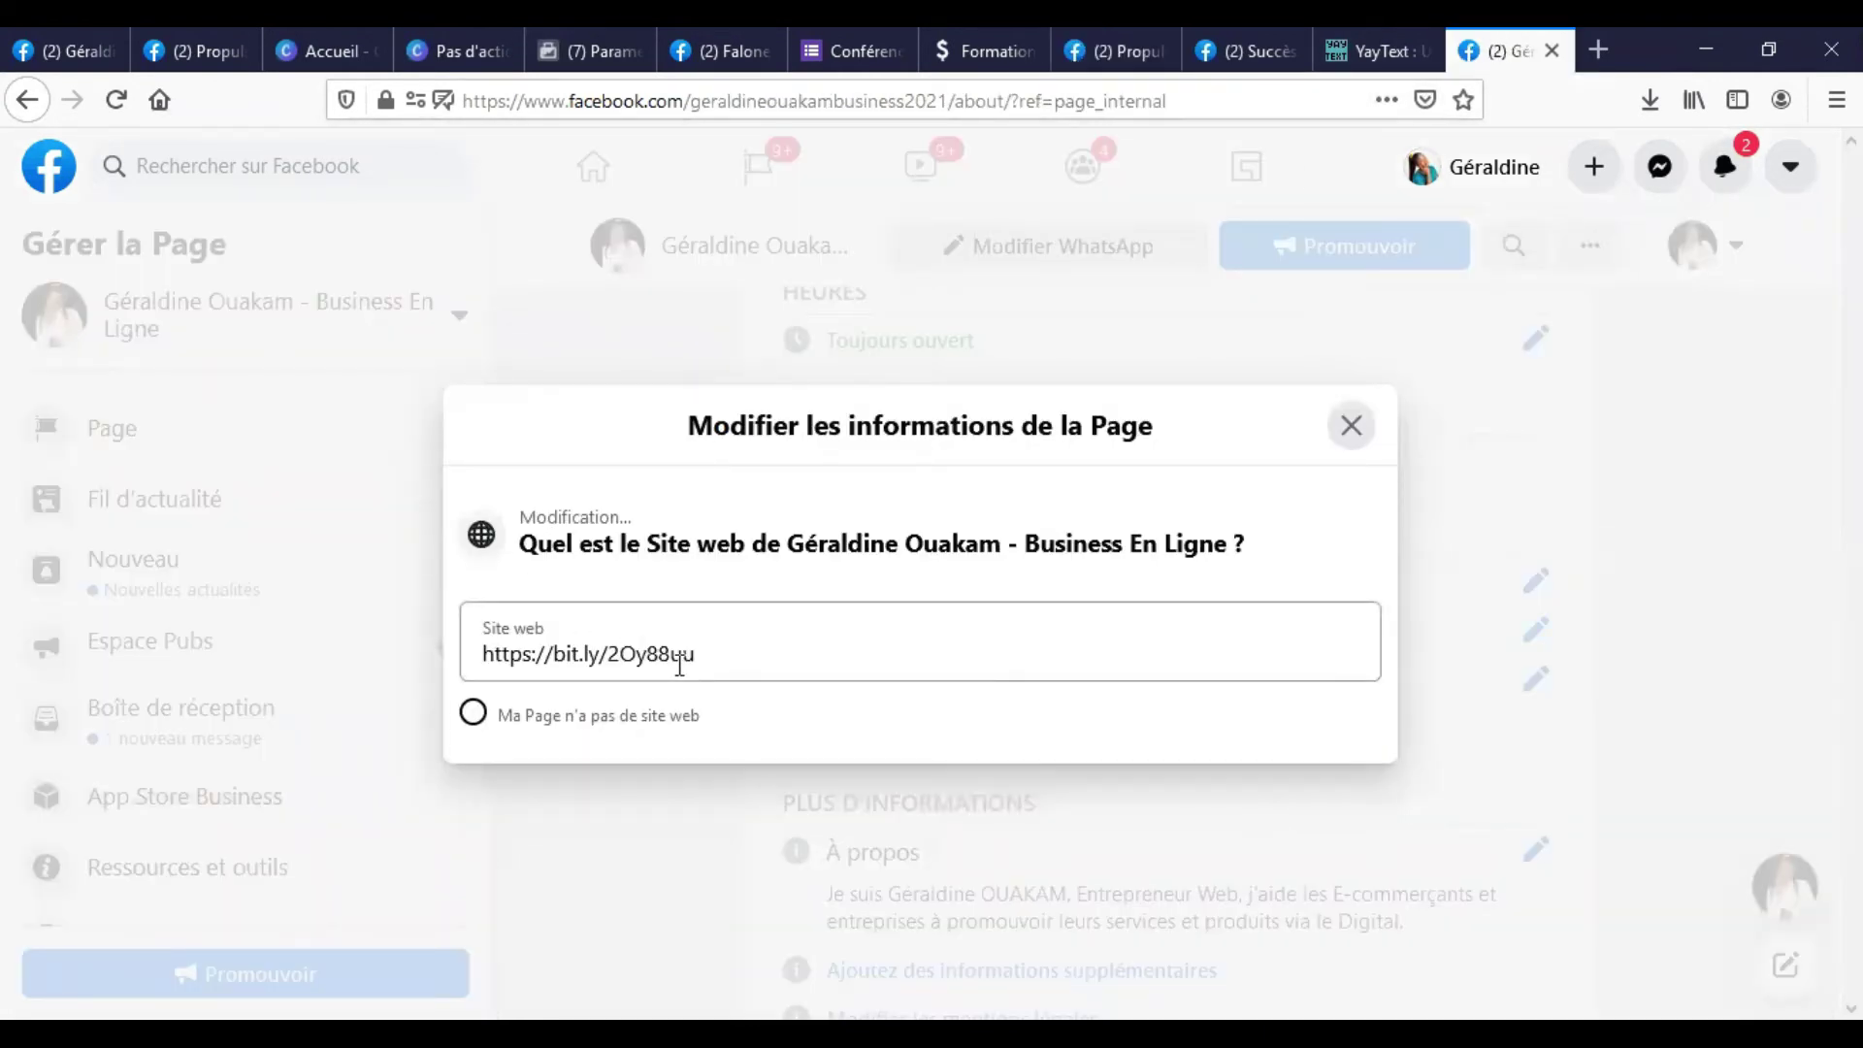
left_click(1349, 425)
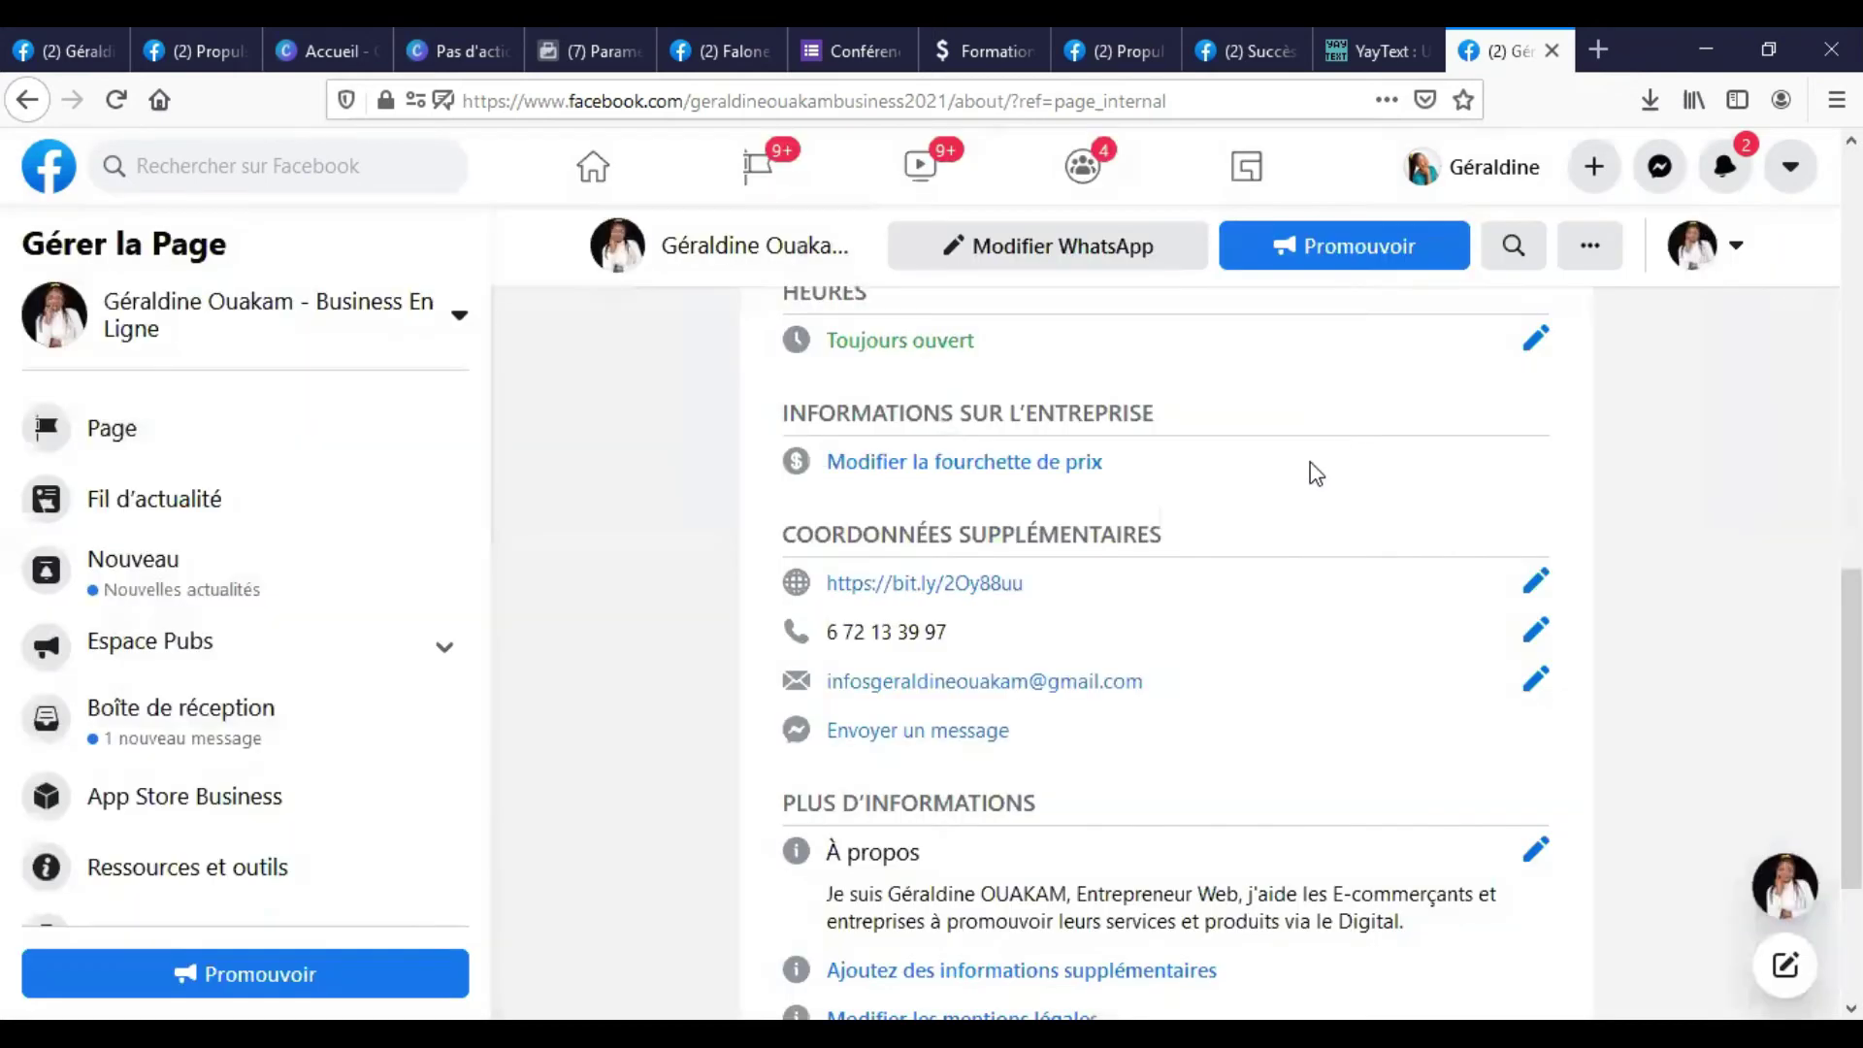
Open the Modifier d'autres comptes editor and select its username field.
scroll(1050, 705, "down", 3)
scroll(1051, 691, "up", 3)
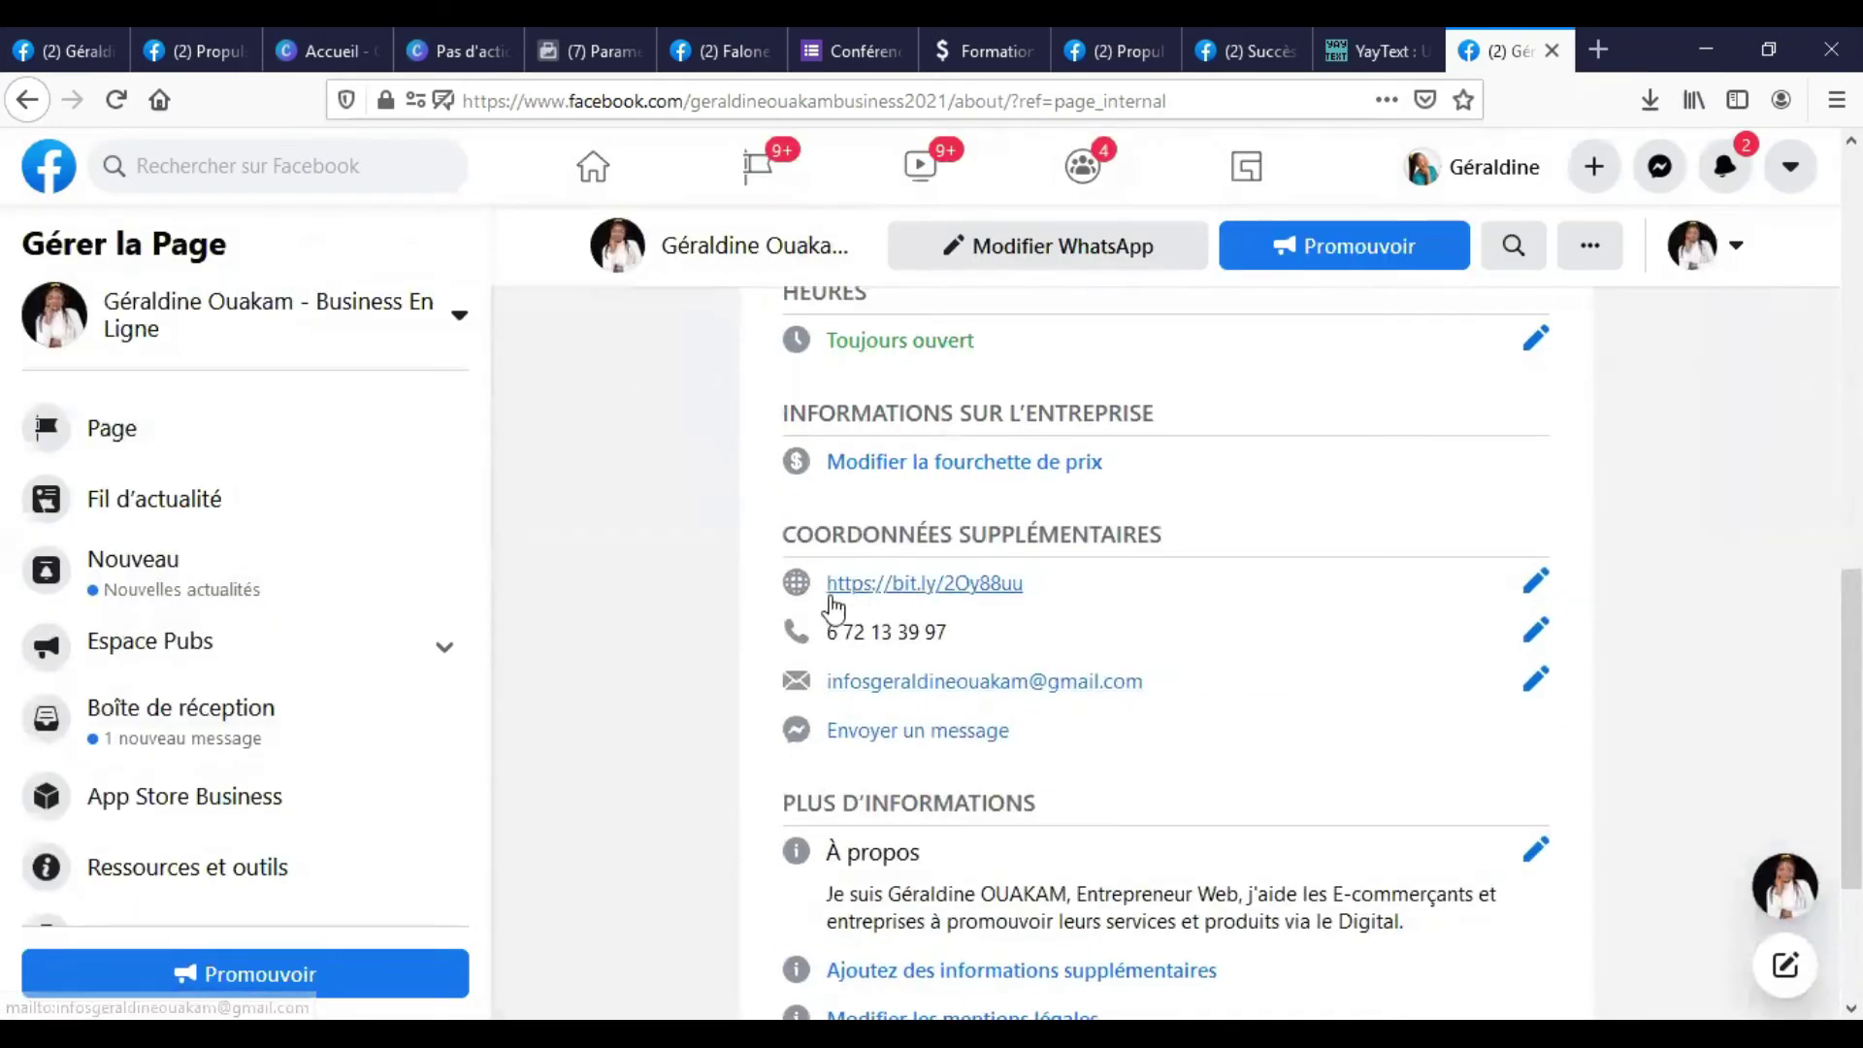
scroll(1098, 644, "down", 3)
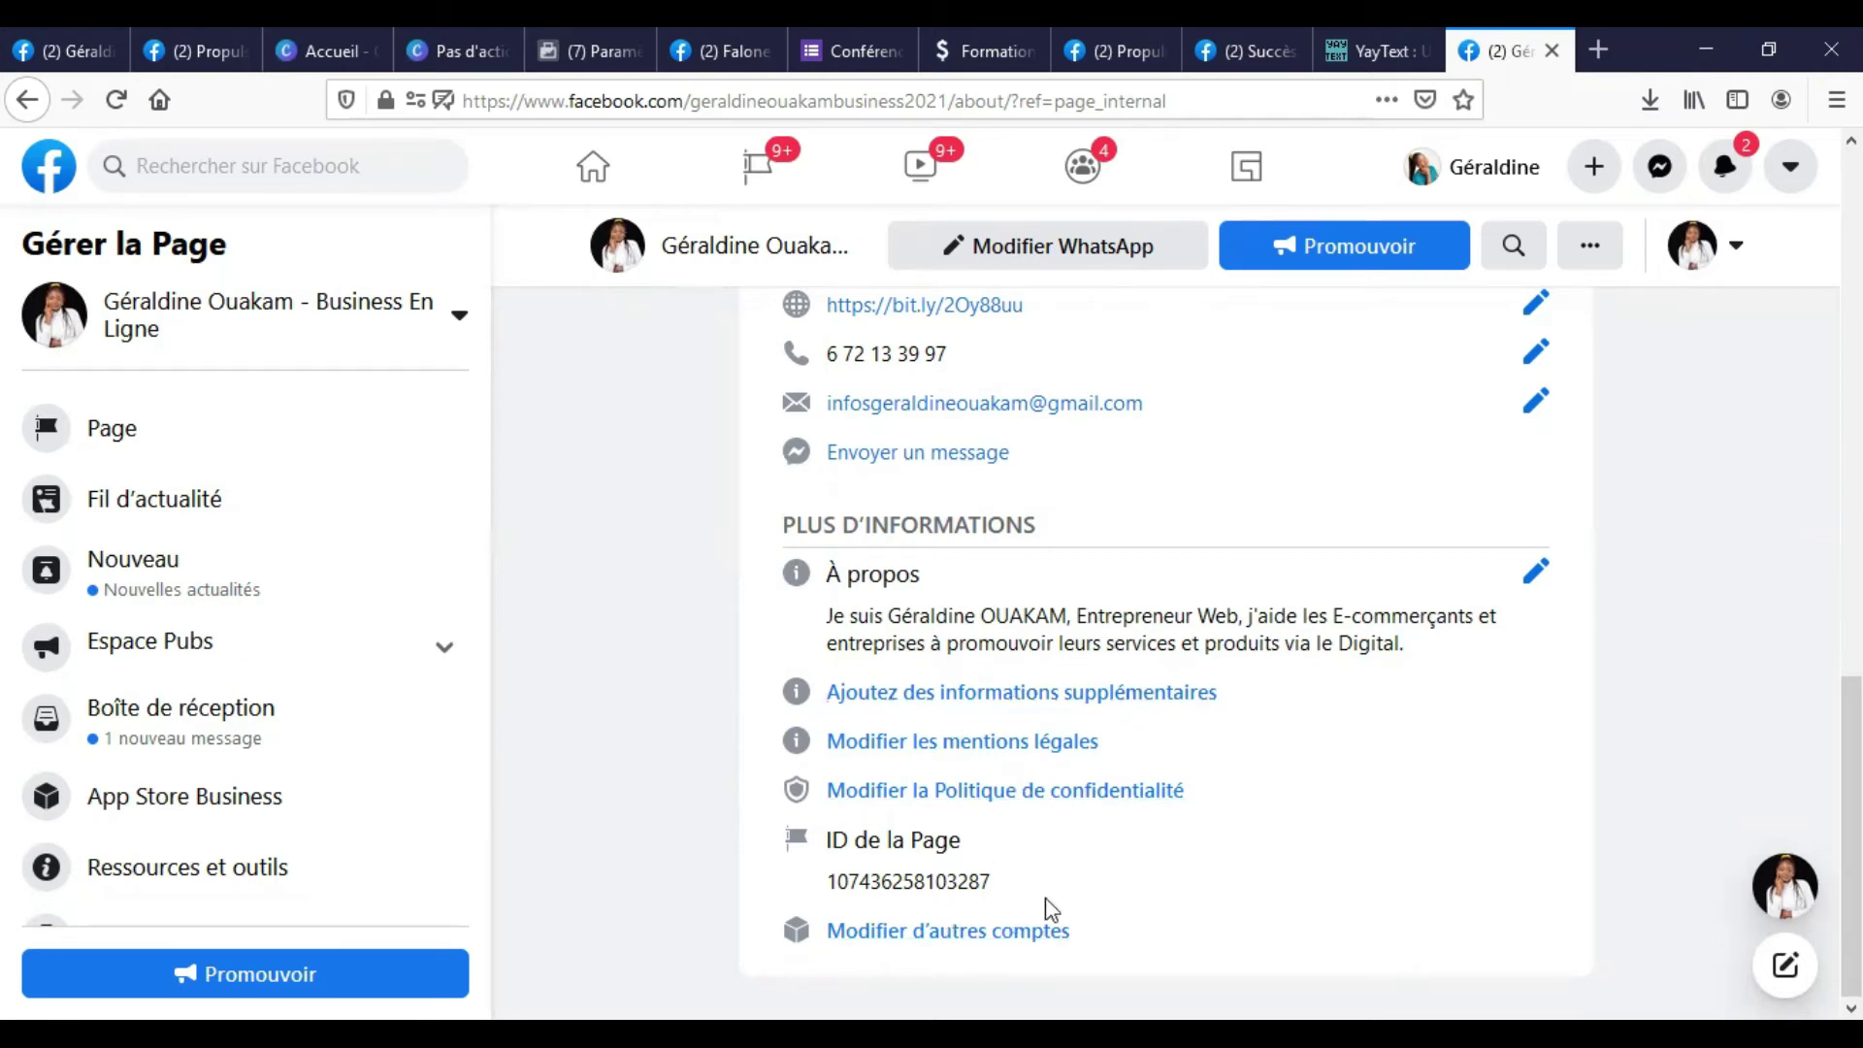
scroll(945, 500, "up", 10)
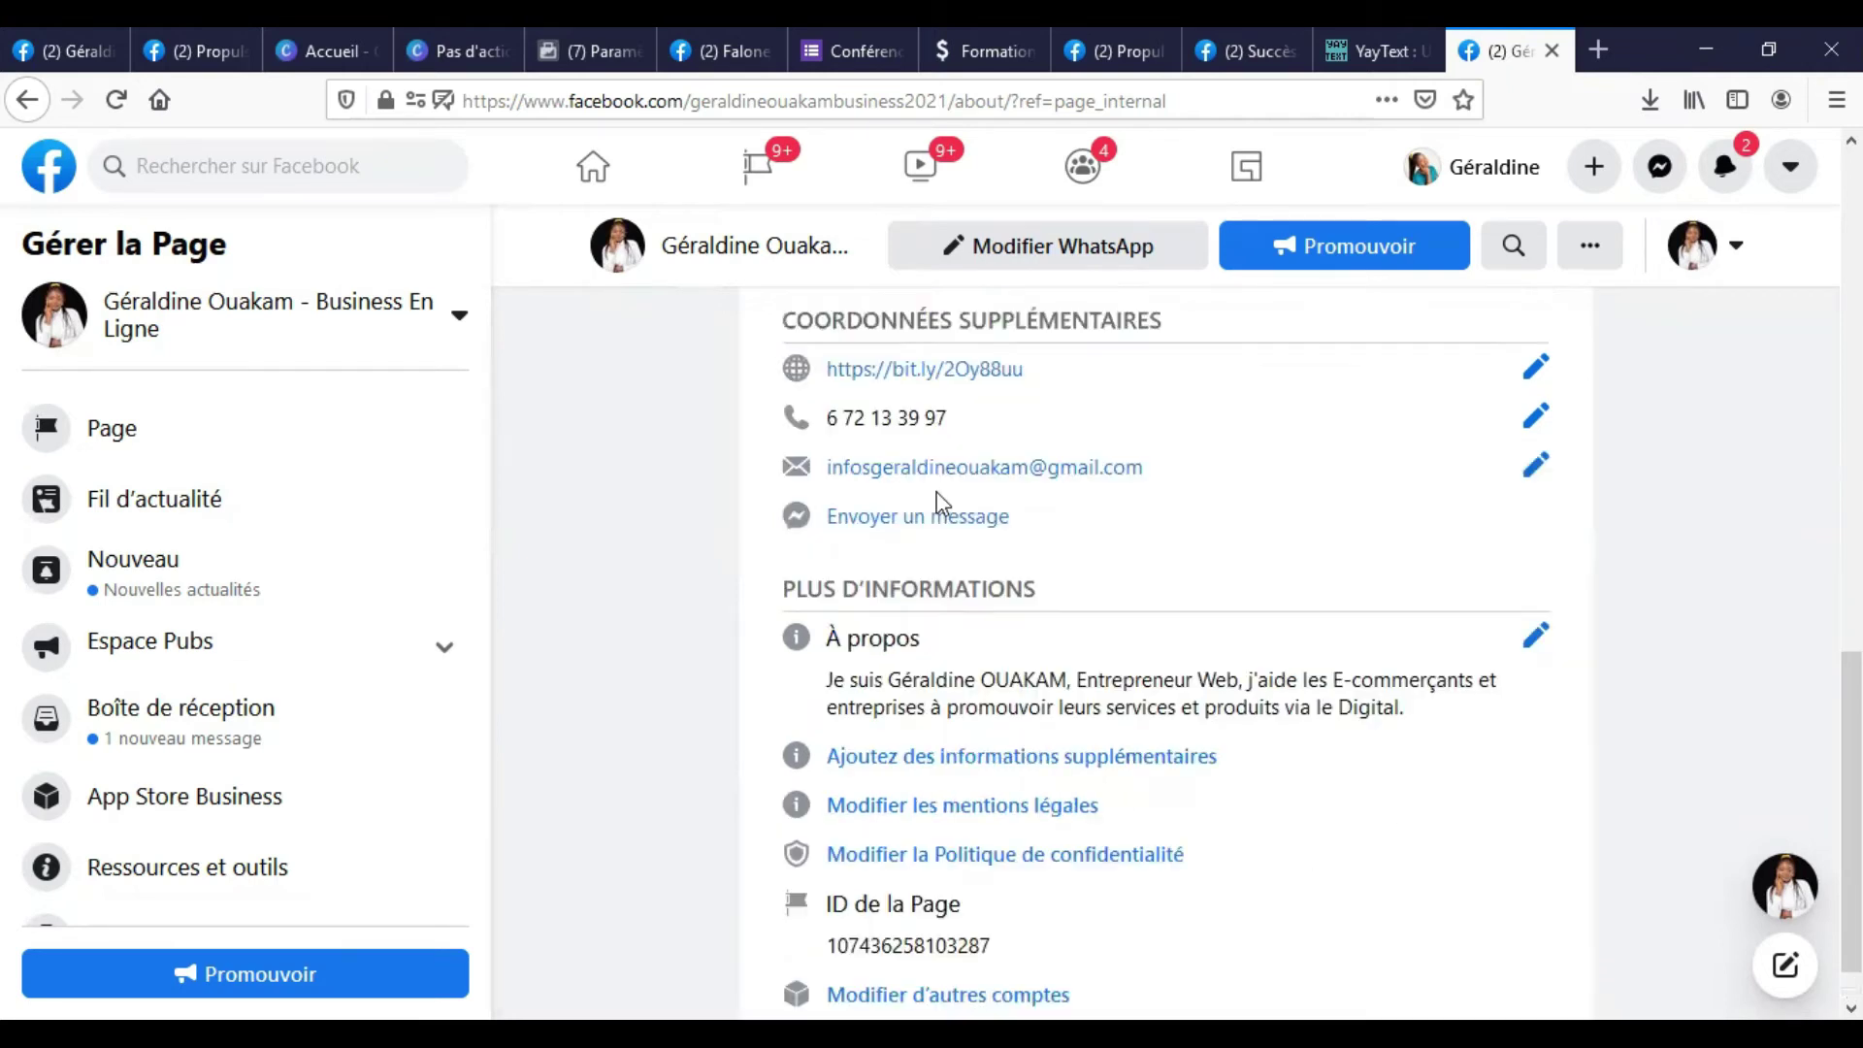
scroll(968, 496, "down", 10)
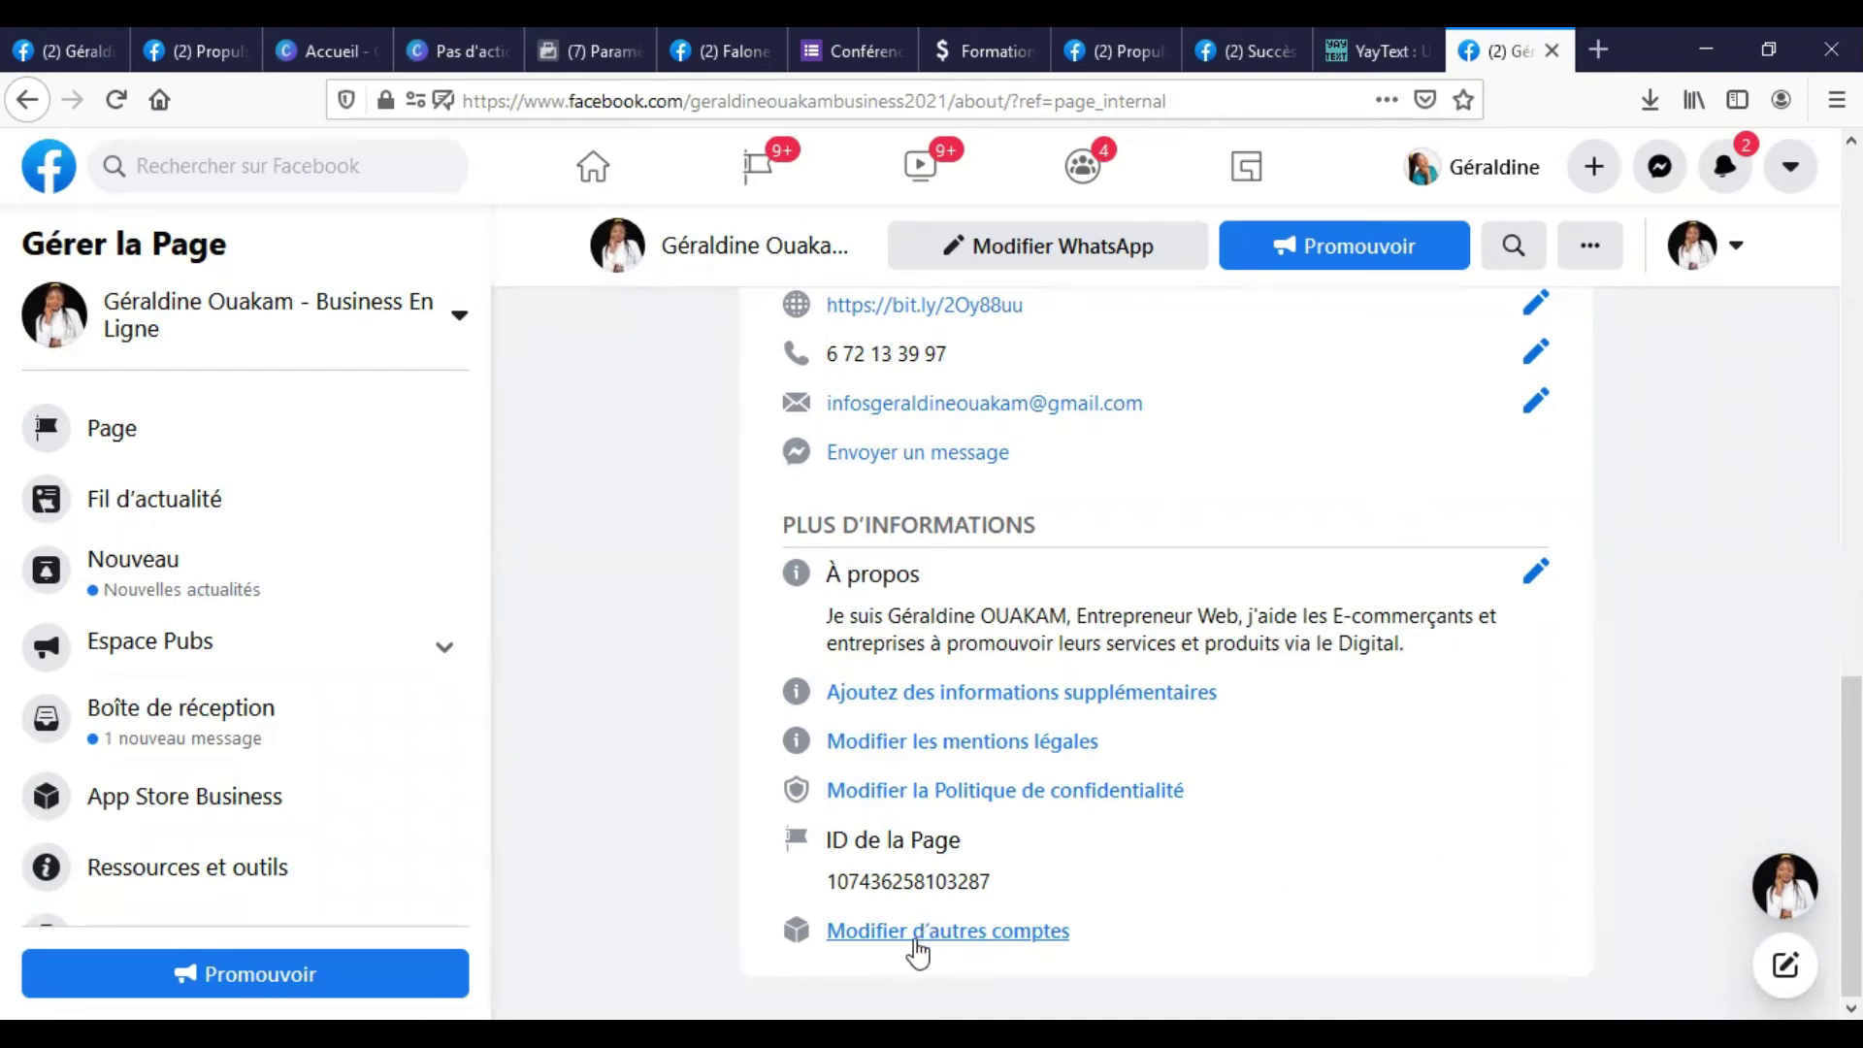
left_click(902, 934)
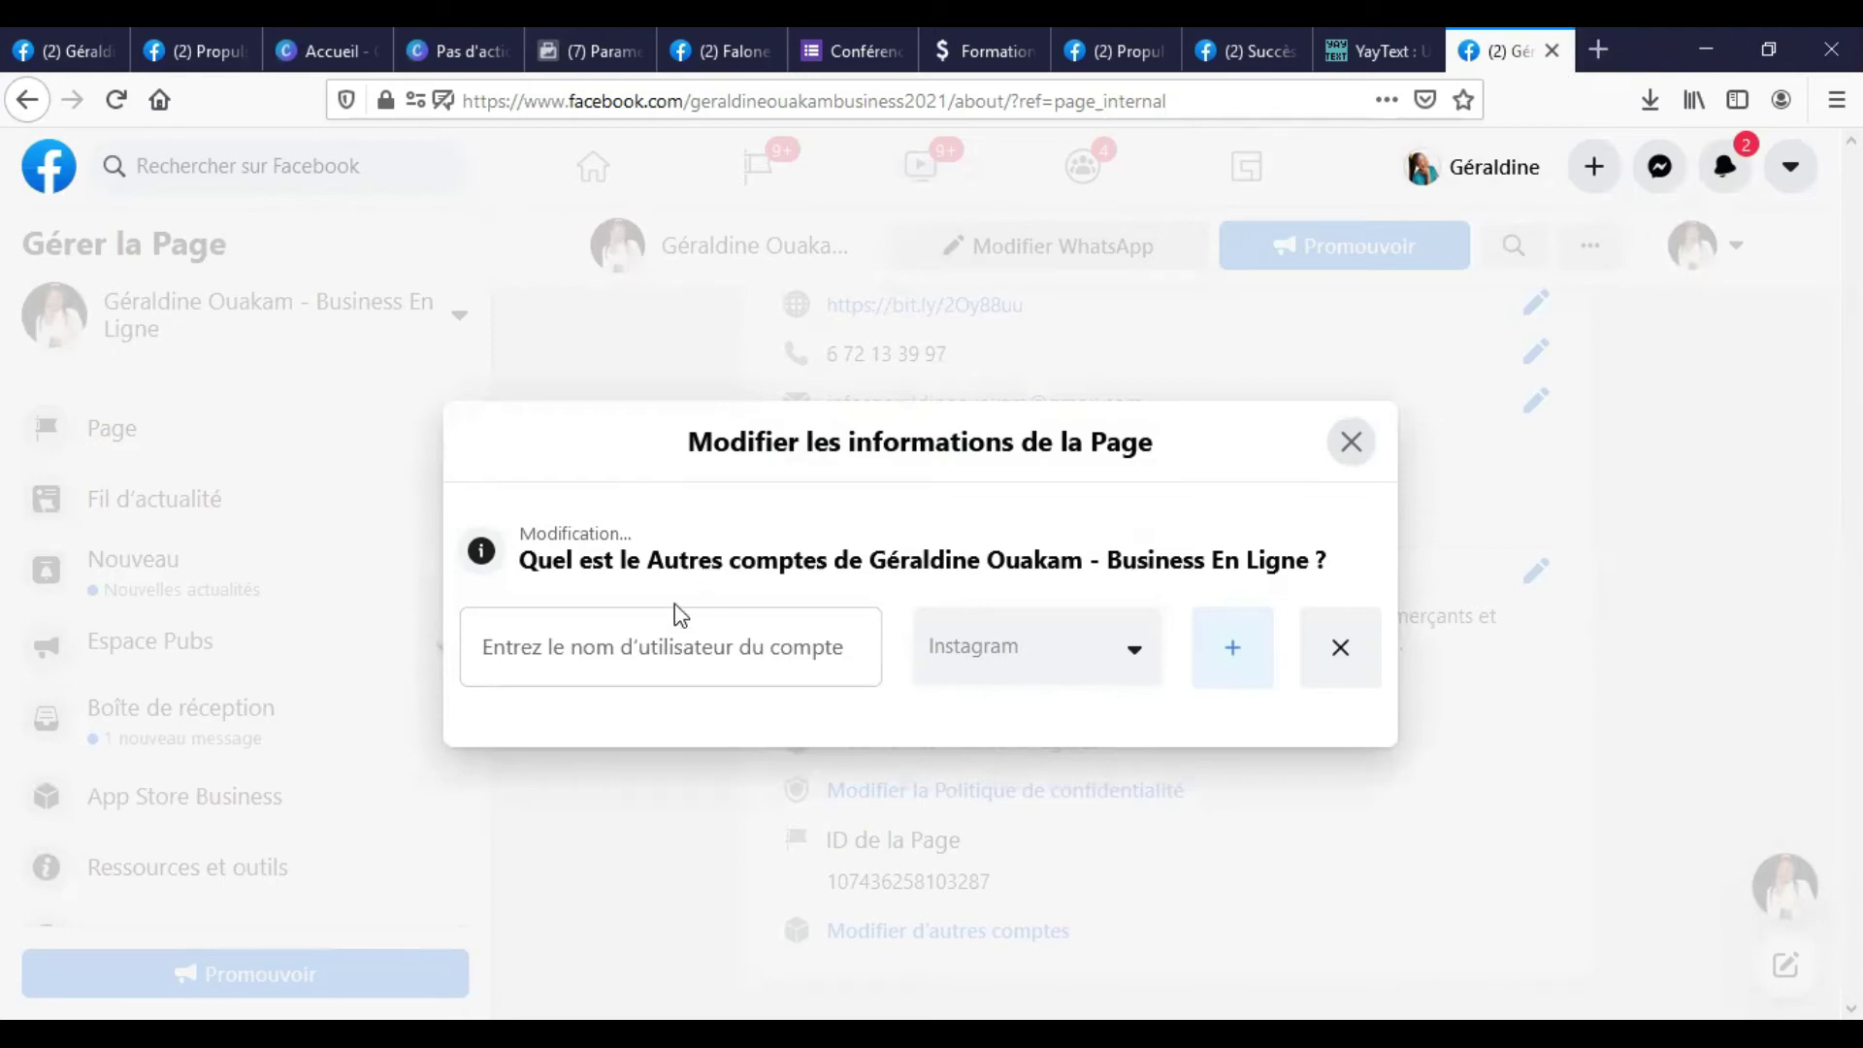
left_click(690, 656)
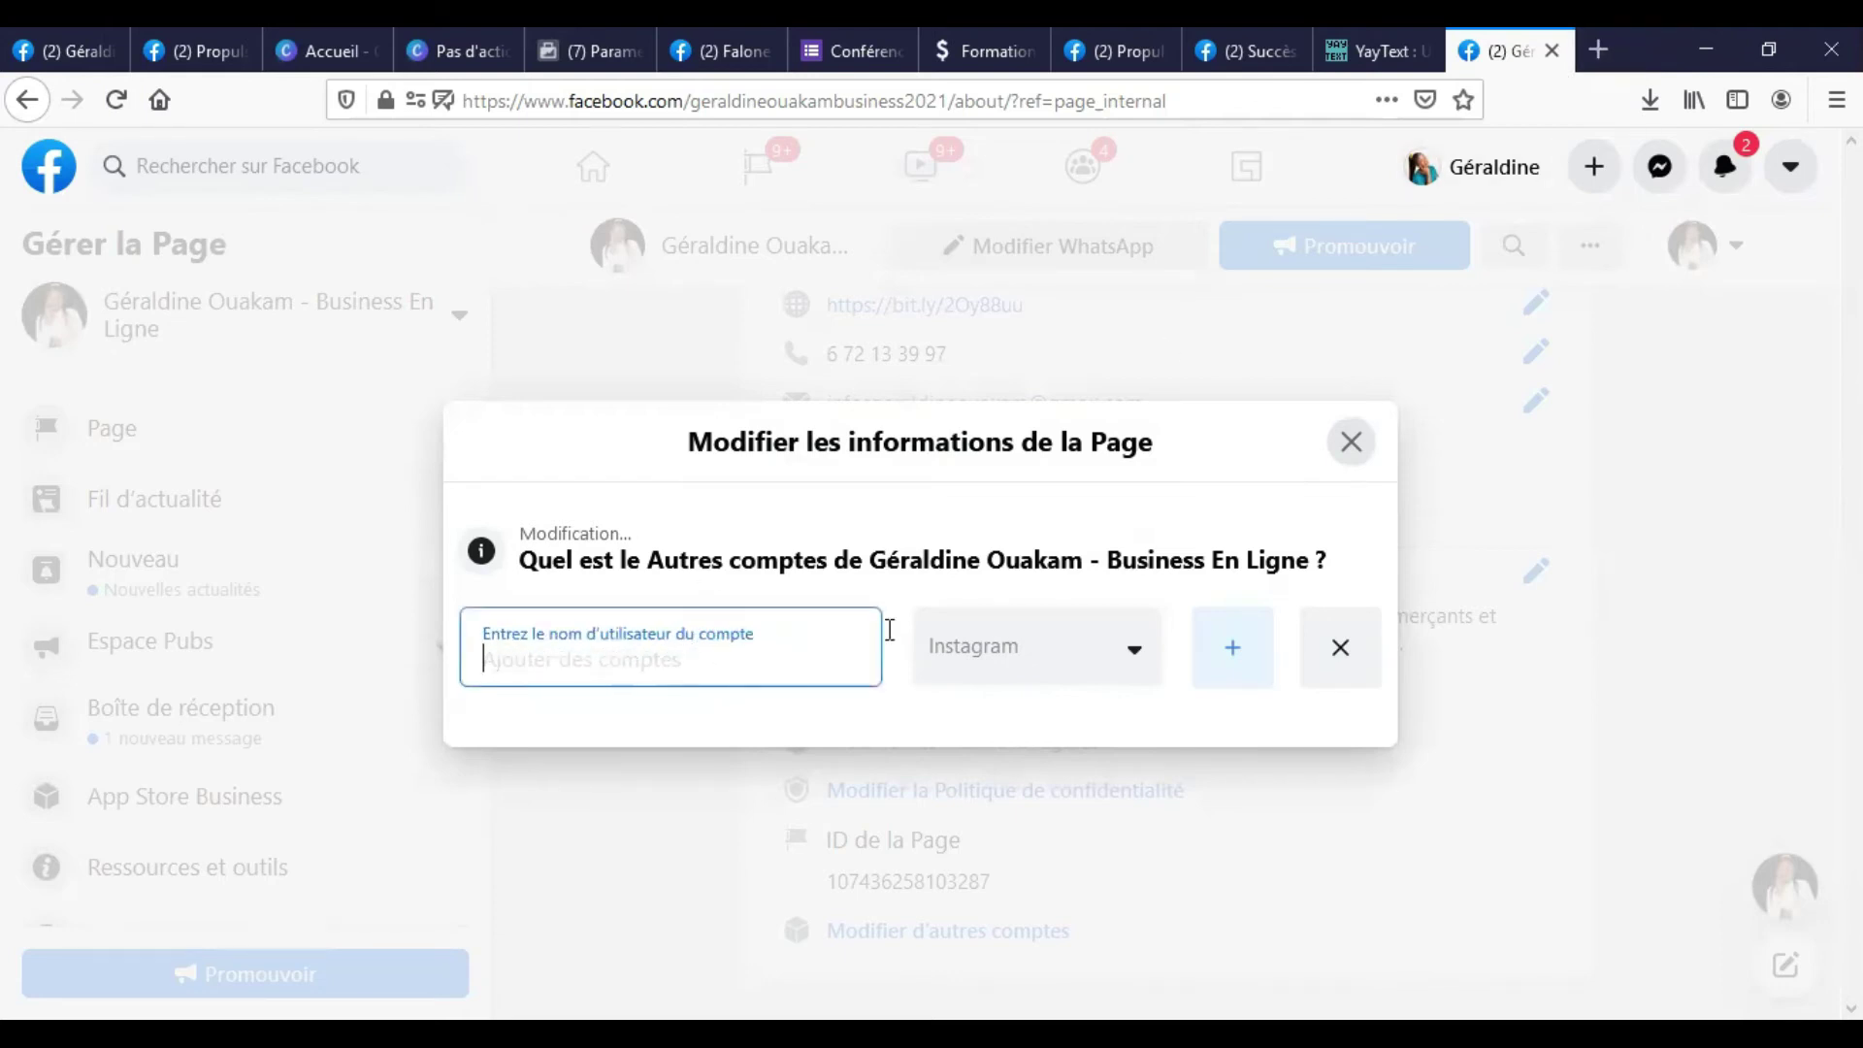
Open Instagram in a new browser tab.
left_click(1572, 56)
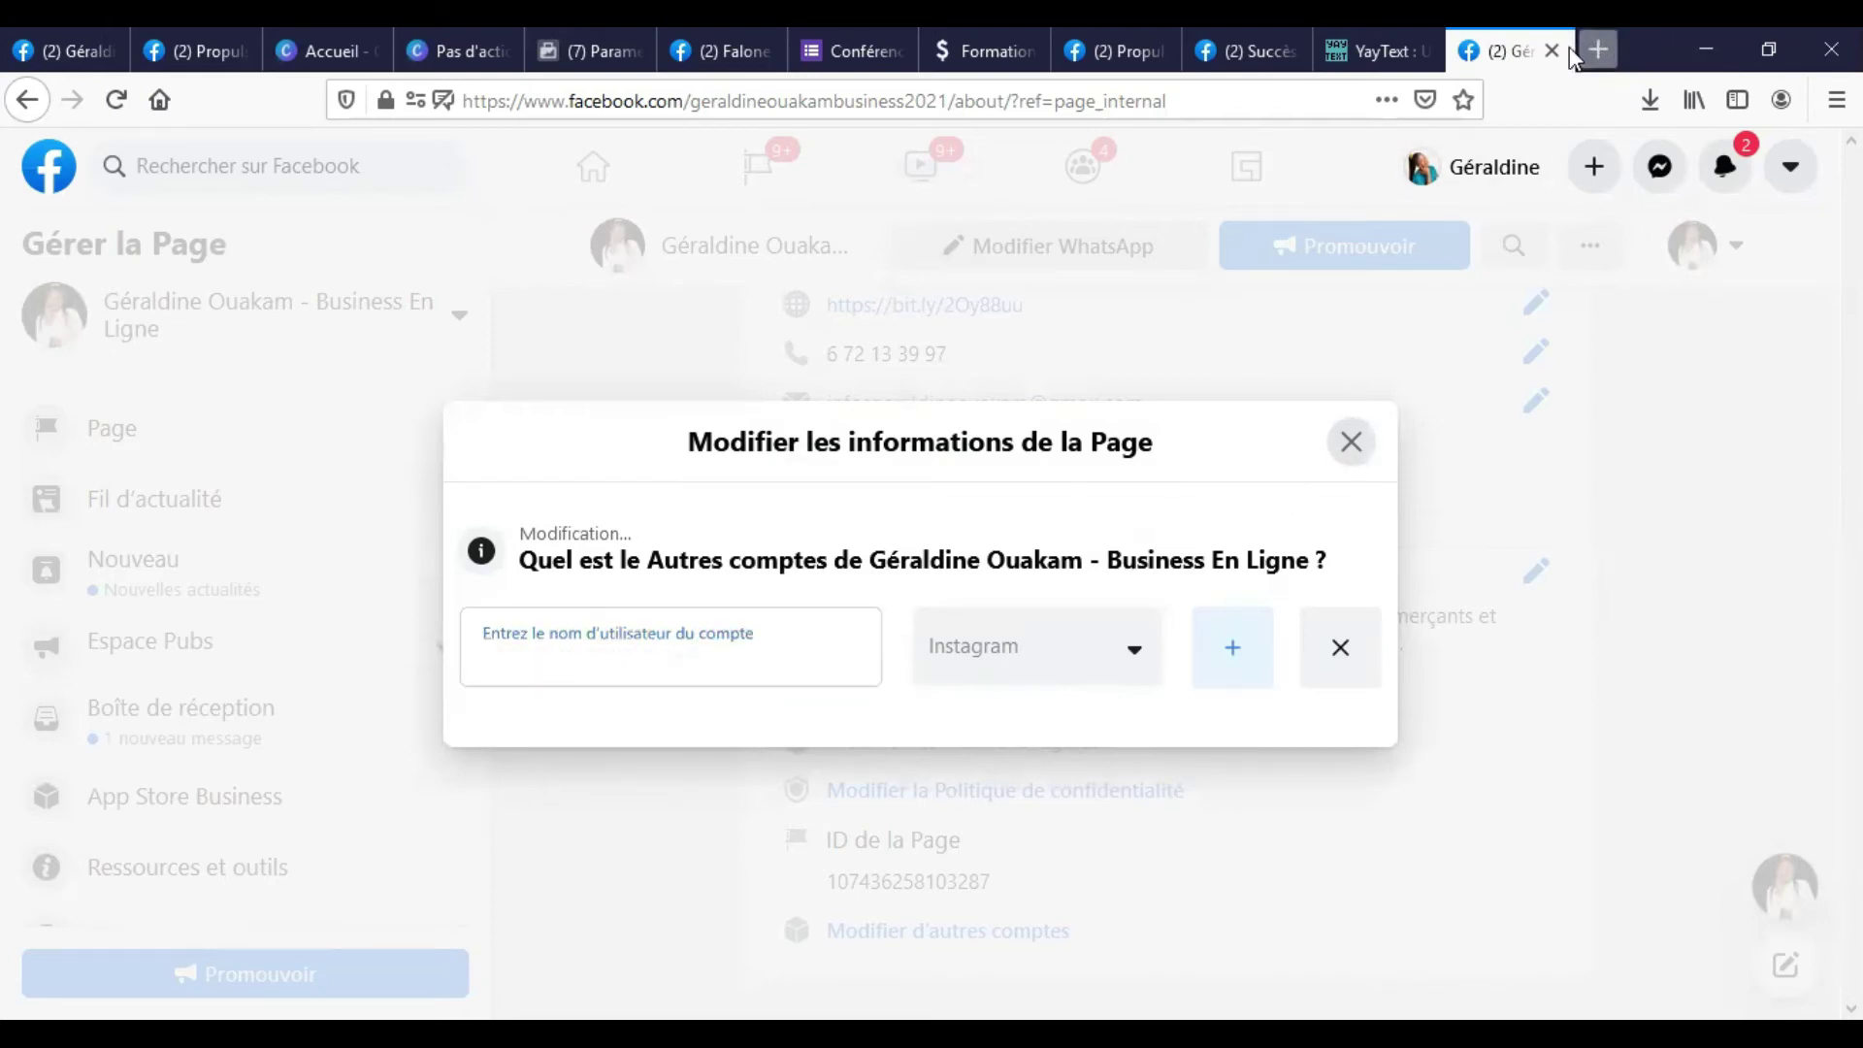
left_click(1596, 49)
left_click(1322, 451)
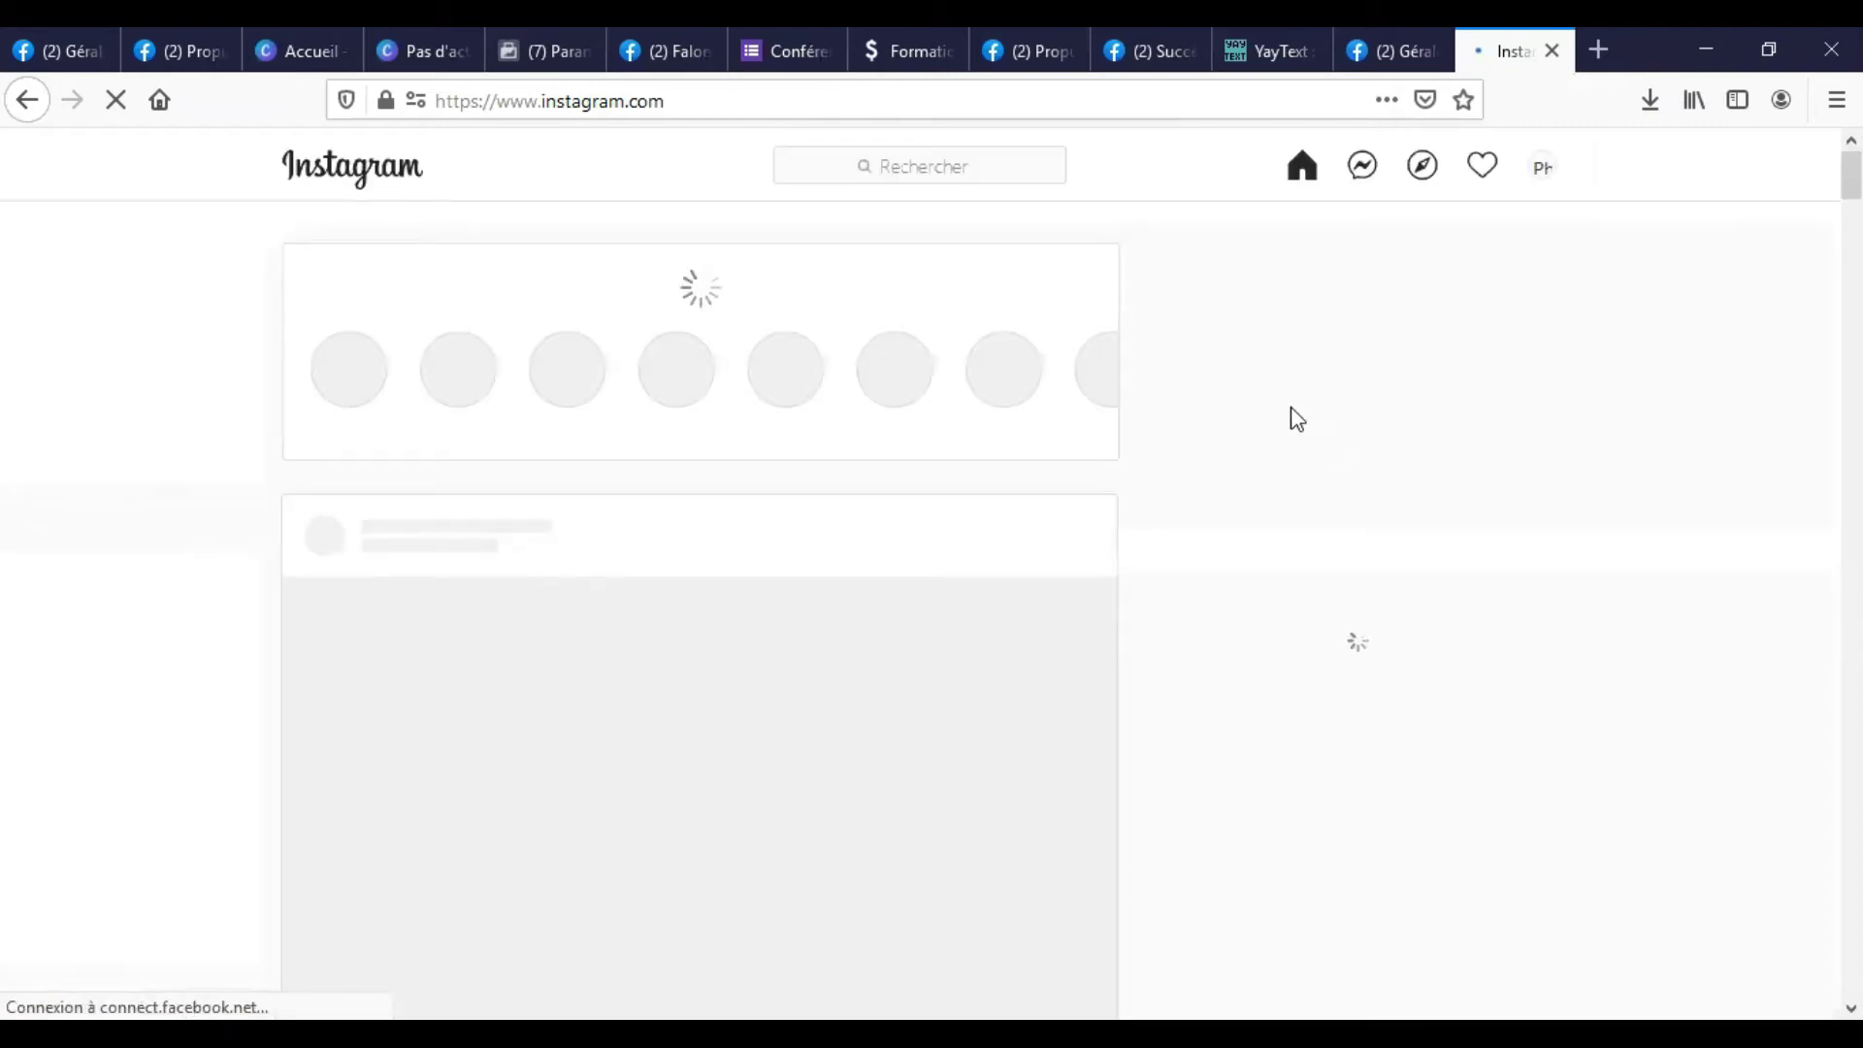
Like four posts in the Instagram feed, including the one about getting the Facebook page link.
scroll(851, 516, "down", 4)
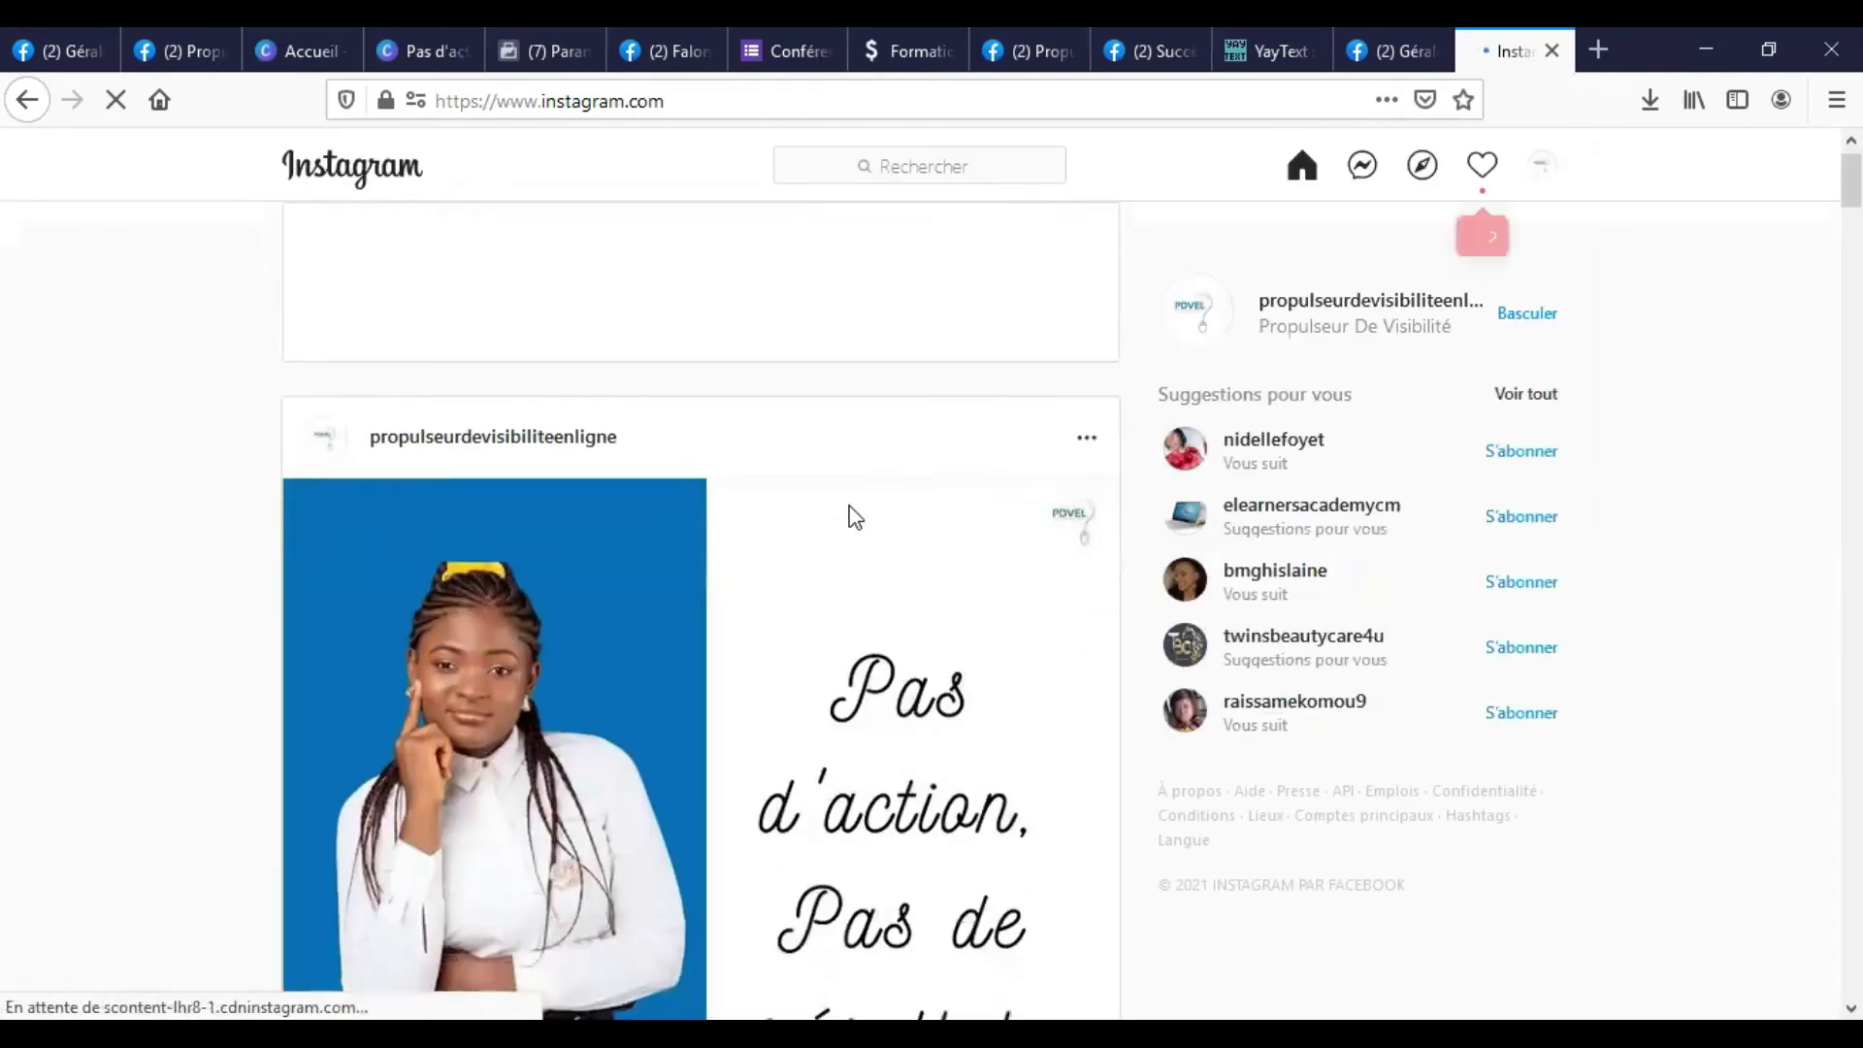
scroll(551, 796, "down", 6)
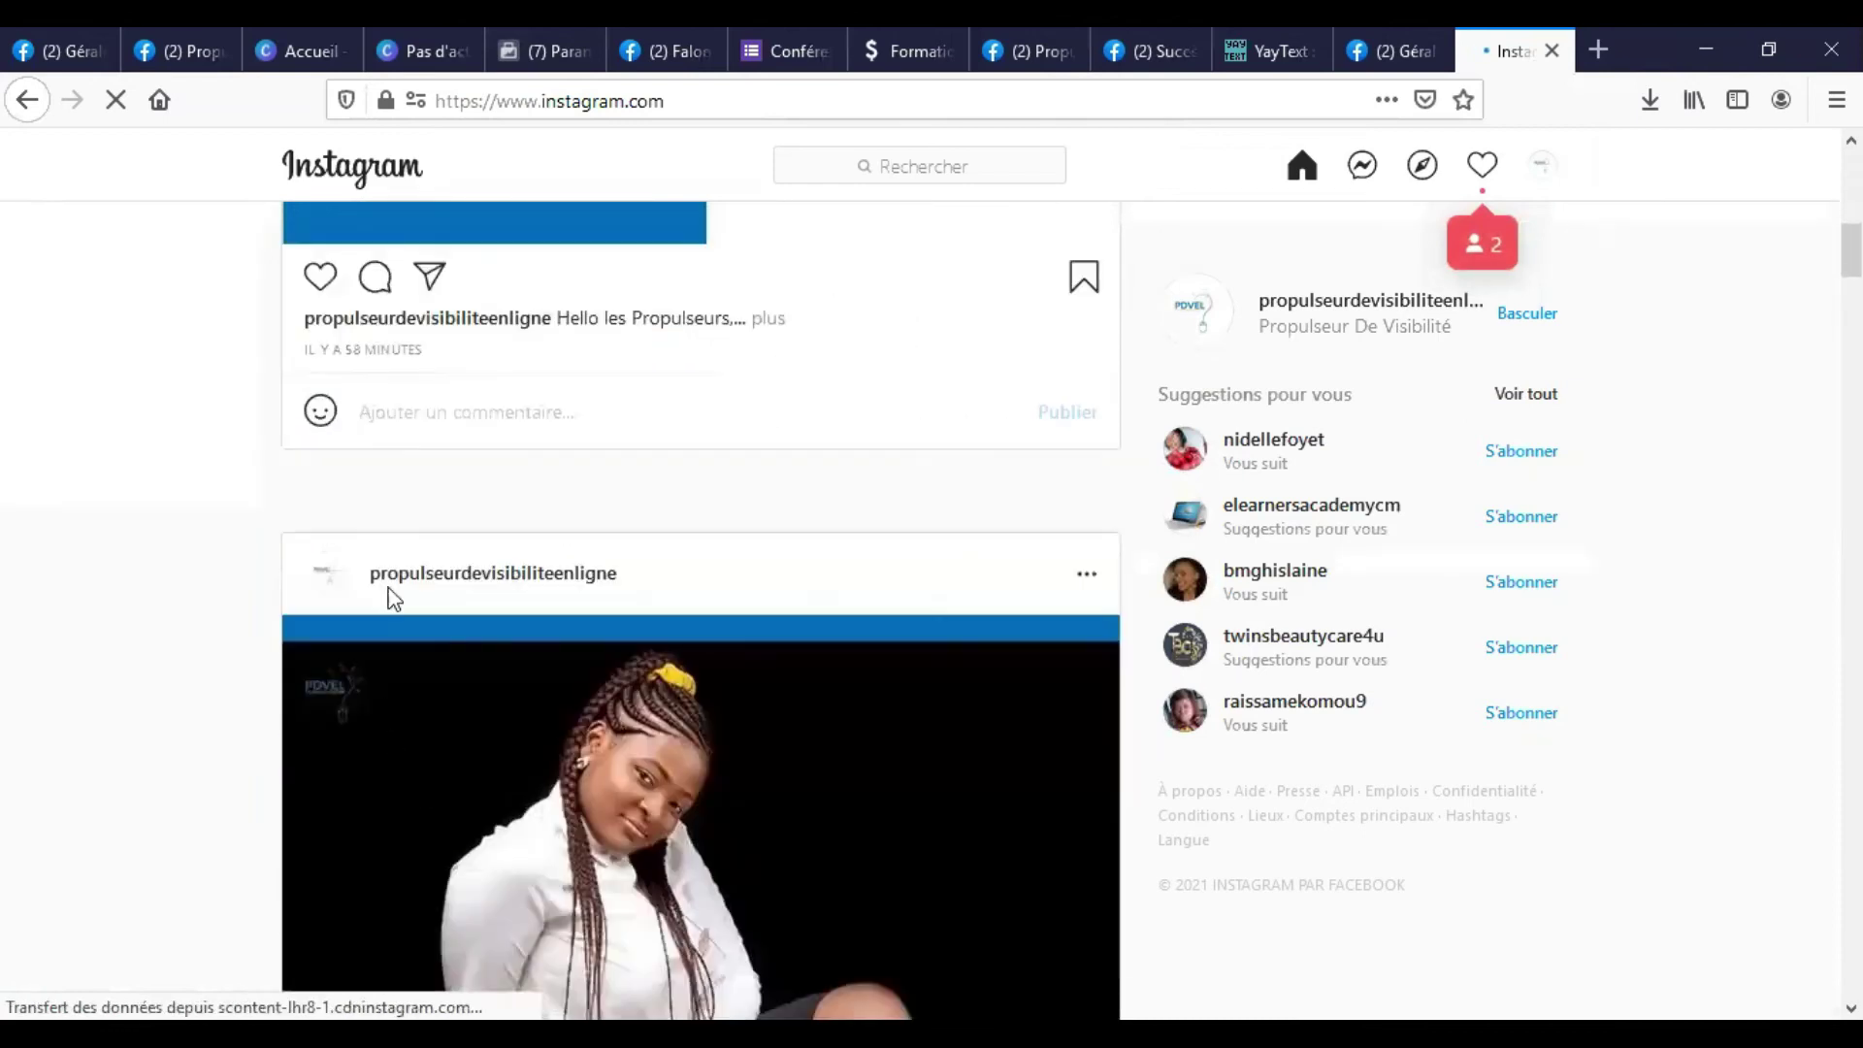
left_click(319, 278)
scroll(427, 699, "down", 6)
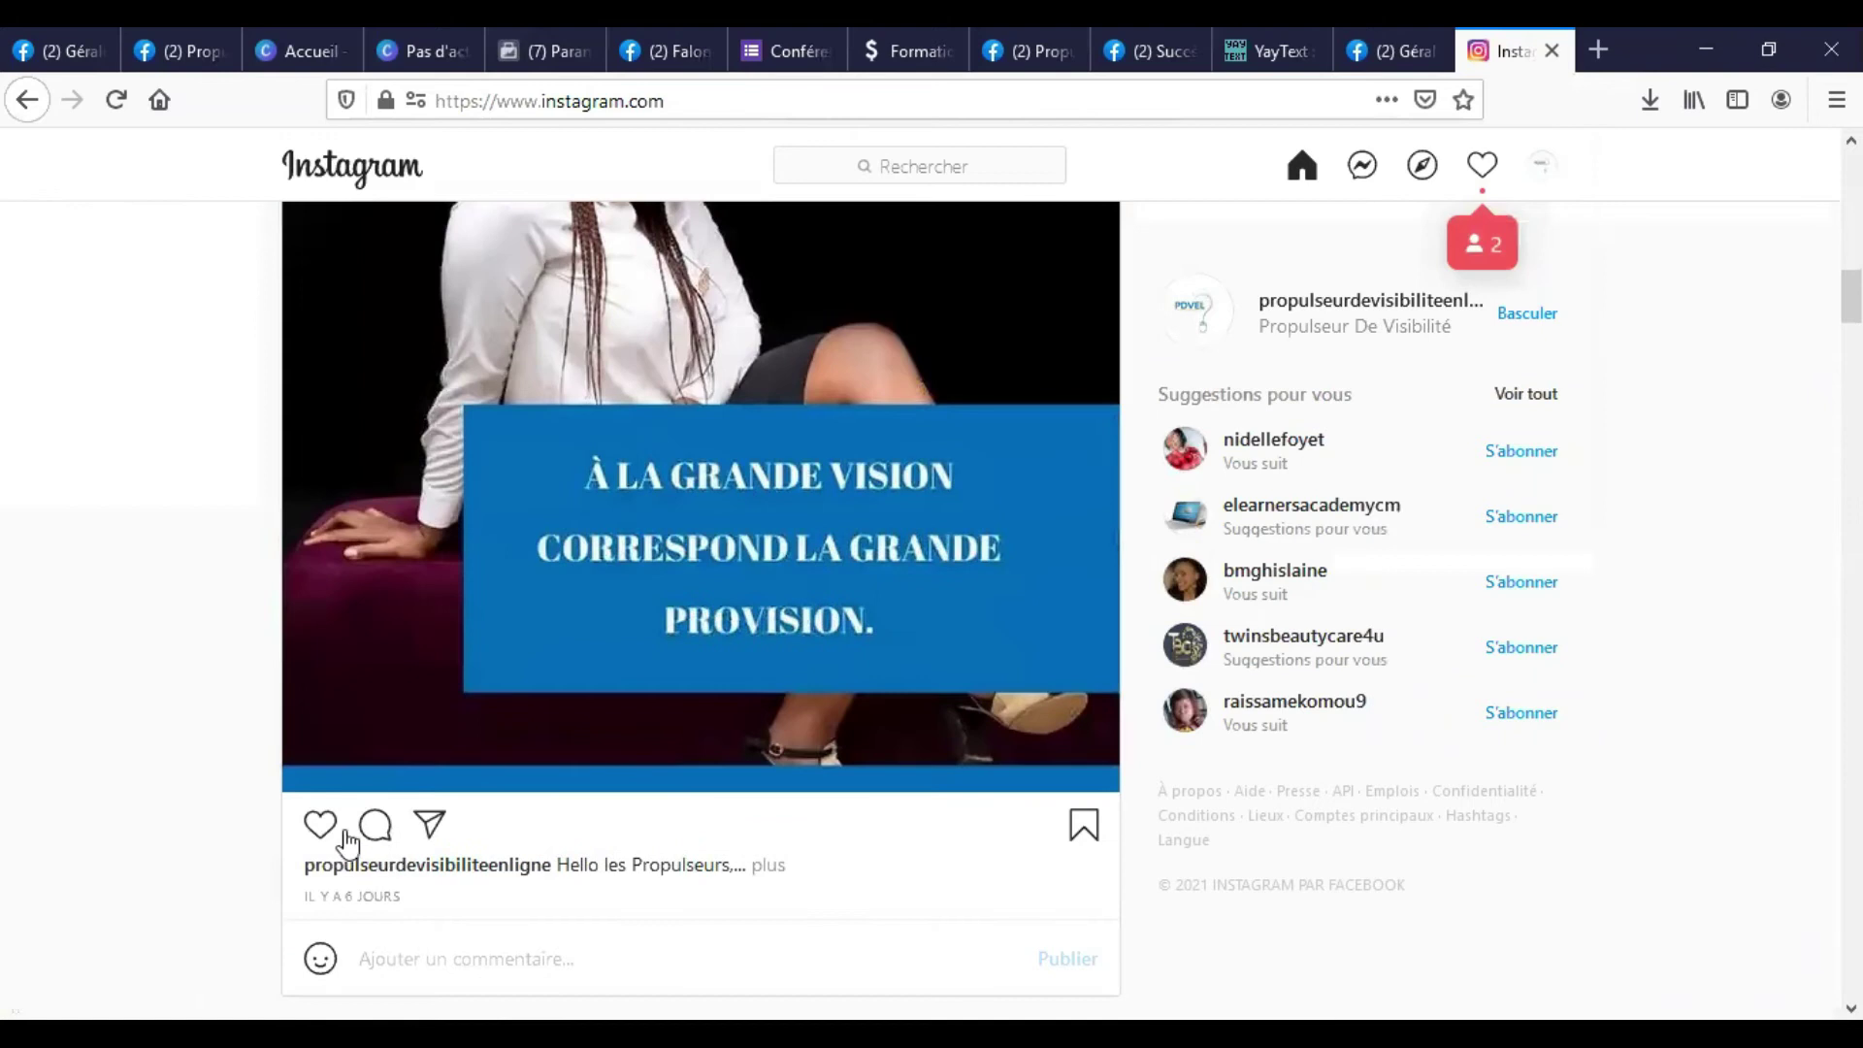
left_click(320, 825)
scroll(1143, 686, "down", 5)
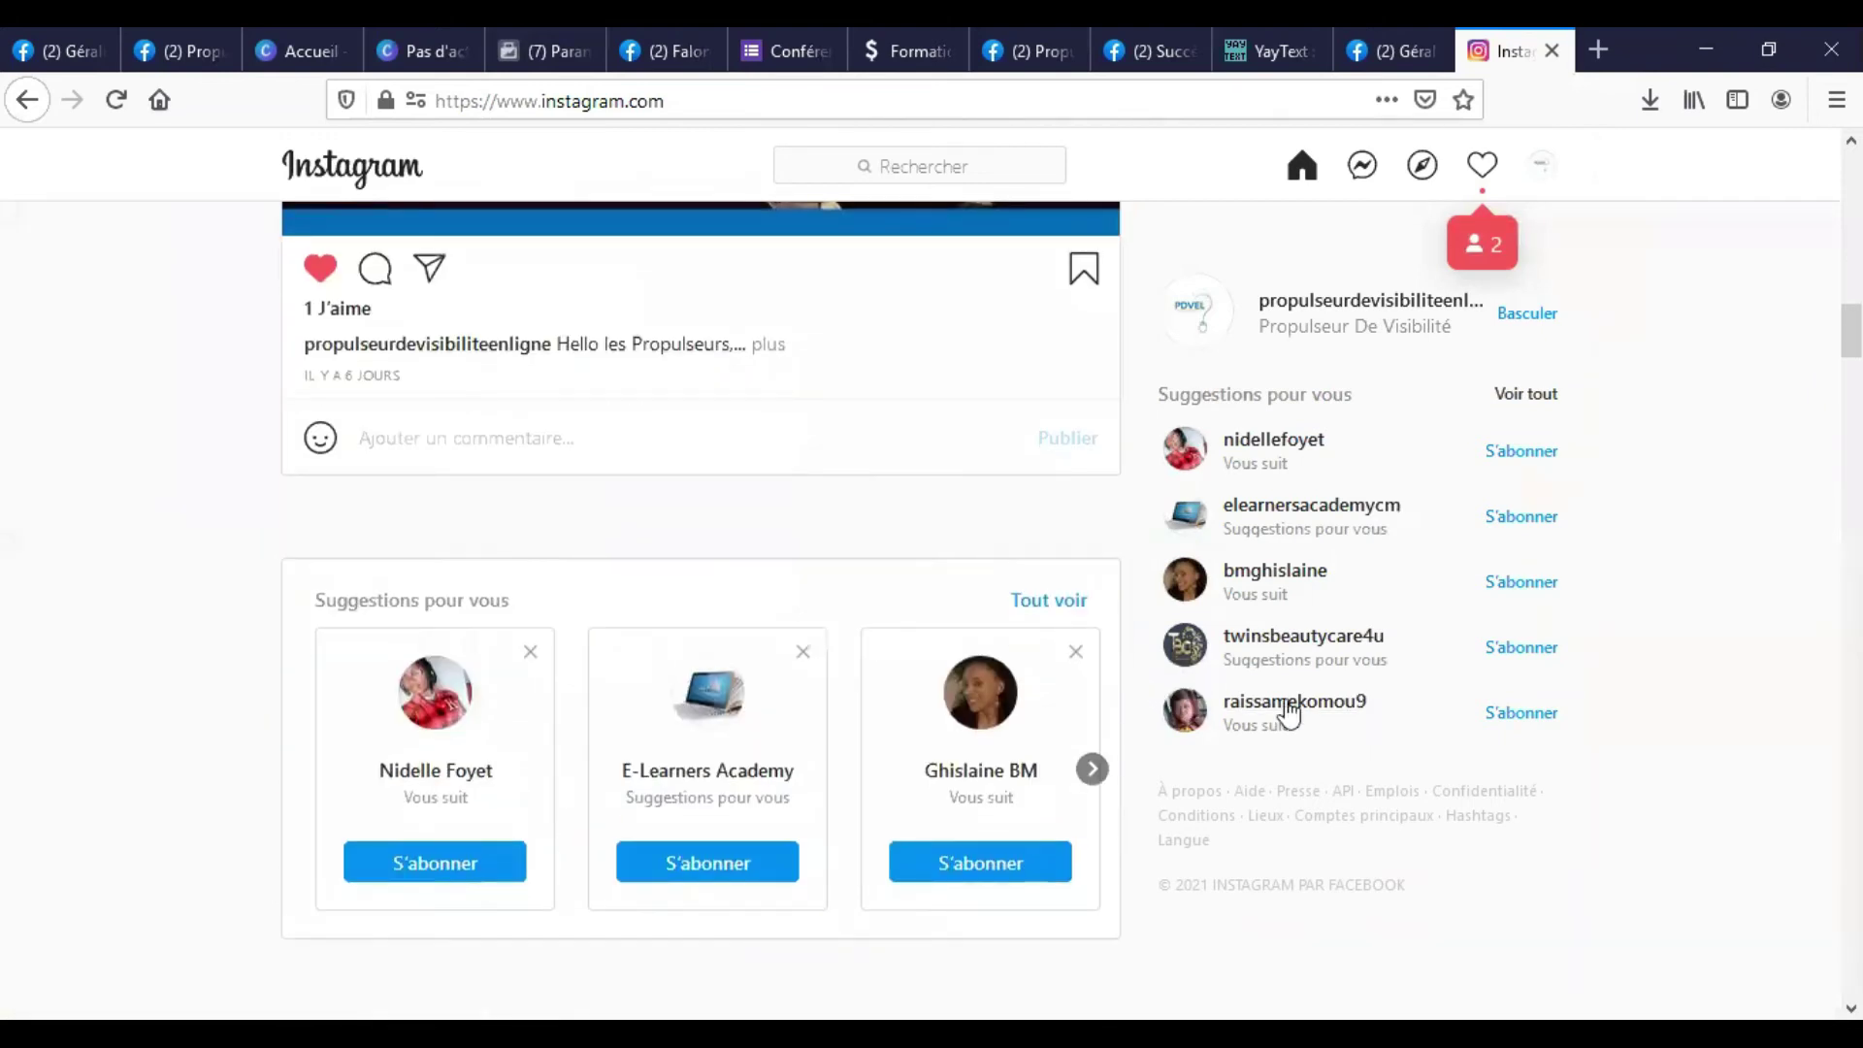
scroll(1339, 720, "down", 12)
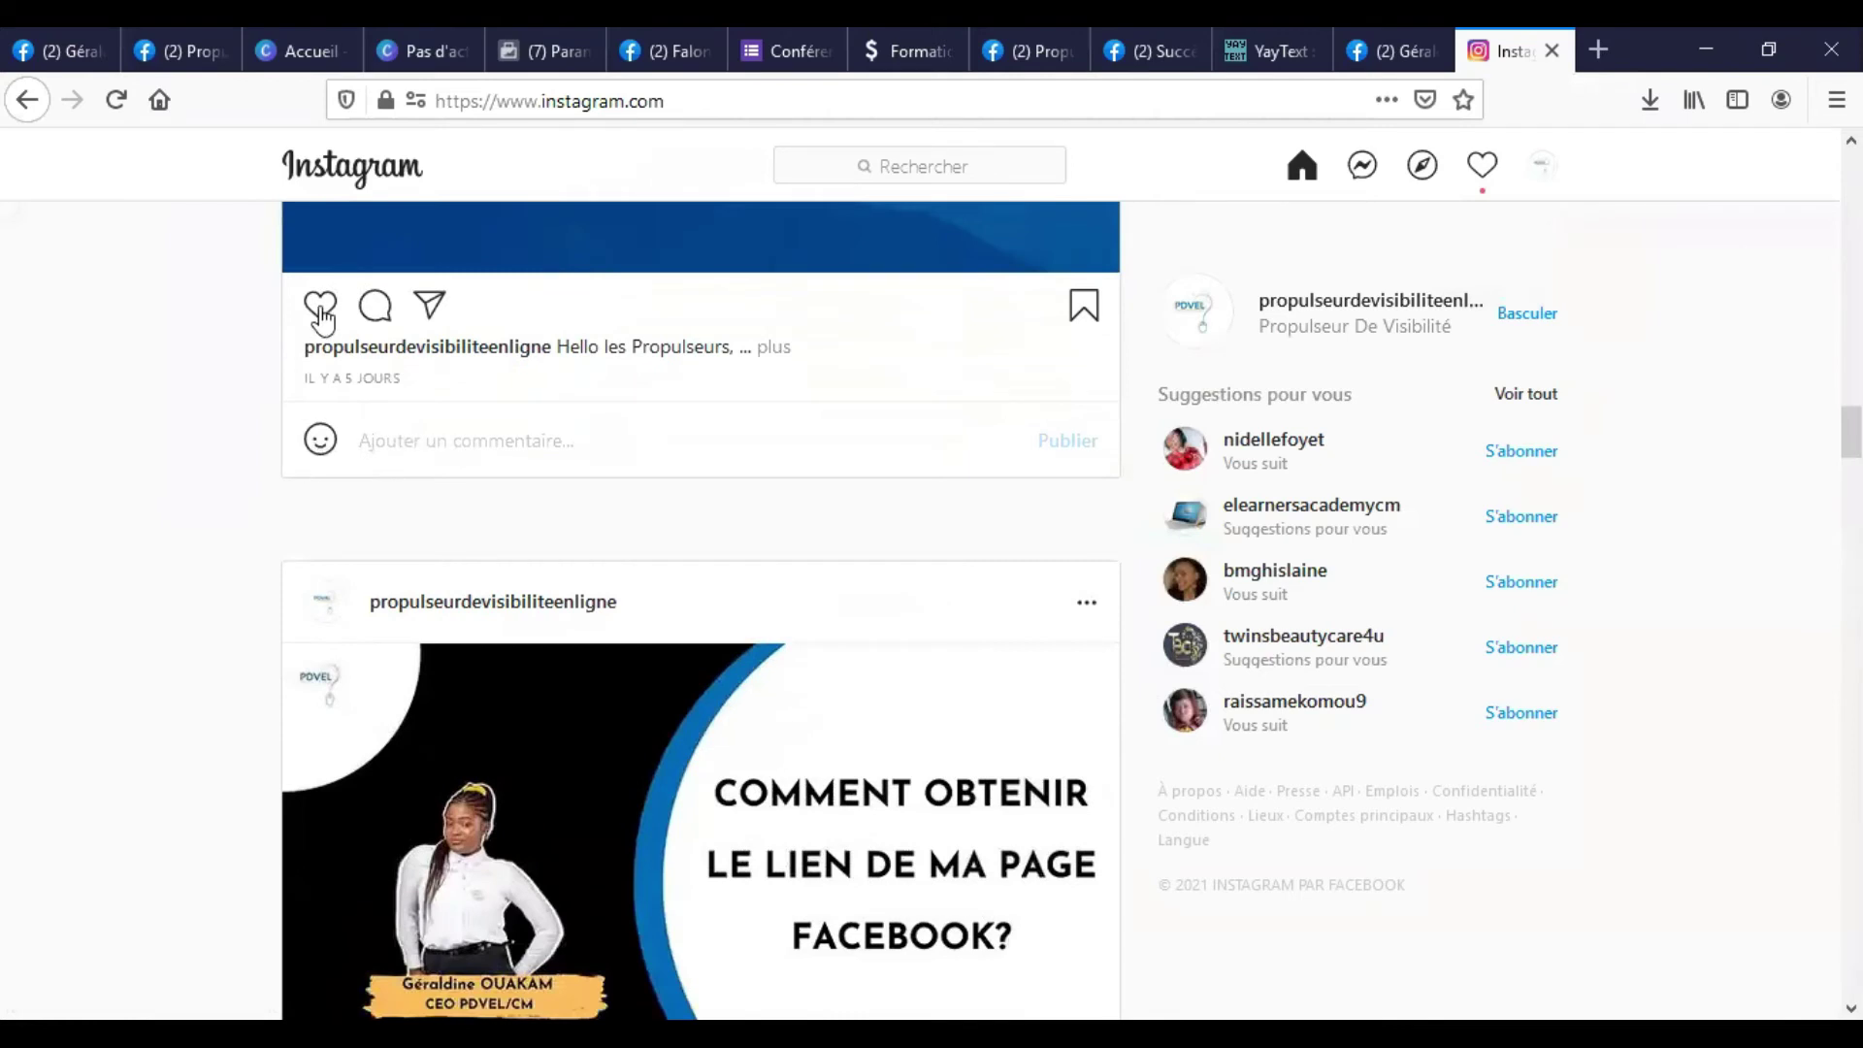
left_click(319, 304)
scroll(446, 593, "down", 2)
scroll(446, 594, "down", 5)
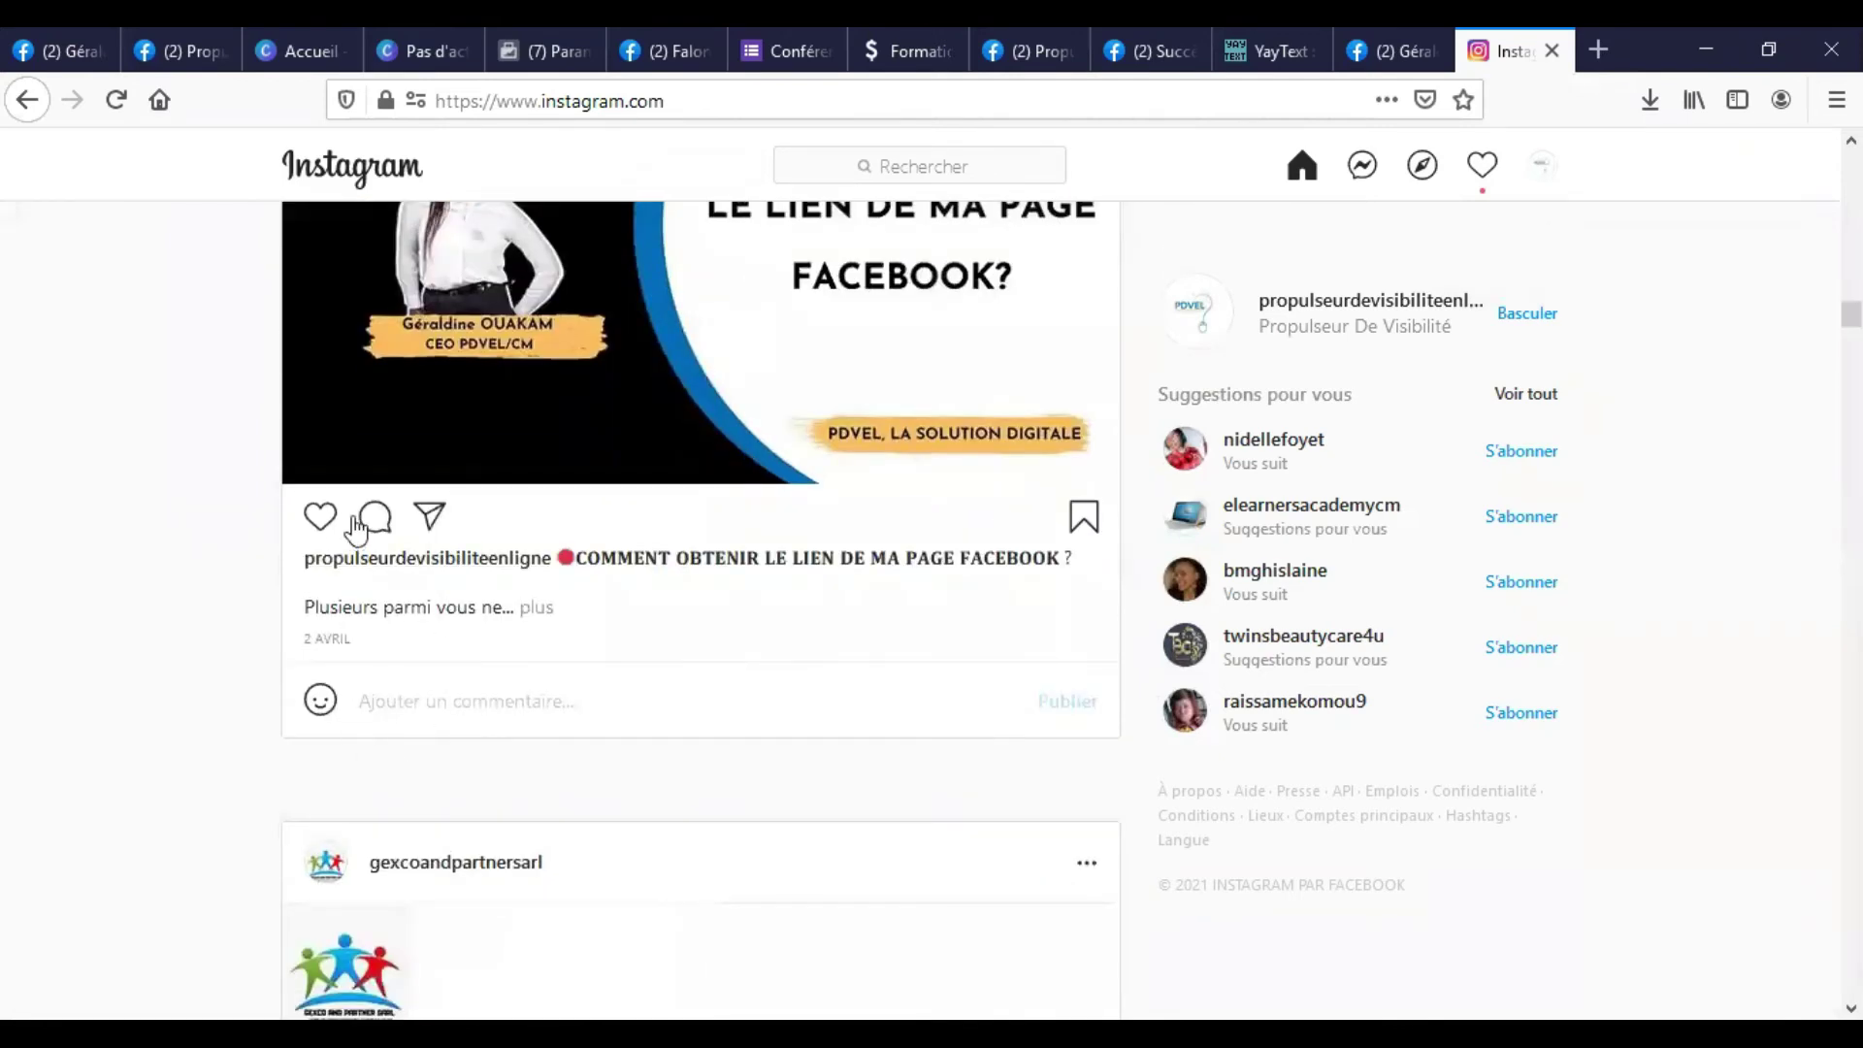
left_click(321, 516)
scroll(1218, 698, "down", 6)
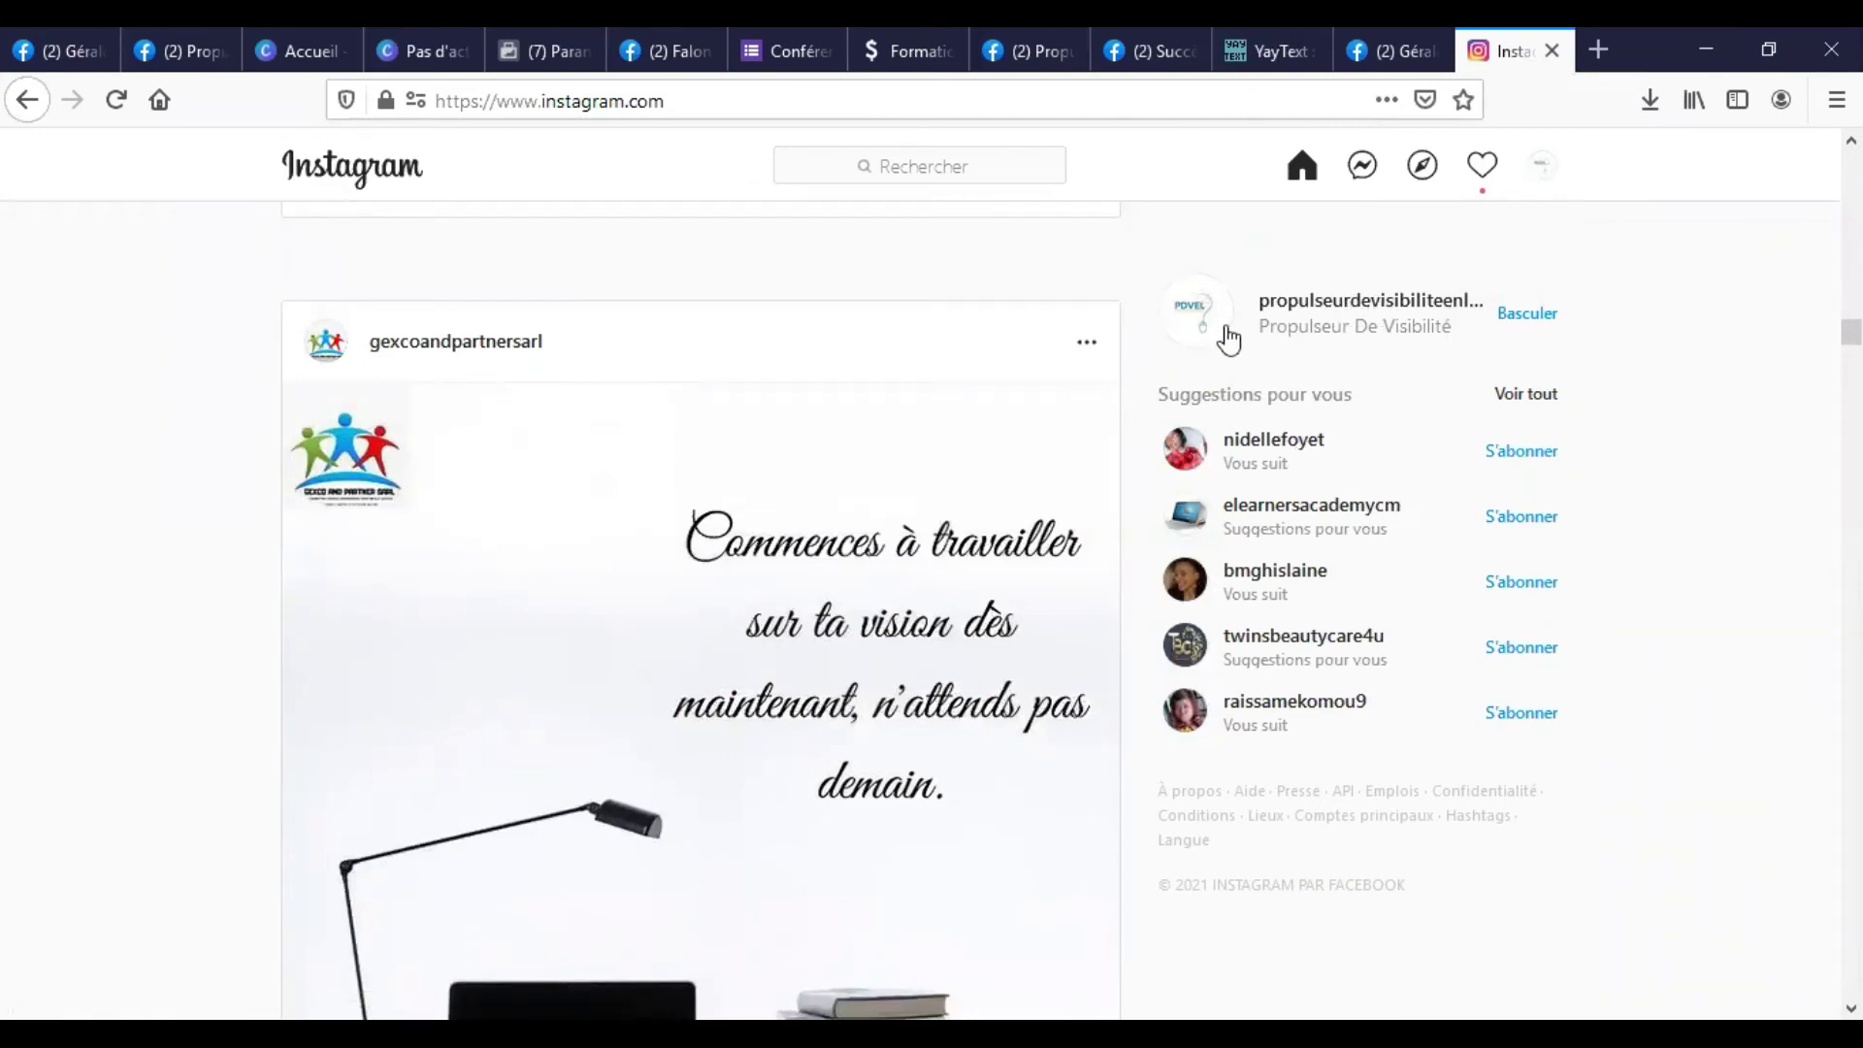
Switch Instagram to the personal account via Changer de compte.
left_click(1538, 174)
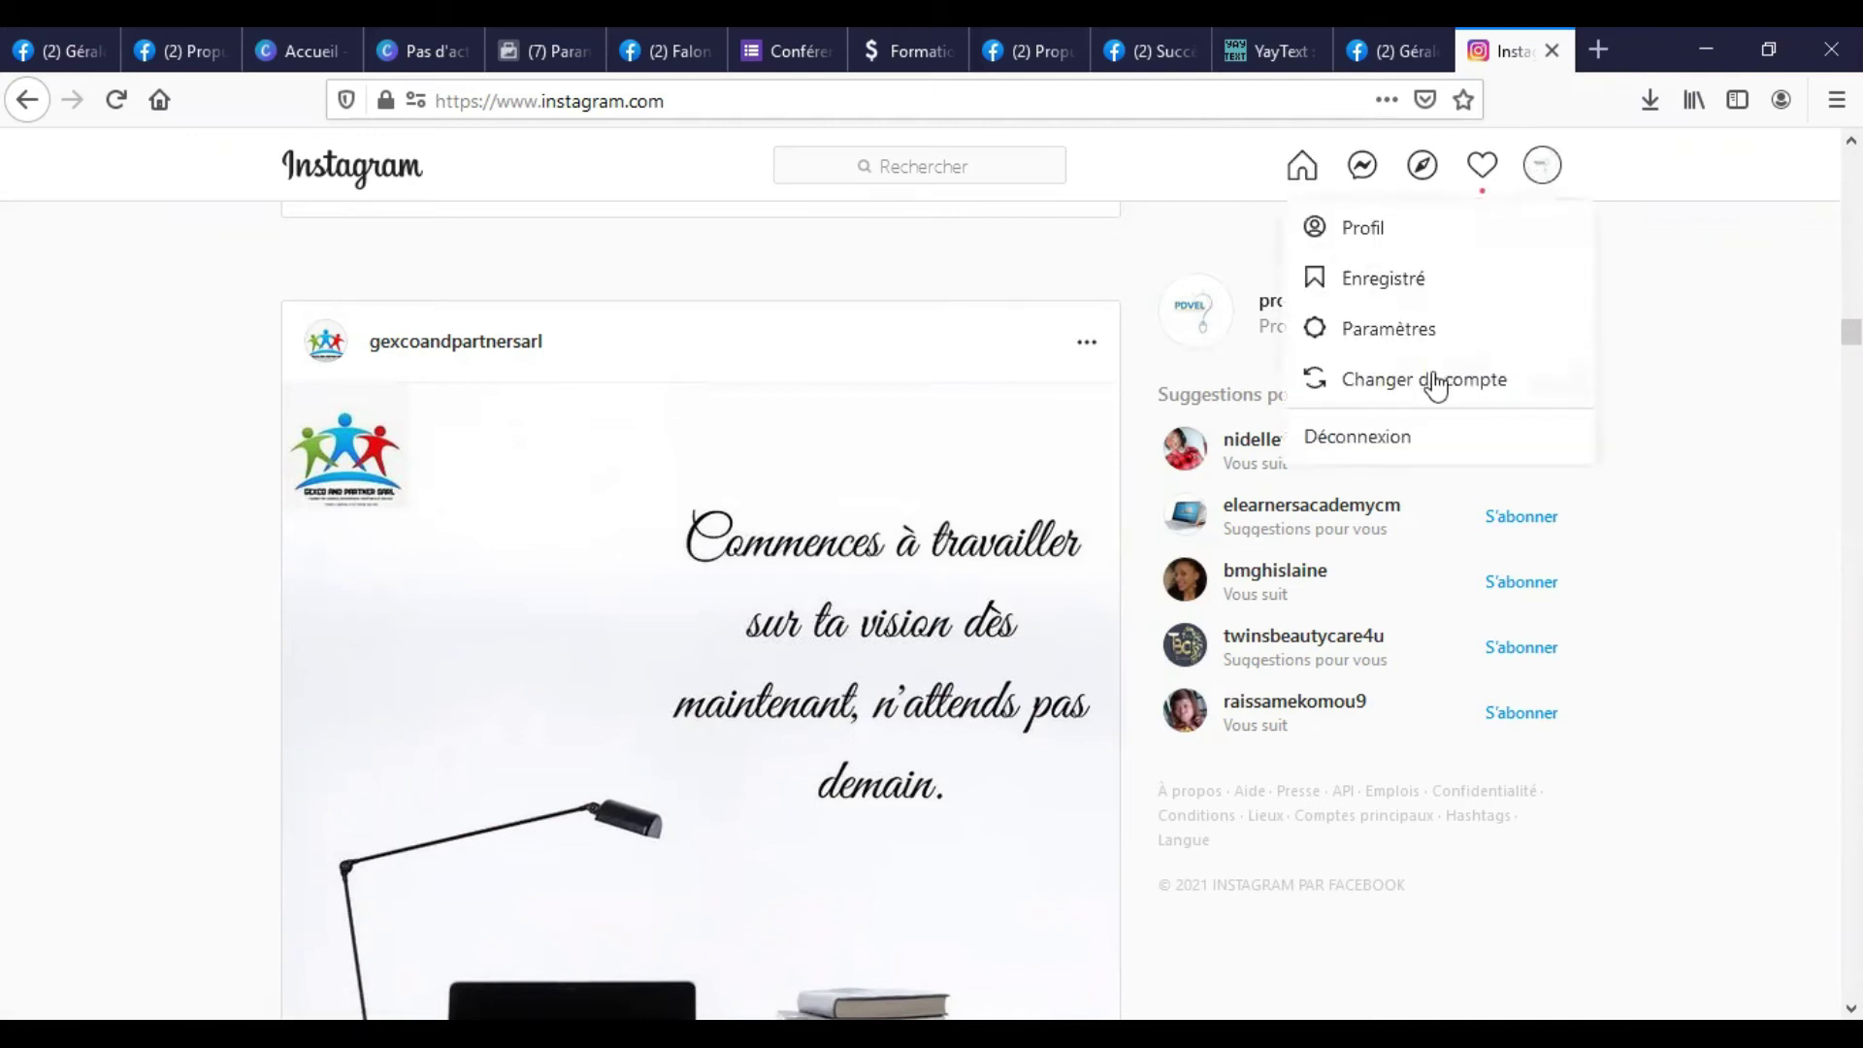
left_click(1379, 398)
left_click(827, 827)
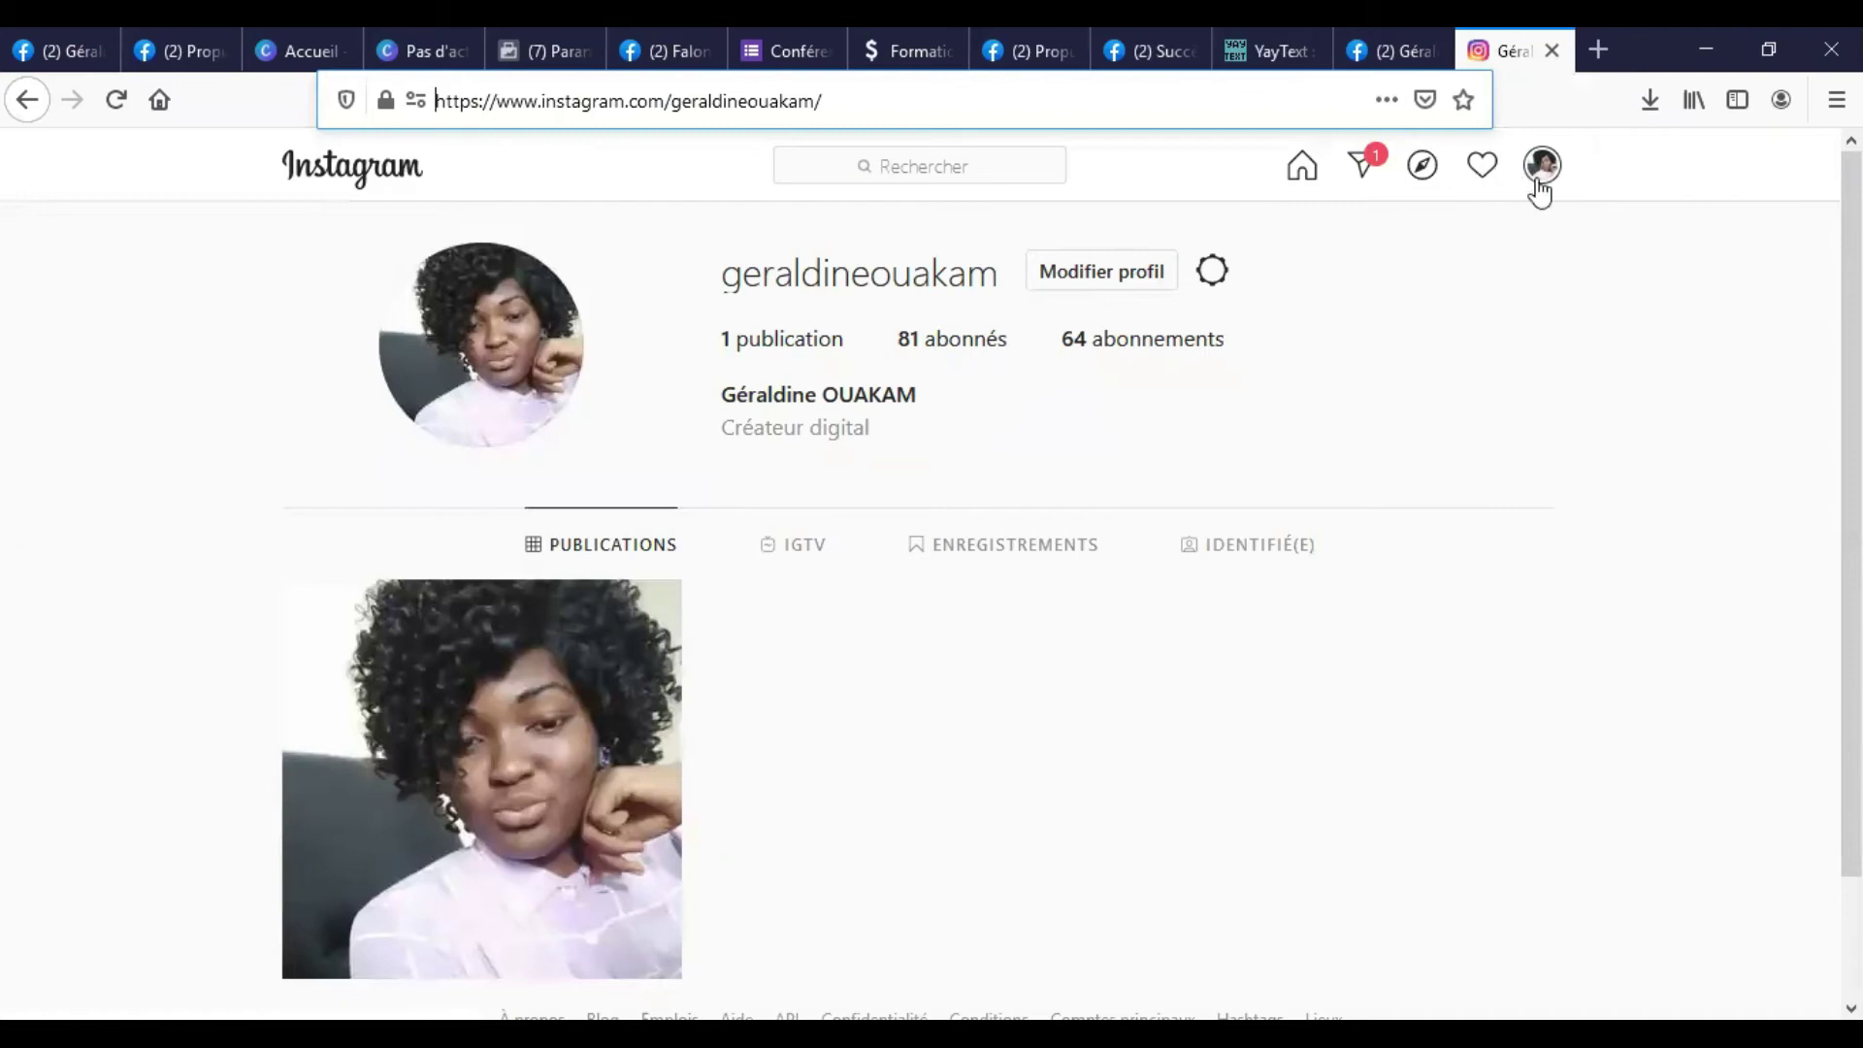
left_click(1539, 185)
left_click(1418, 233)
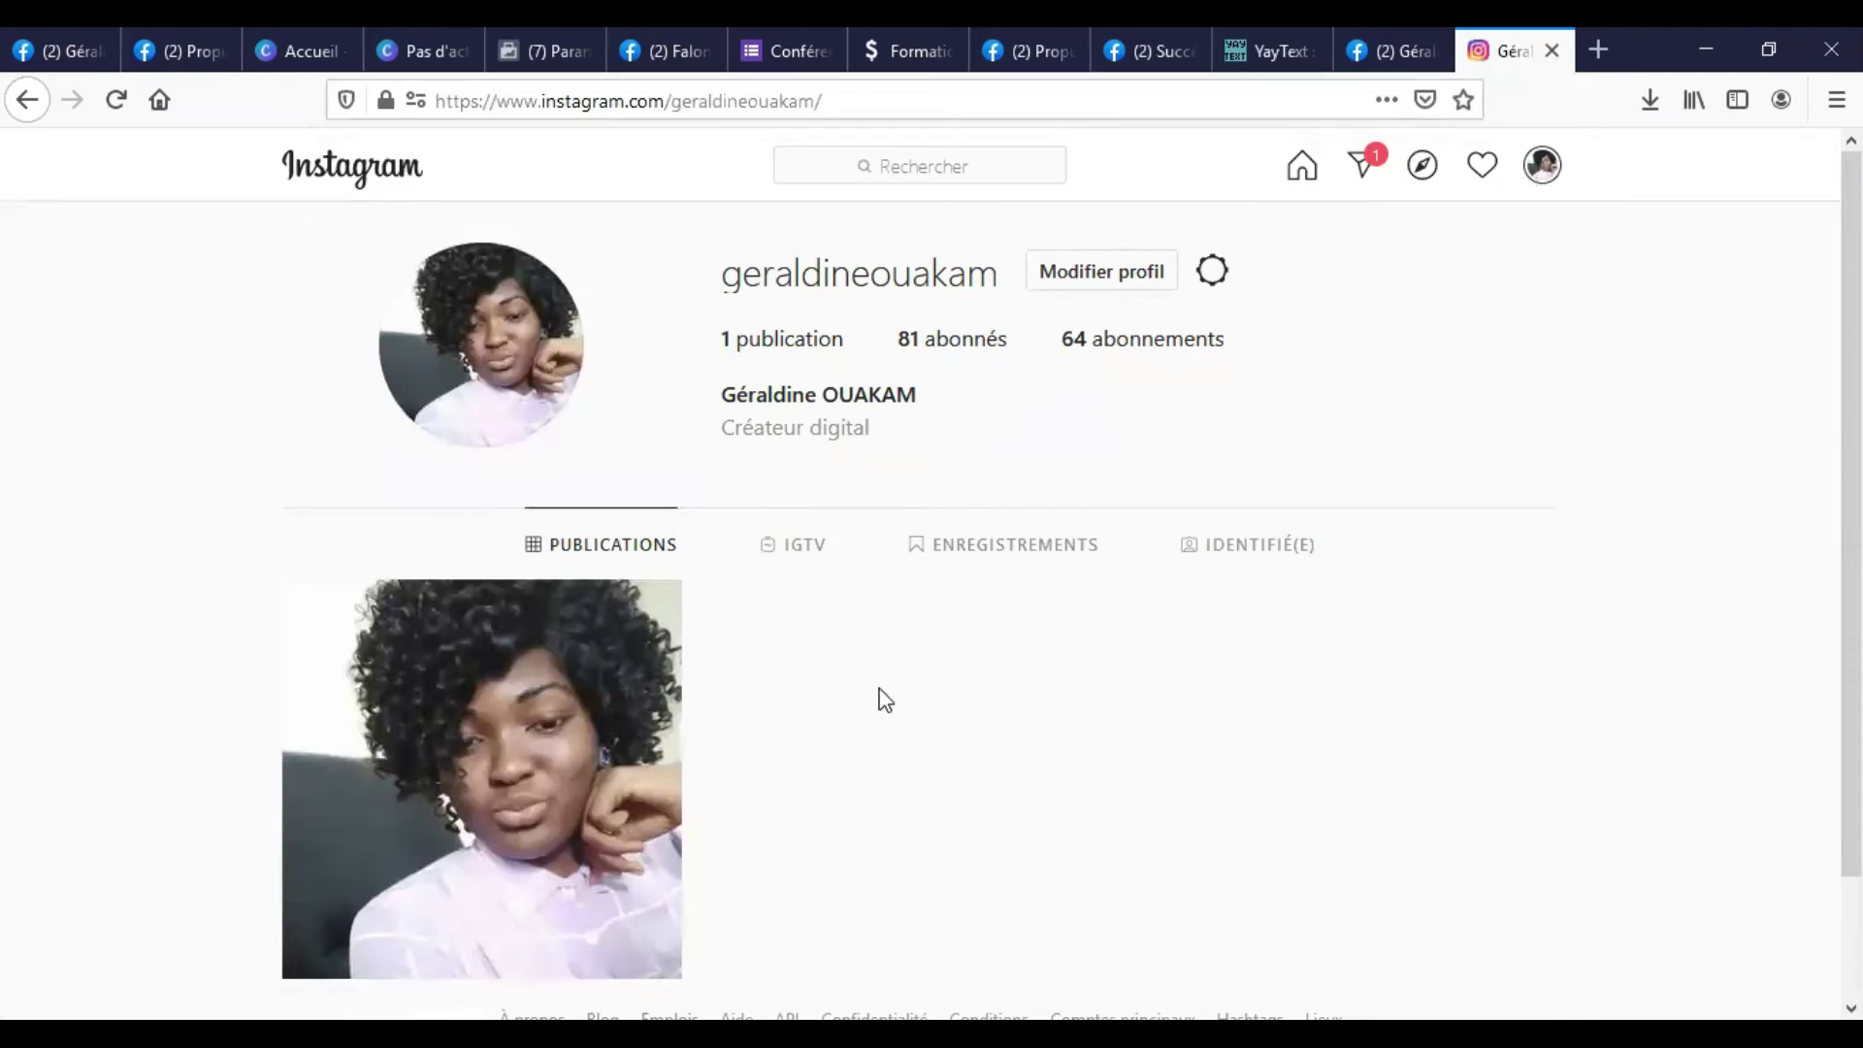
scroll(885, 700, "down", 2)
scroll(1433, 317, "up", 2)
Select the Nom d'utilisateur in profile settings, then return to Facebook.
left_click(1541, 167)
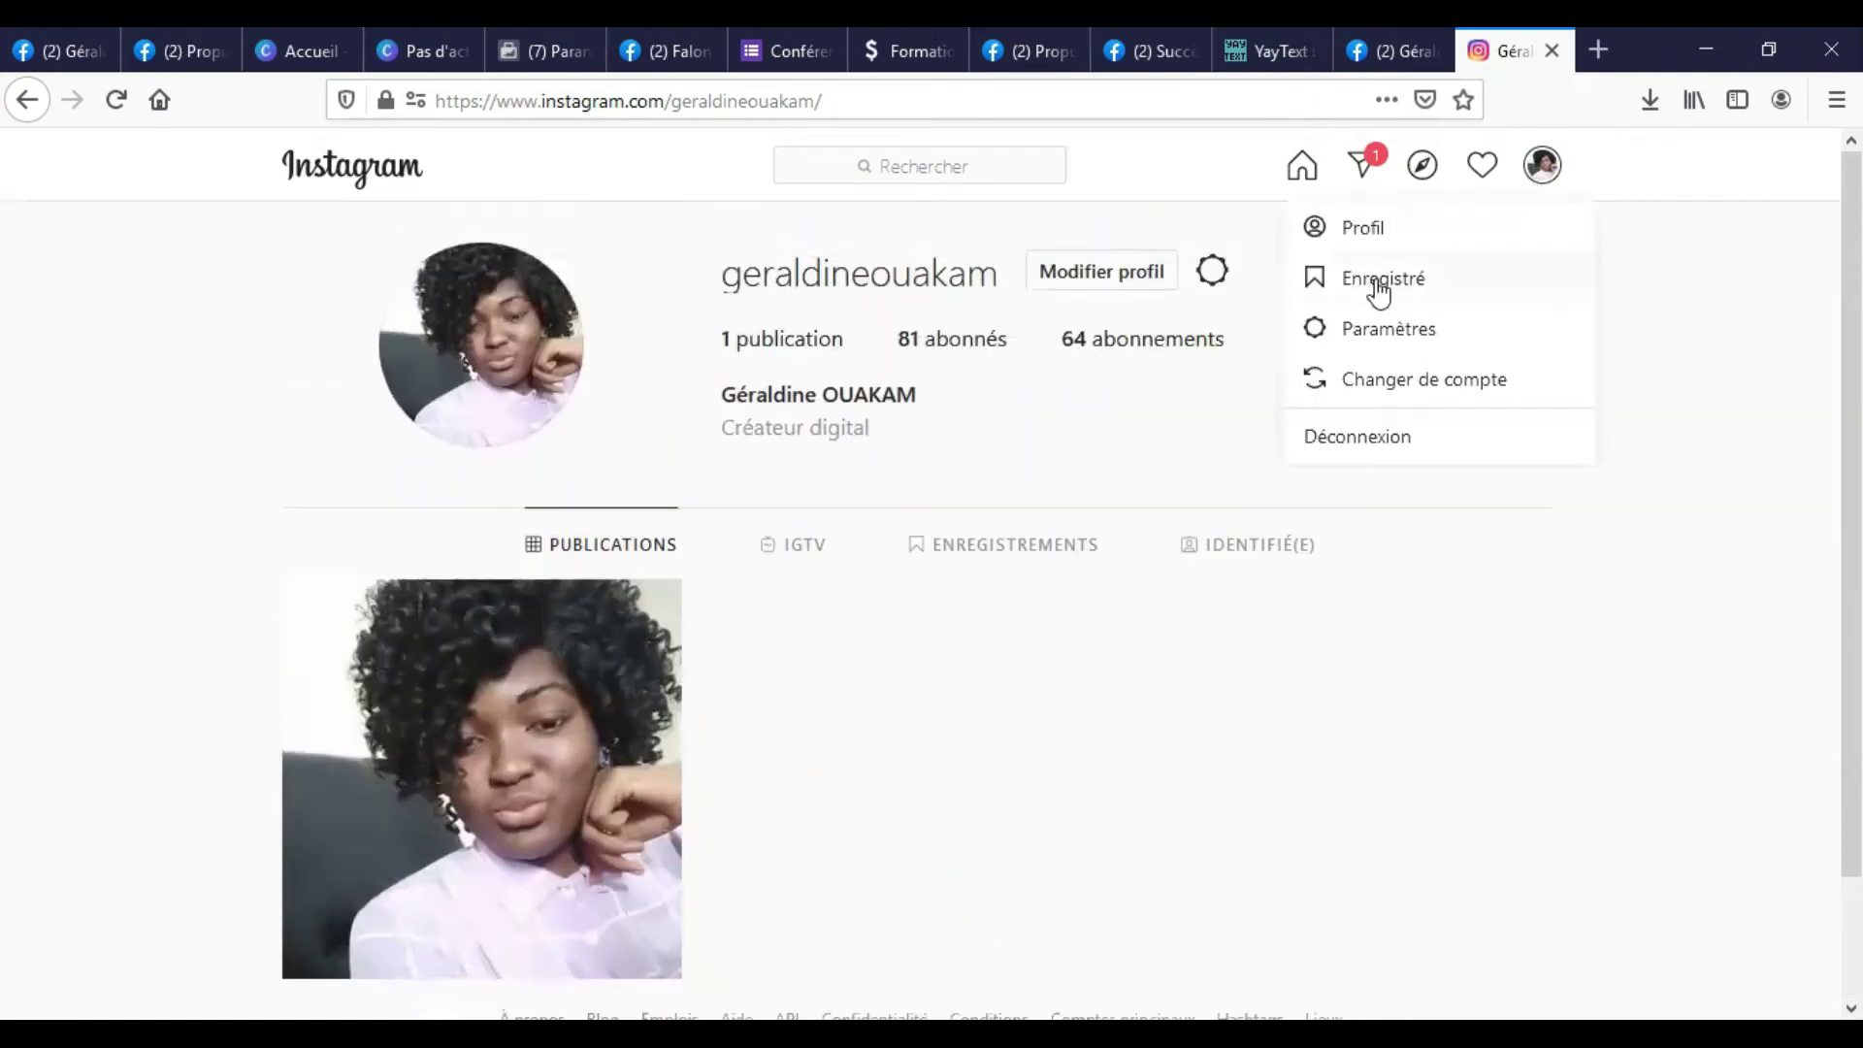
left_click(1360, 336)
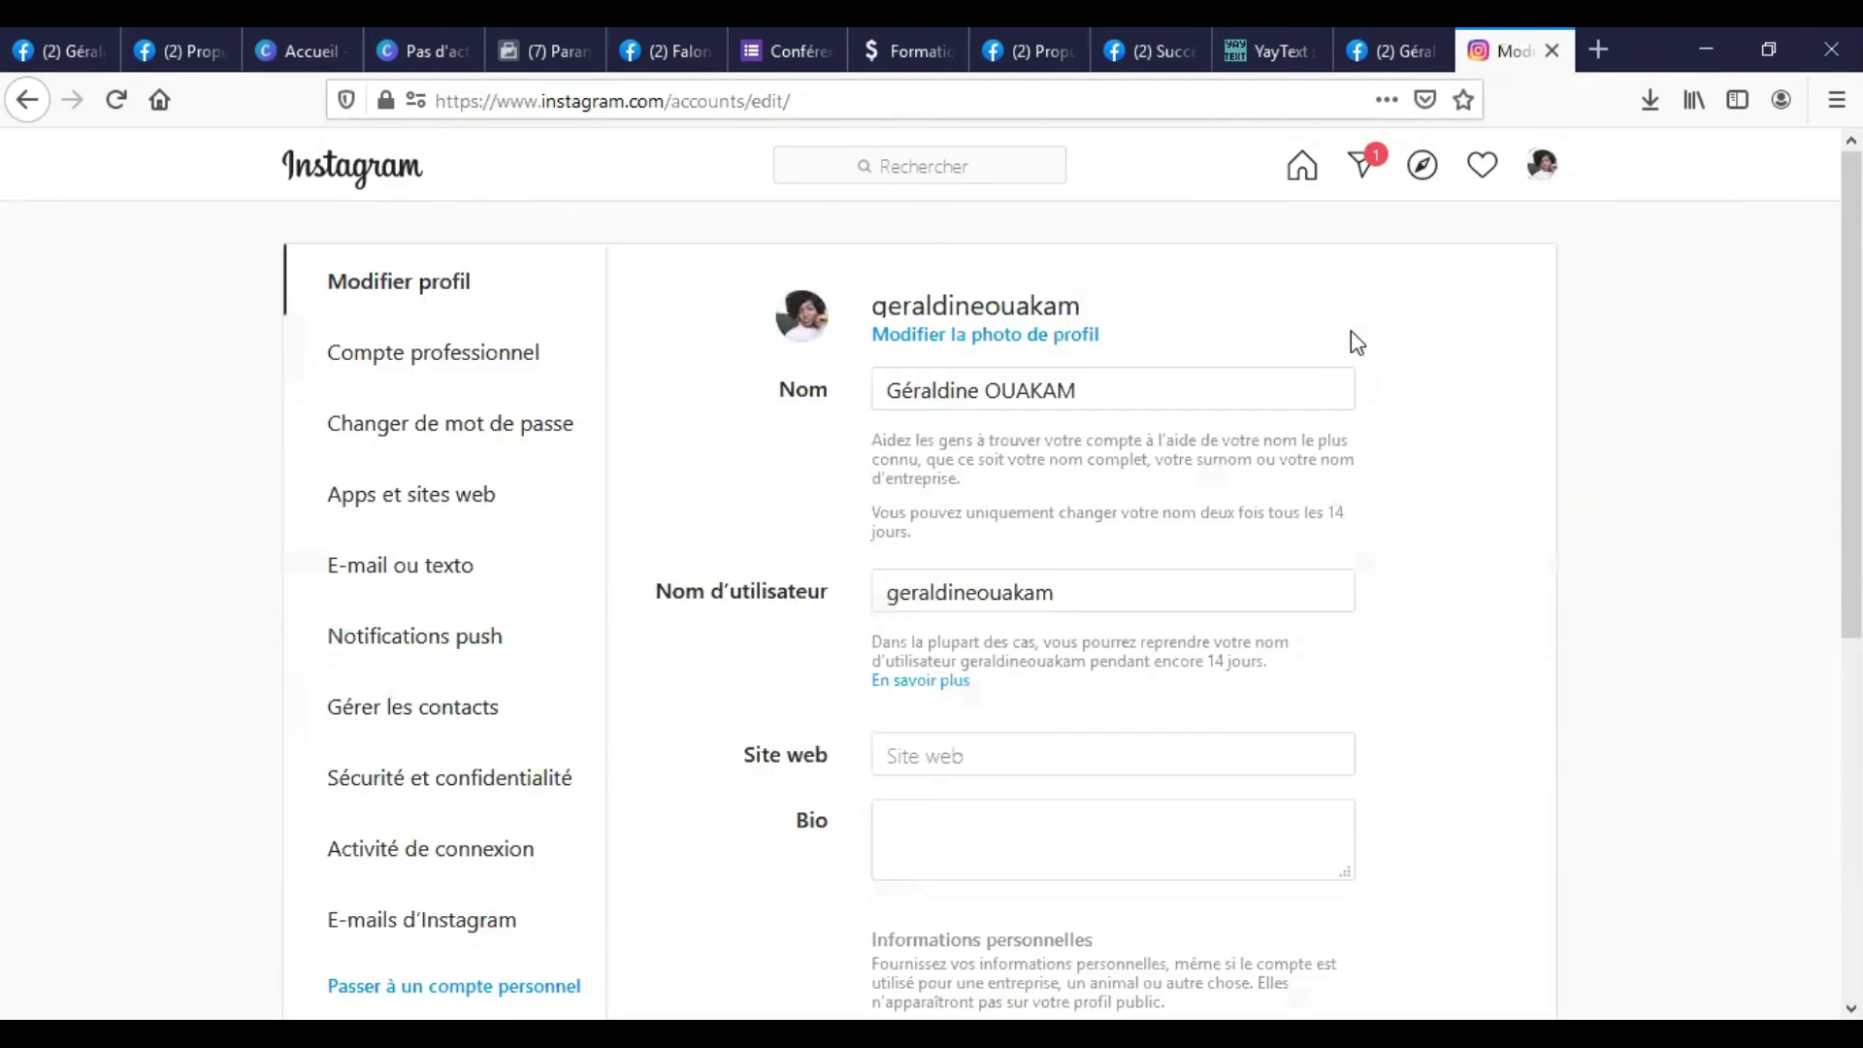
left_click_drag(1082, 596, 878, 604)
key("ctrl+c")
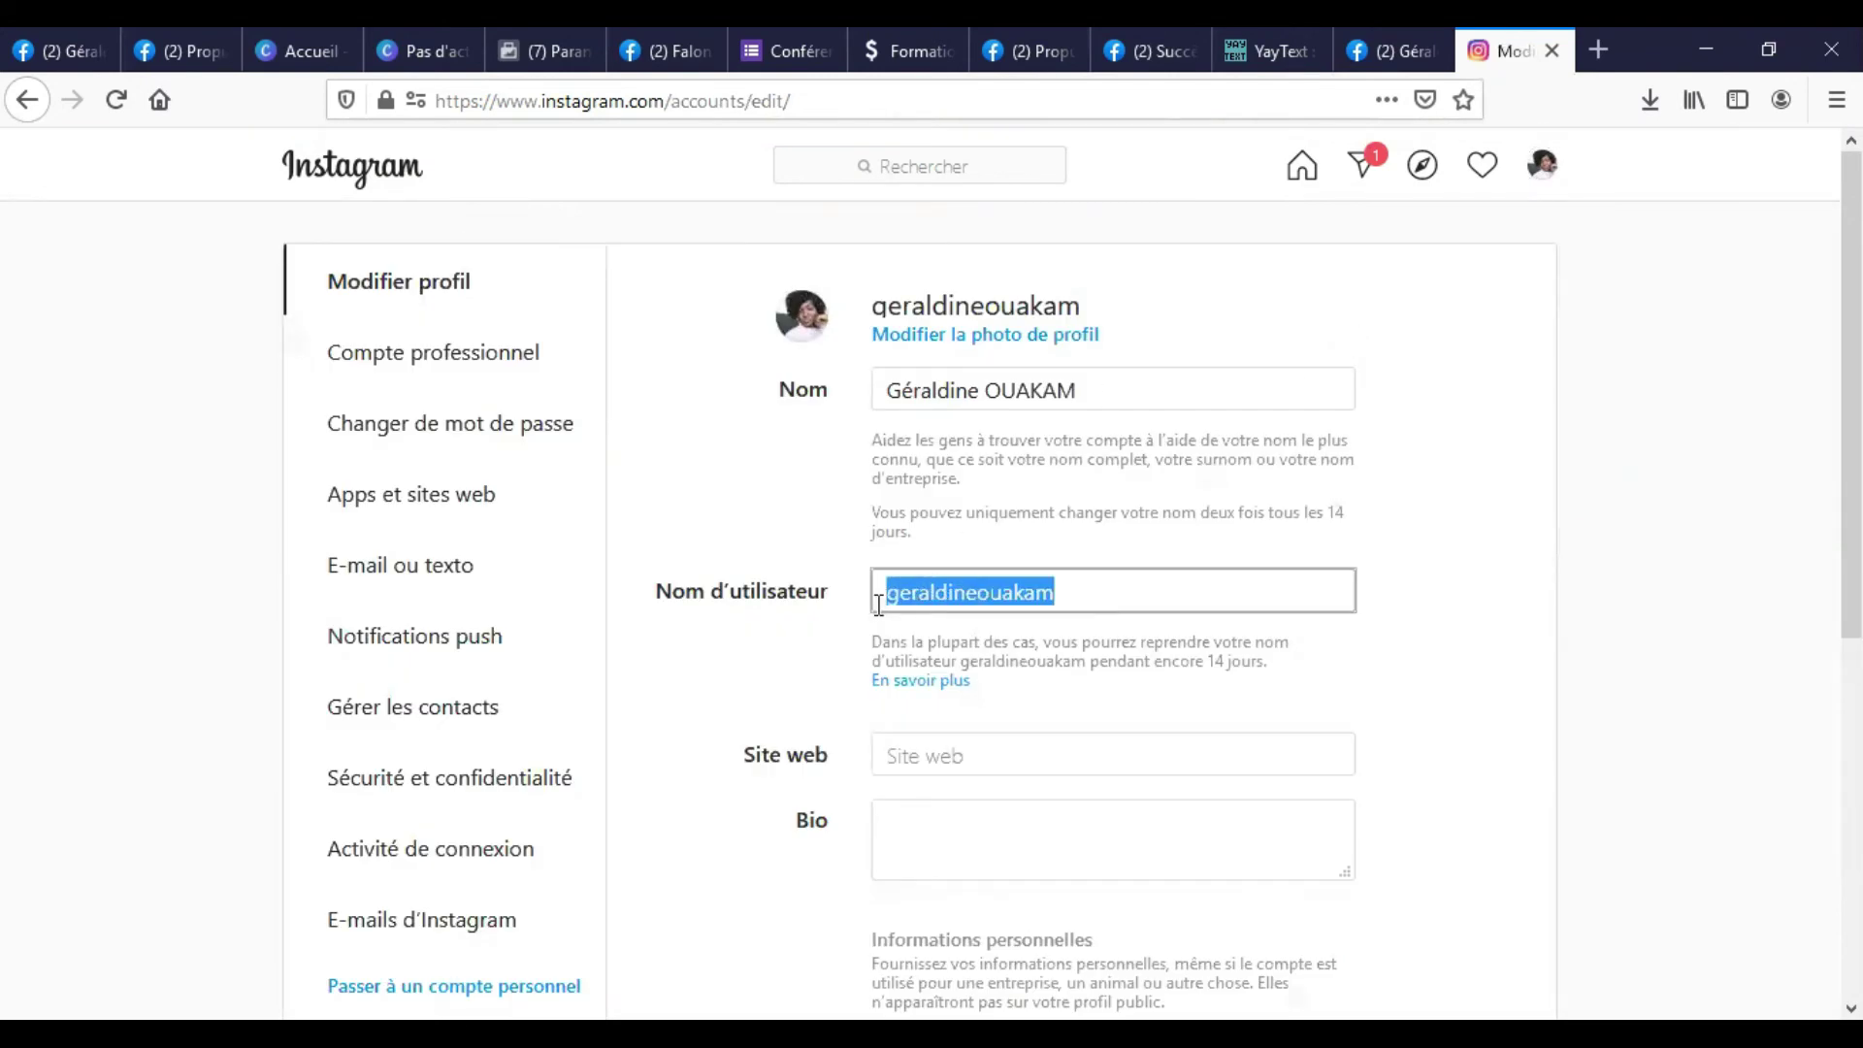
left_click(1410, 44)
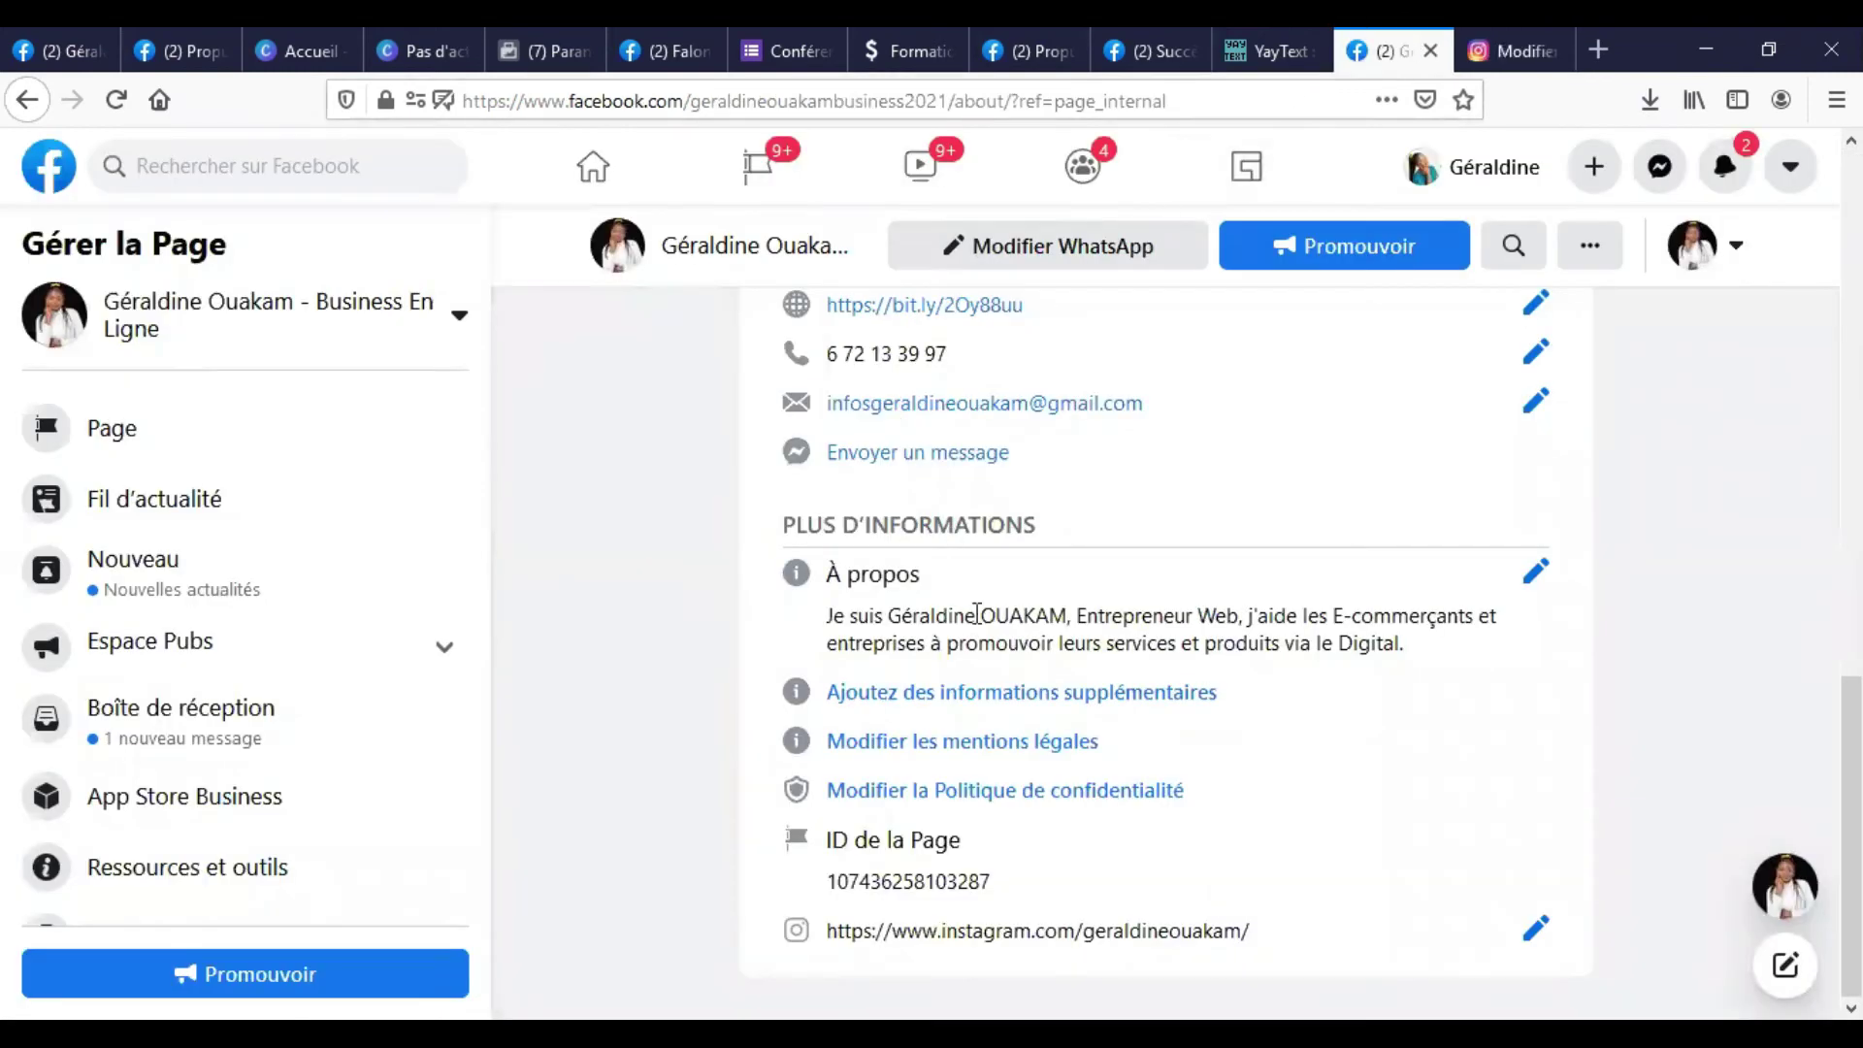
Paste the Instagram username into the other-accounts field and save it.
left_click(1534, 931)
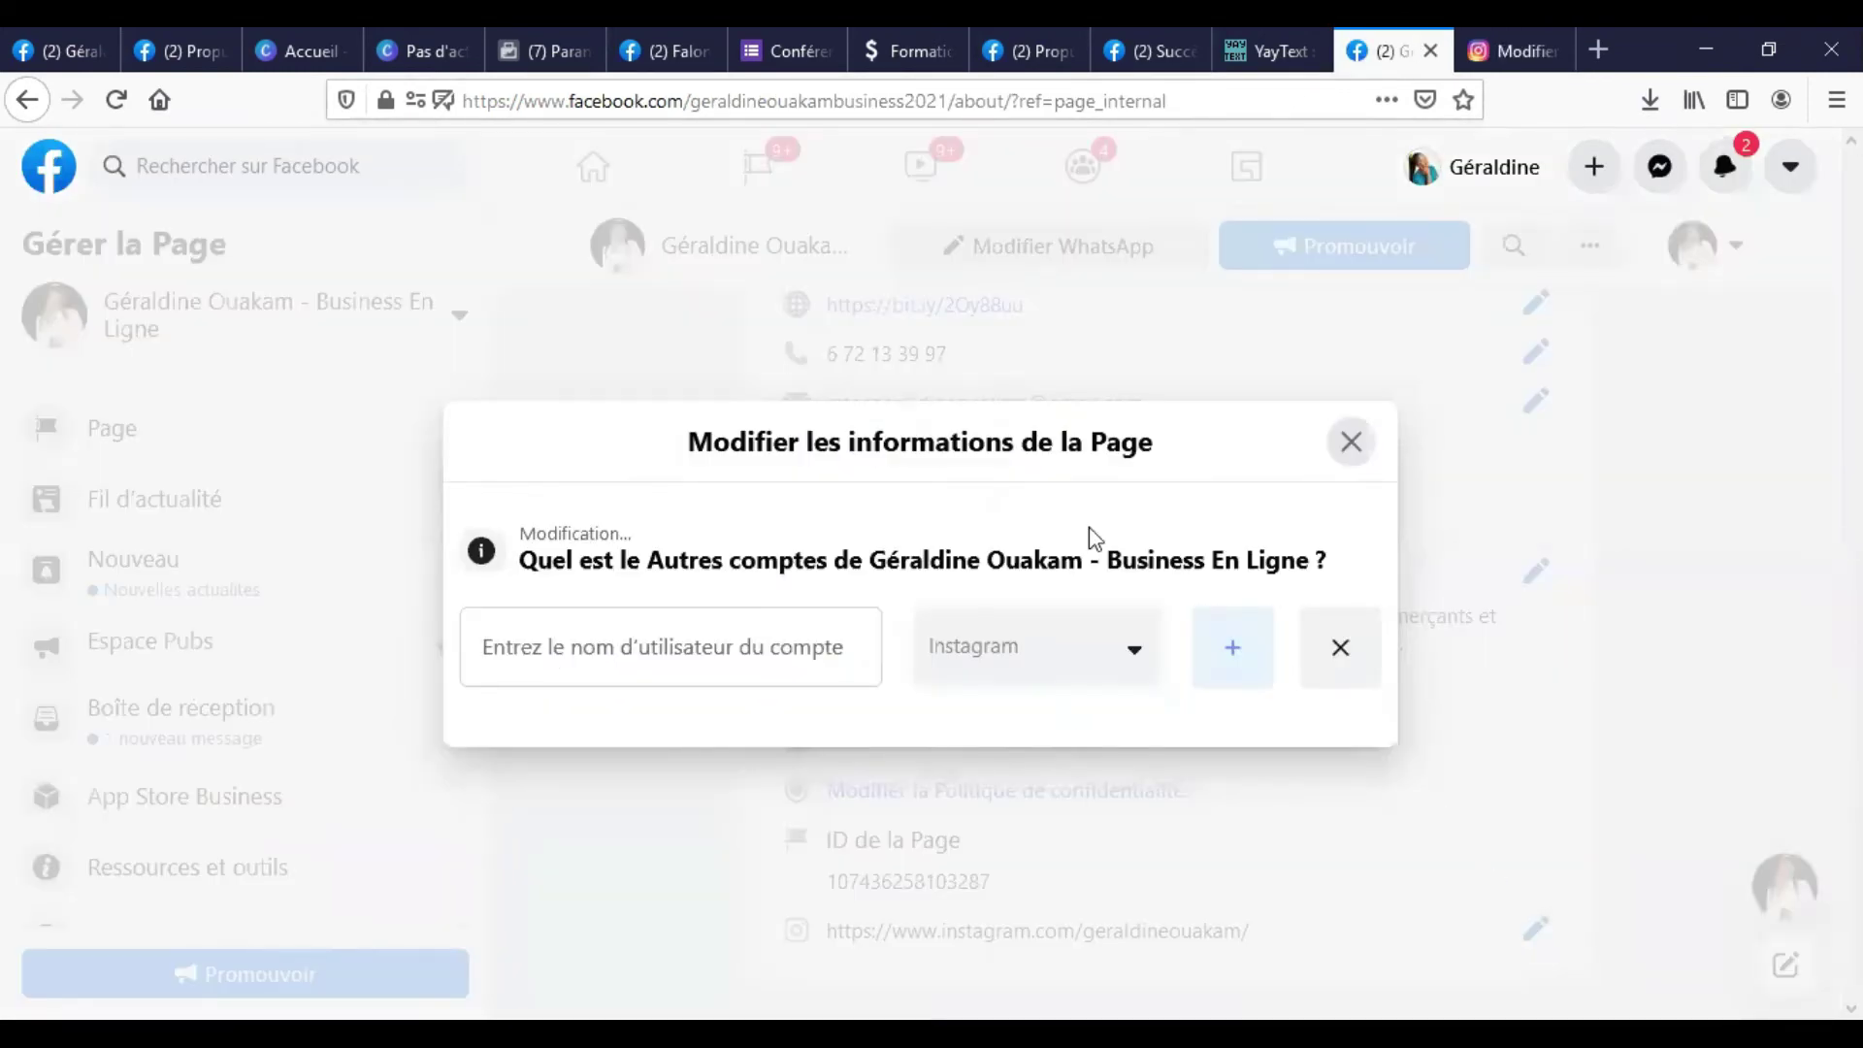
left_click(719, 648)
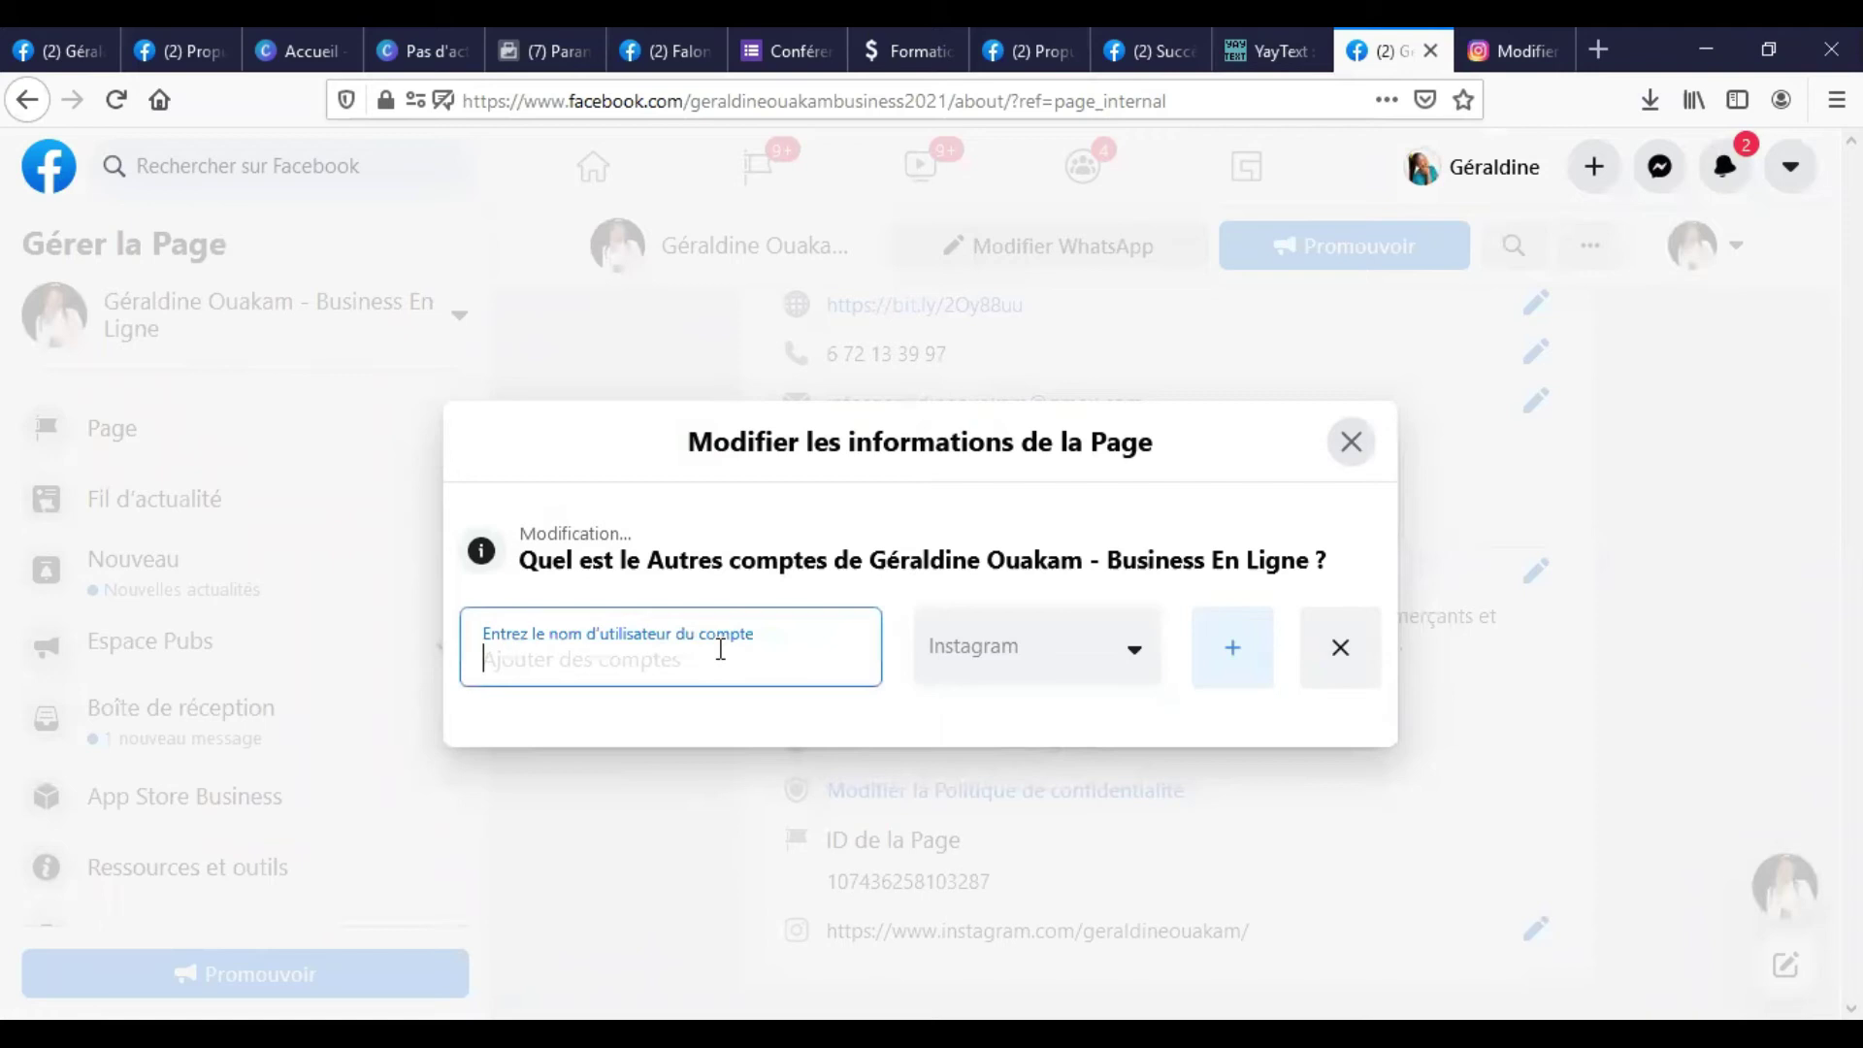
key("ctrl+v")
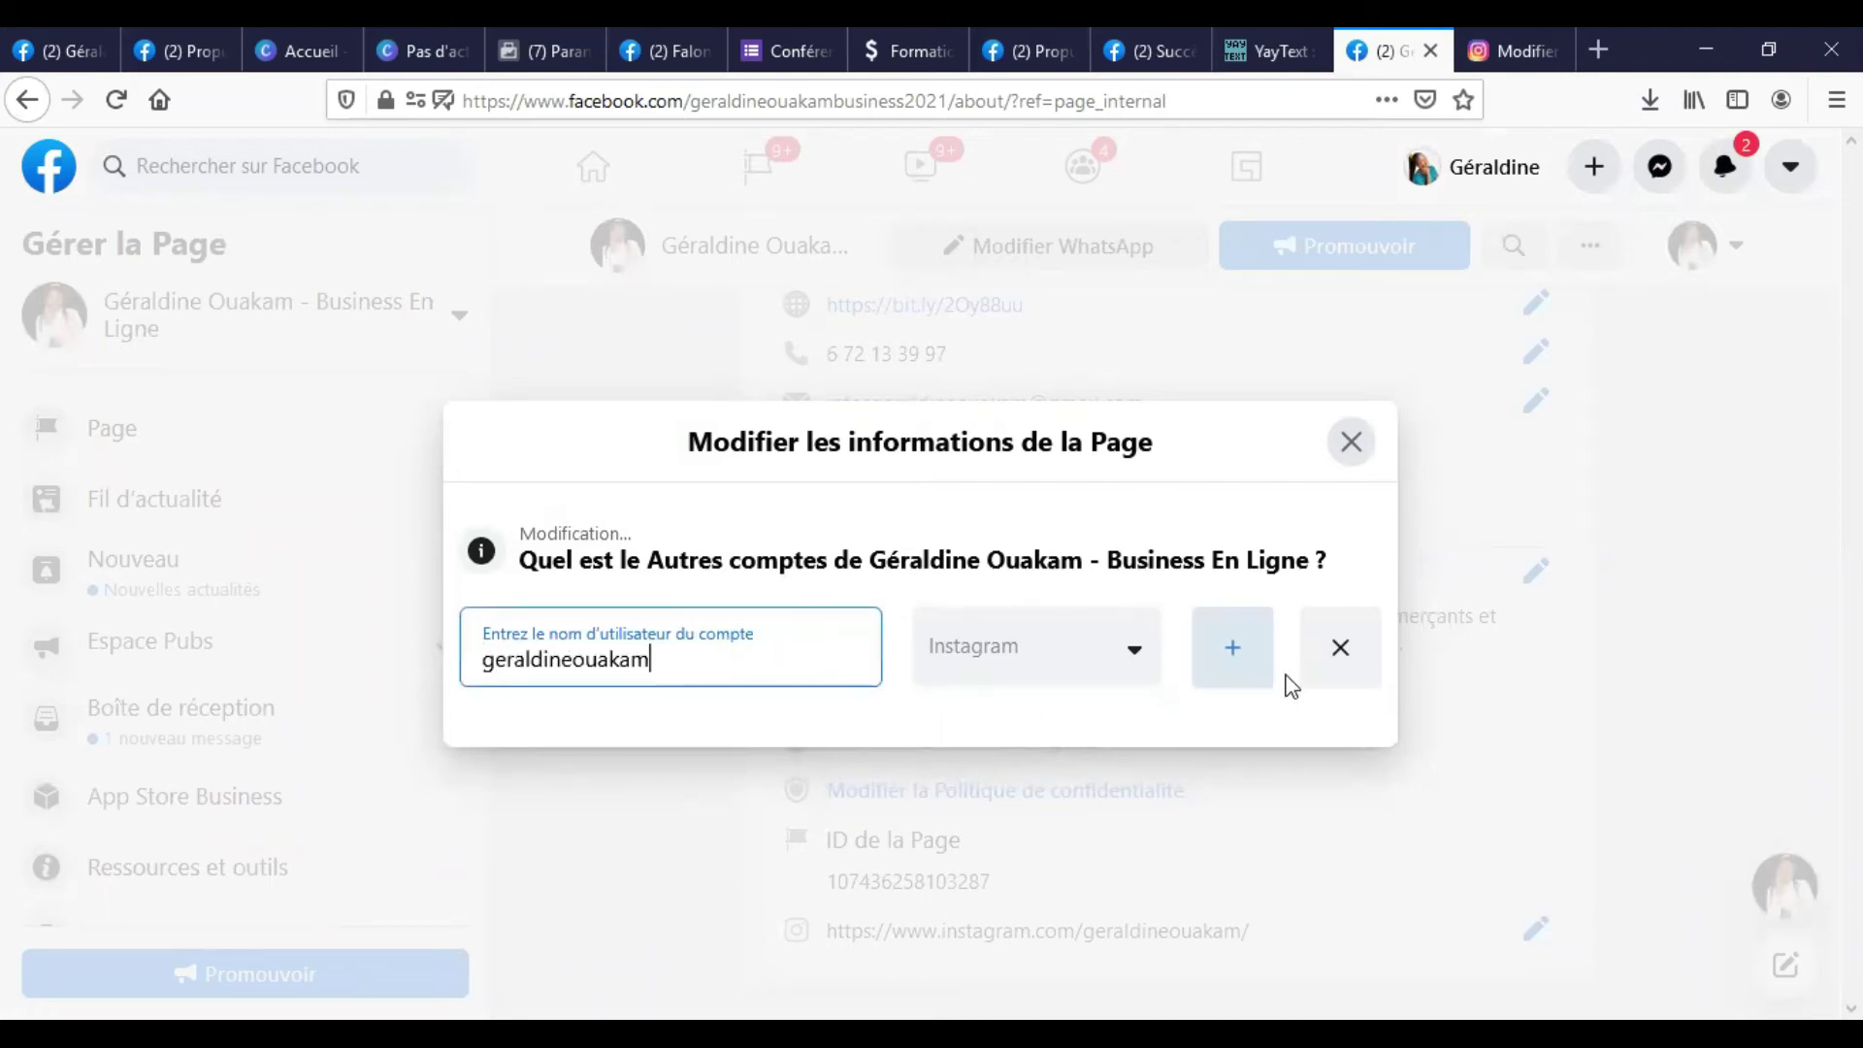
left_click(1291, 811)
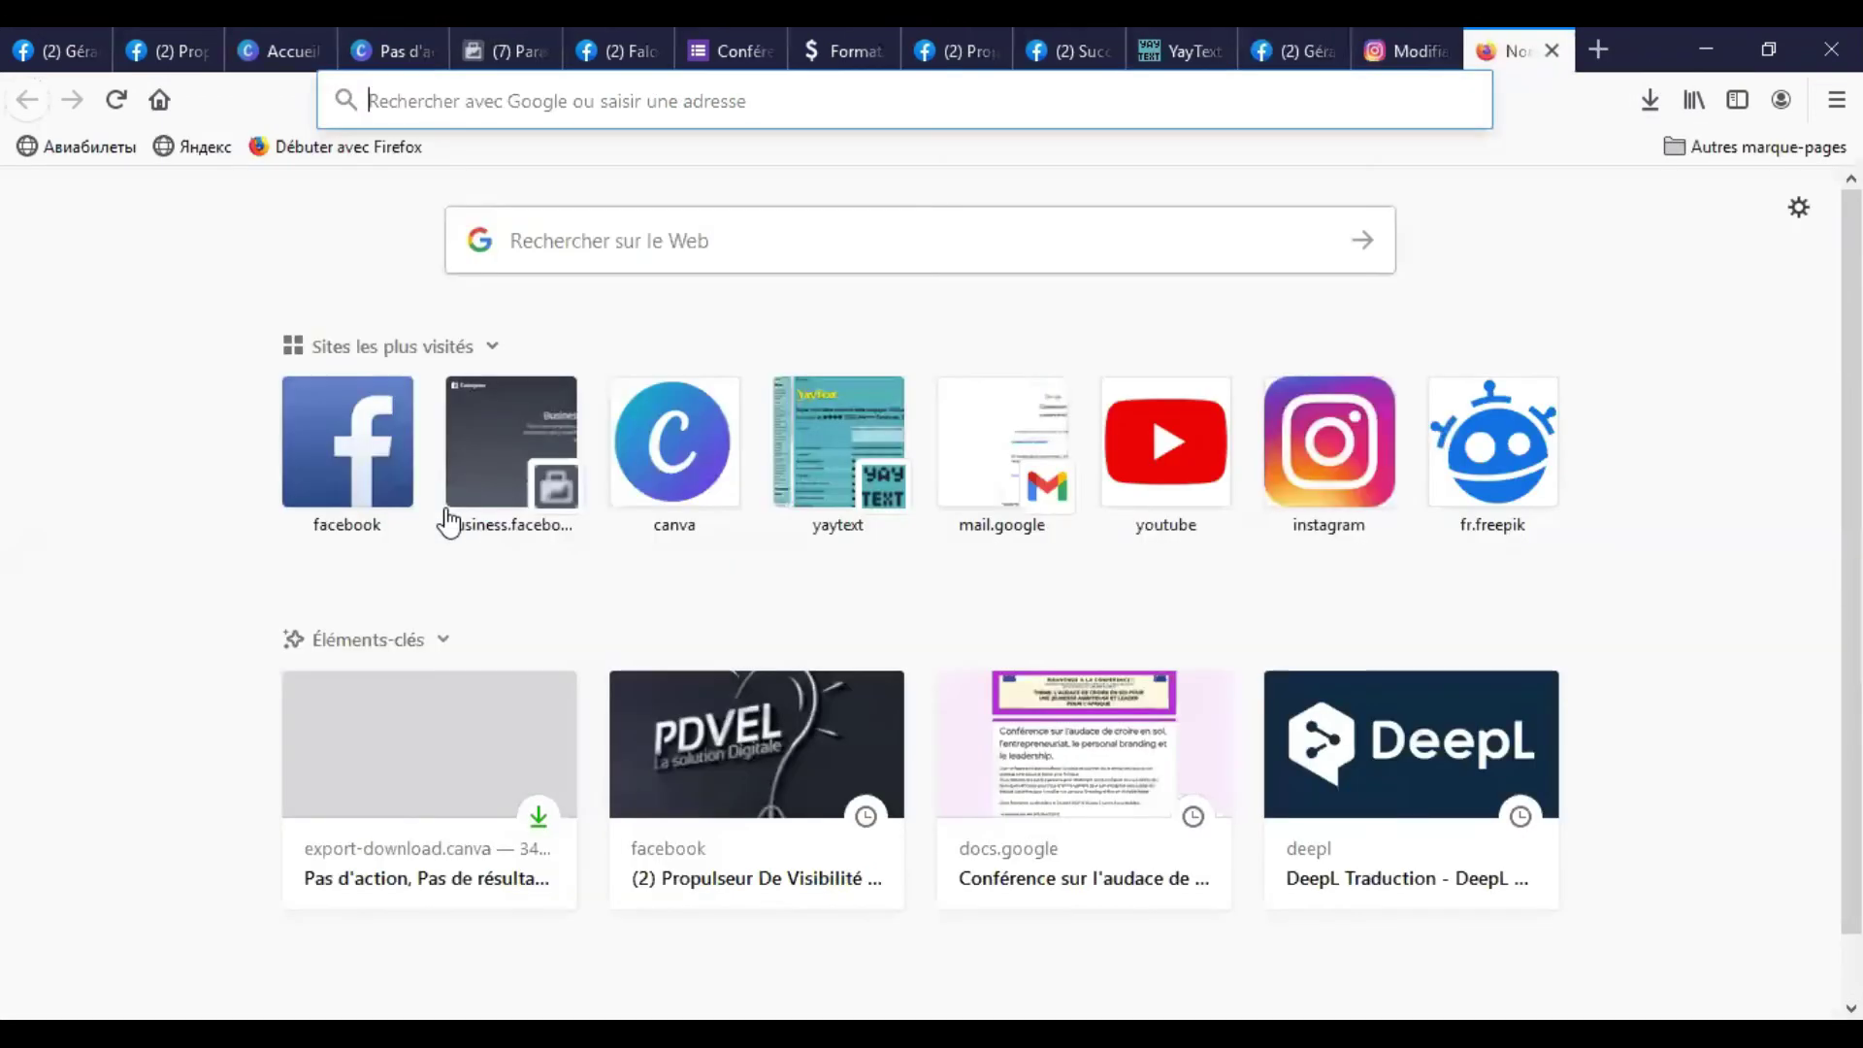
key("ctrl+t")
left_click(1281, 41)
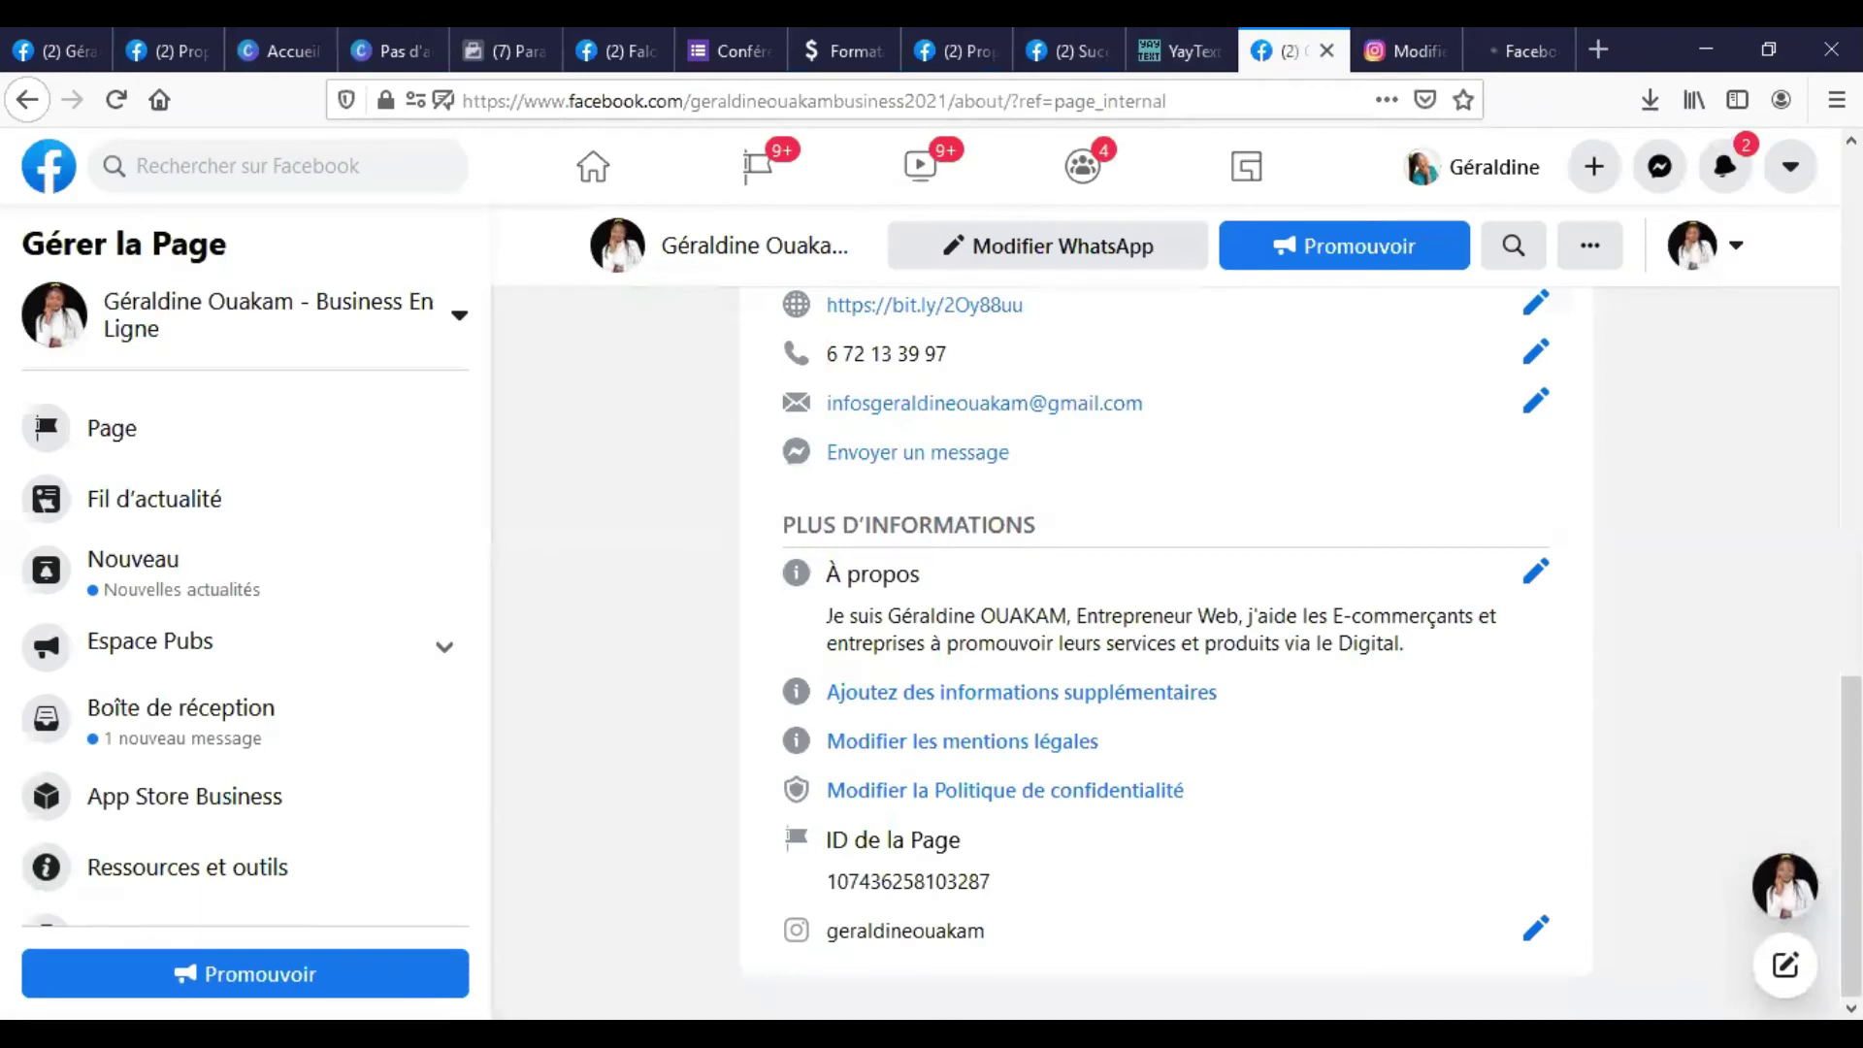
Change the linked account platform to WhatsApp, enter the page's account name, and save.
left_click(1536, 931)
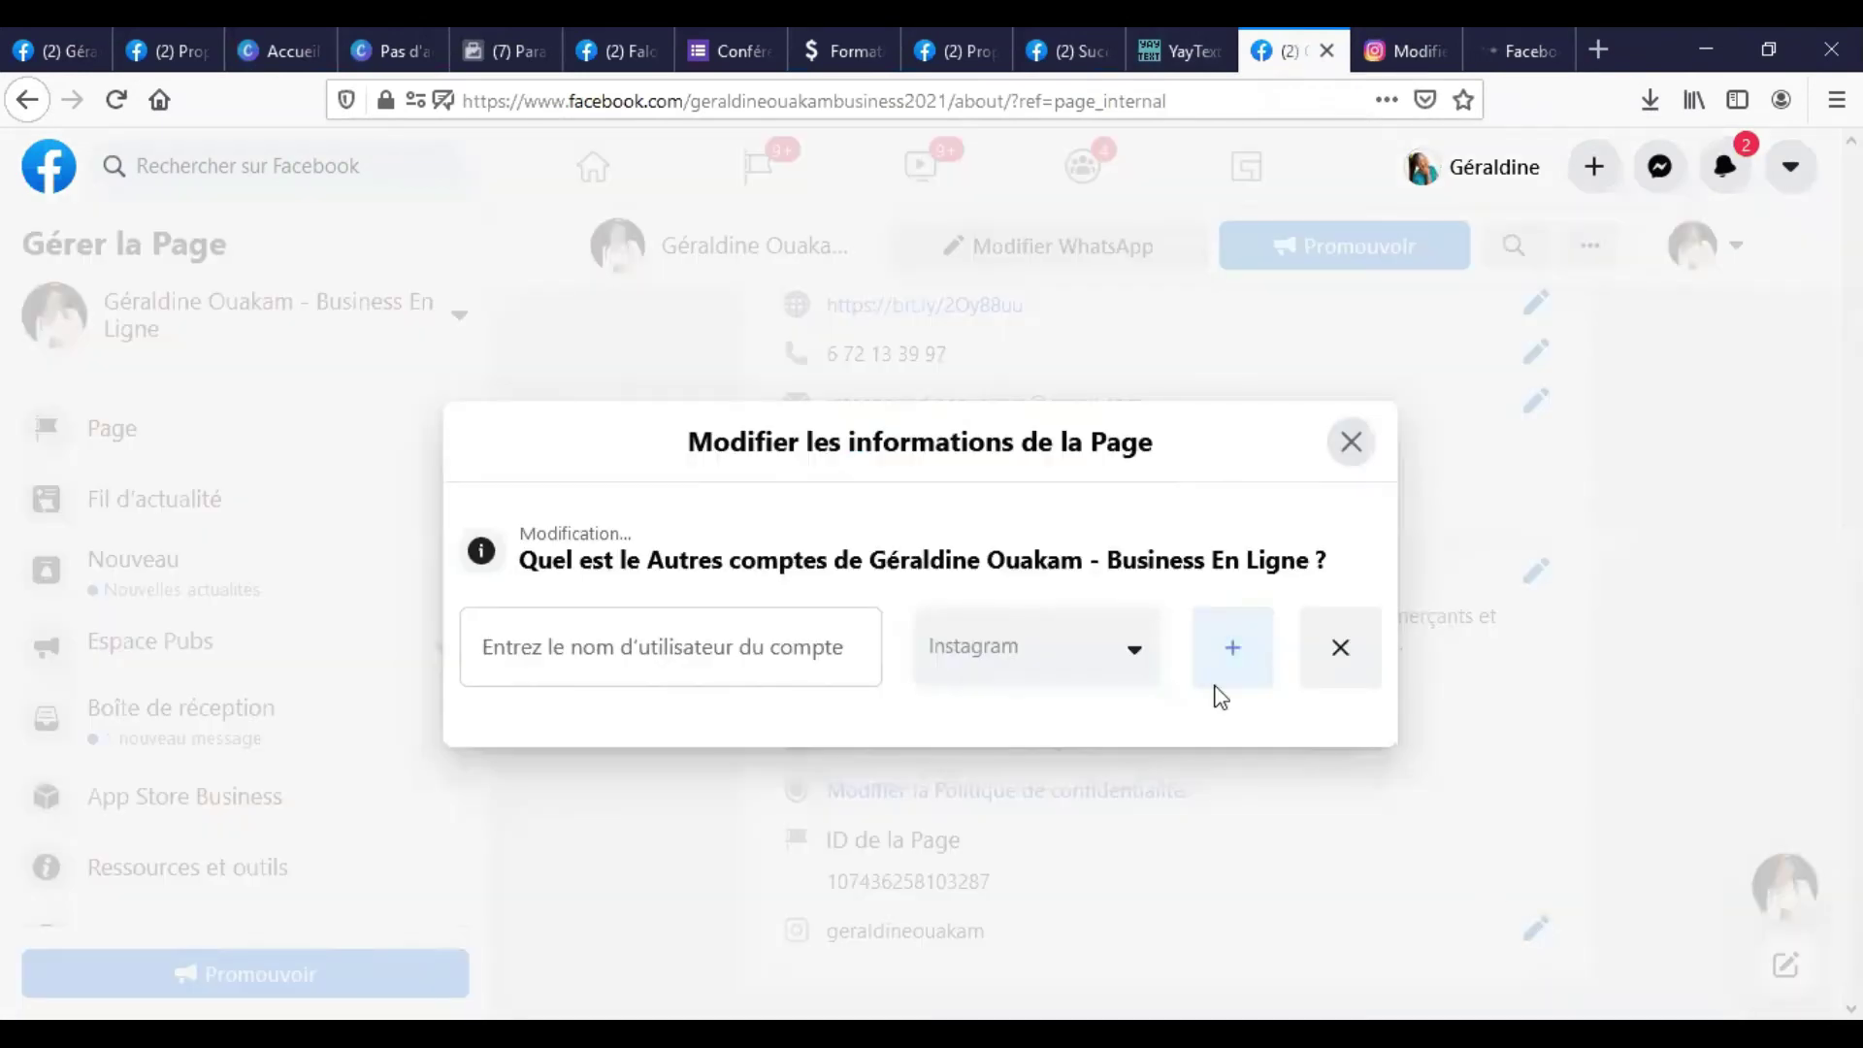
left_click(1143, 662)
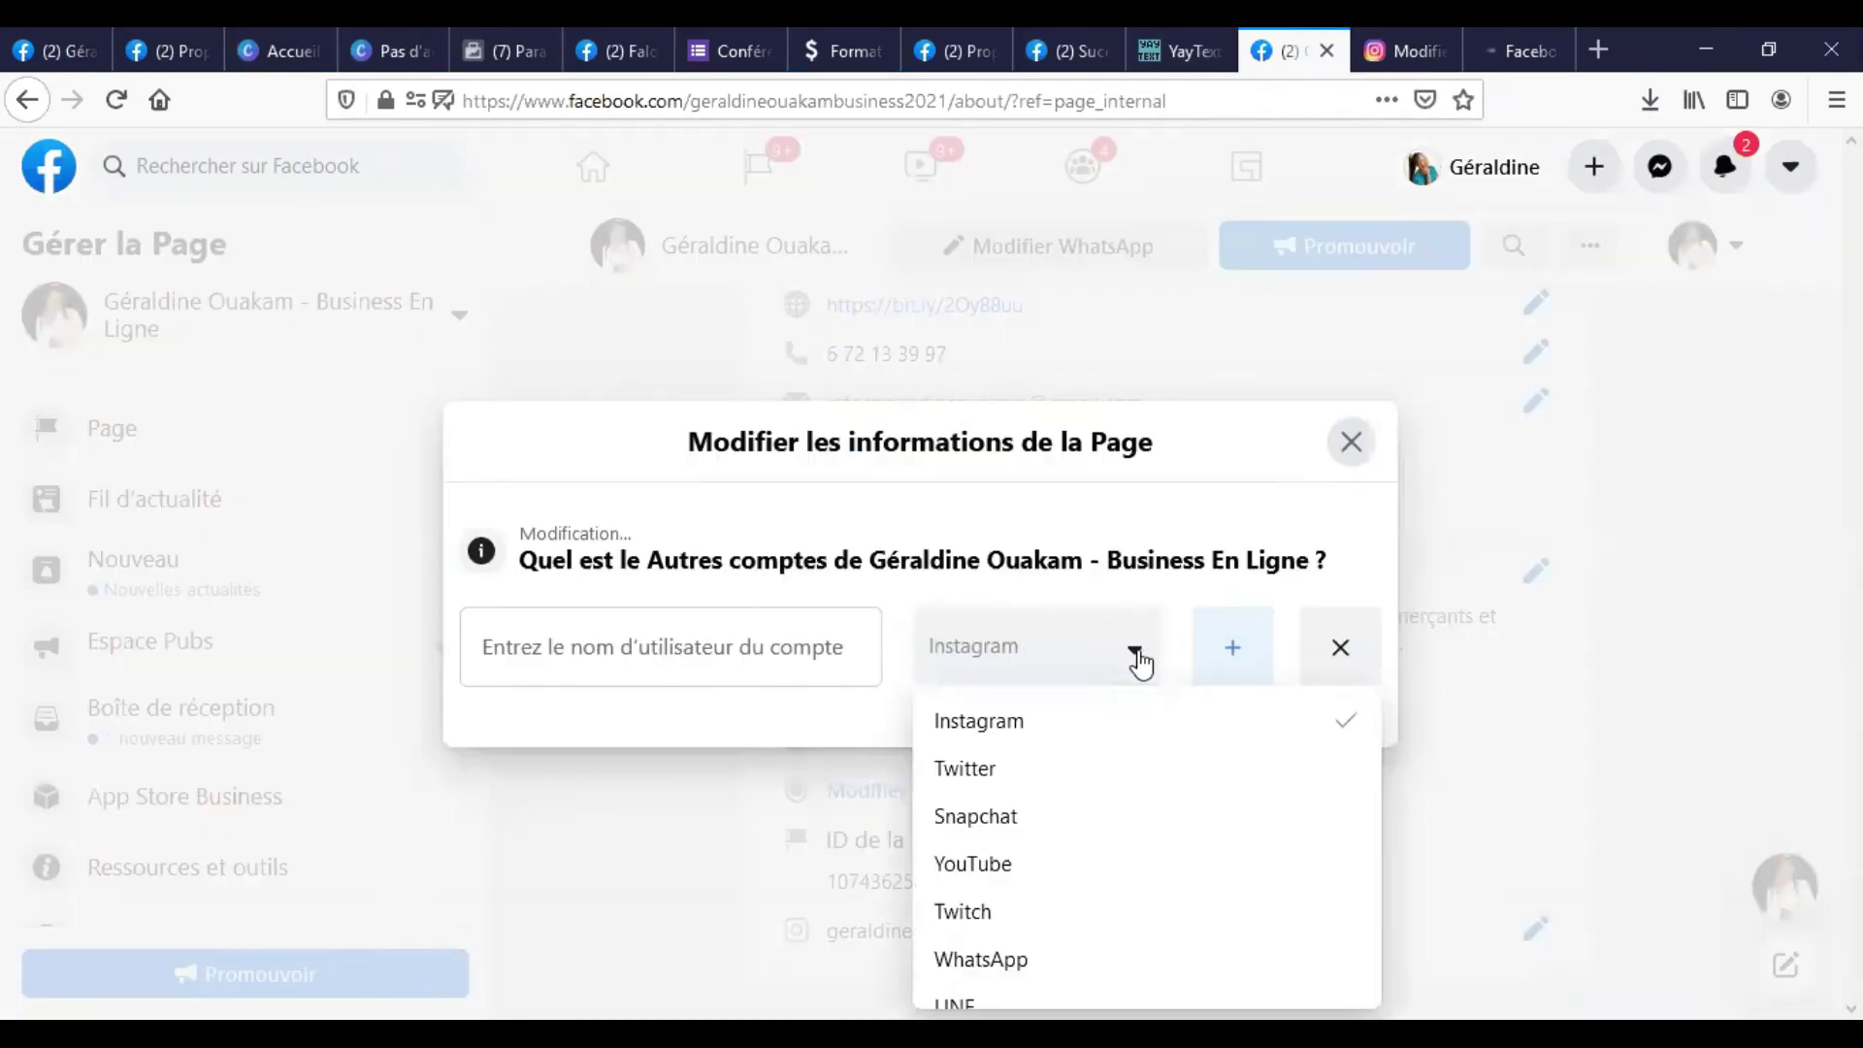
scroll(1038, 781, "down", 2)
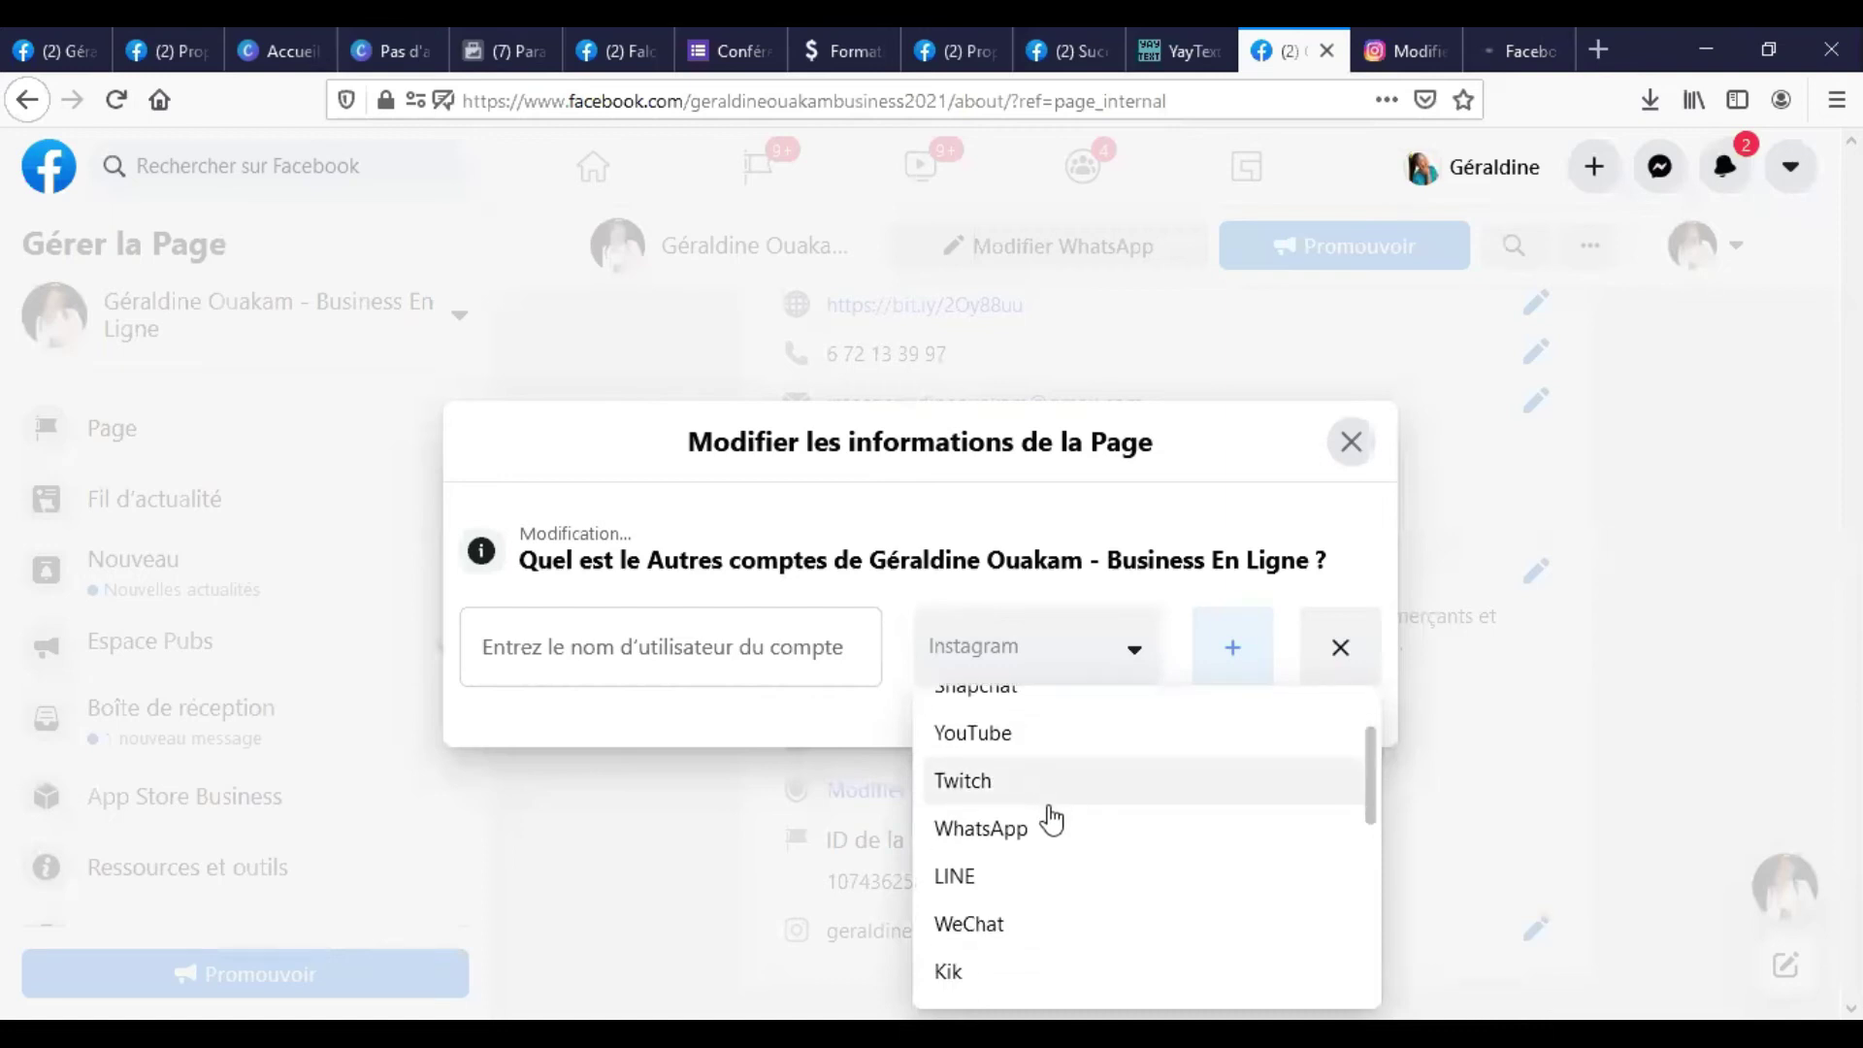
left_click(1027, 833)
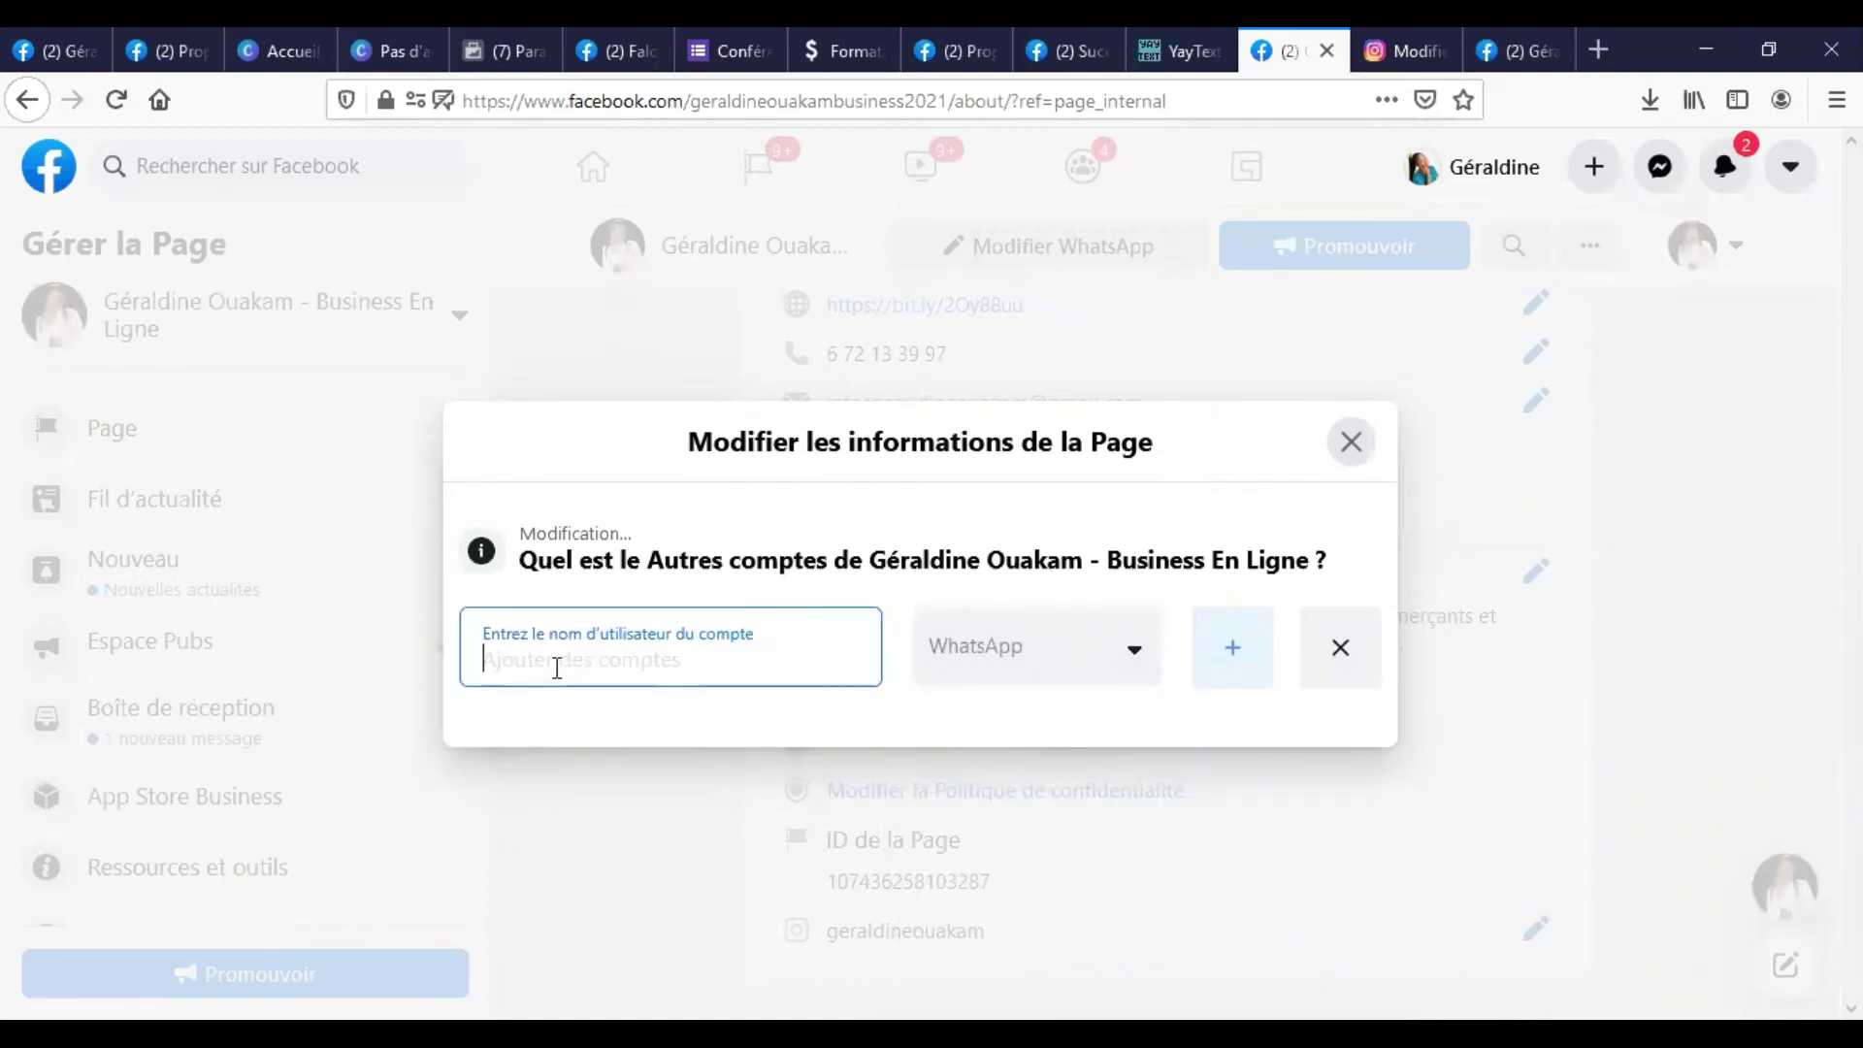
type("P")
key("BackSpace")
type("p")
key("BackSpace")
type("propulseur de visibilité")
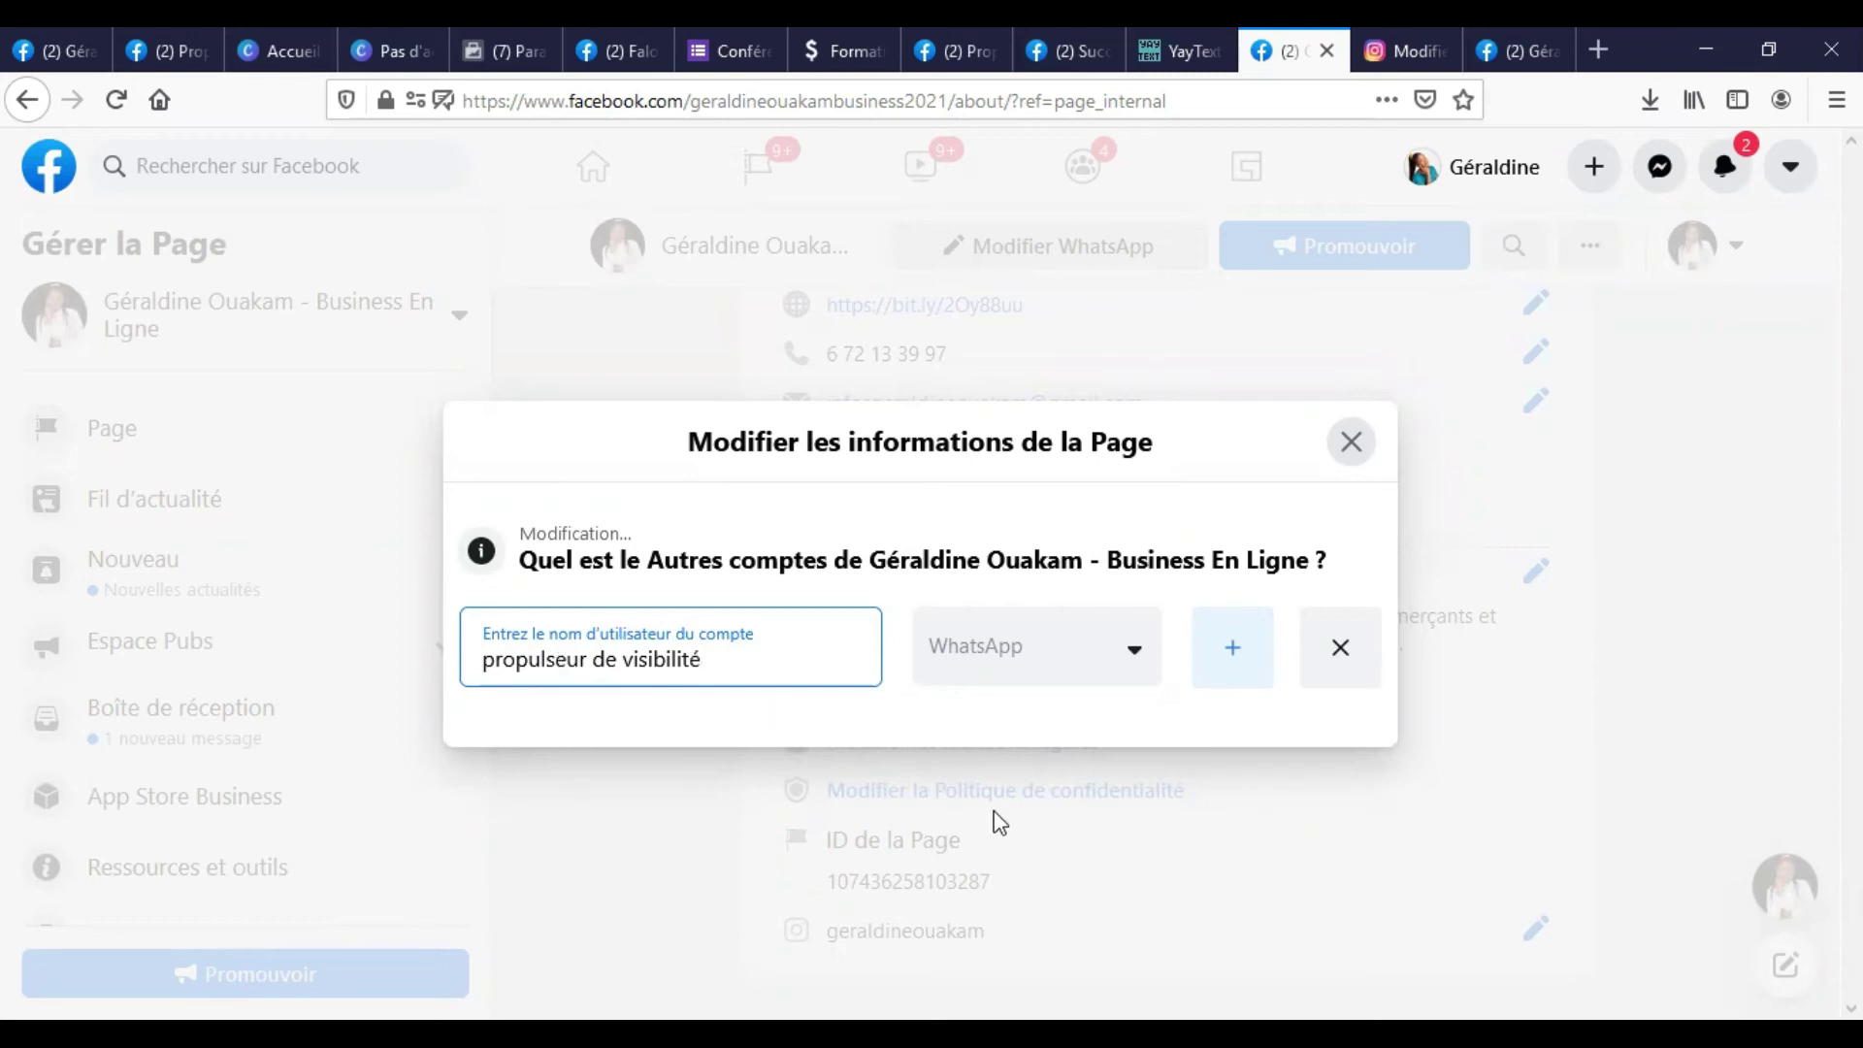
key("Return")
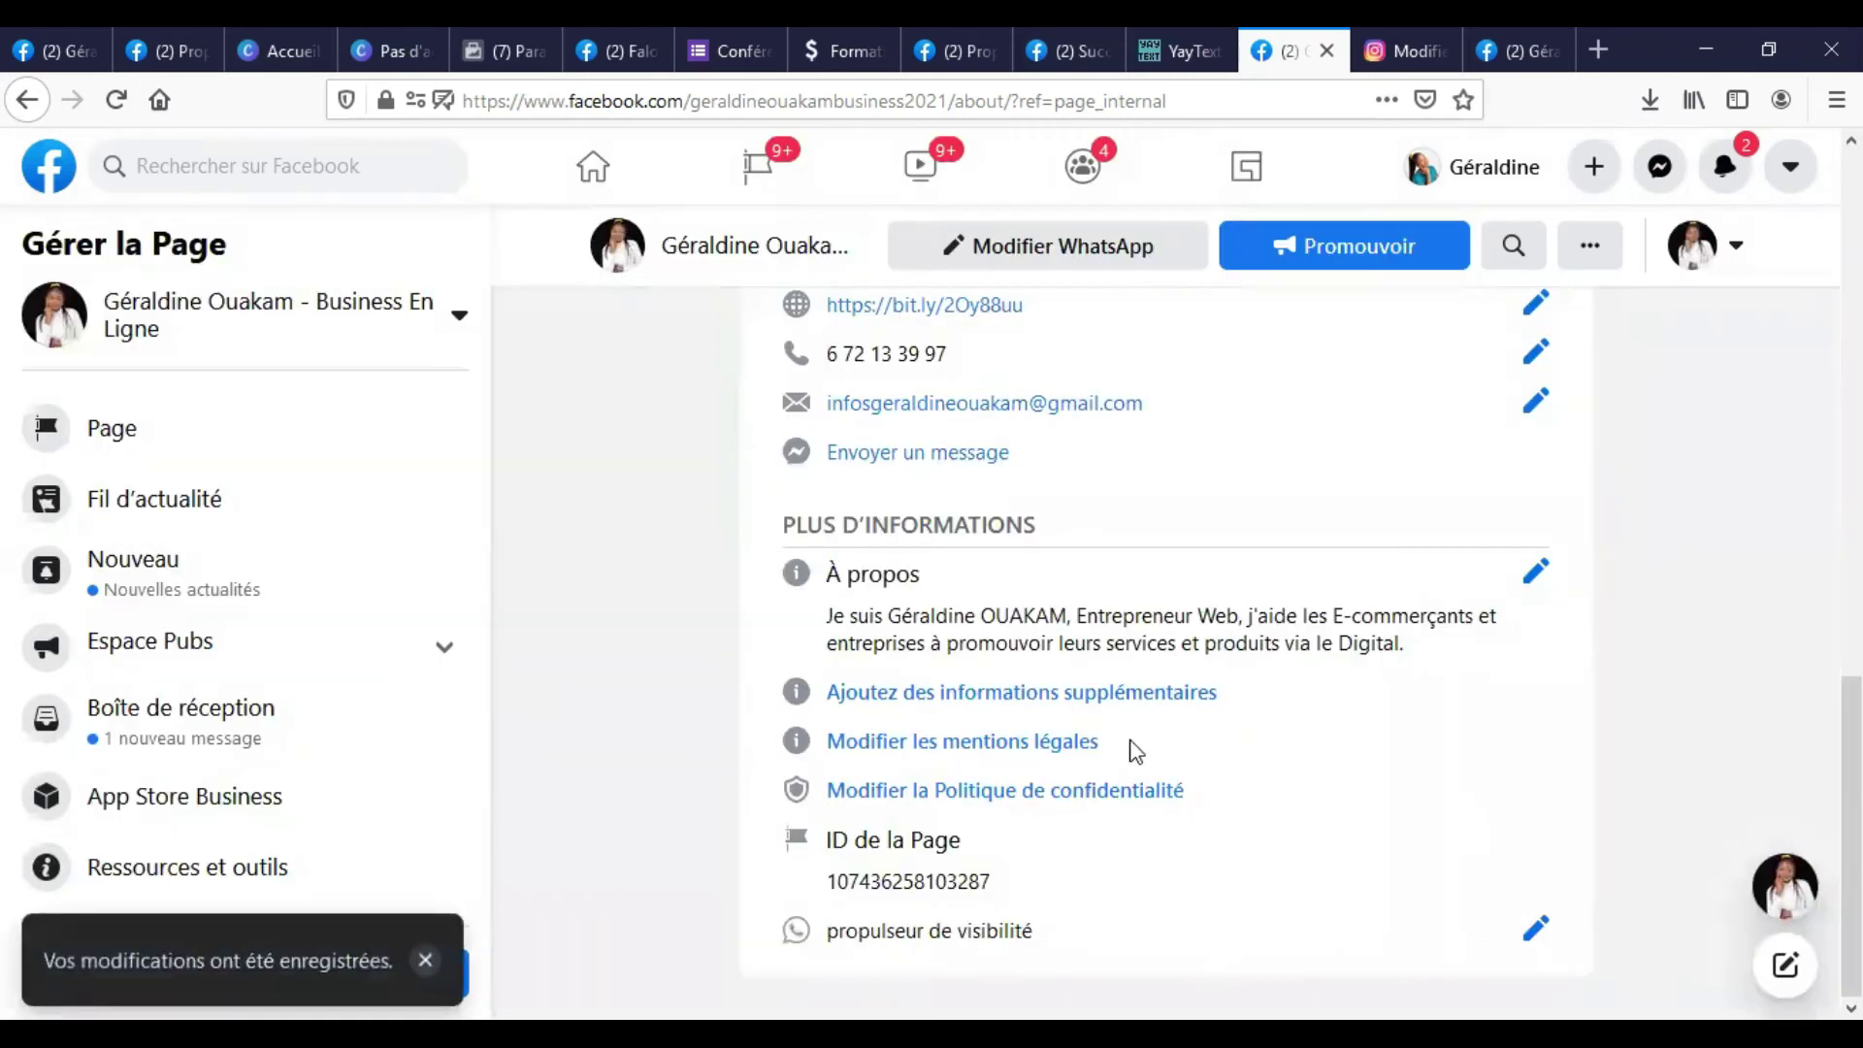
Reload the Page's home view and check the intro lists the WhatsApp entry 'propulseur de visibilité'.
left_click(1514, 51)
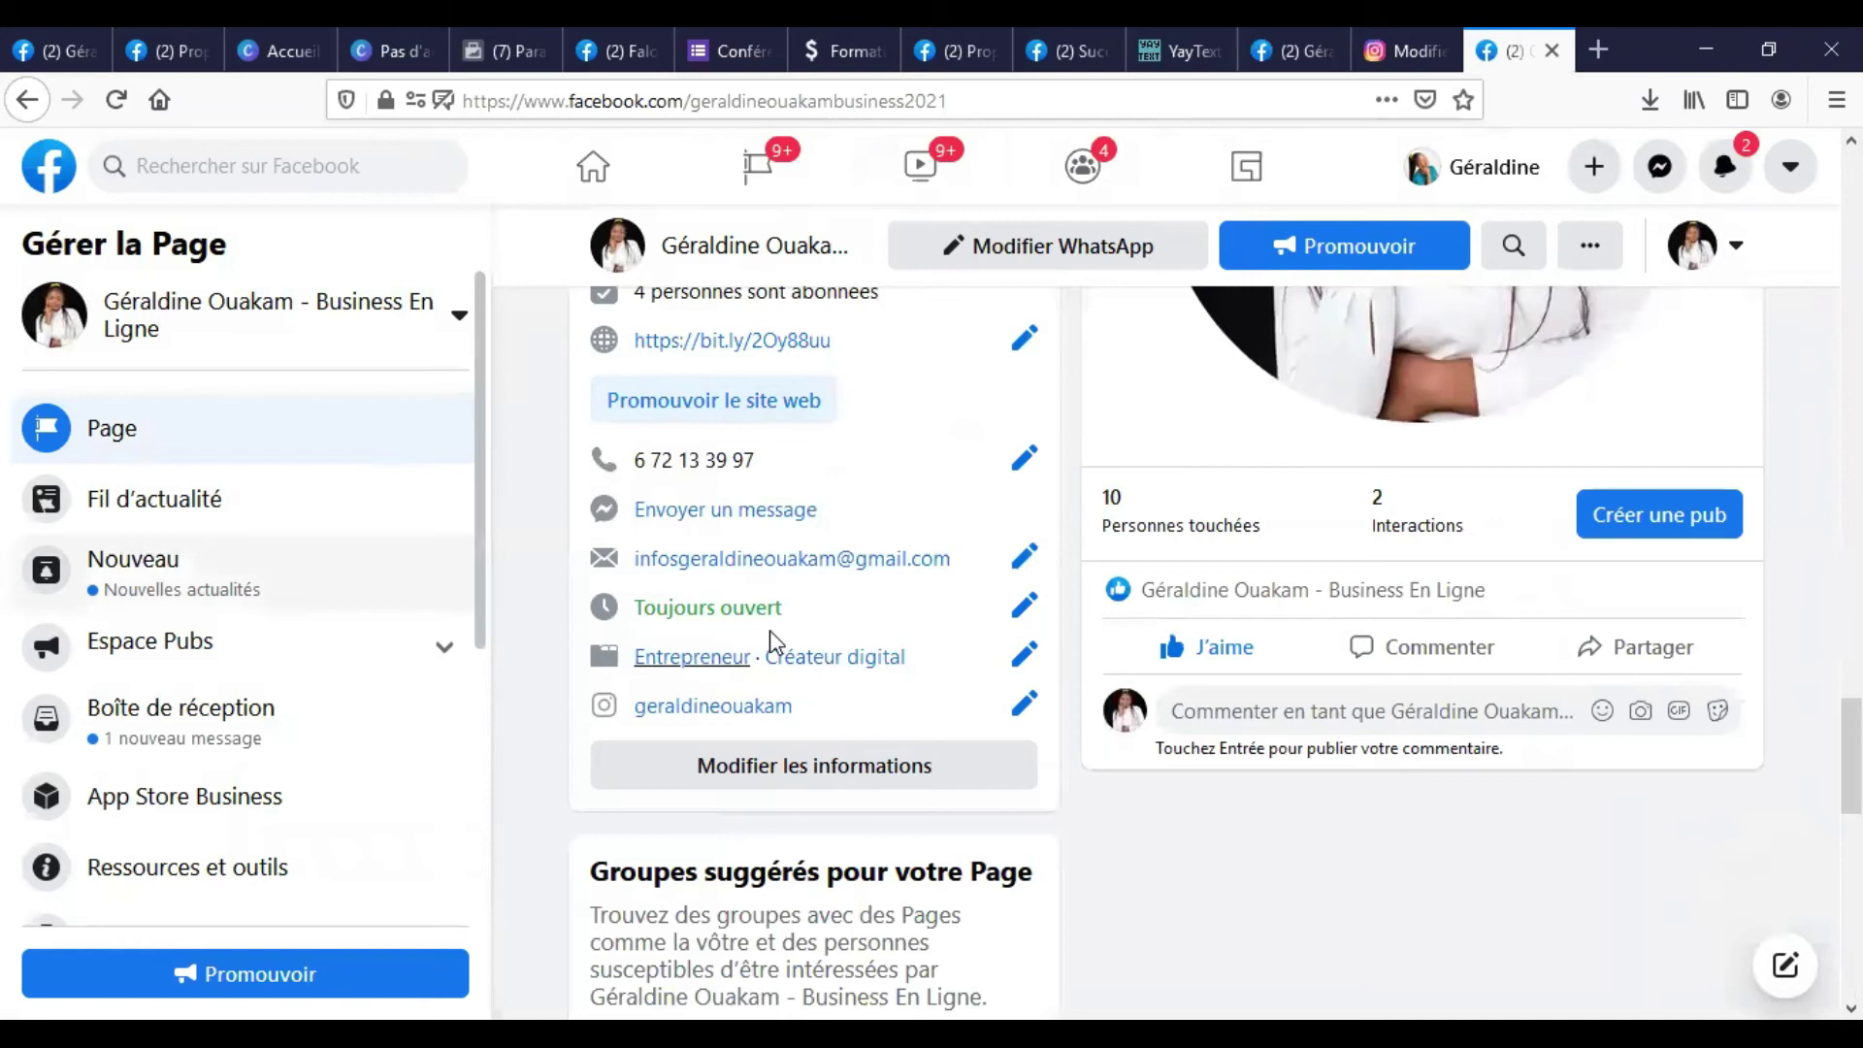
scroll(666, 613, "down", 8)
scroll(873, 590, "up", 7)
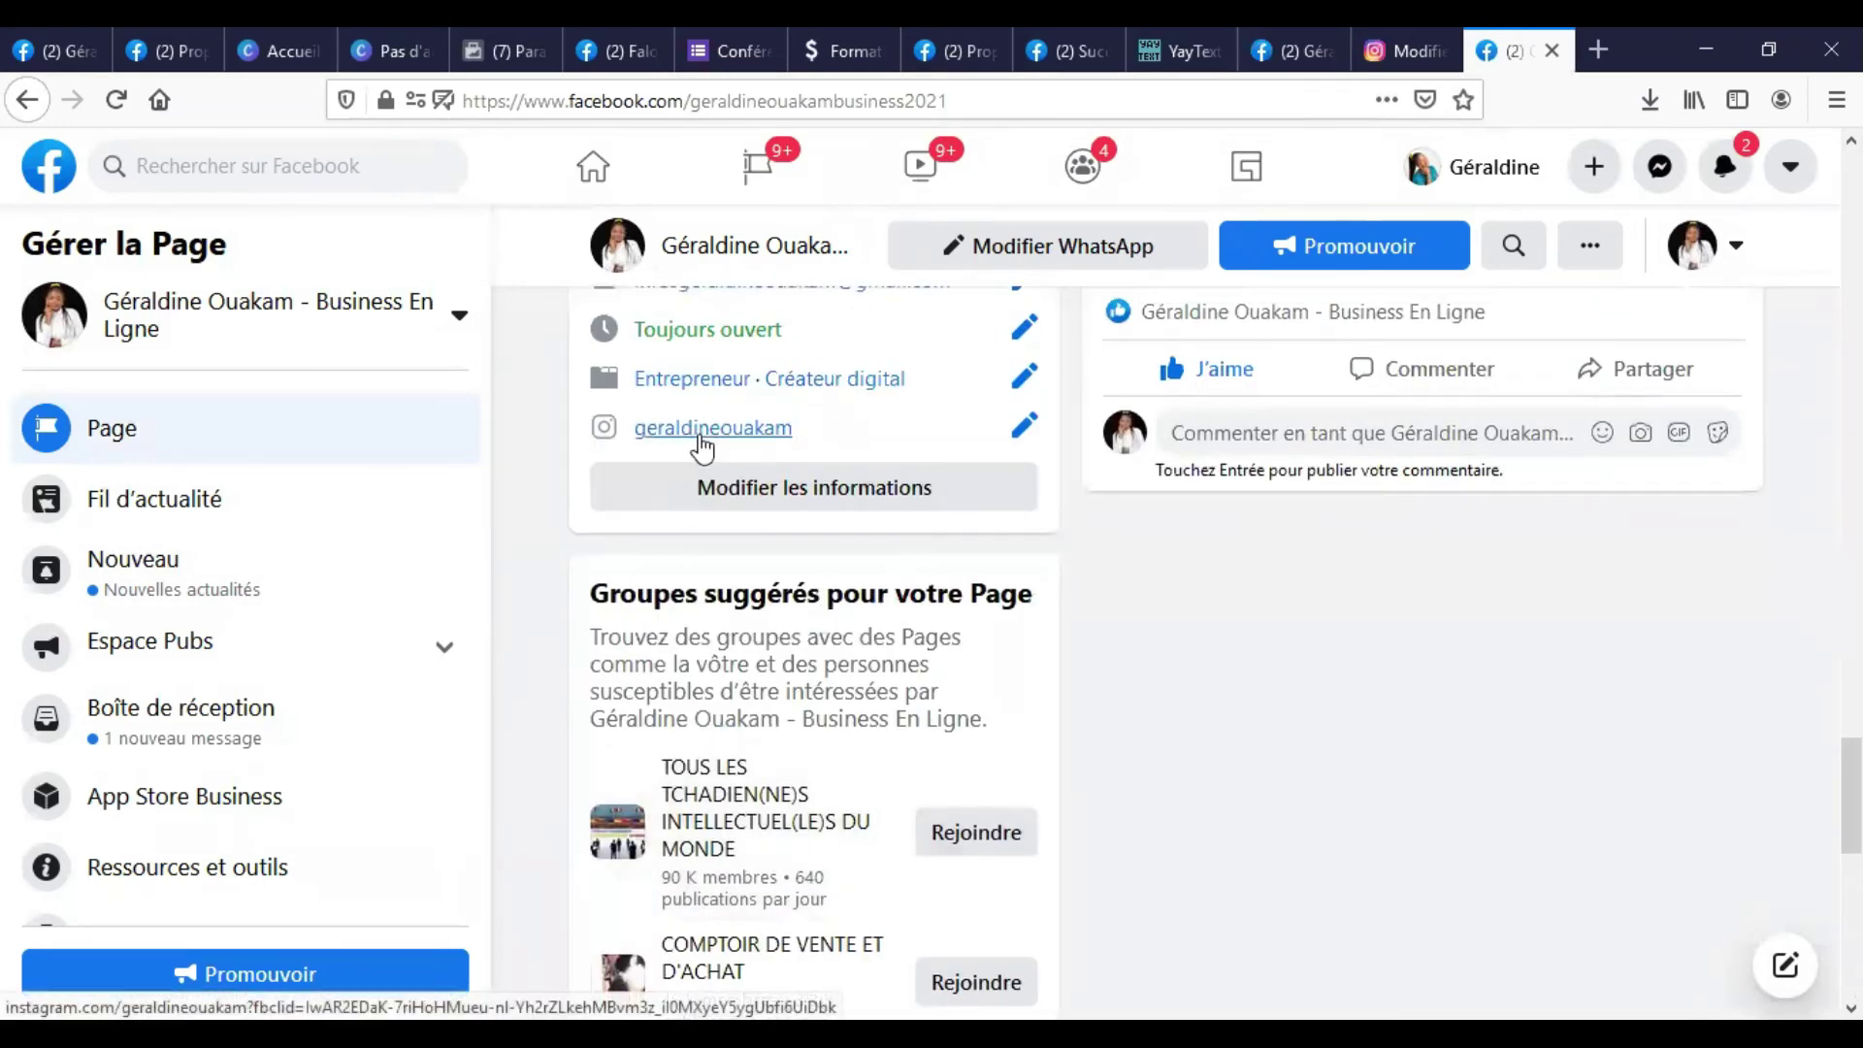
left_click(116, 100)
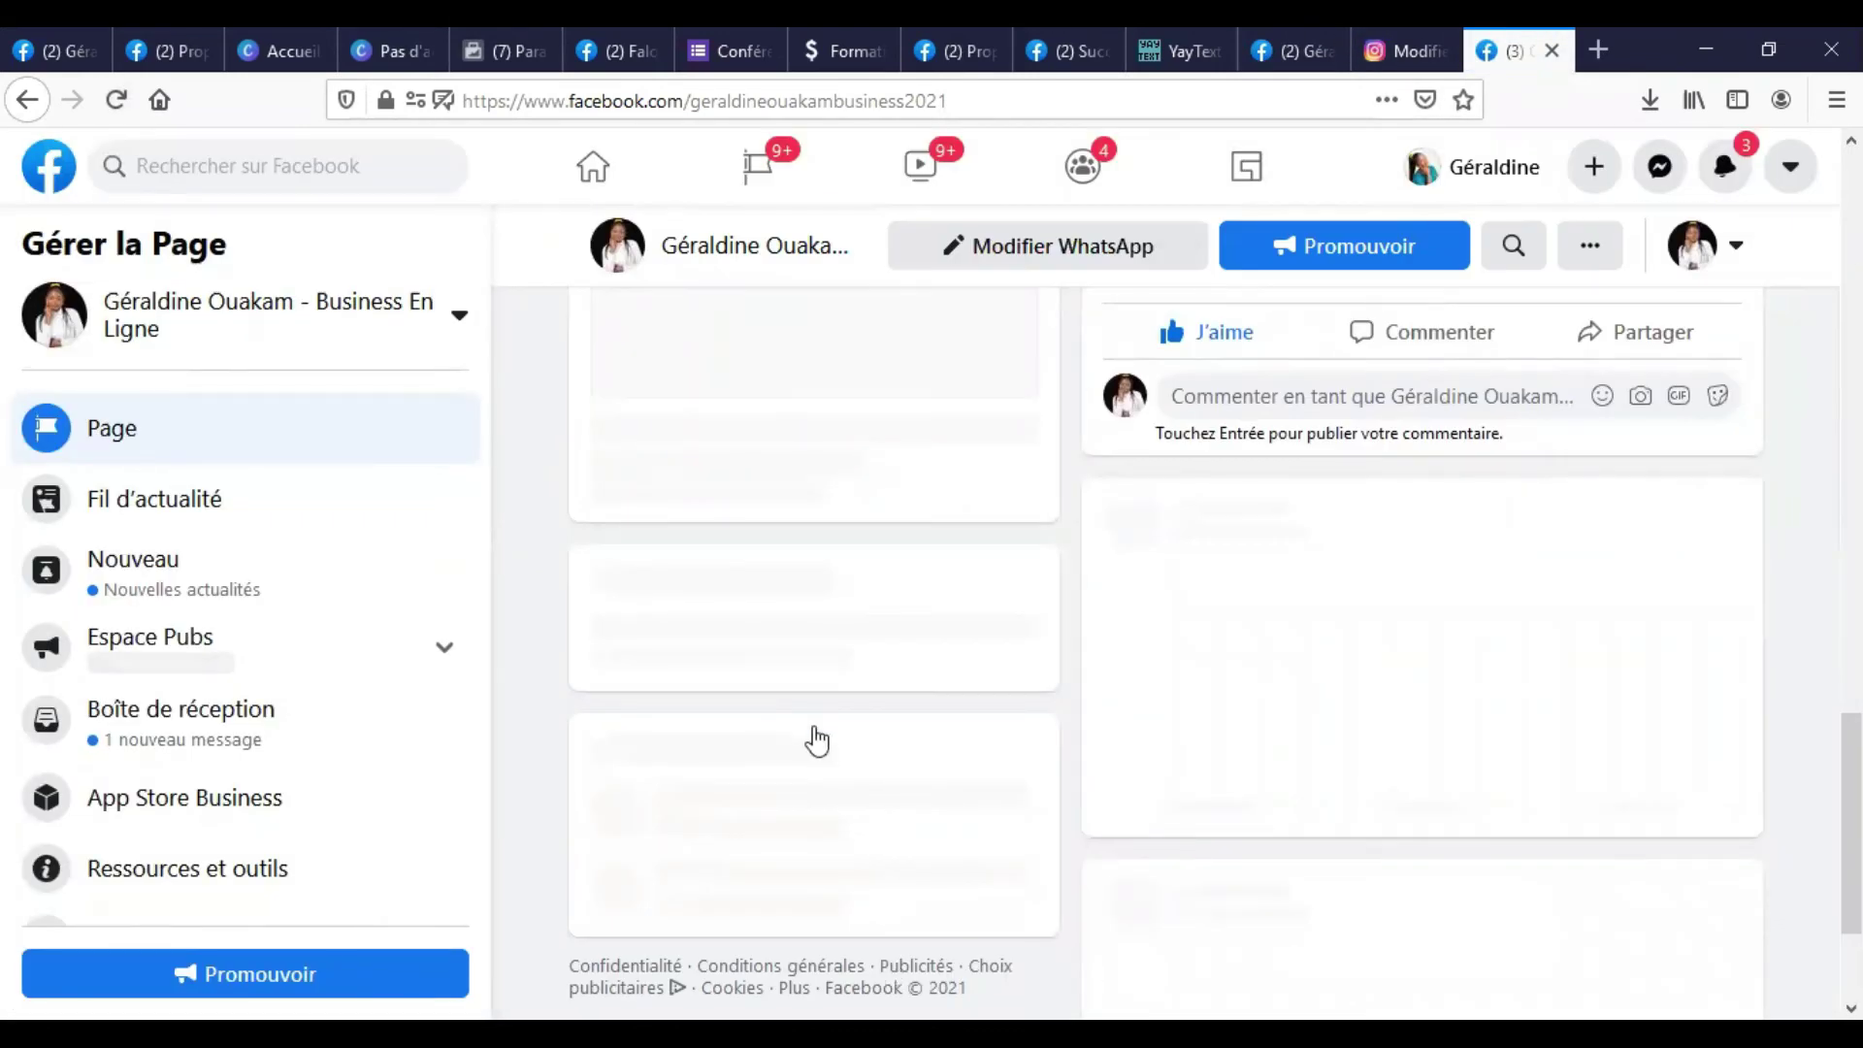
scroll(818, 763, "down", 10)
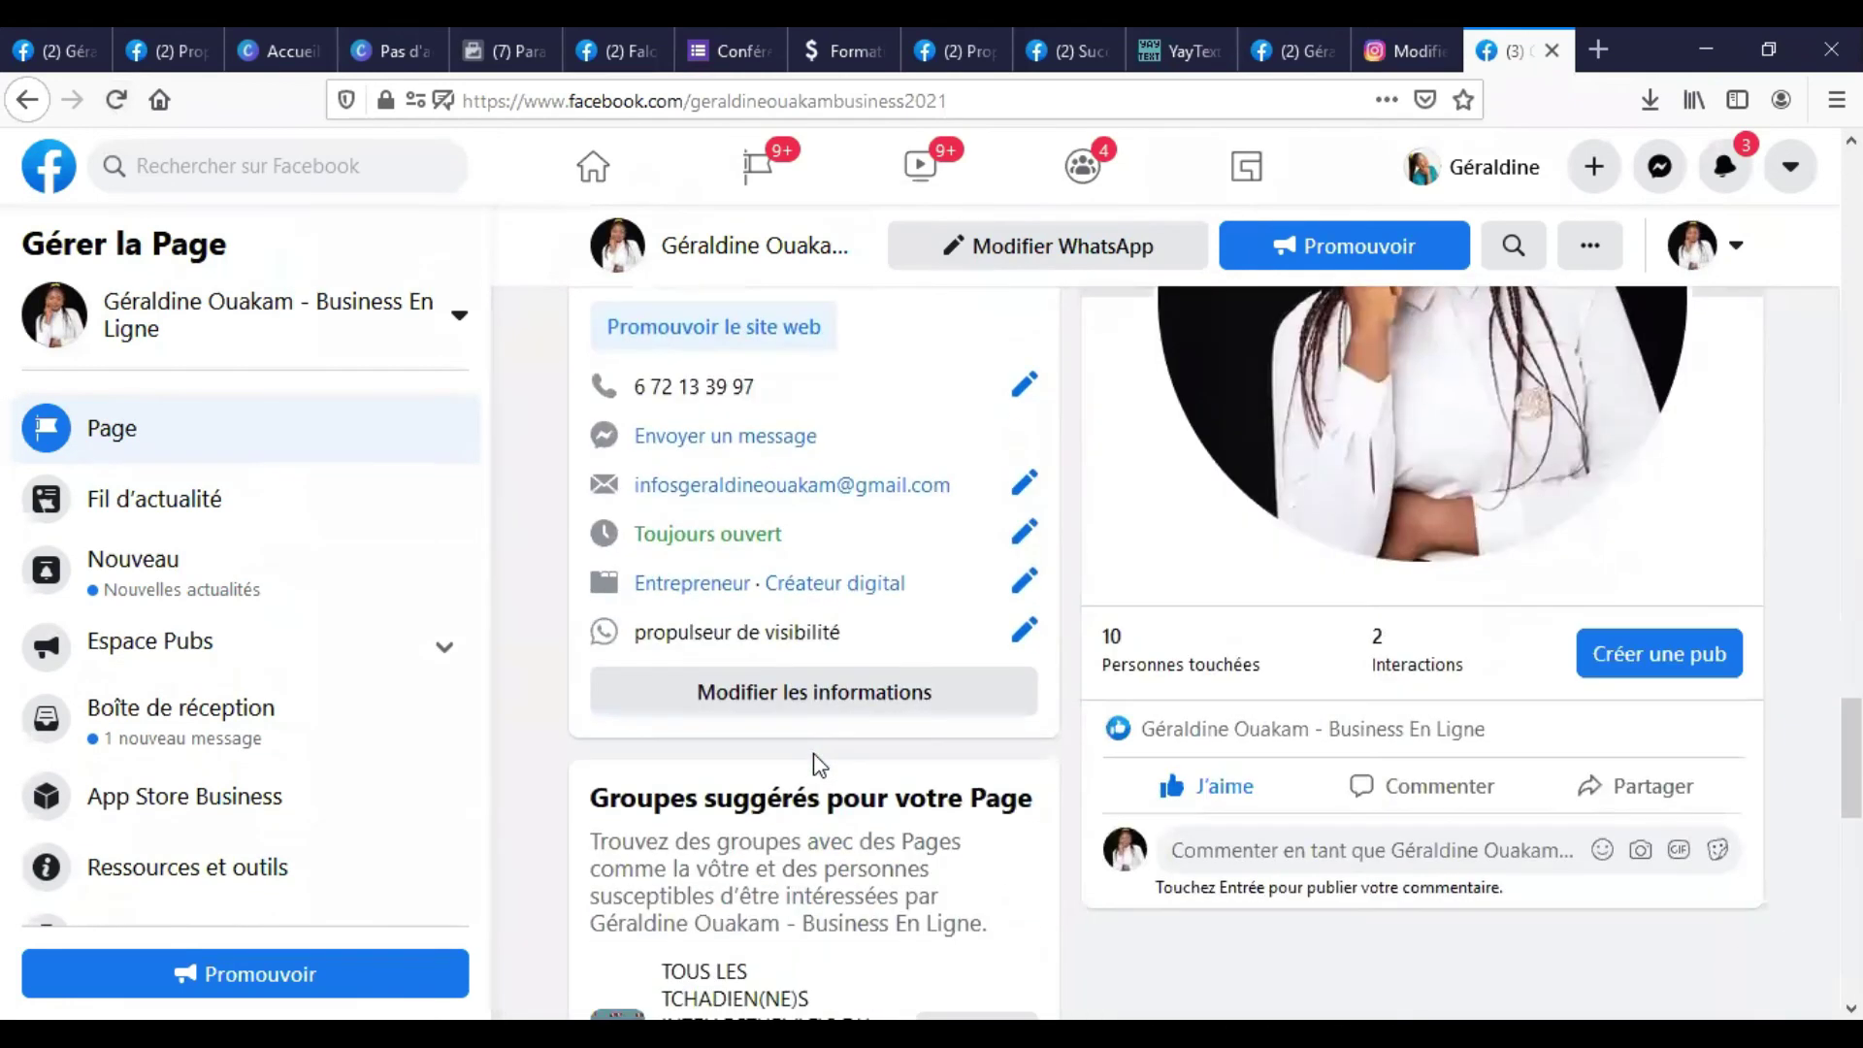
scroll(815, 766, "up", 1)
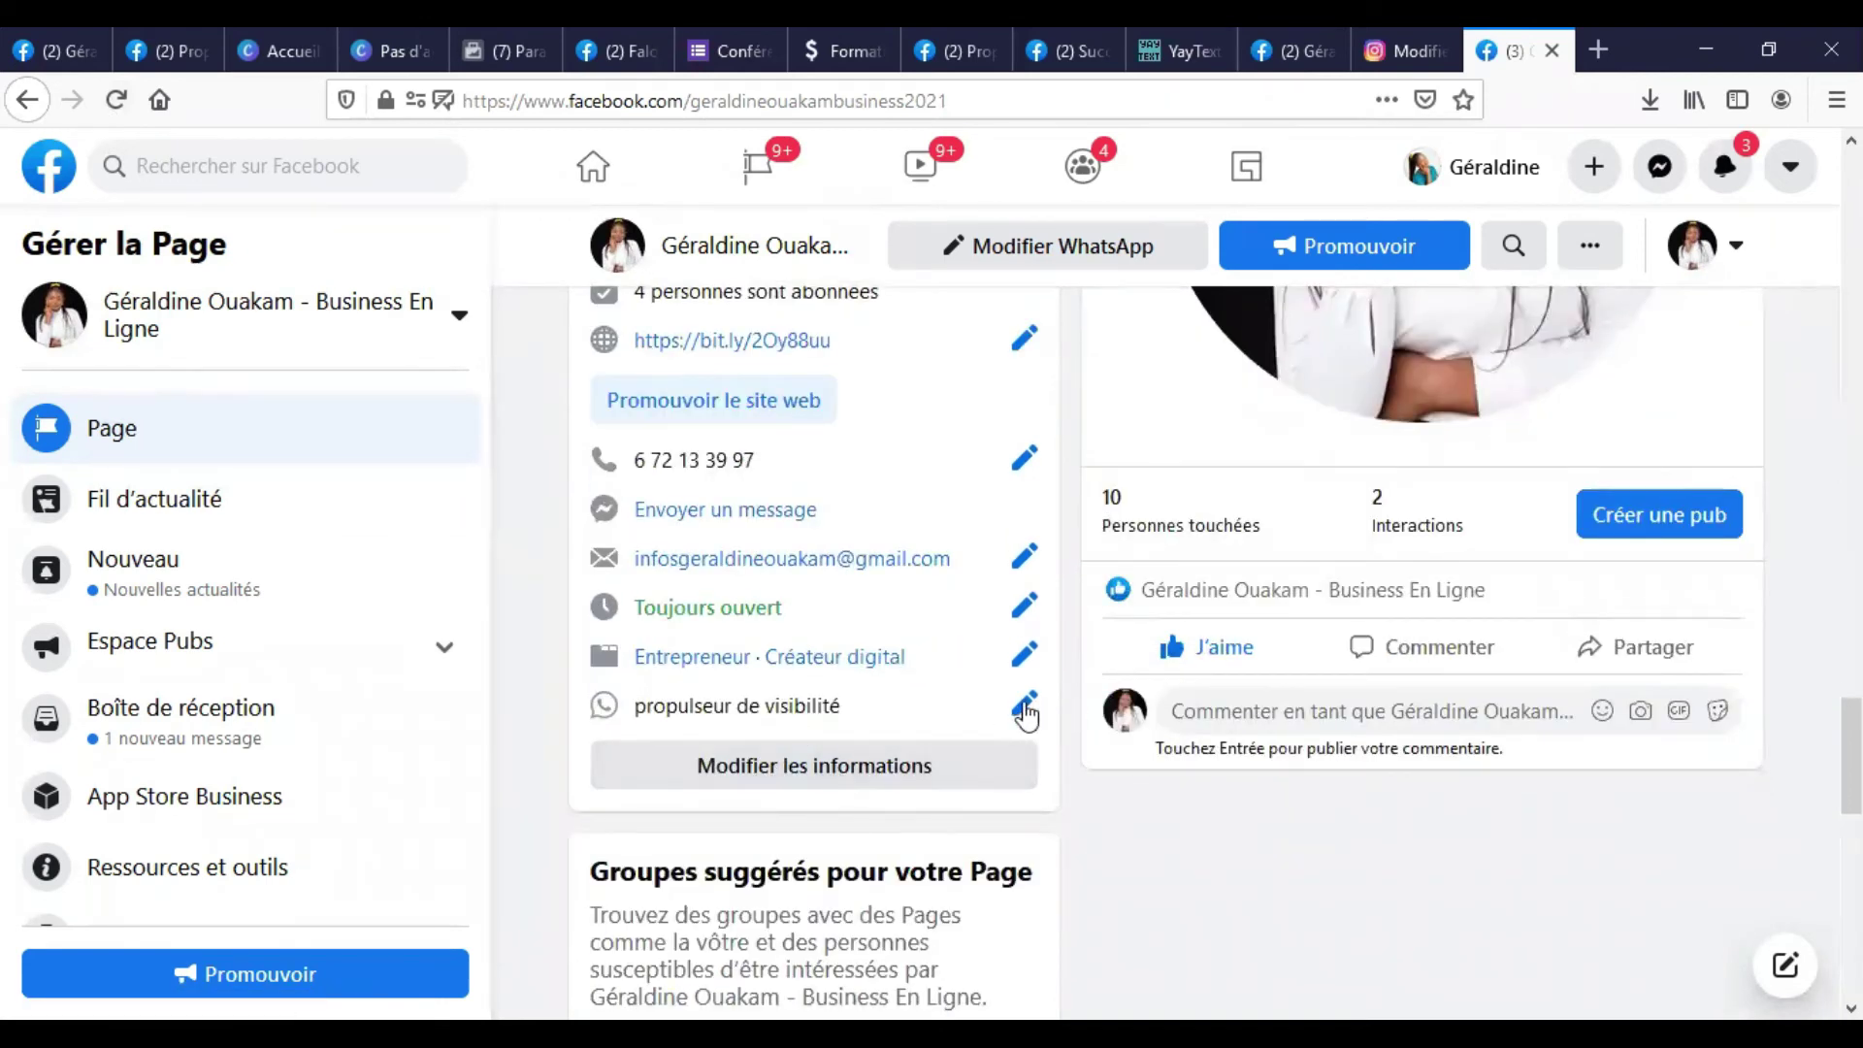
Copy the username from Instagram's Edit Profile settings and return to the Facebook About tab.
left_click(1391, 29)
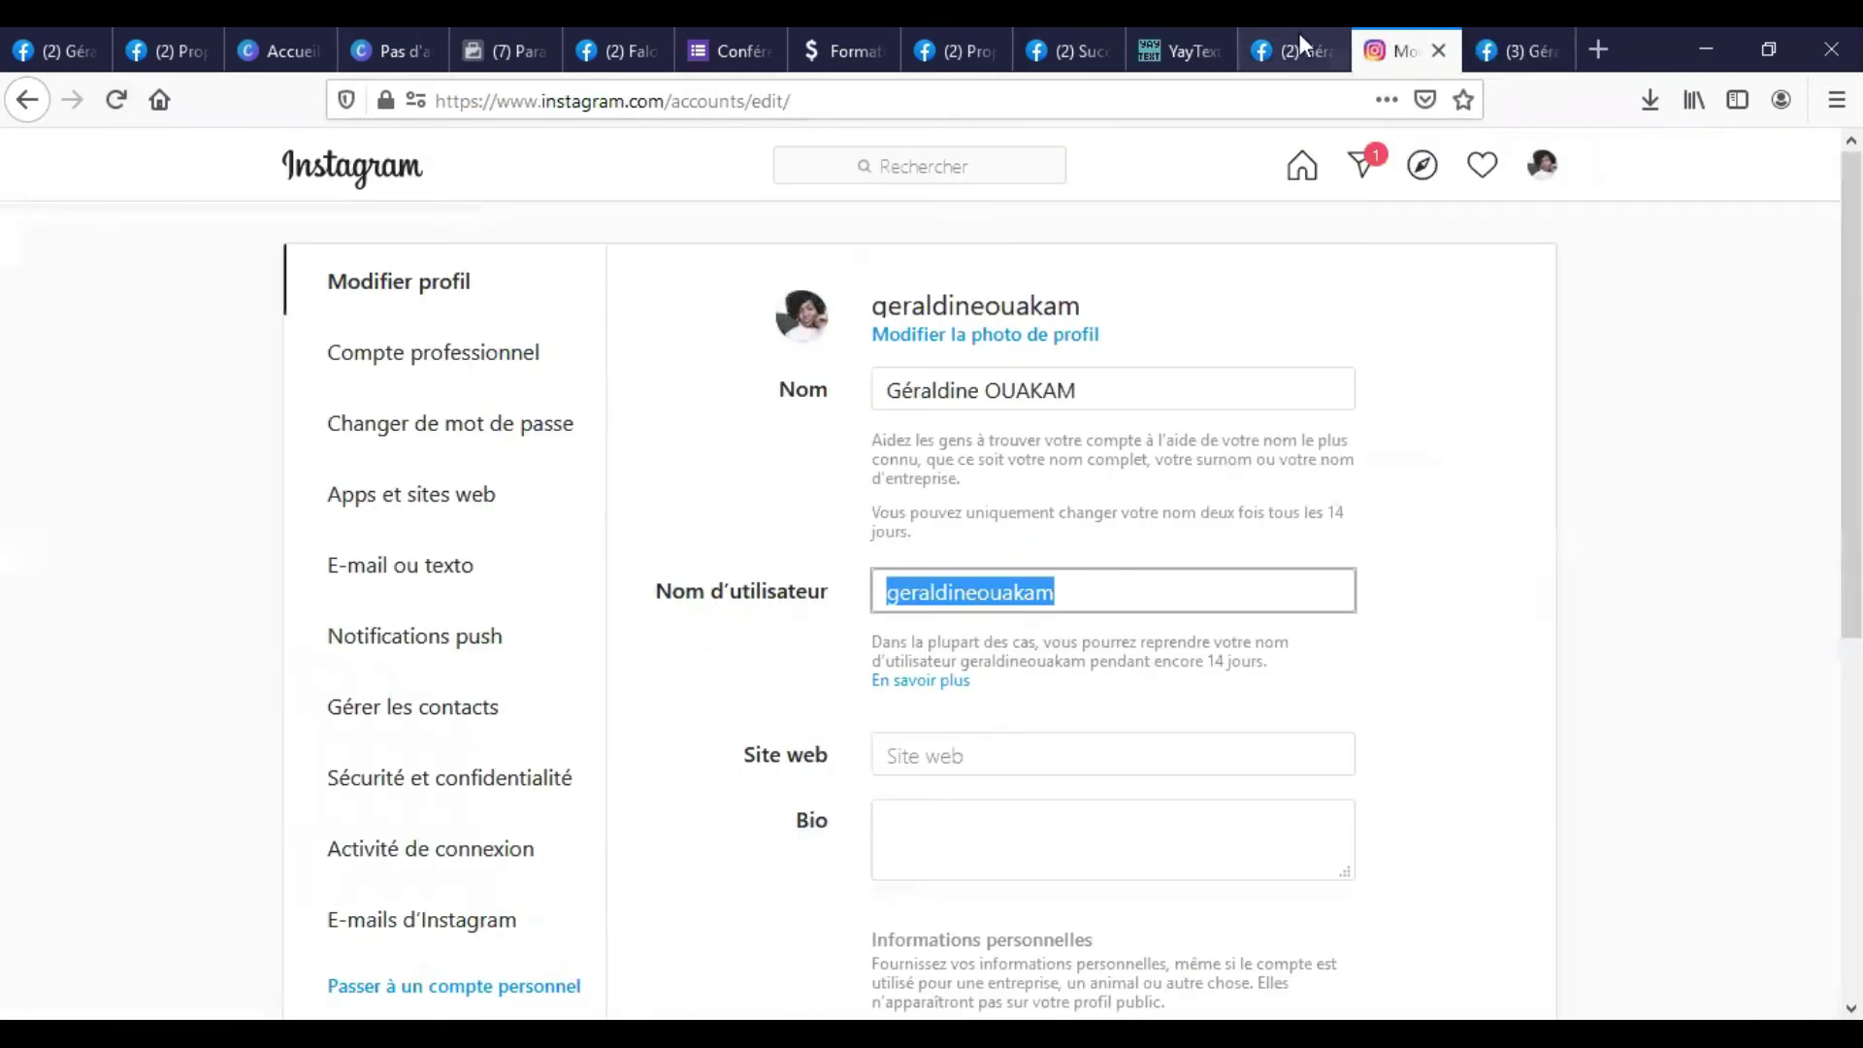
left_click(1057, 588)
left_click_drag(1065, 588, 897, 603)
key("Right")
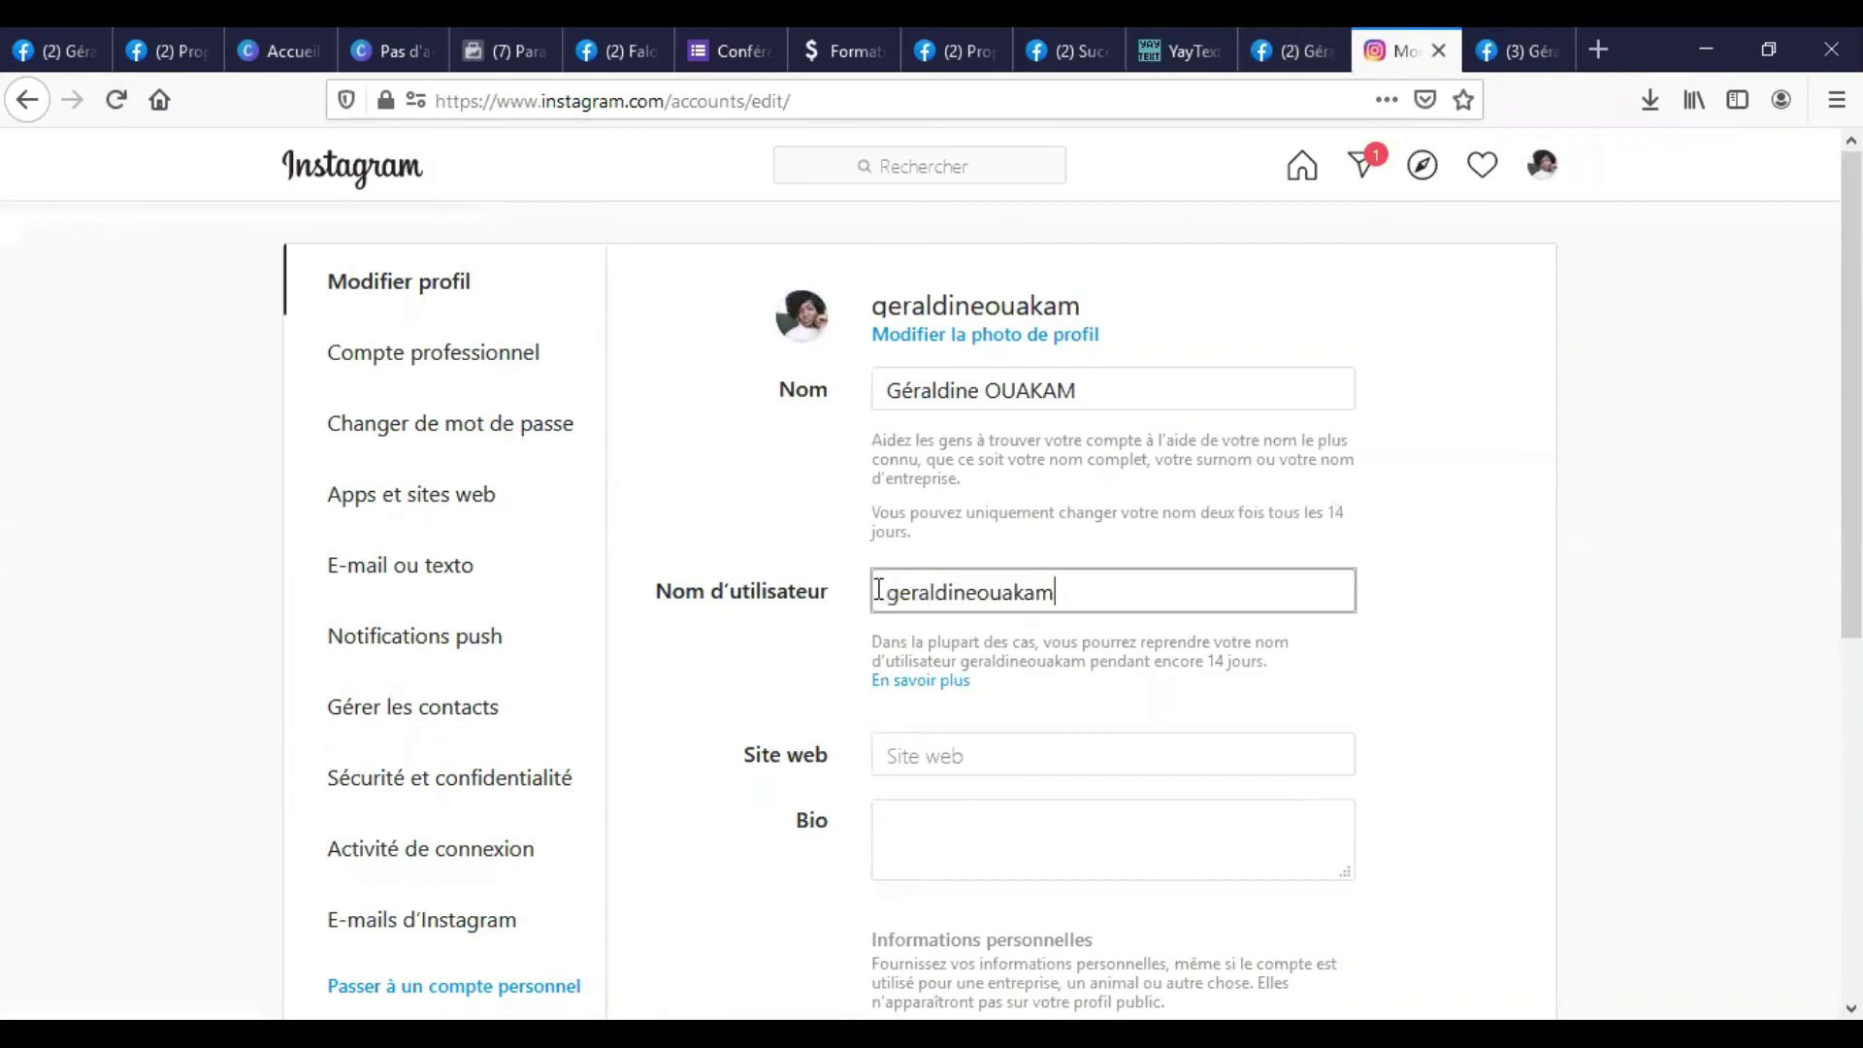
left_click_drag(1057, 591, 868, 586)
key("ctrl+c")
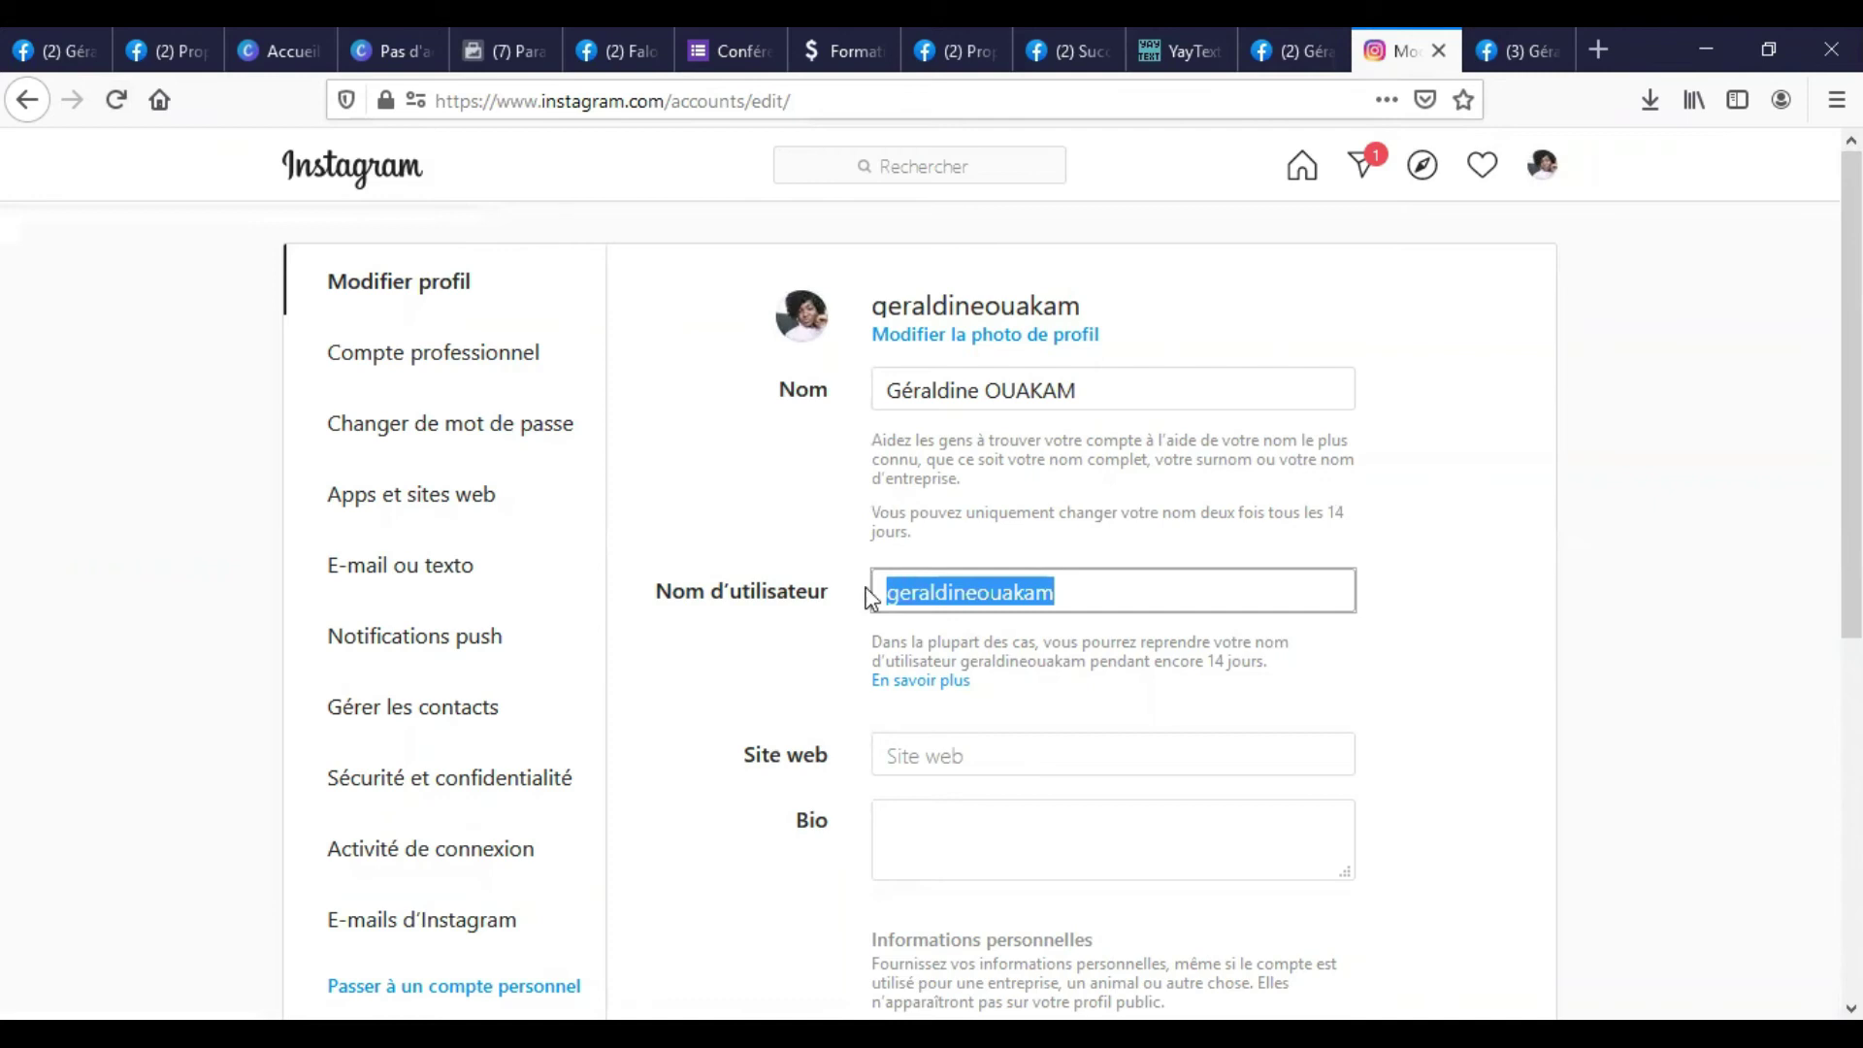
left_click(1307, 39)
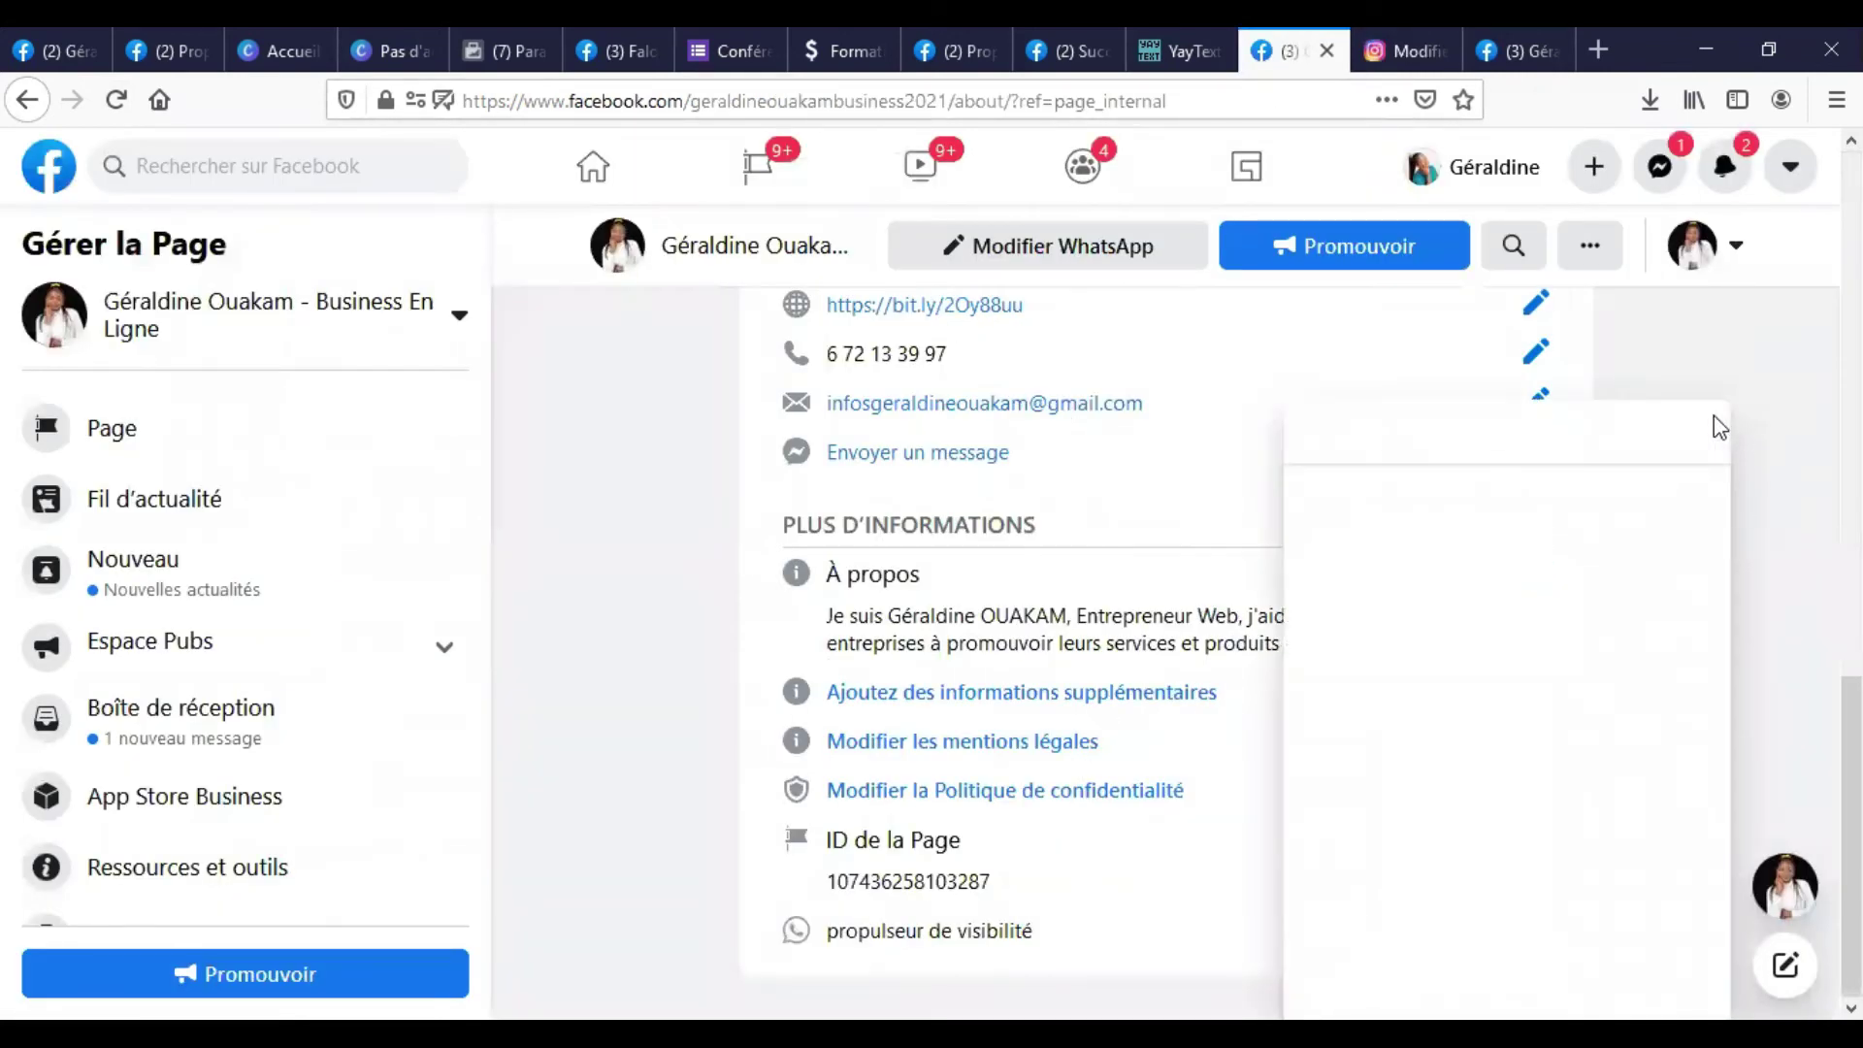
Replace the WhatsApp linked account with the pasted Instagram username and save the change.
left_click(1709, 430)
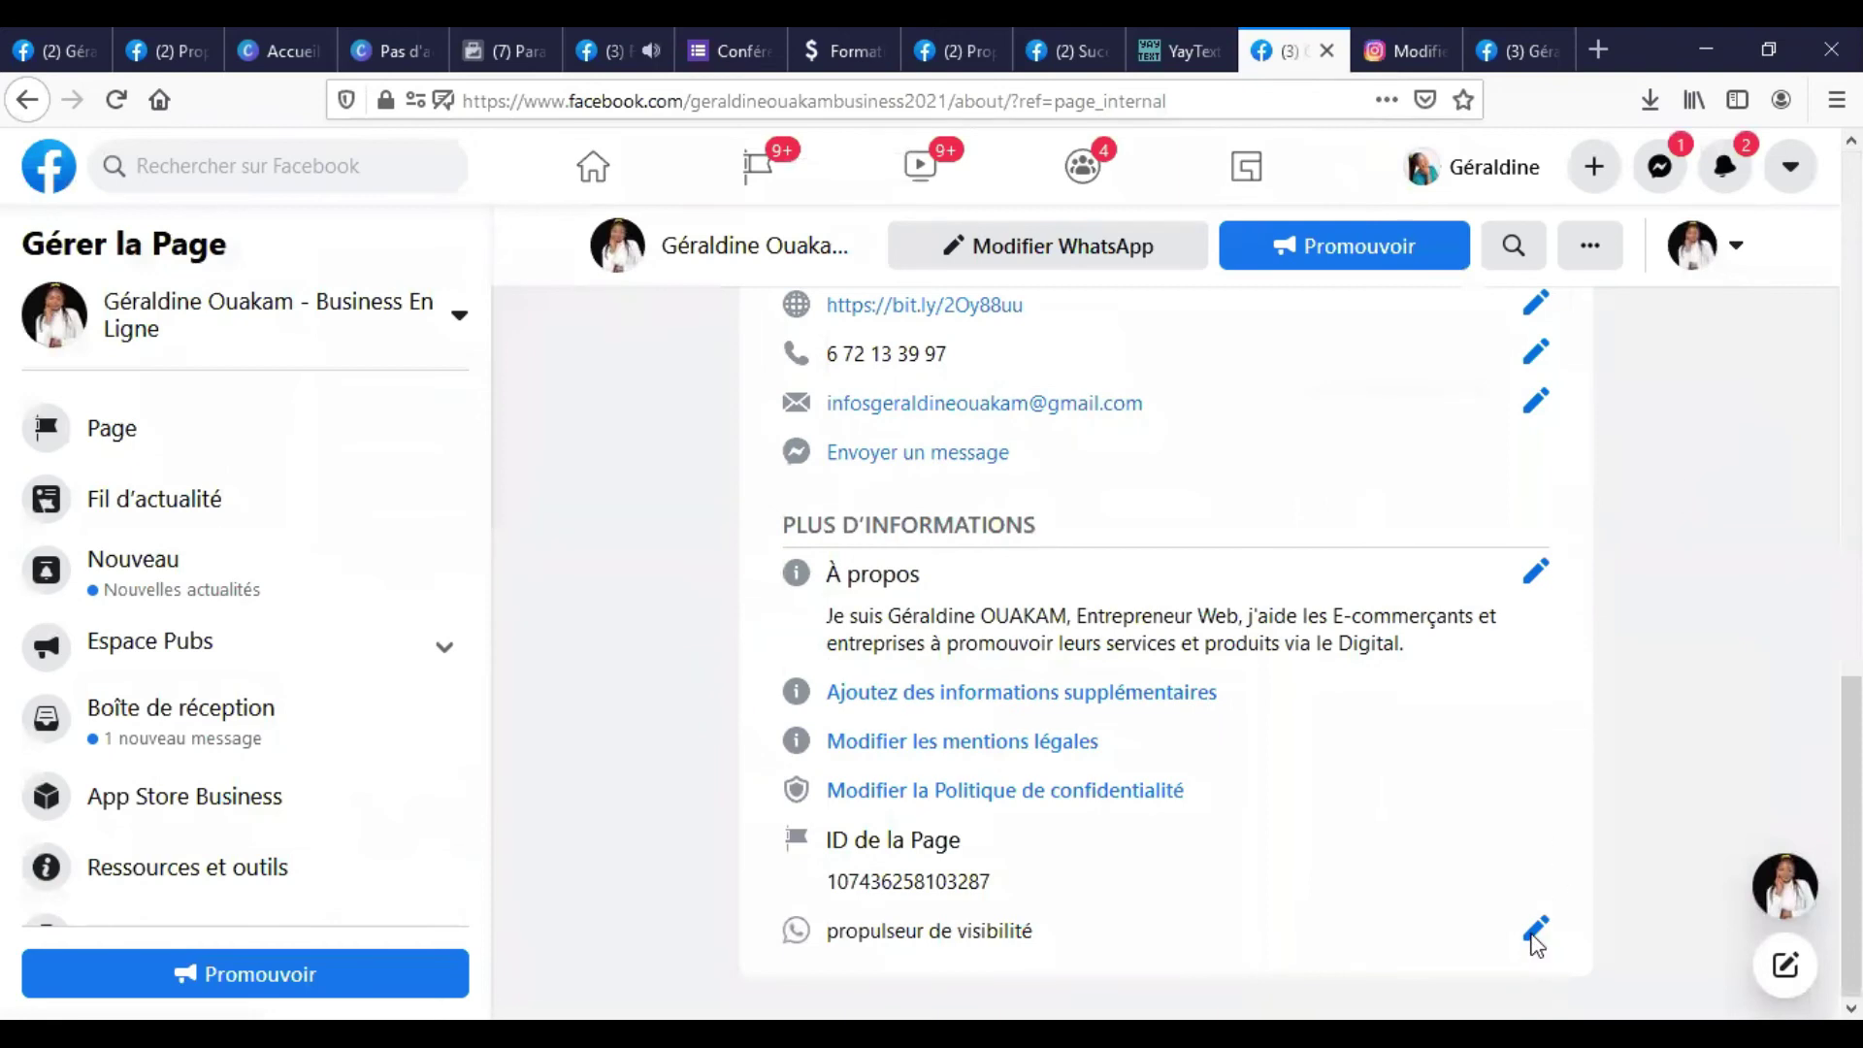
left_click(1535, 937)
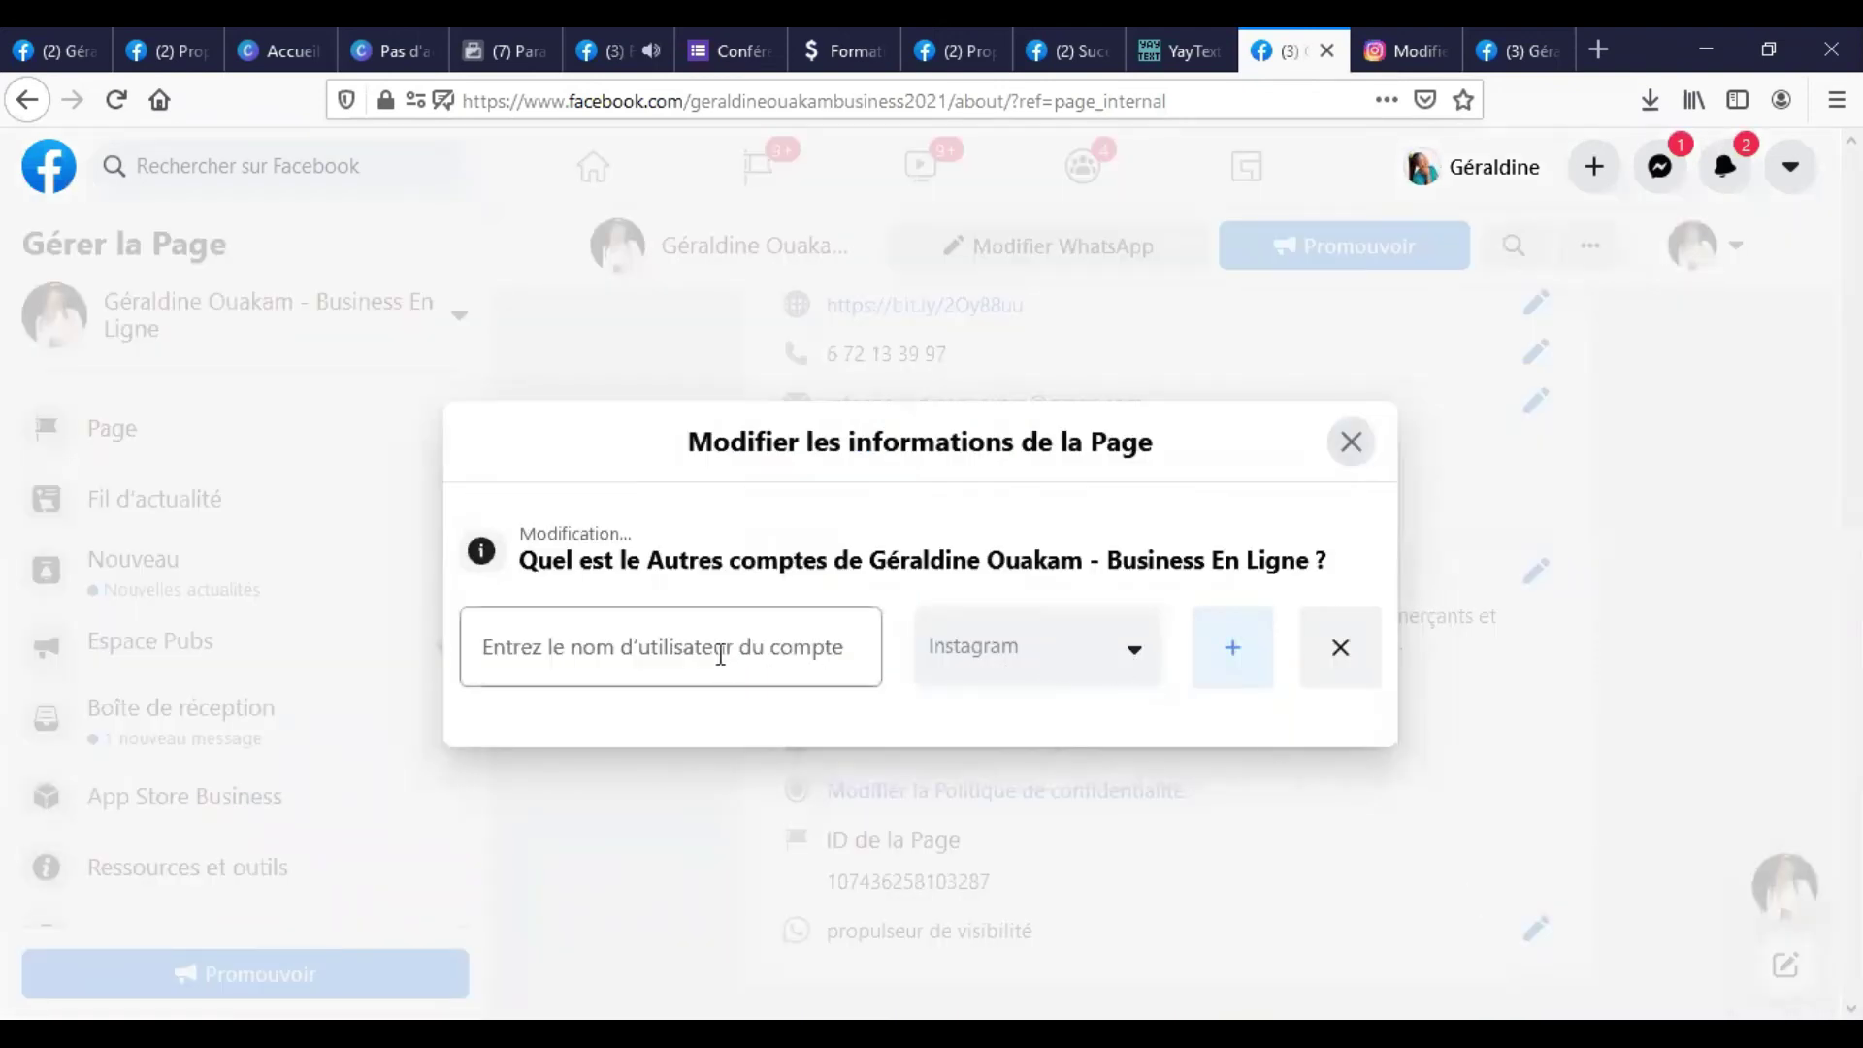
left_click(726, 650)
key("ctrl+v")
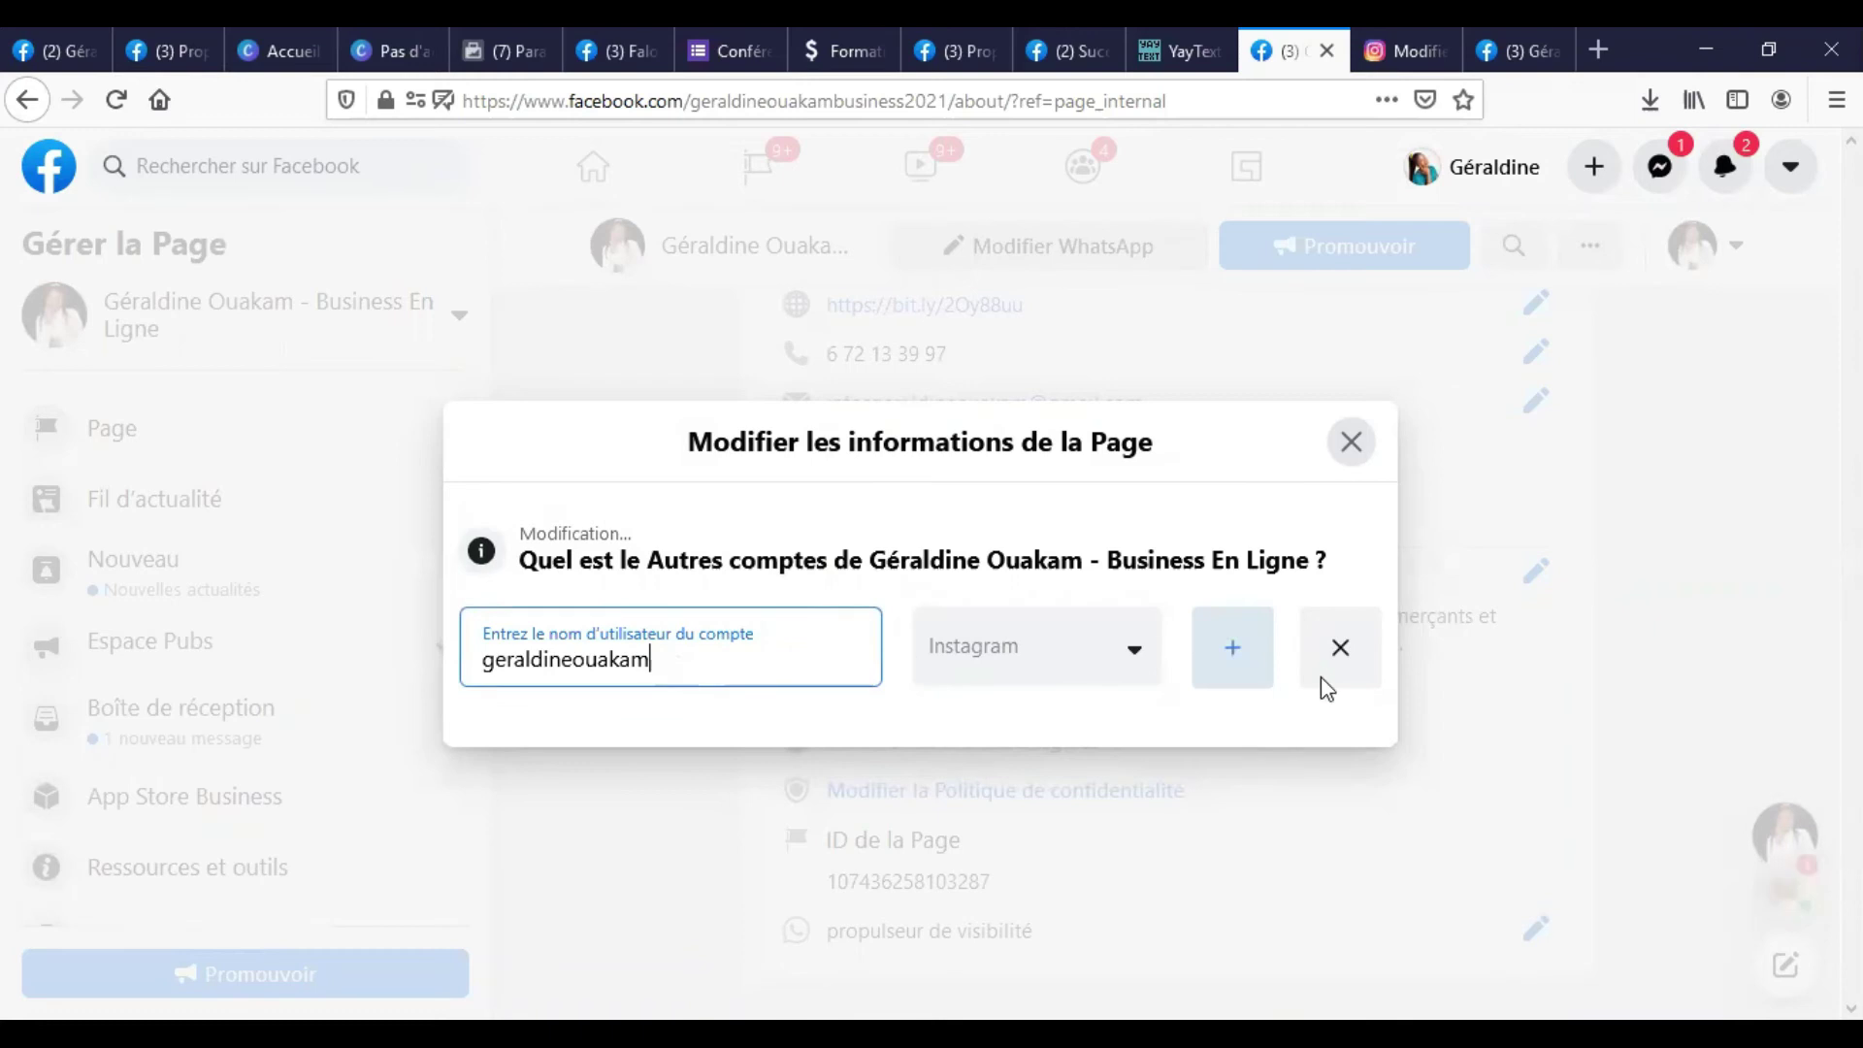
left_click(1289, 517)
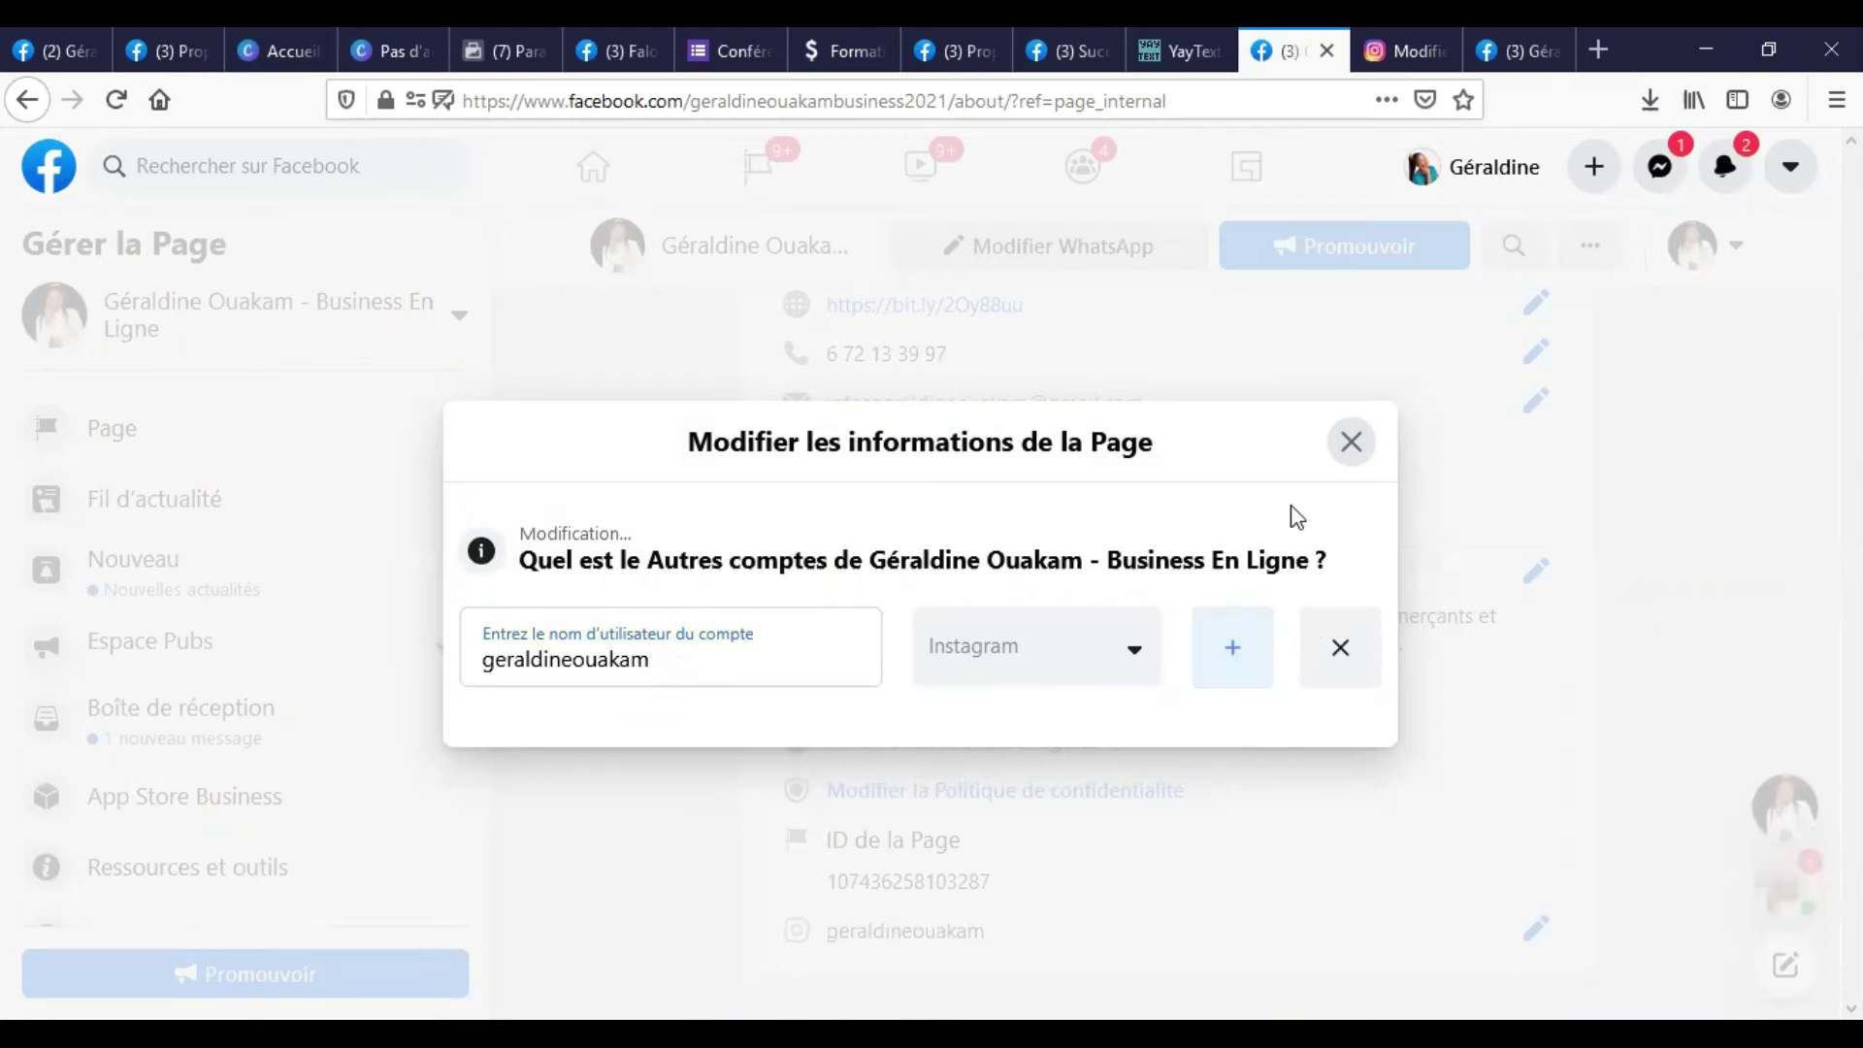
left_click(1351, 442)
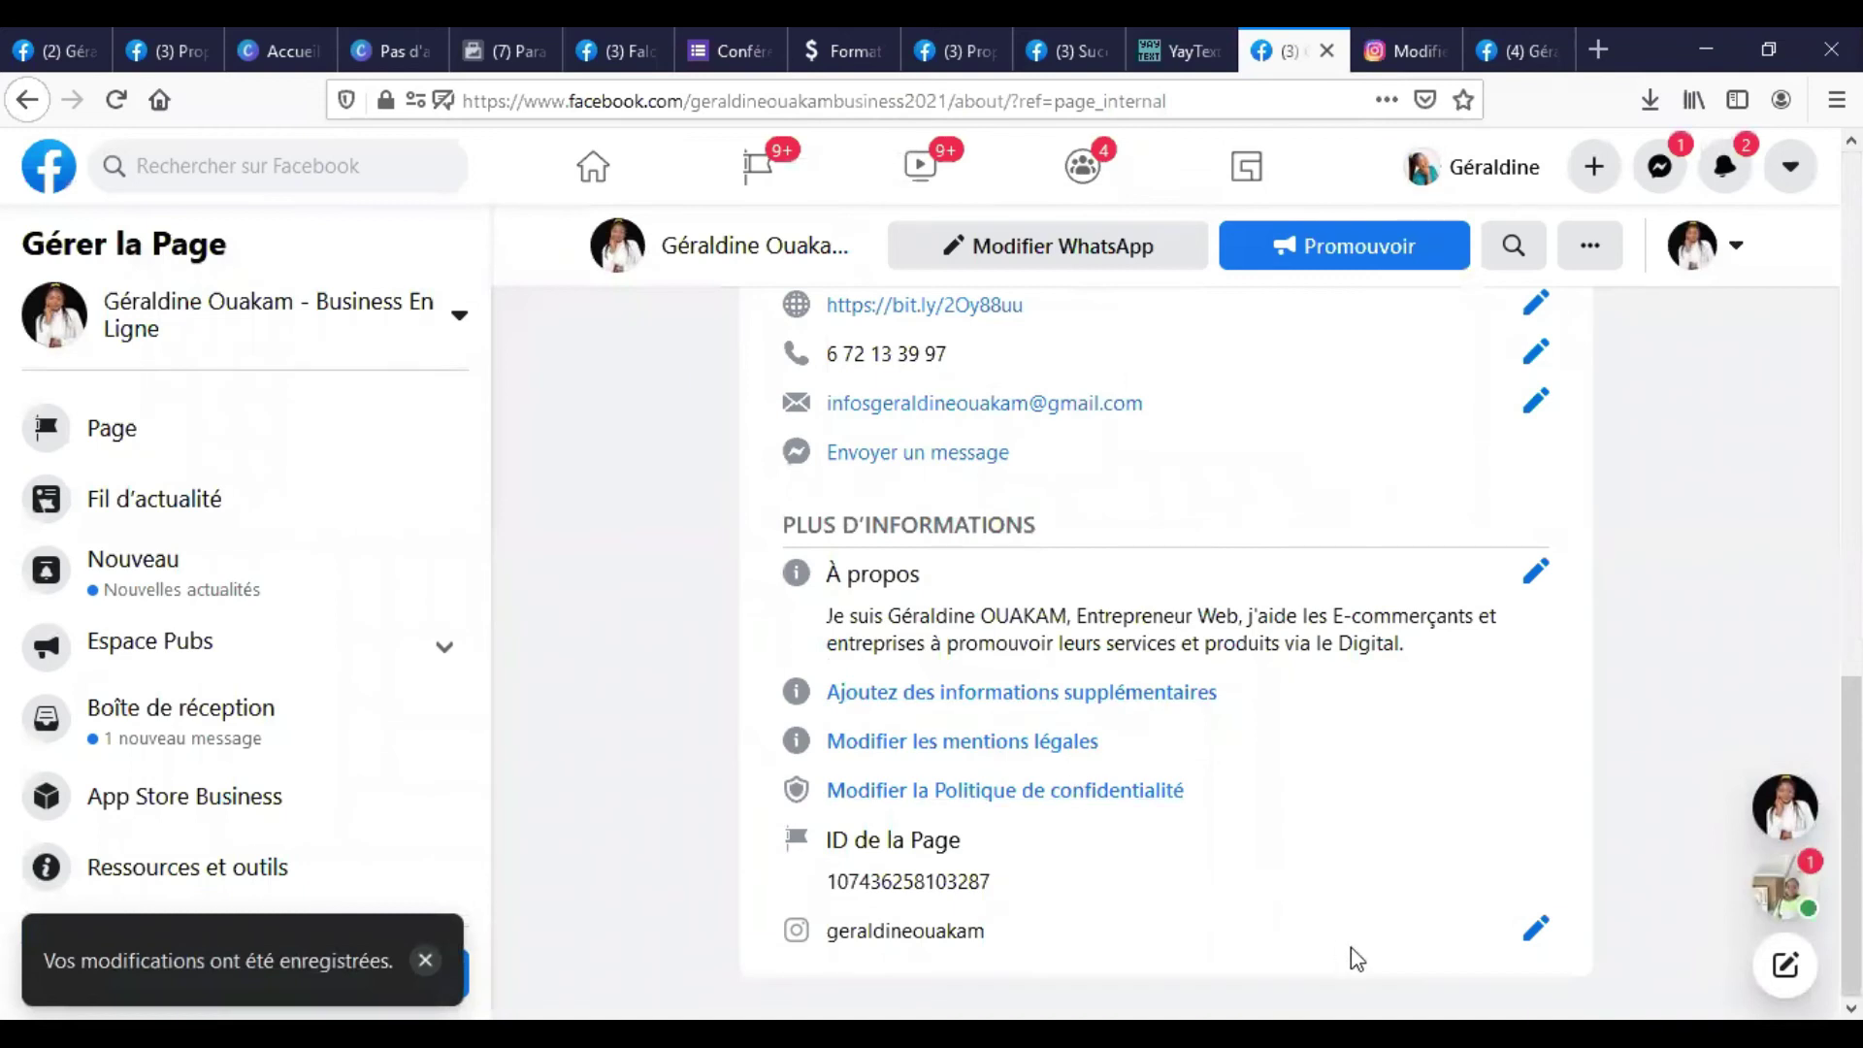
left_click(1492, 31)
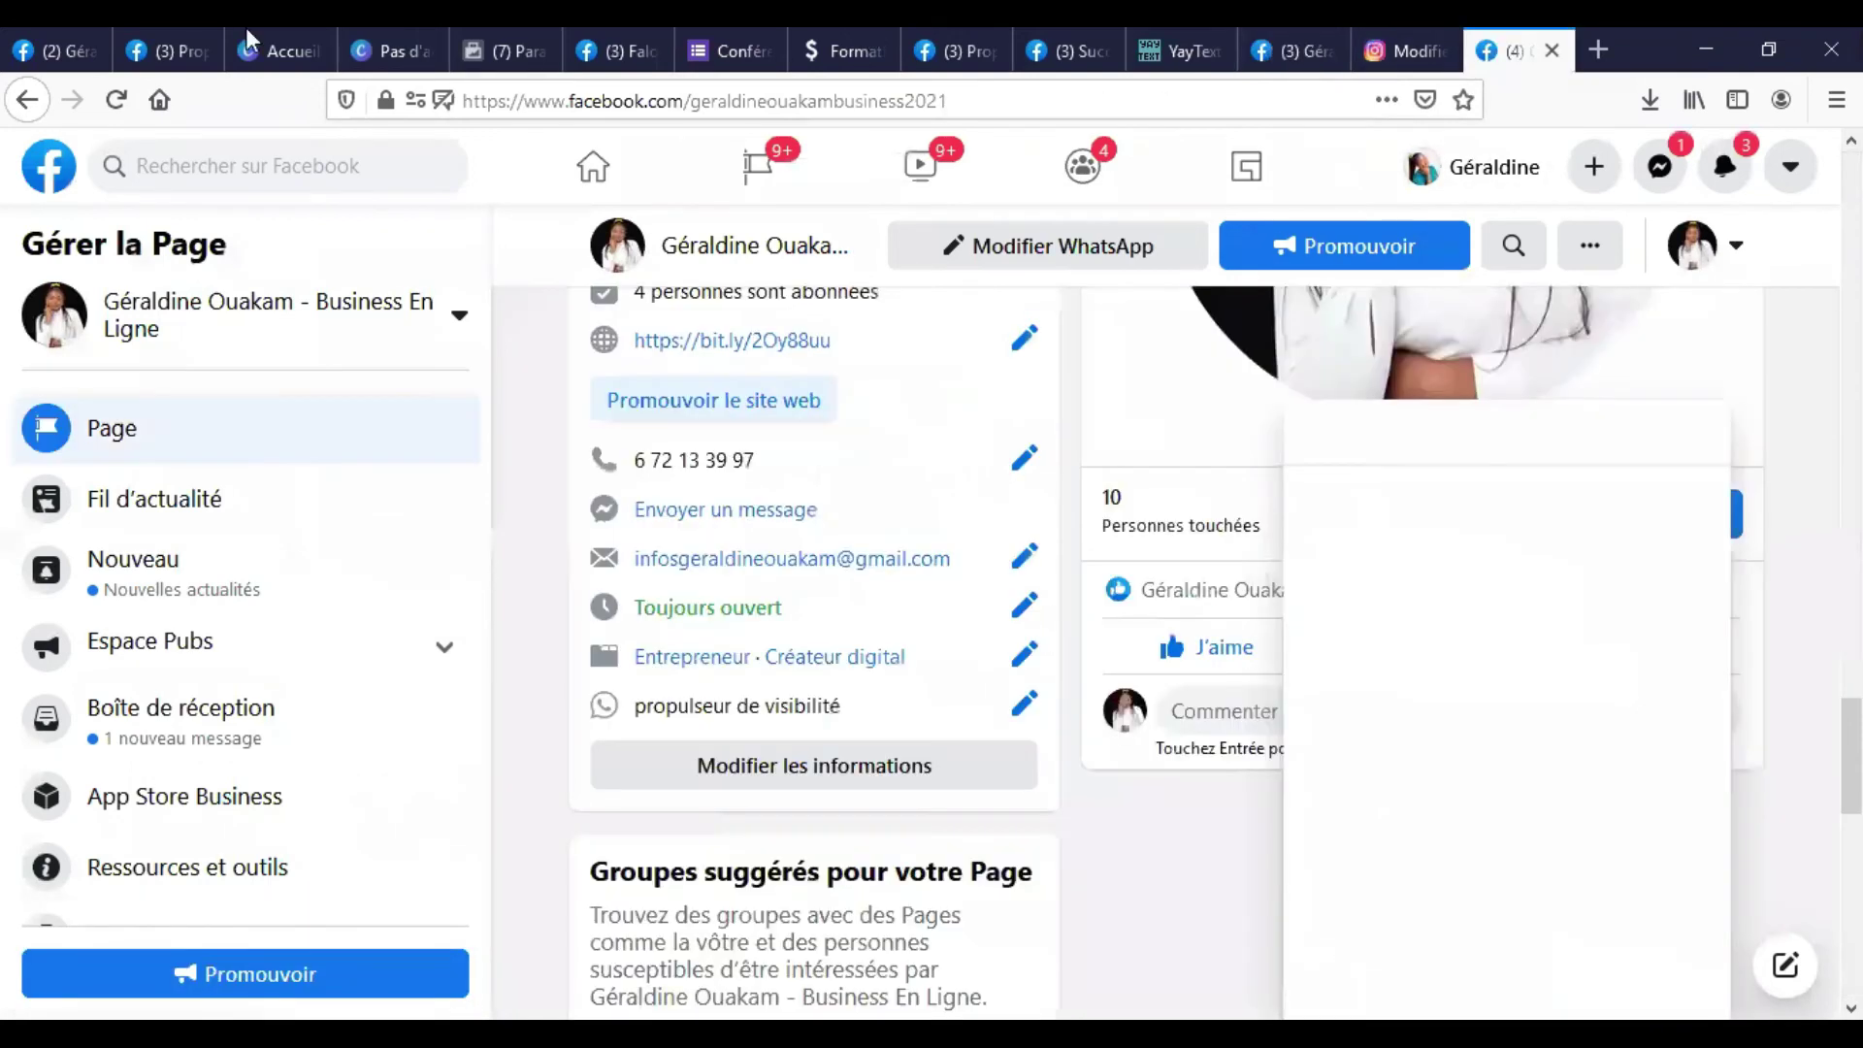
Add a YouTube row to the Page's other linked accounts, then open YouTube in a new tab.
left_click(116, 100)
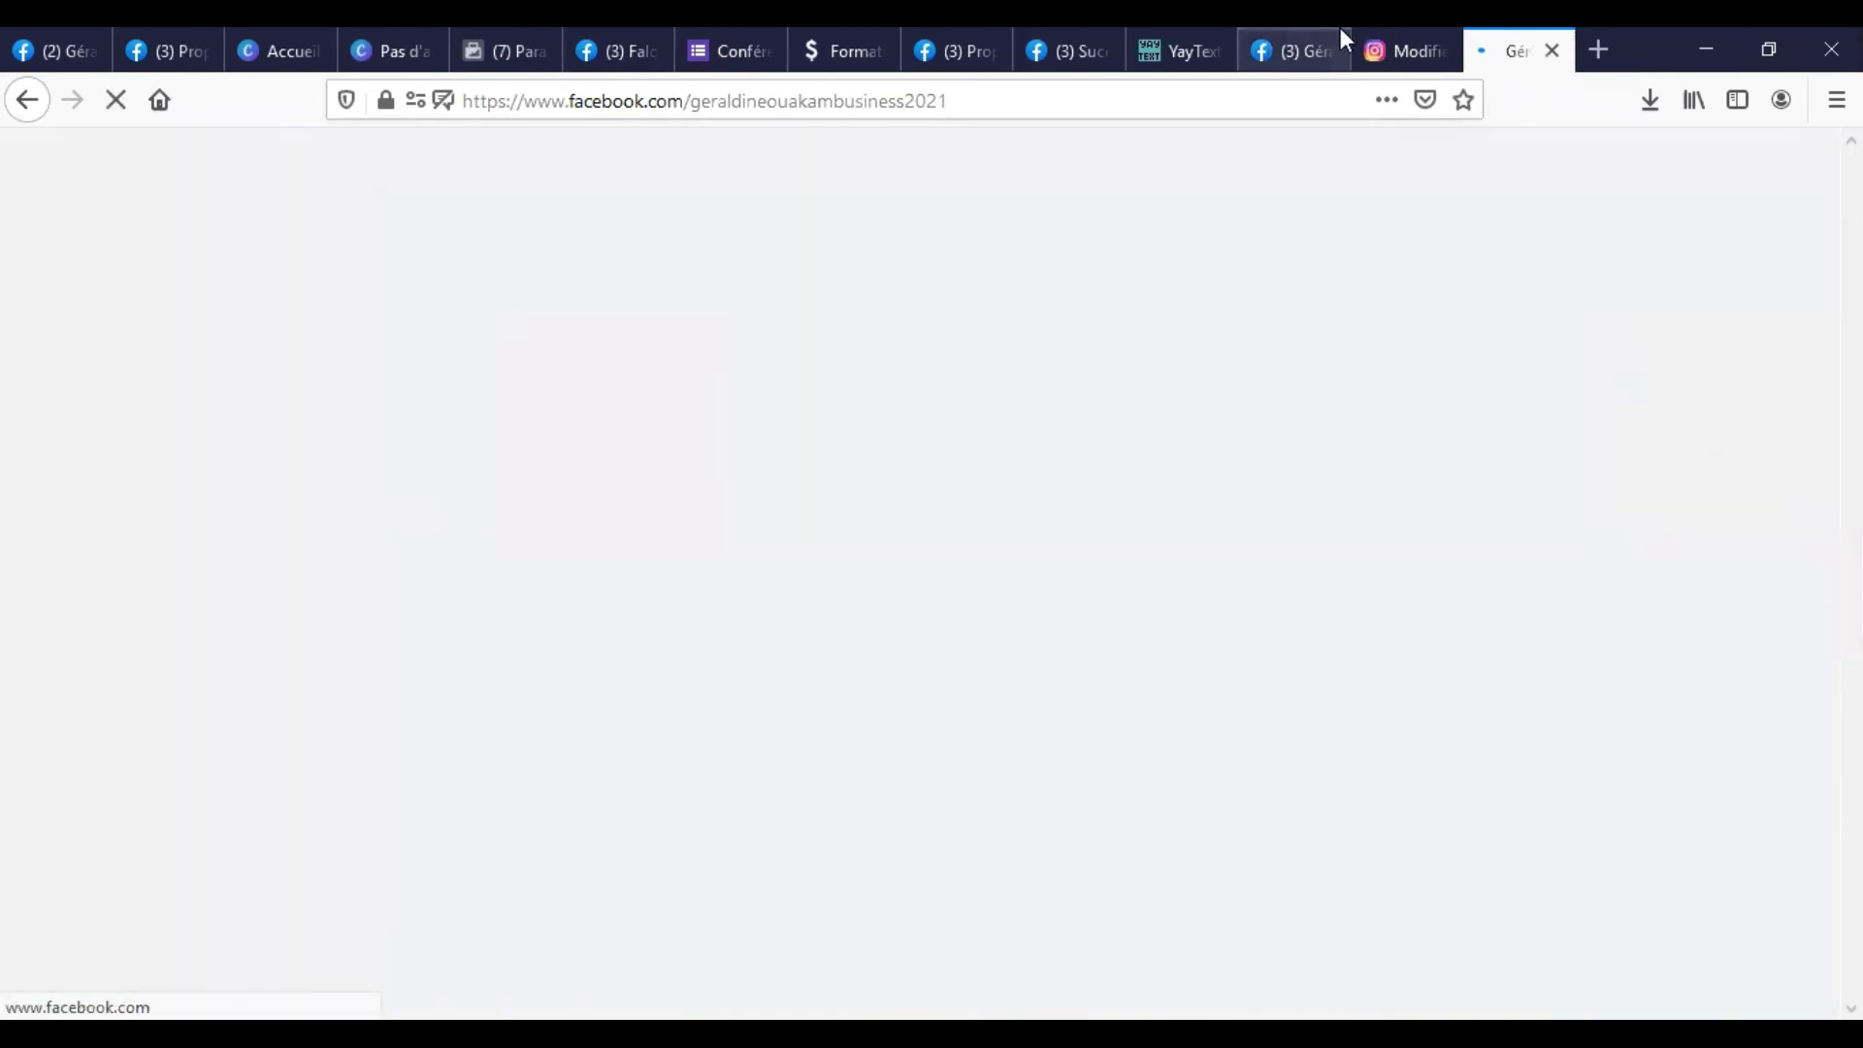
left_click(1339, 44)
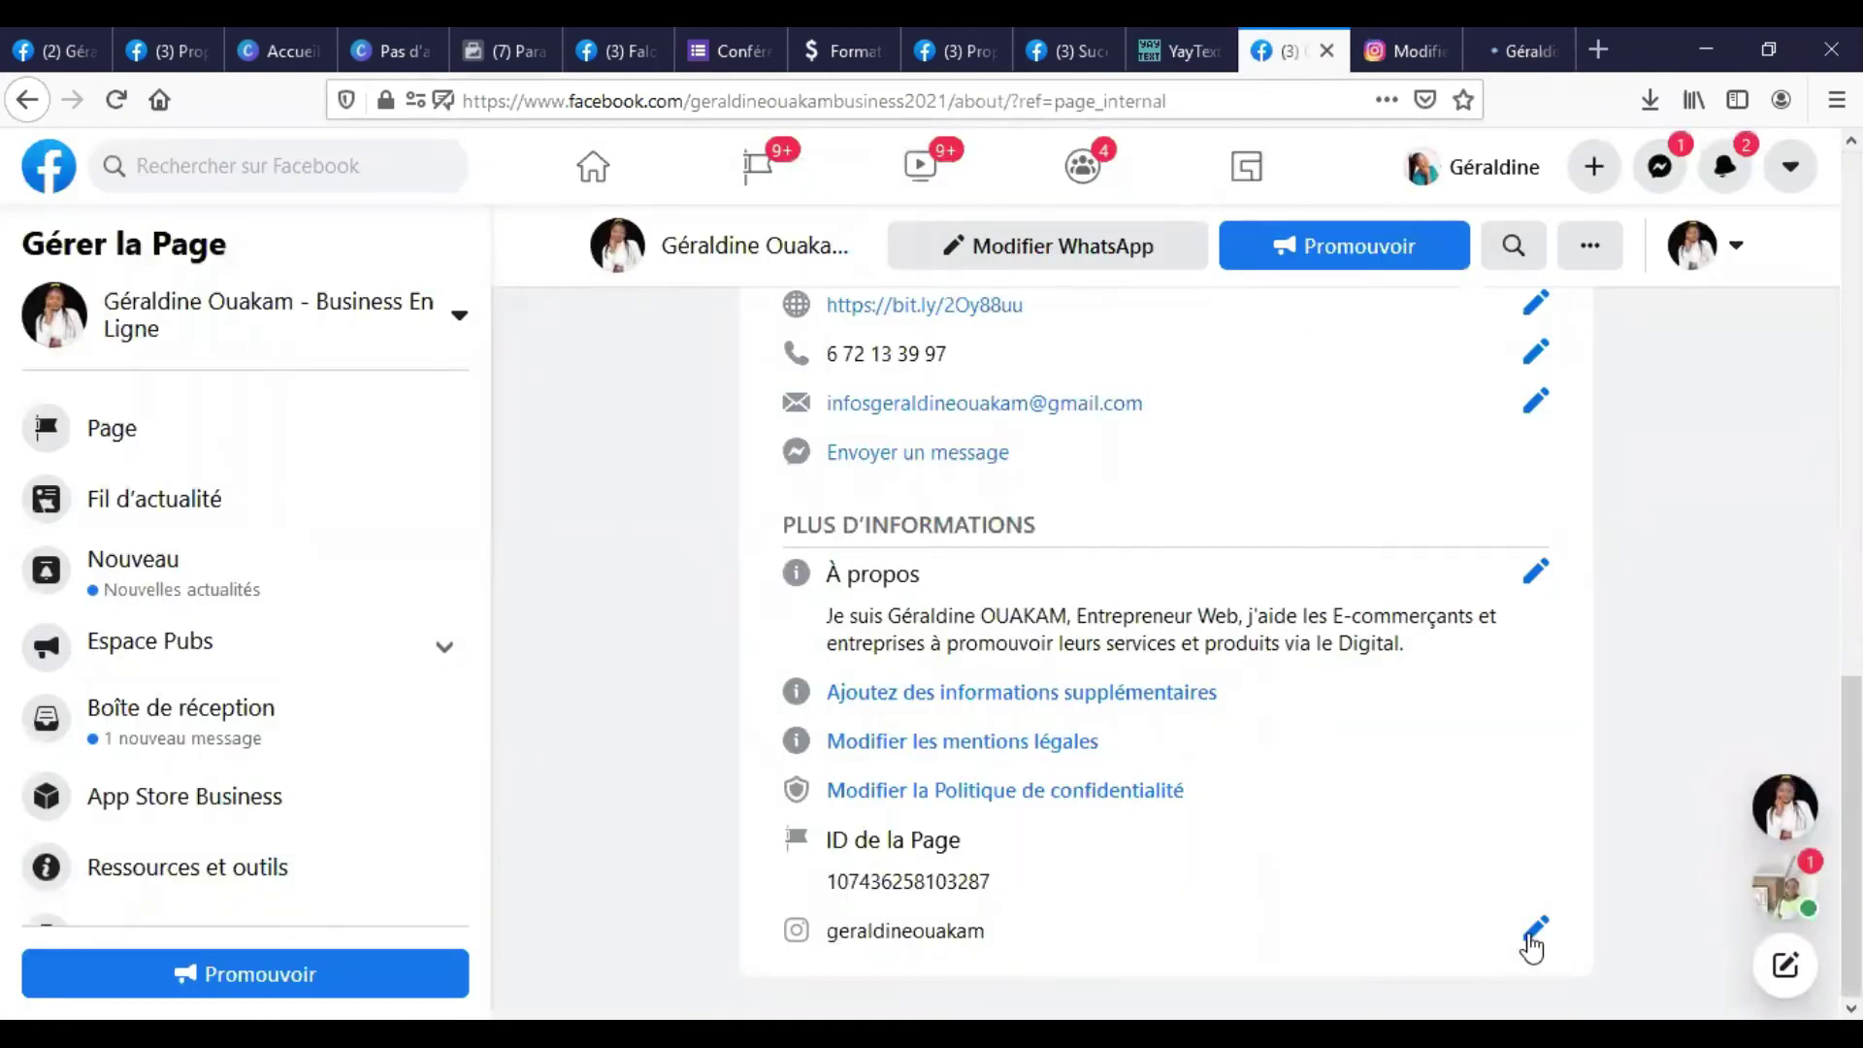
left_click(1532, 933)
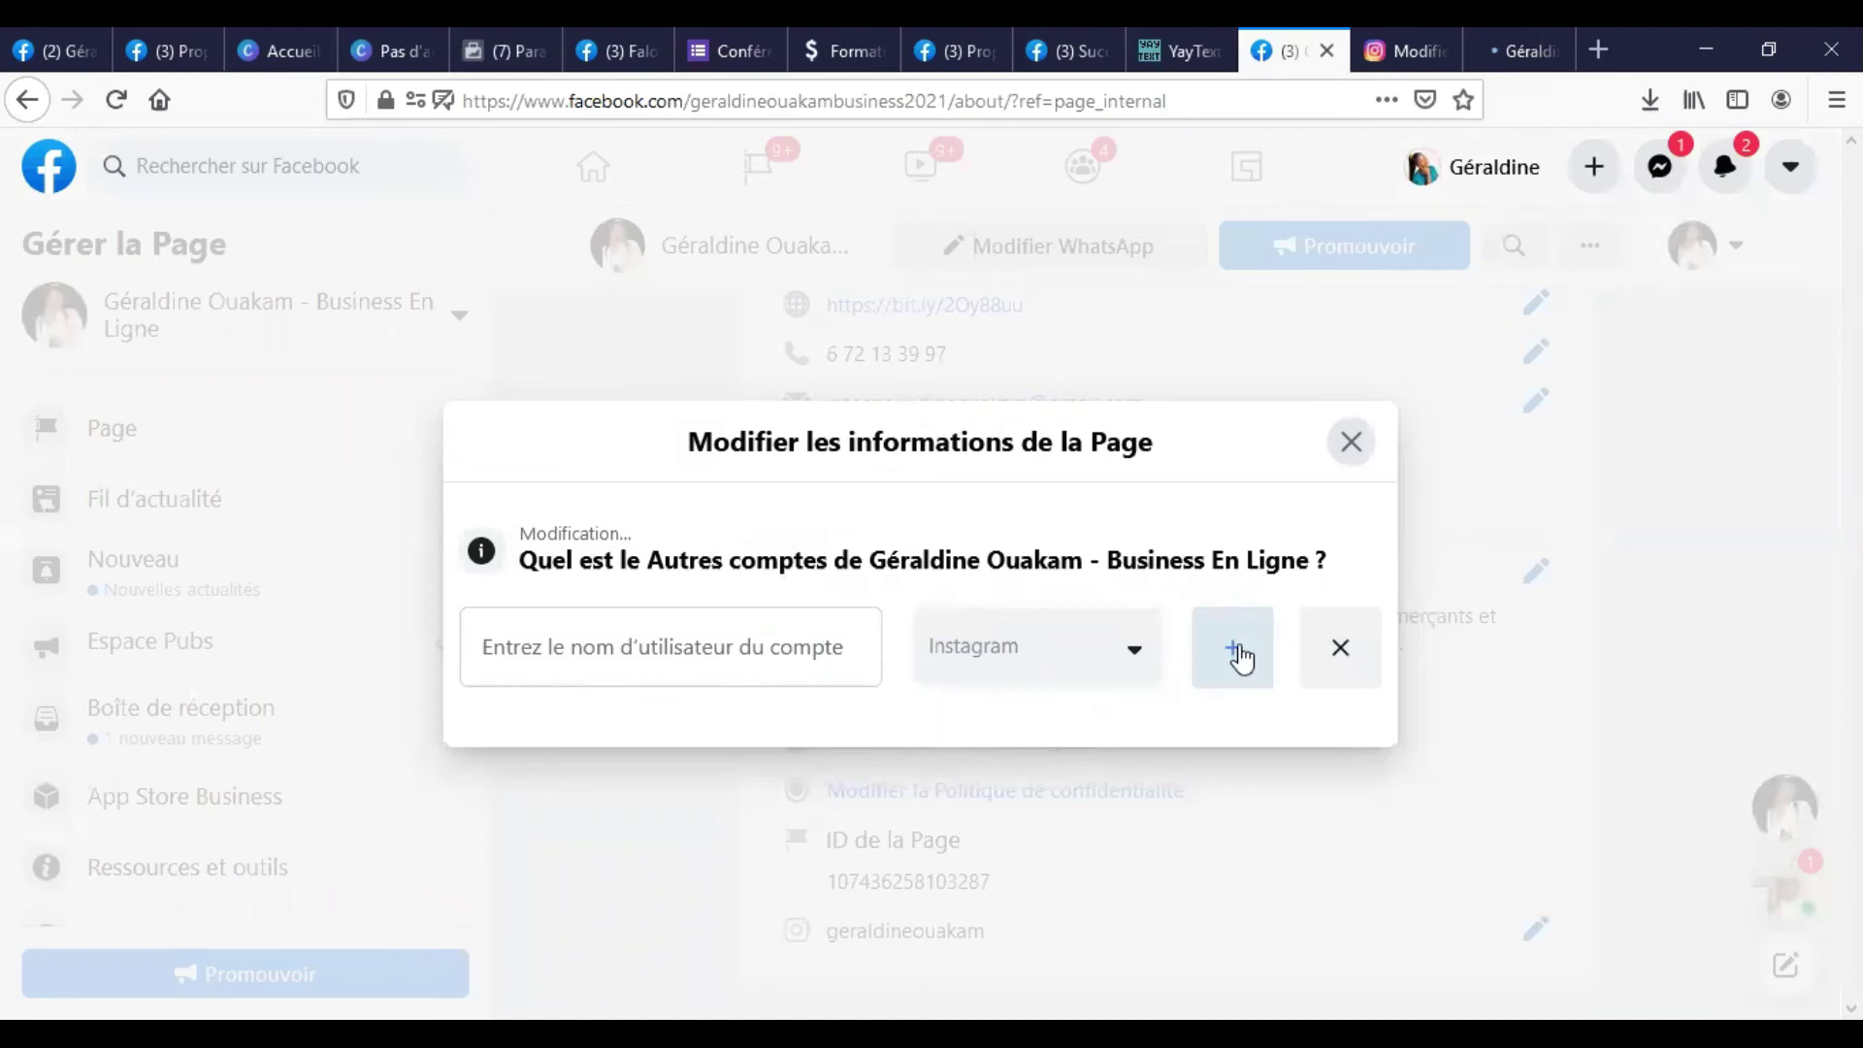
left_click(1240, 658)
left_click(1037, 698)
scroll(1062, 887, "up", 5)
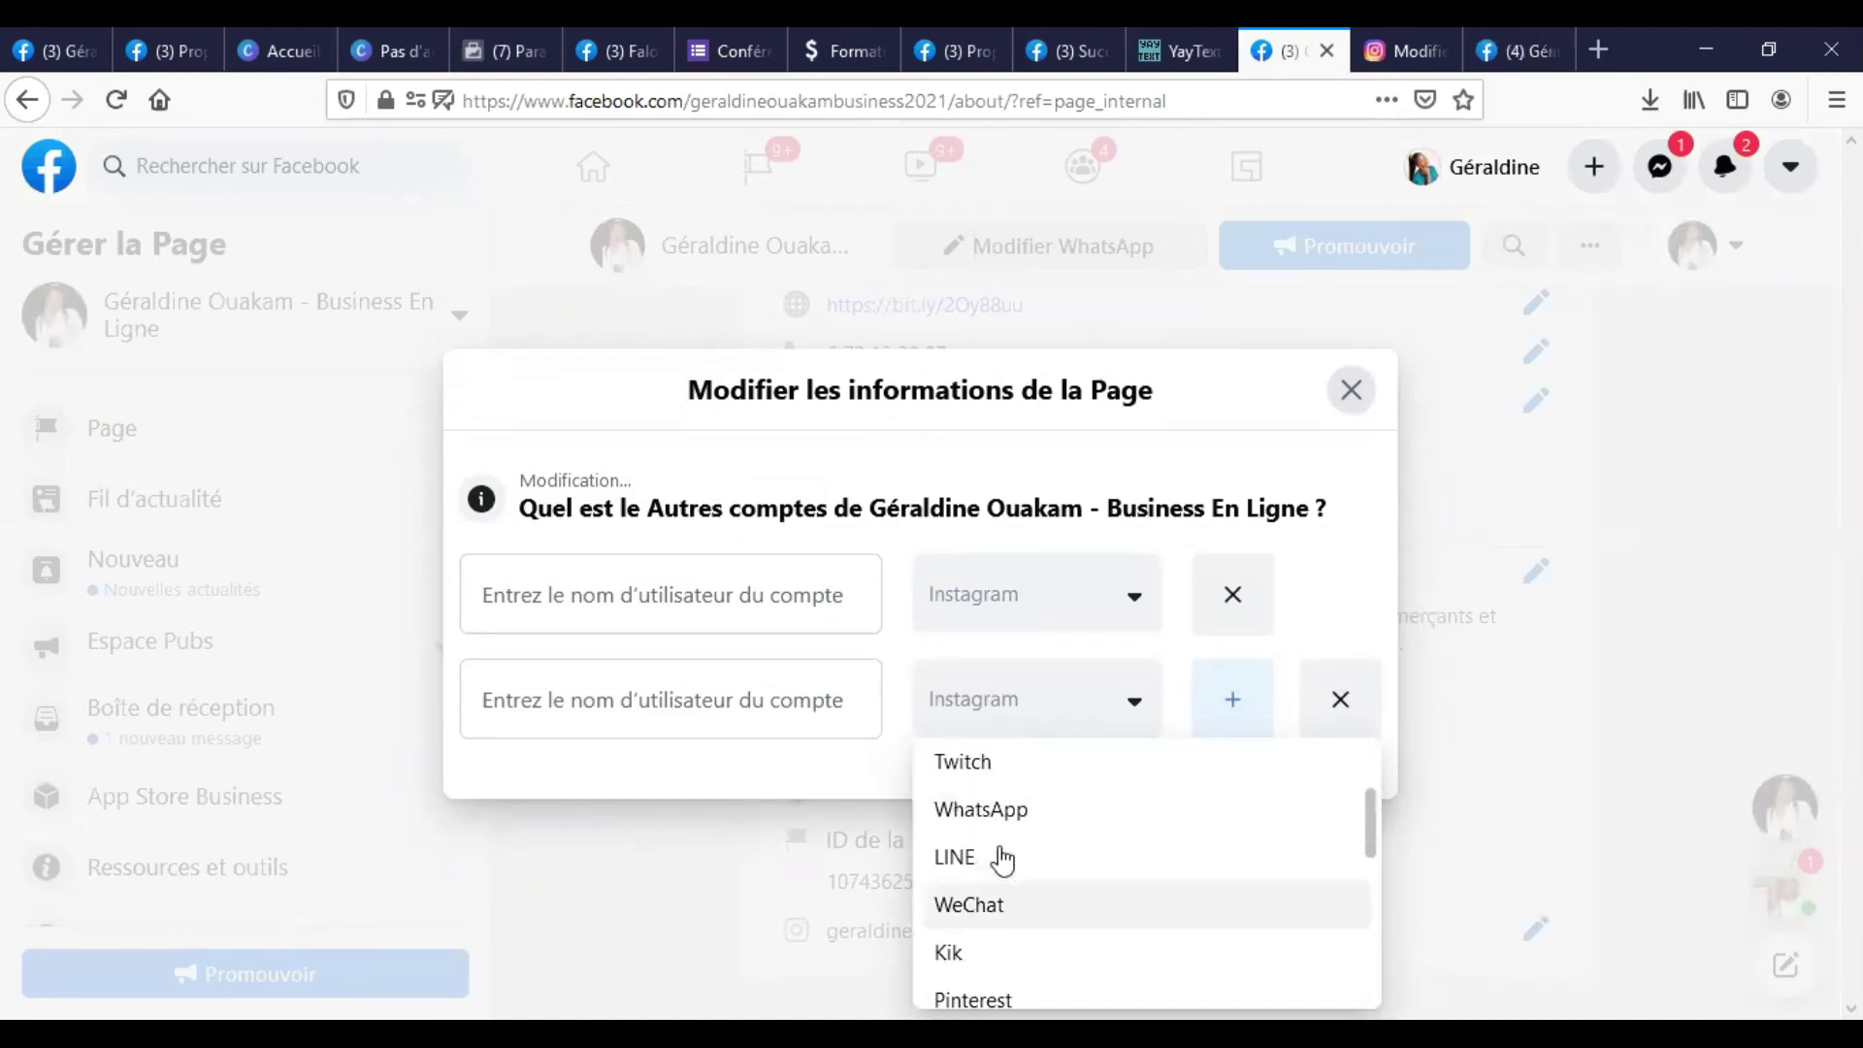
scroll(1002, 859, "up", 1)
scroll(1009, 888, "up", 3)
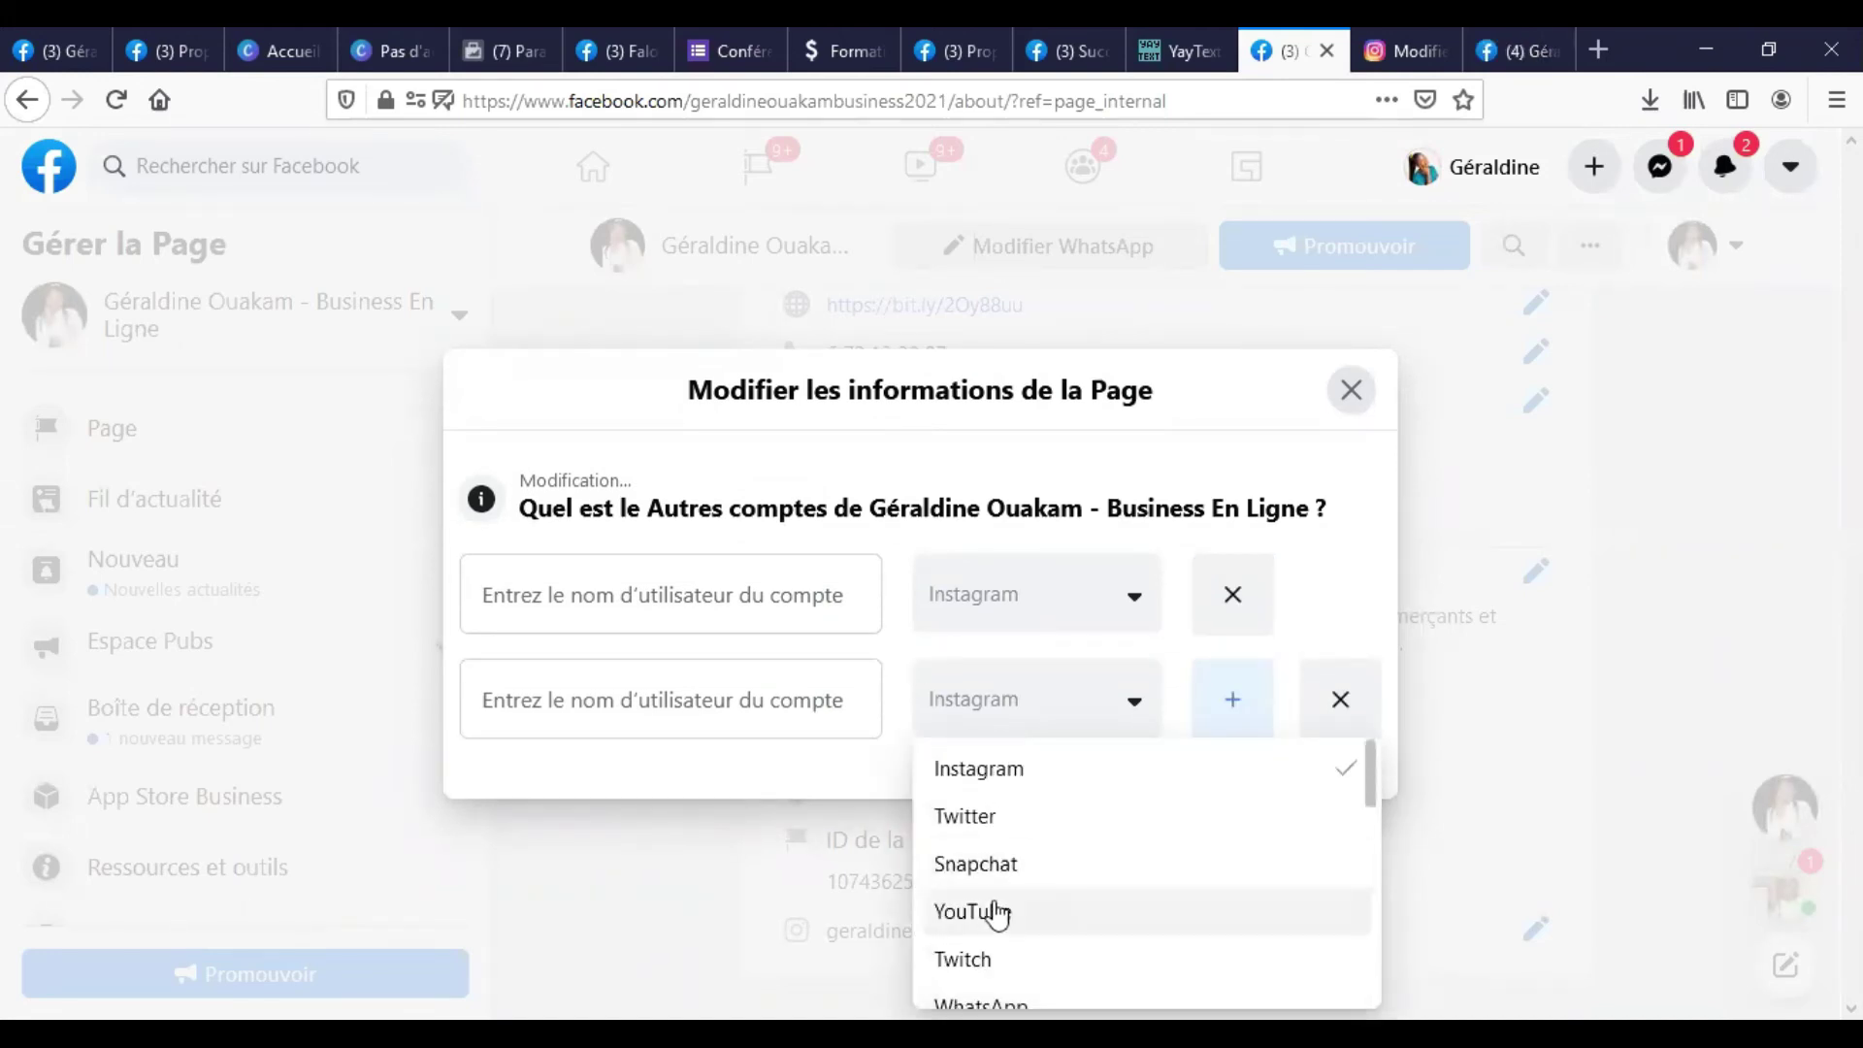
left_click(991, 913)
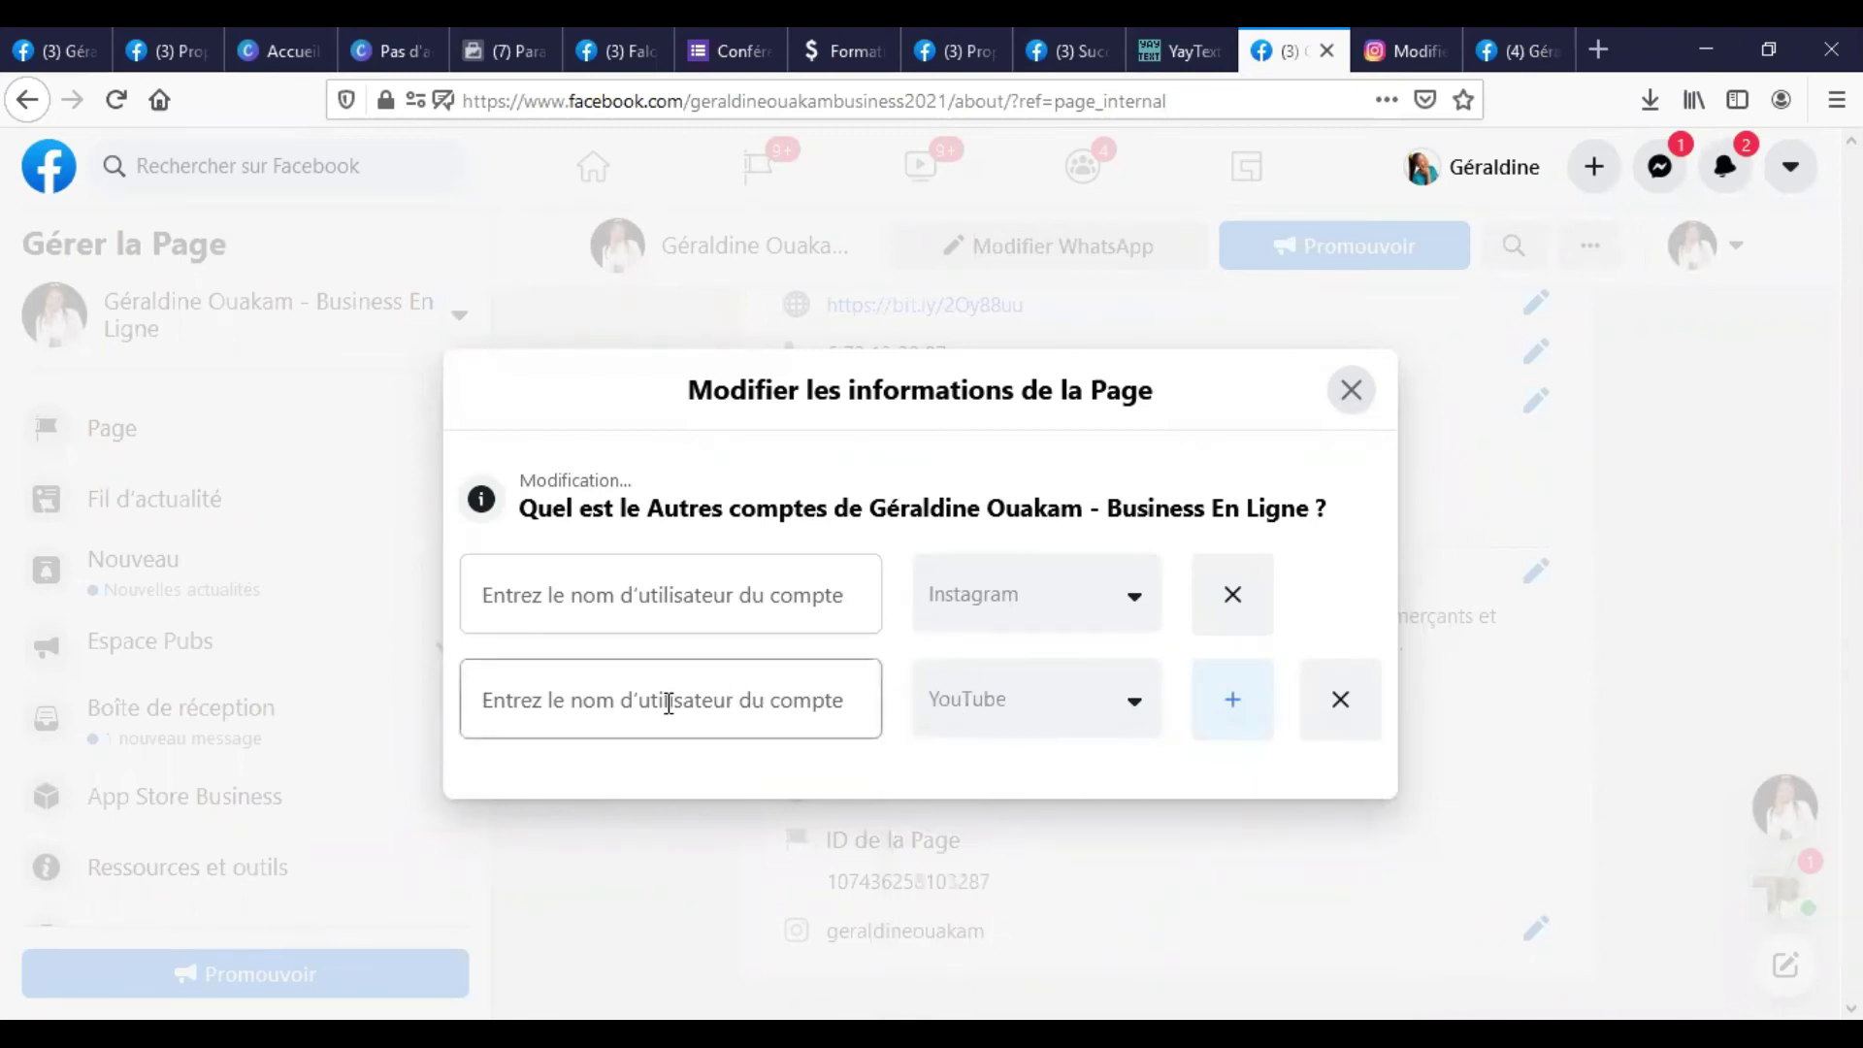
left_click(665, 701)
left_click(1594, 47)
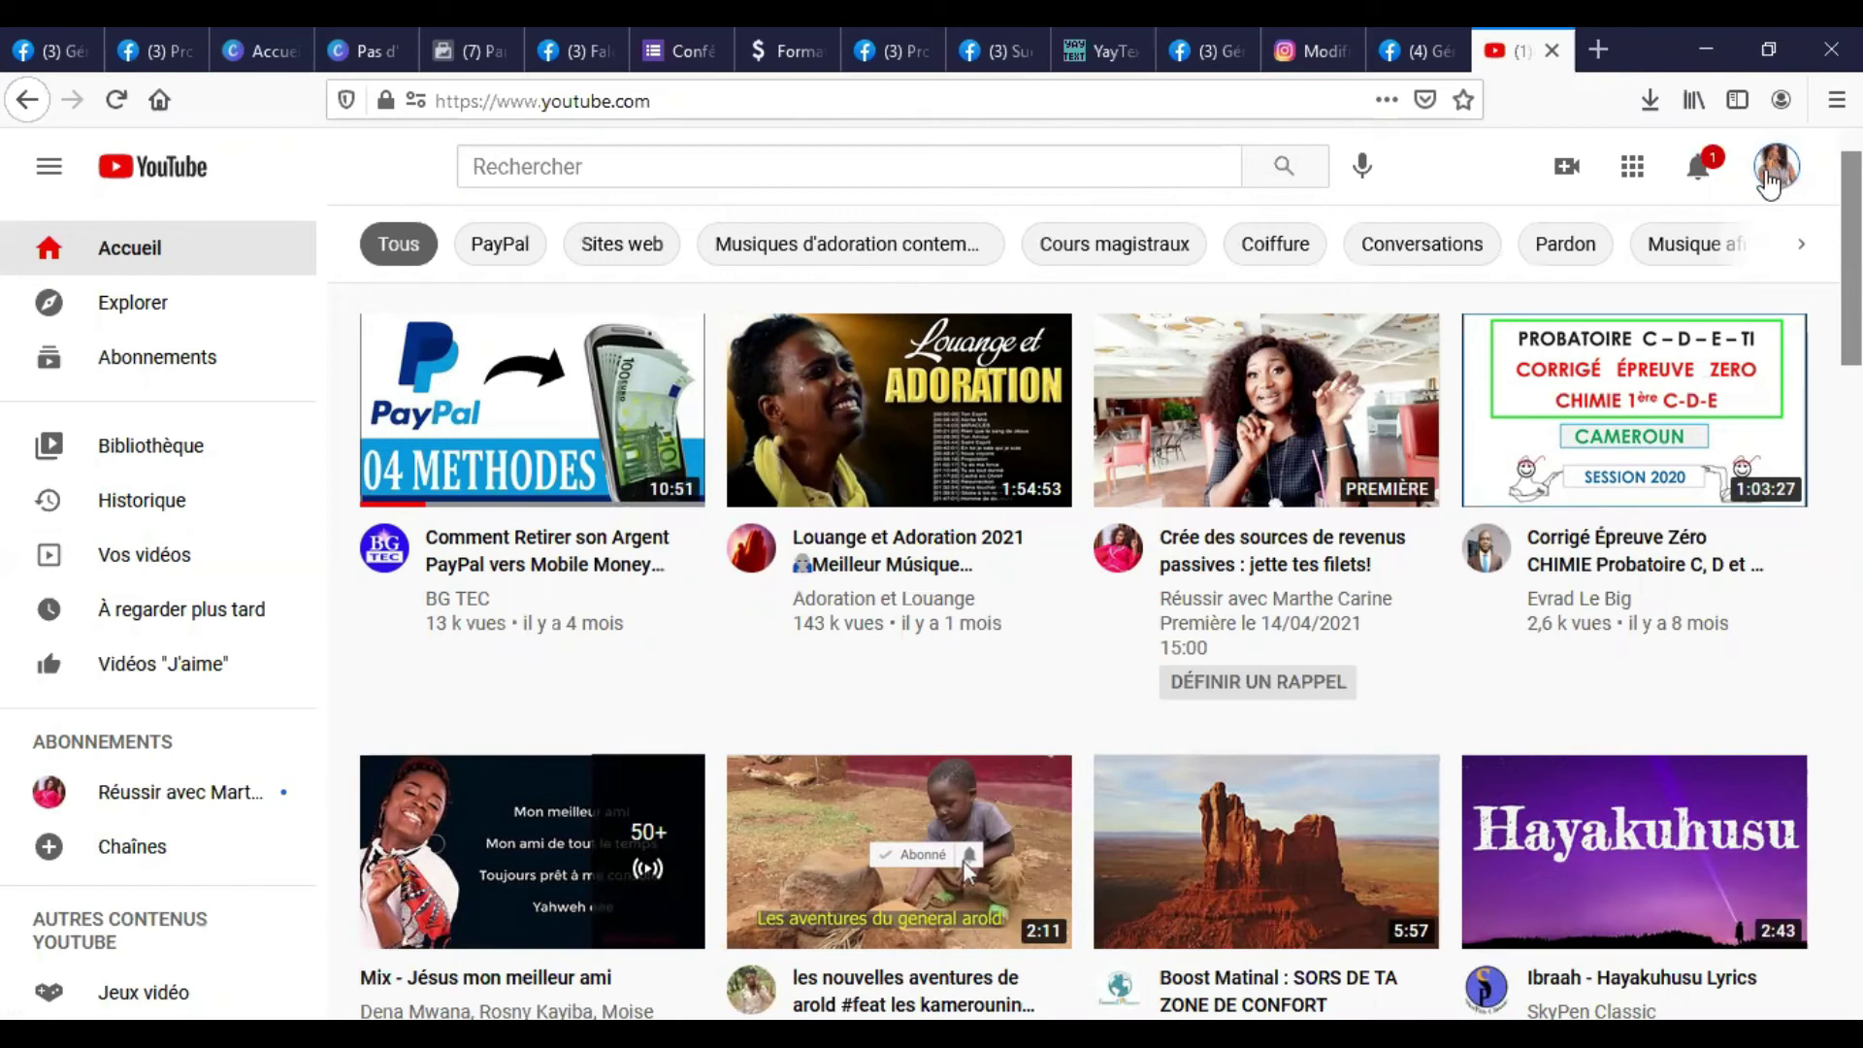
Open the Propulseur De Visibilité En Ligne channel page and select its URL before returning to Facebook.
left_click(1768, 183)
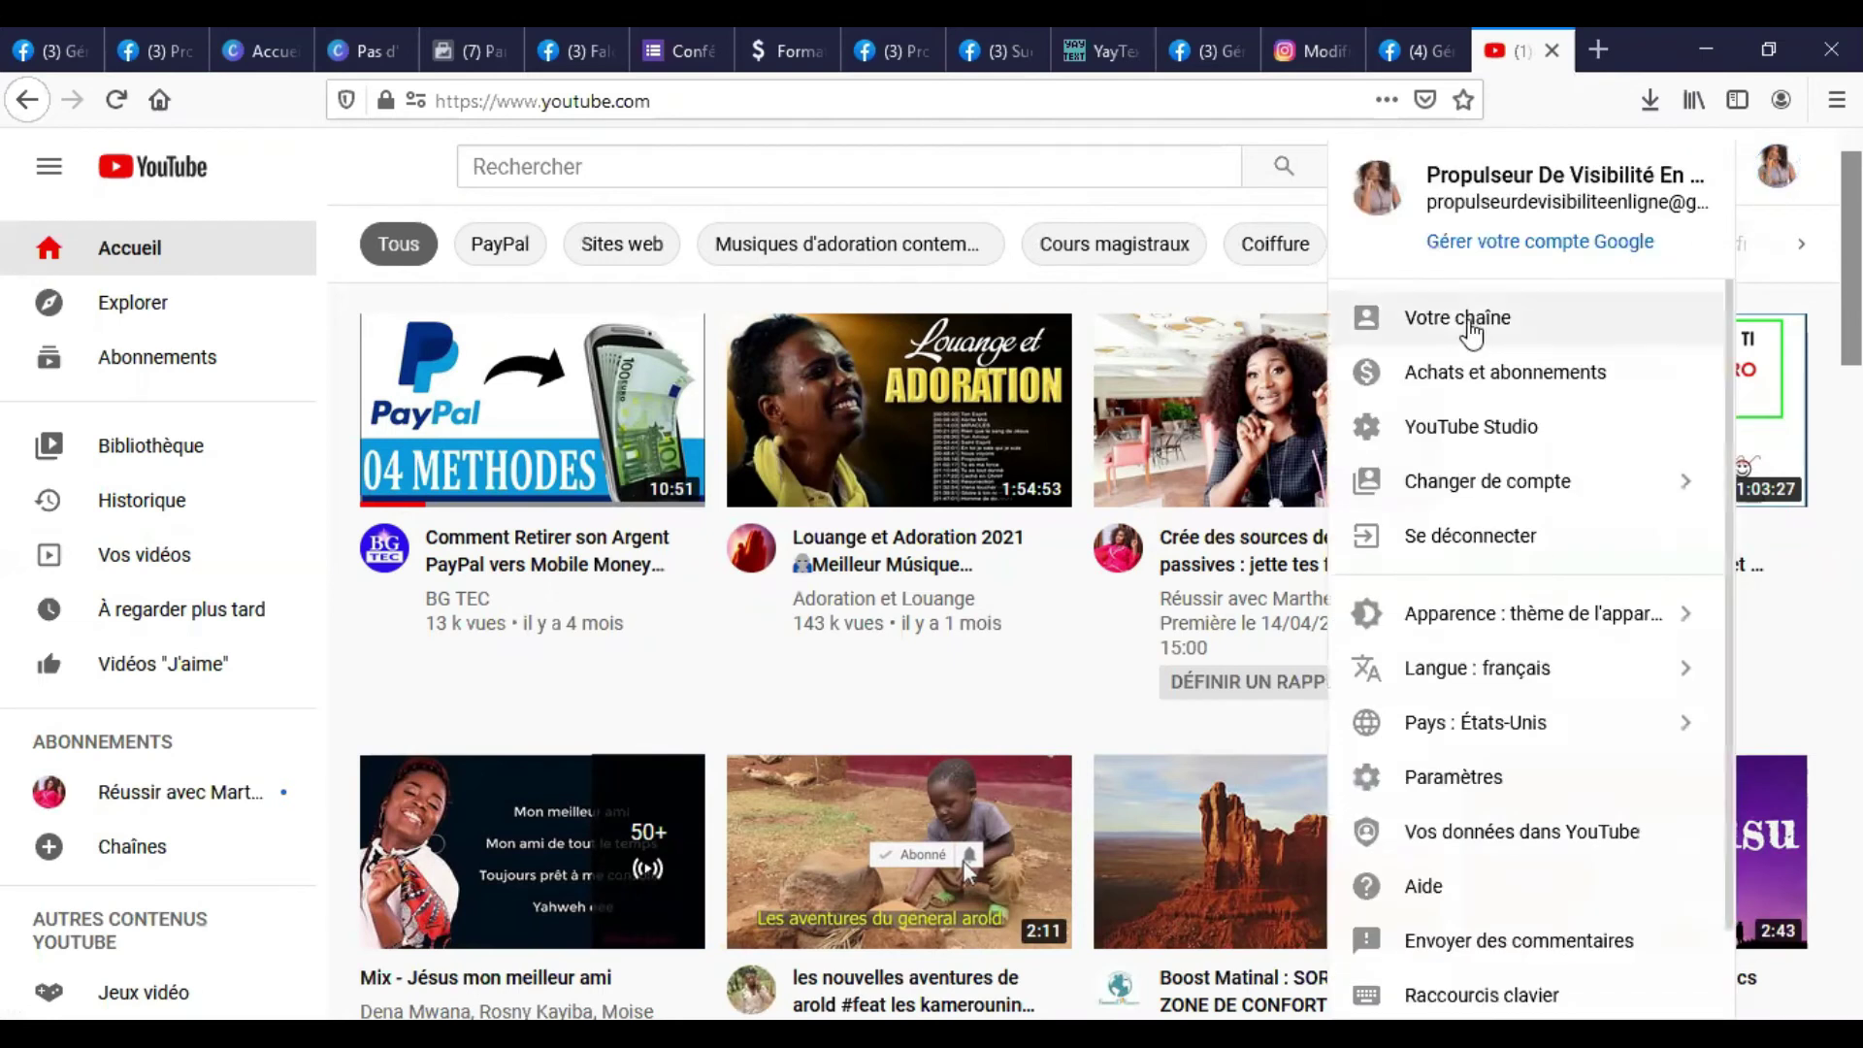
left_click(1509, 323)
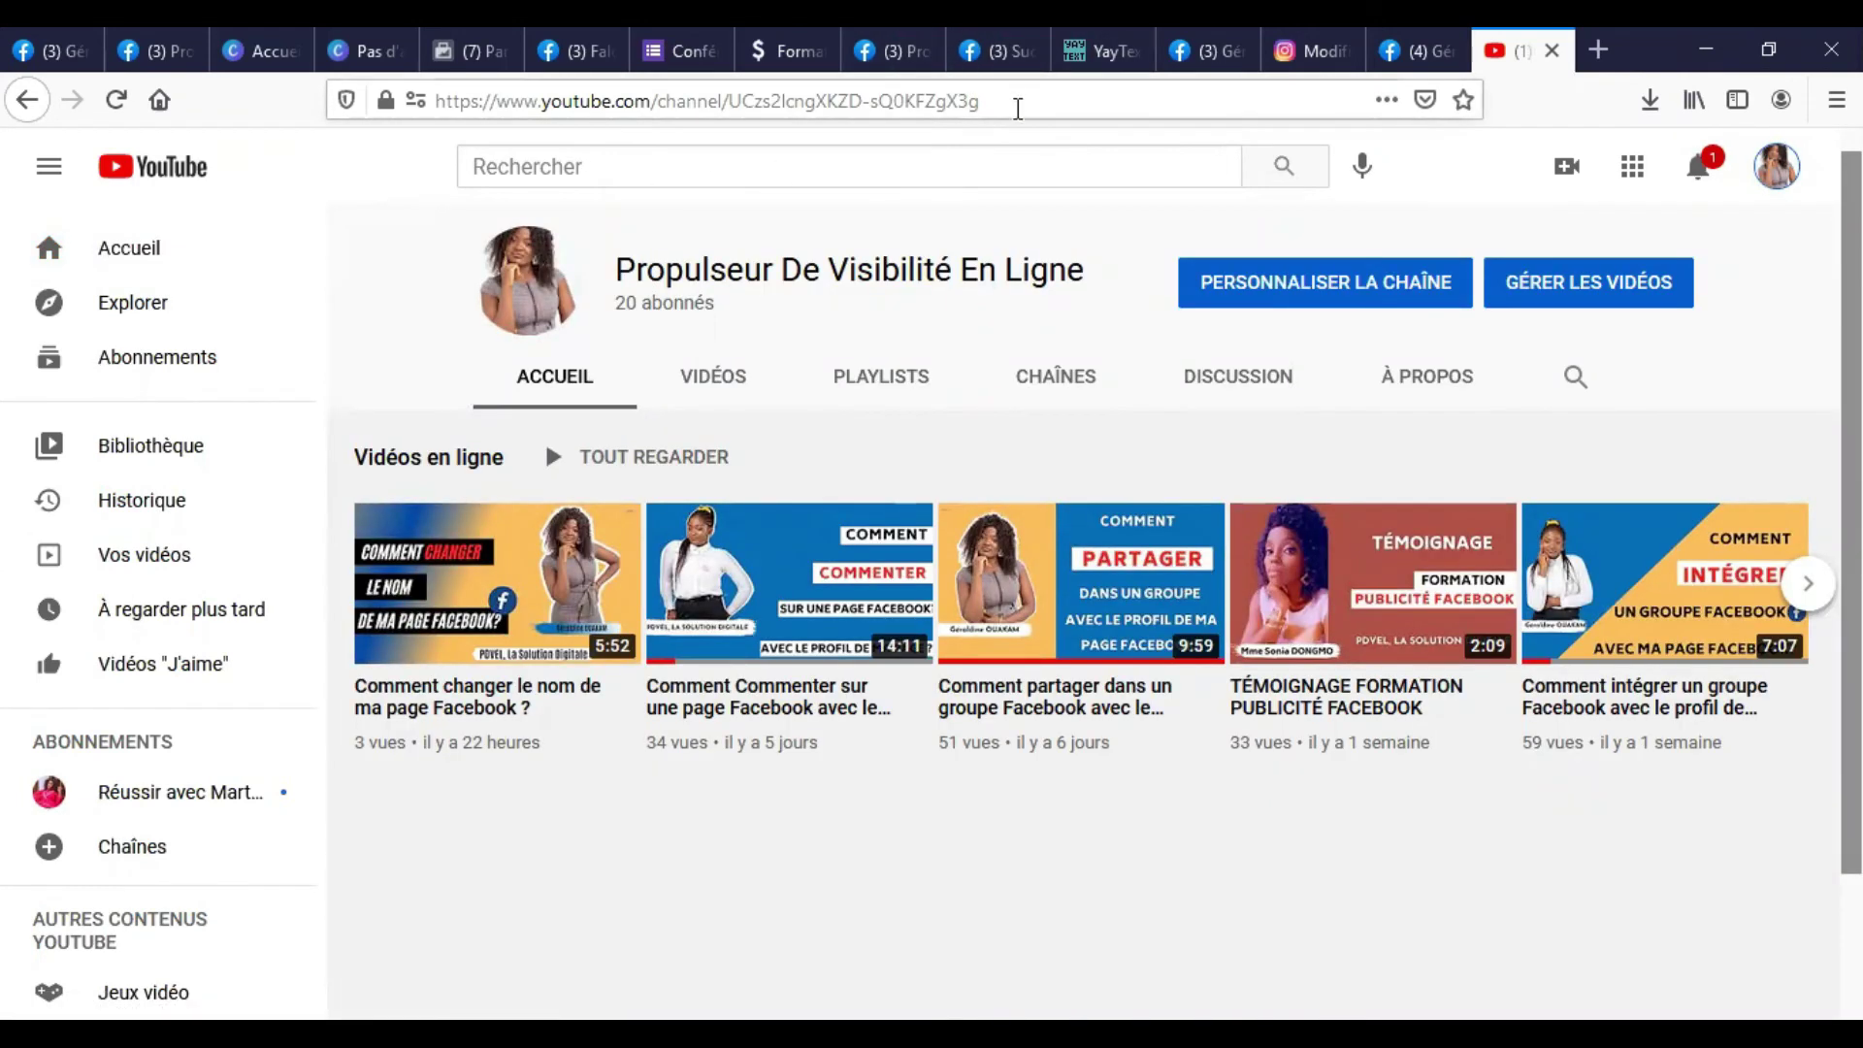
left_click(1016, 110)
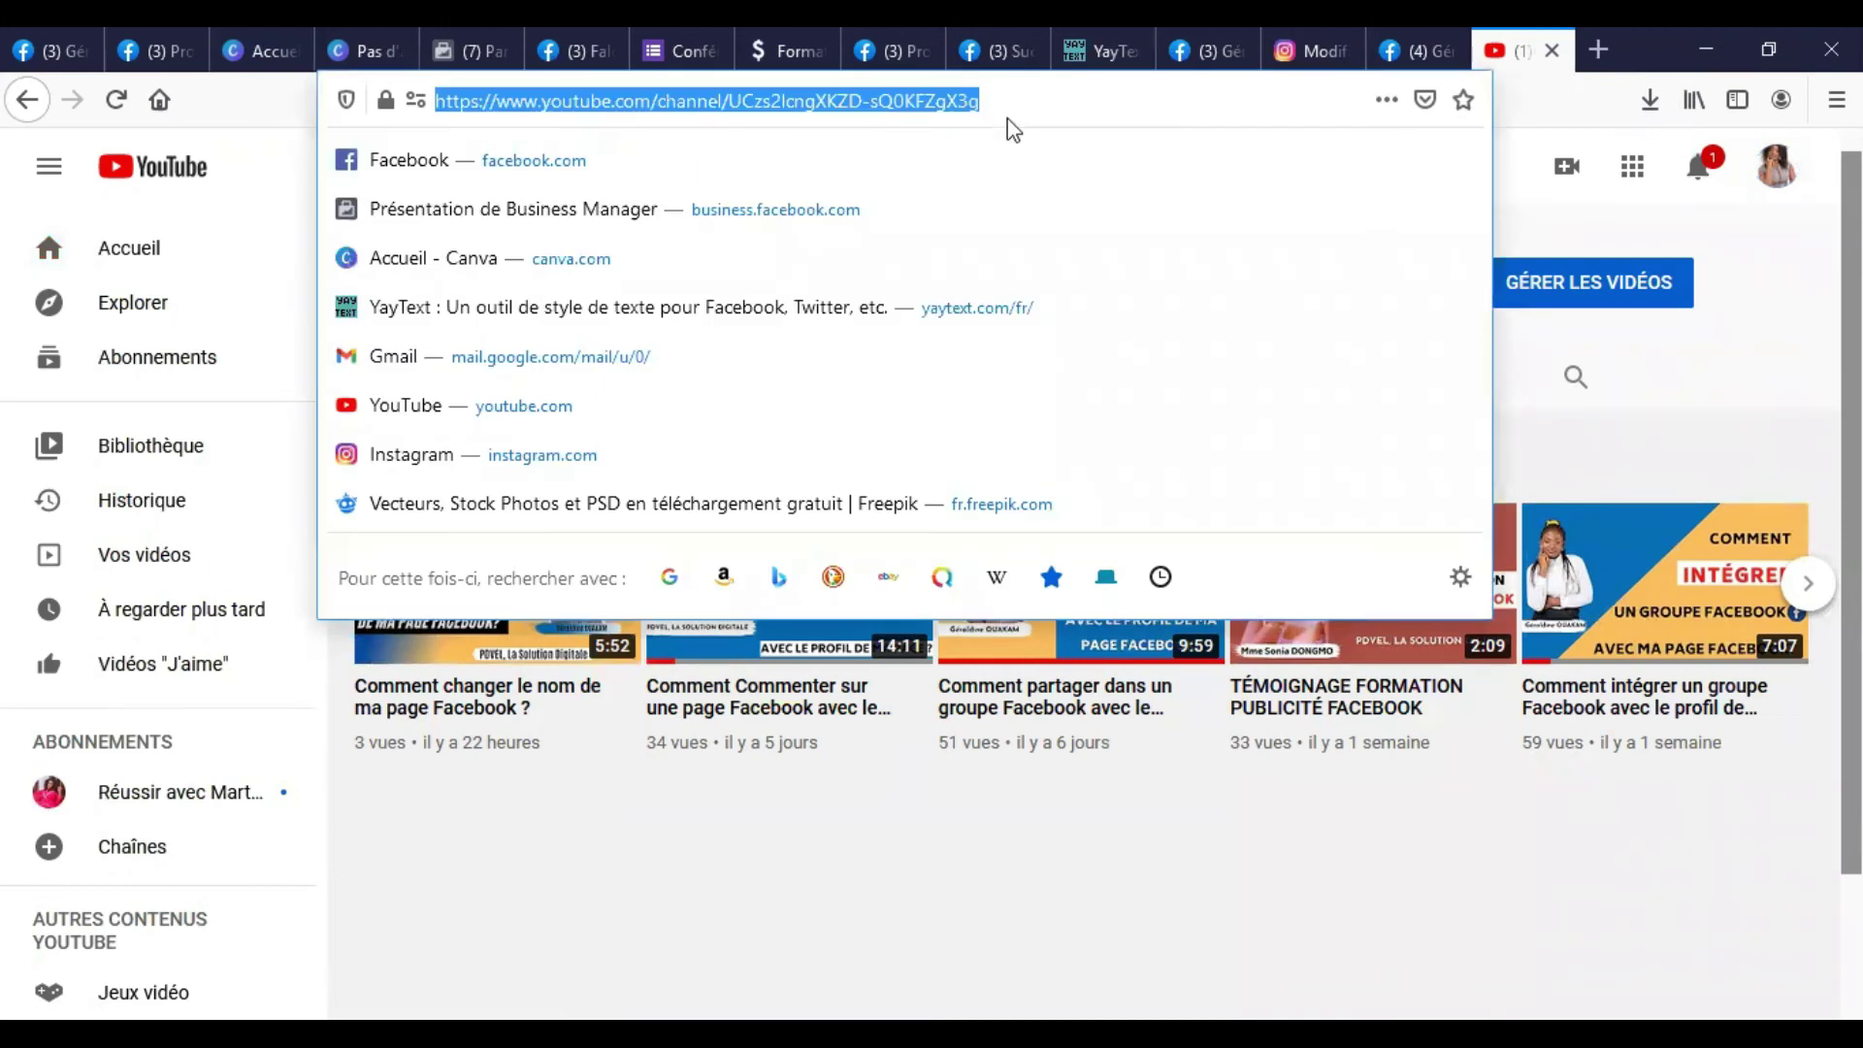
left_click(887, 50)
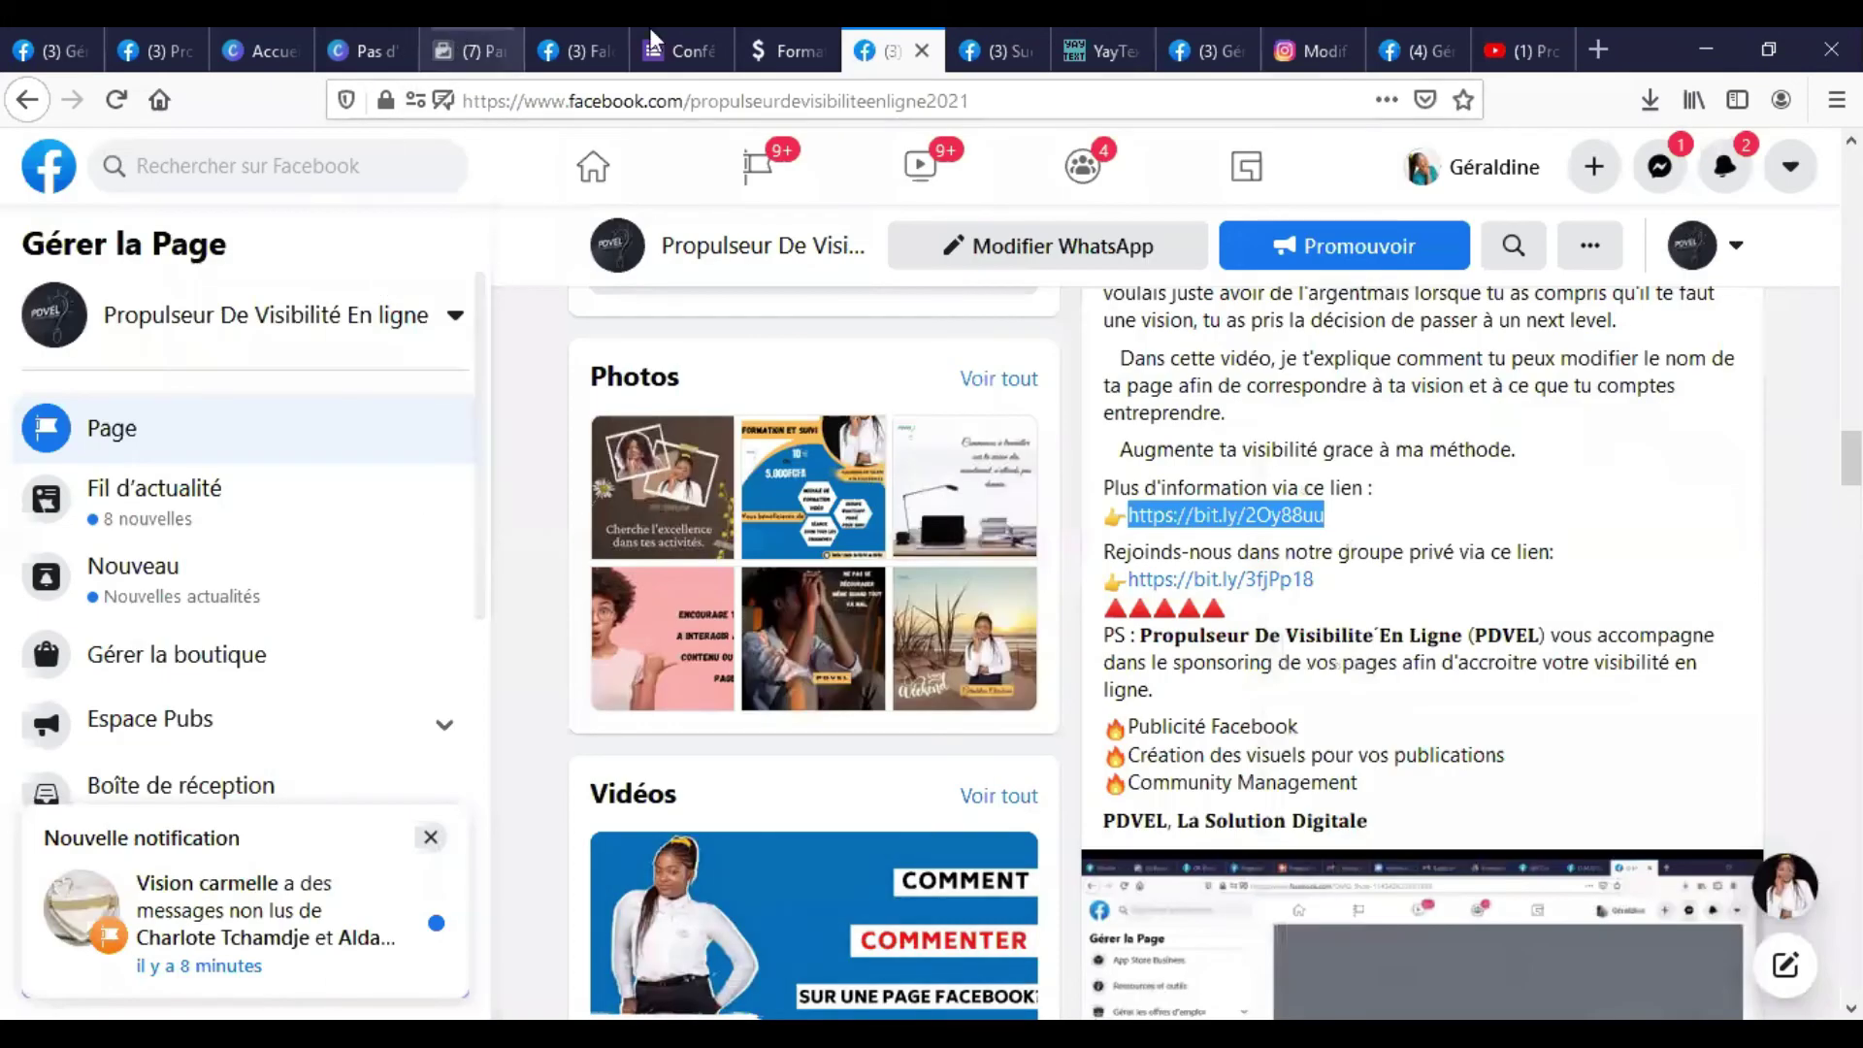
Check the business Page and the other-accounts editor tabs, then return to the YouTube channel.
left_click(1411, 51)
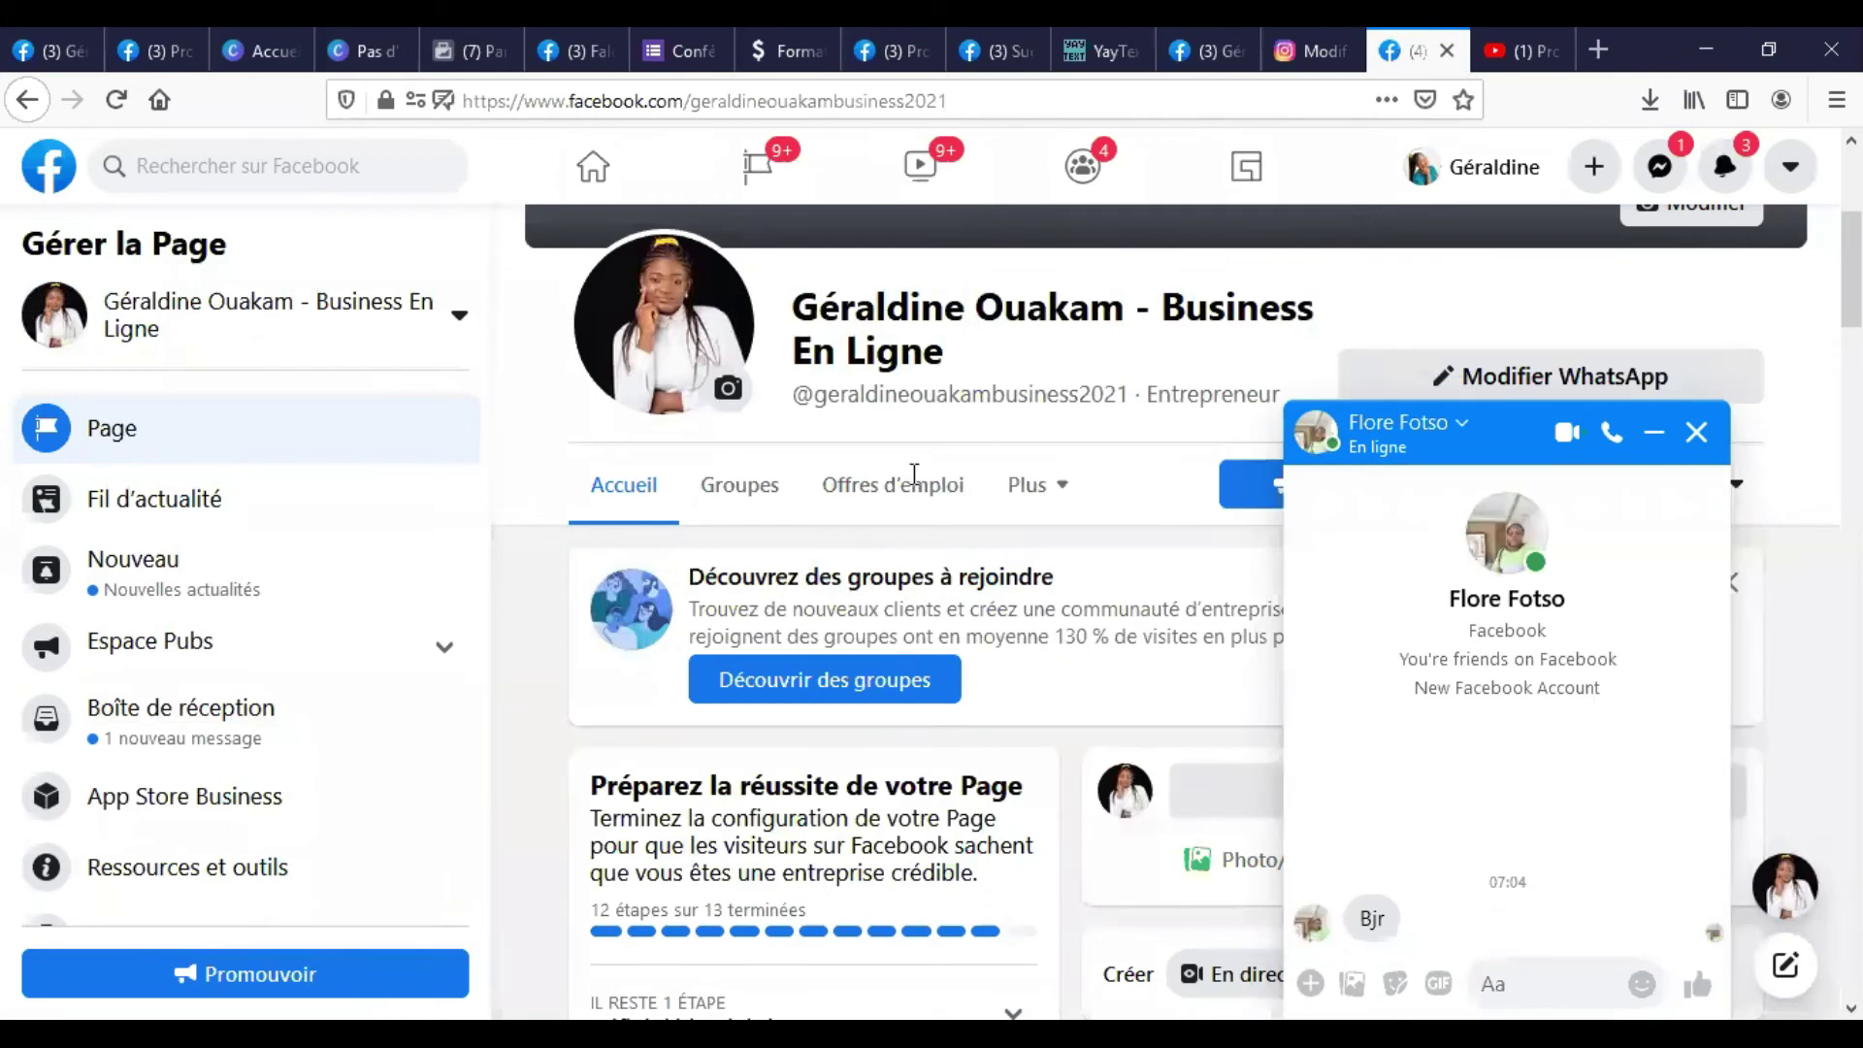
left_click(1213, 37)
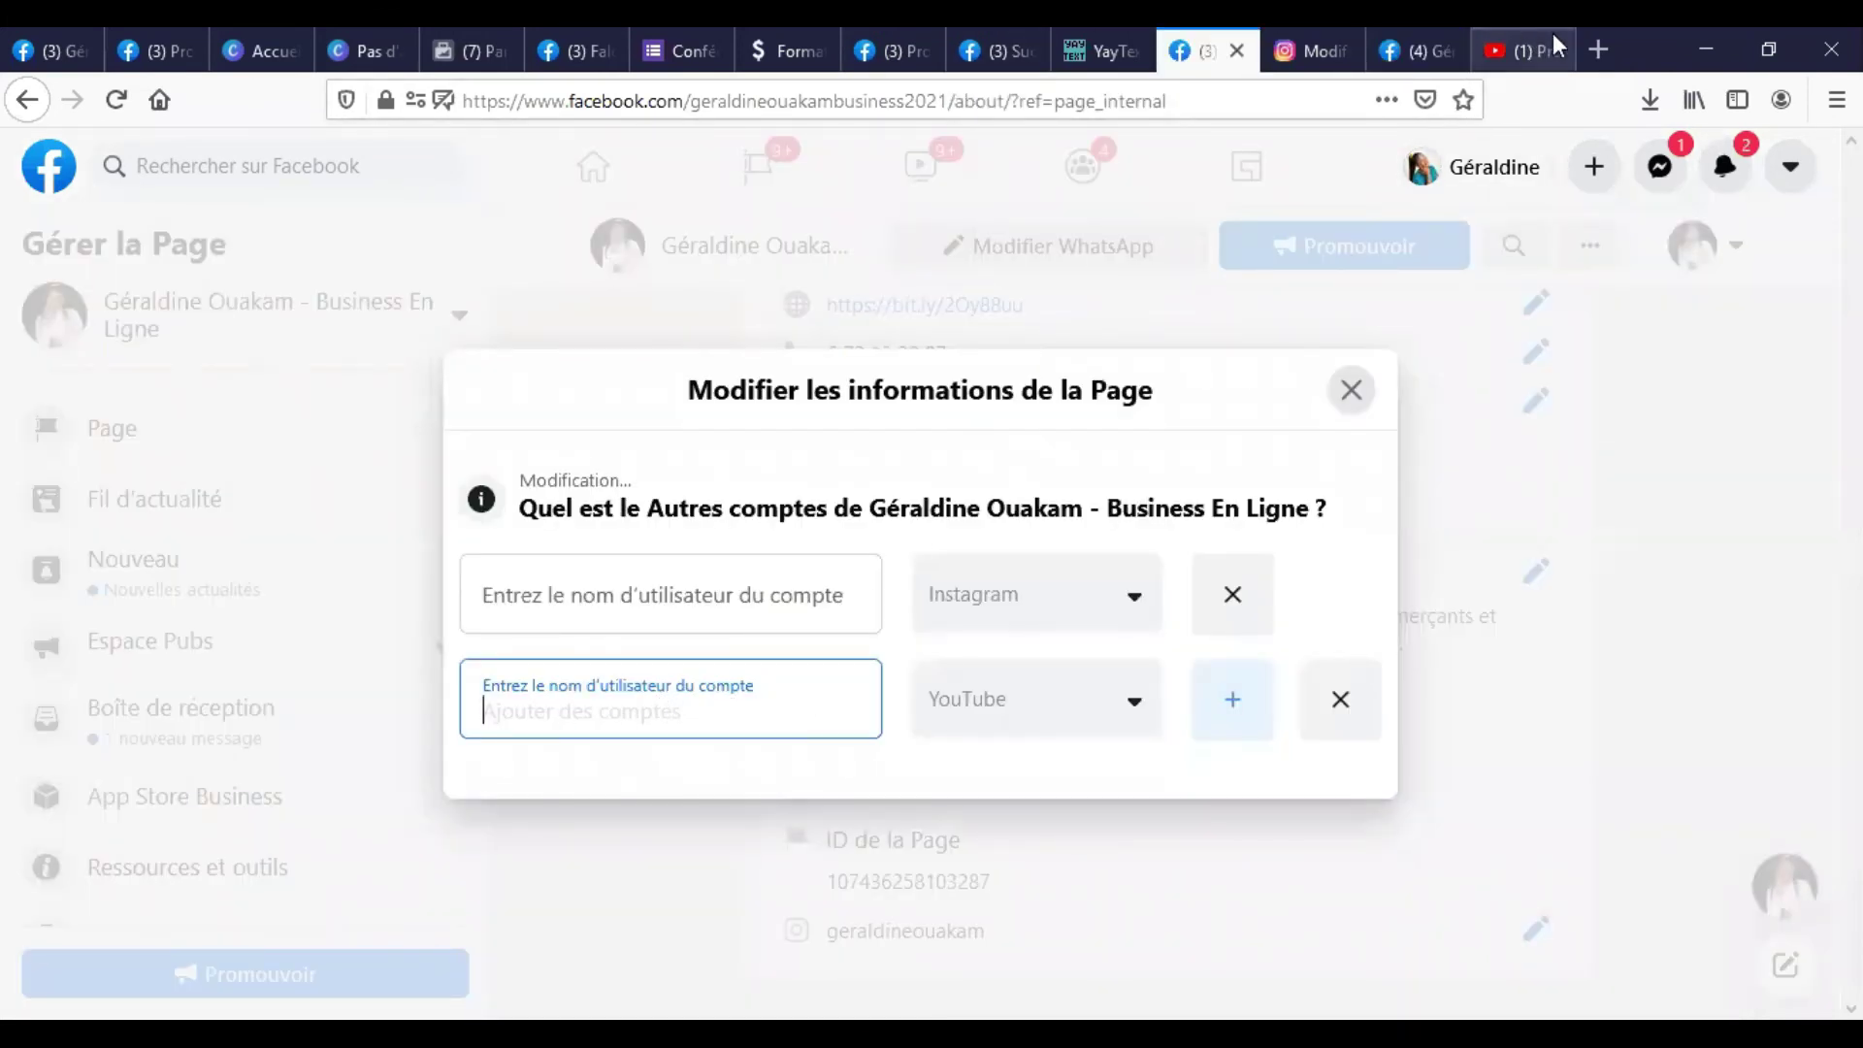
left_click(1520, 48)
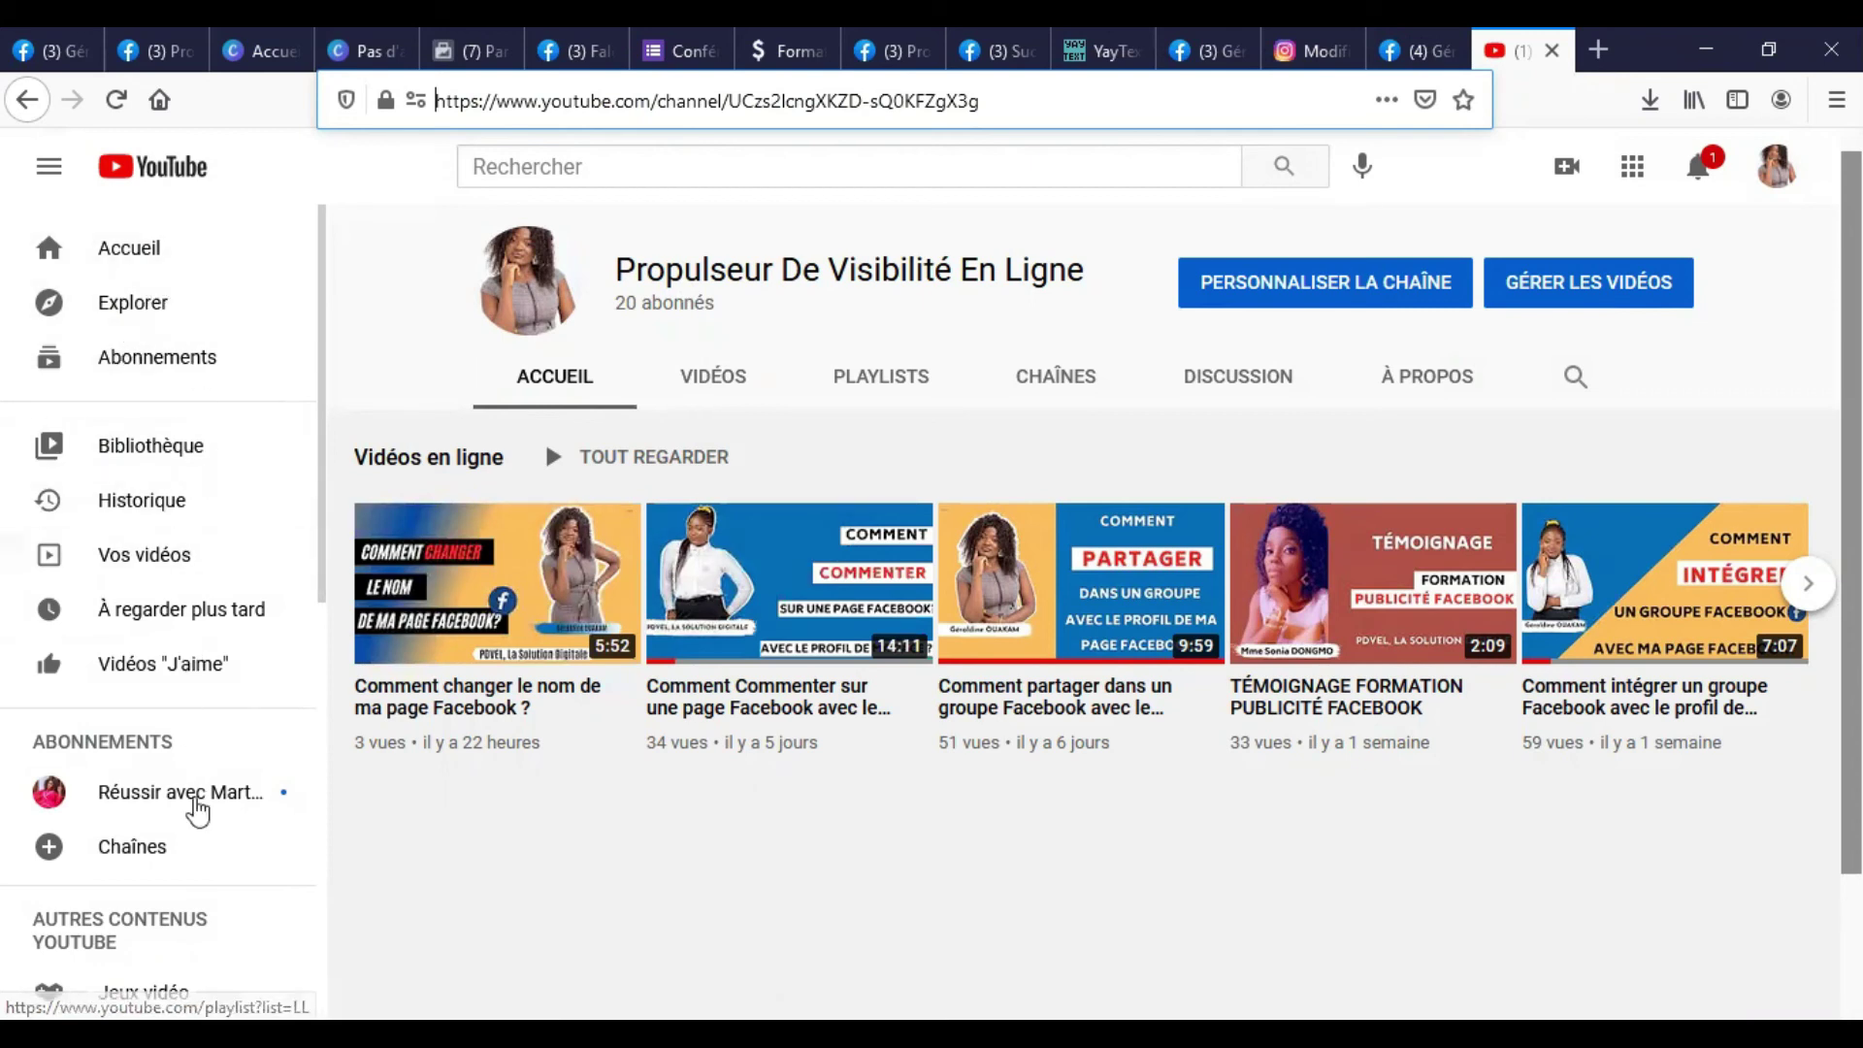
In YouTube settings, select the channel name Propulseur De Visibilité En Ligne and view advanced settings.
scroll(184, 676, "down", 2)
scroll(177, 776, "down", 5)
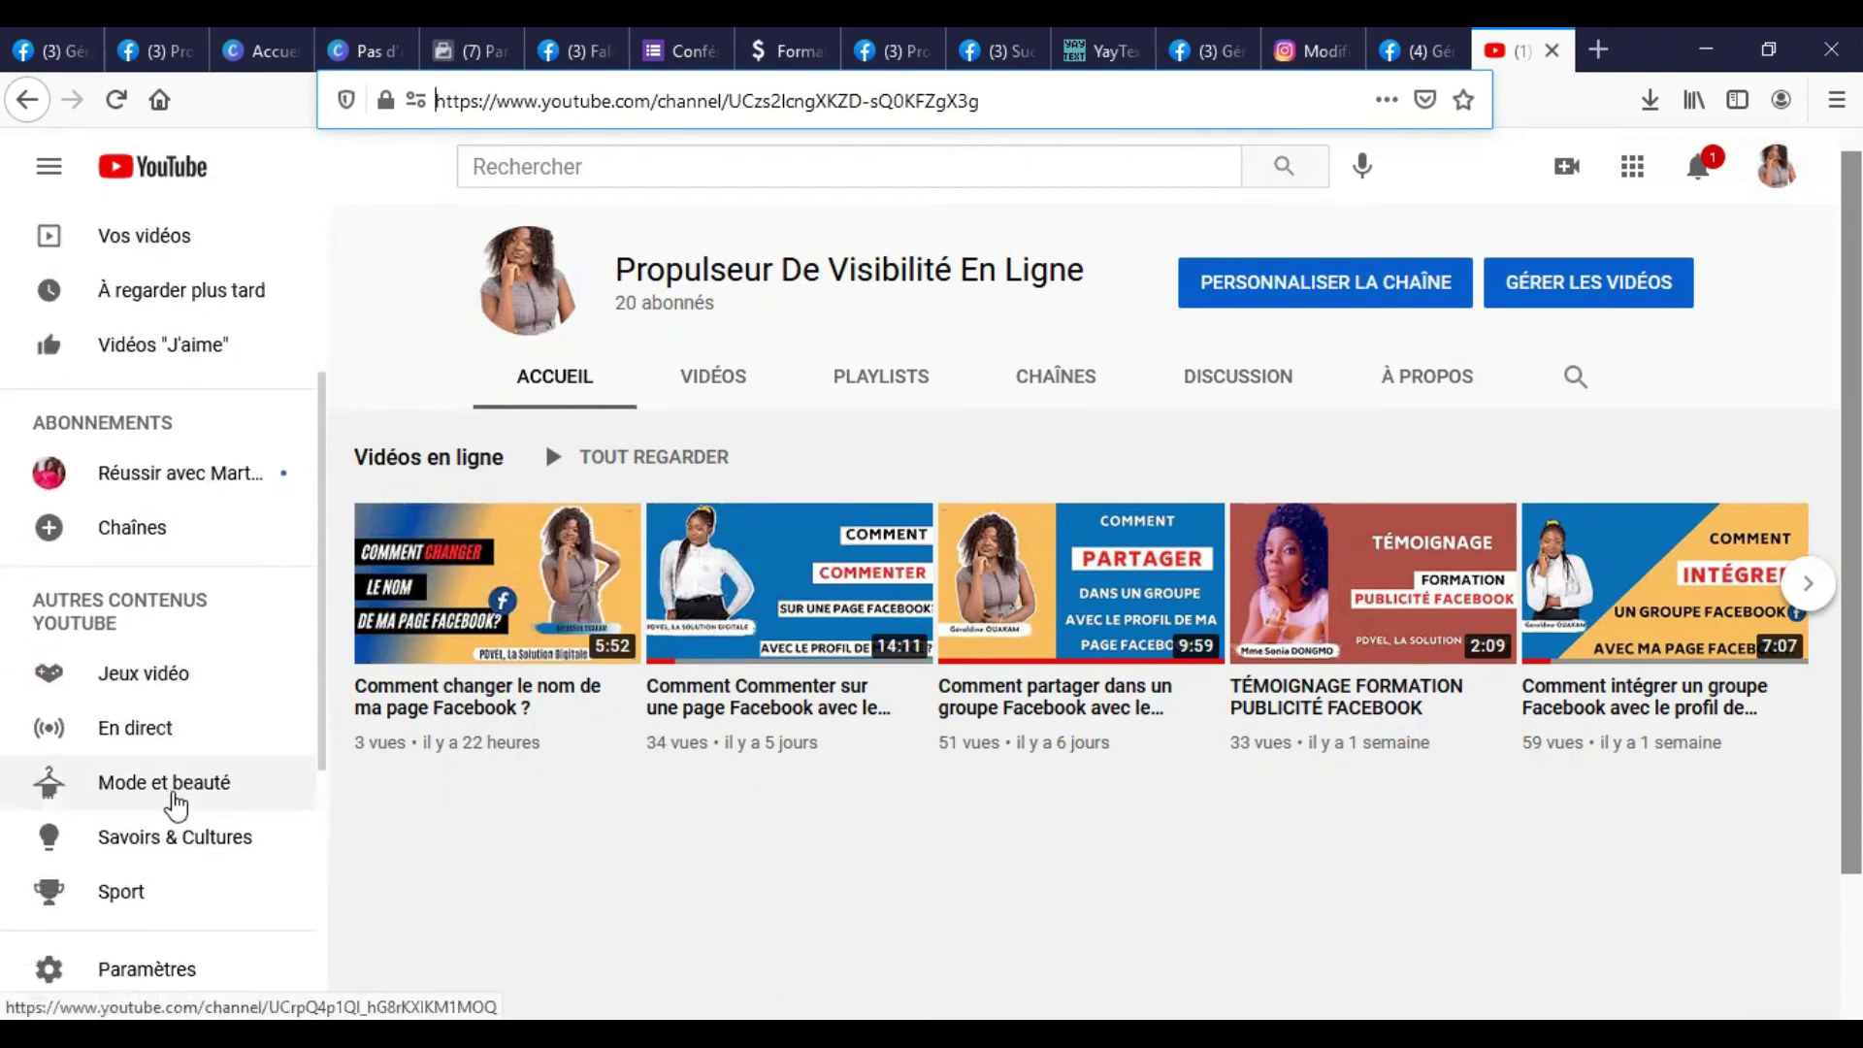
left_click(175, 652)
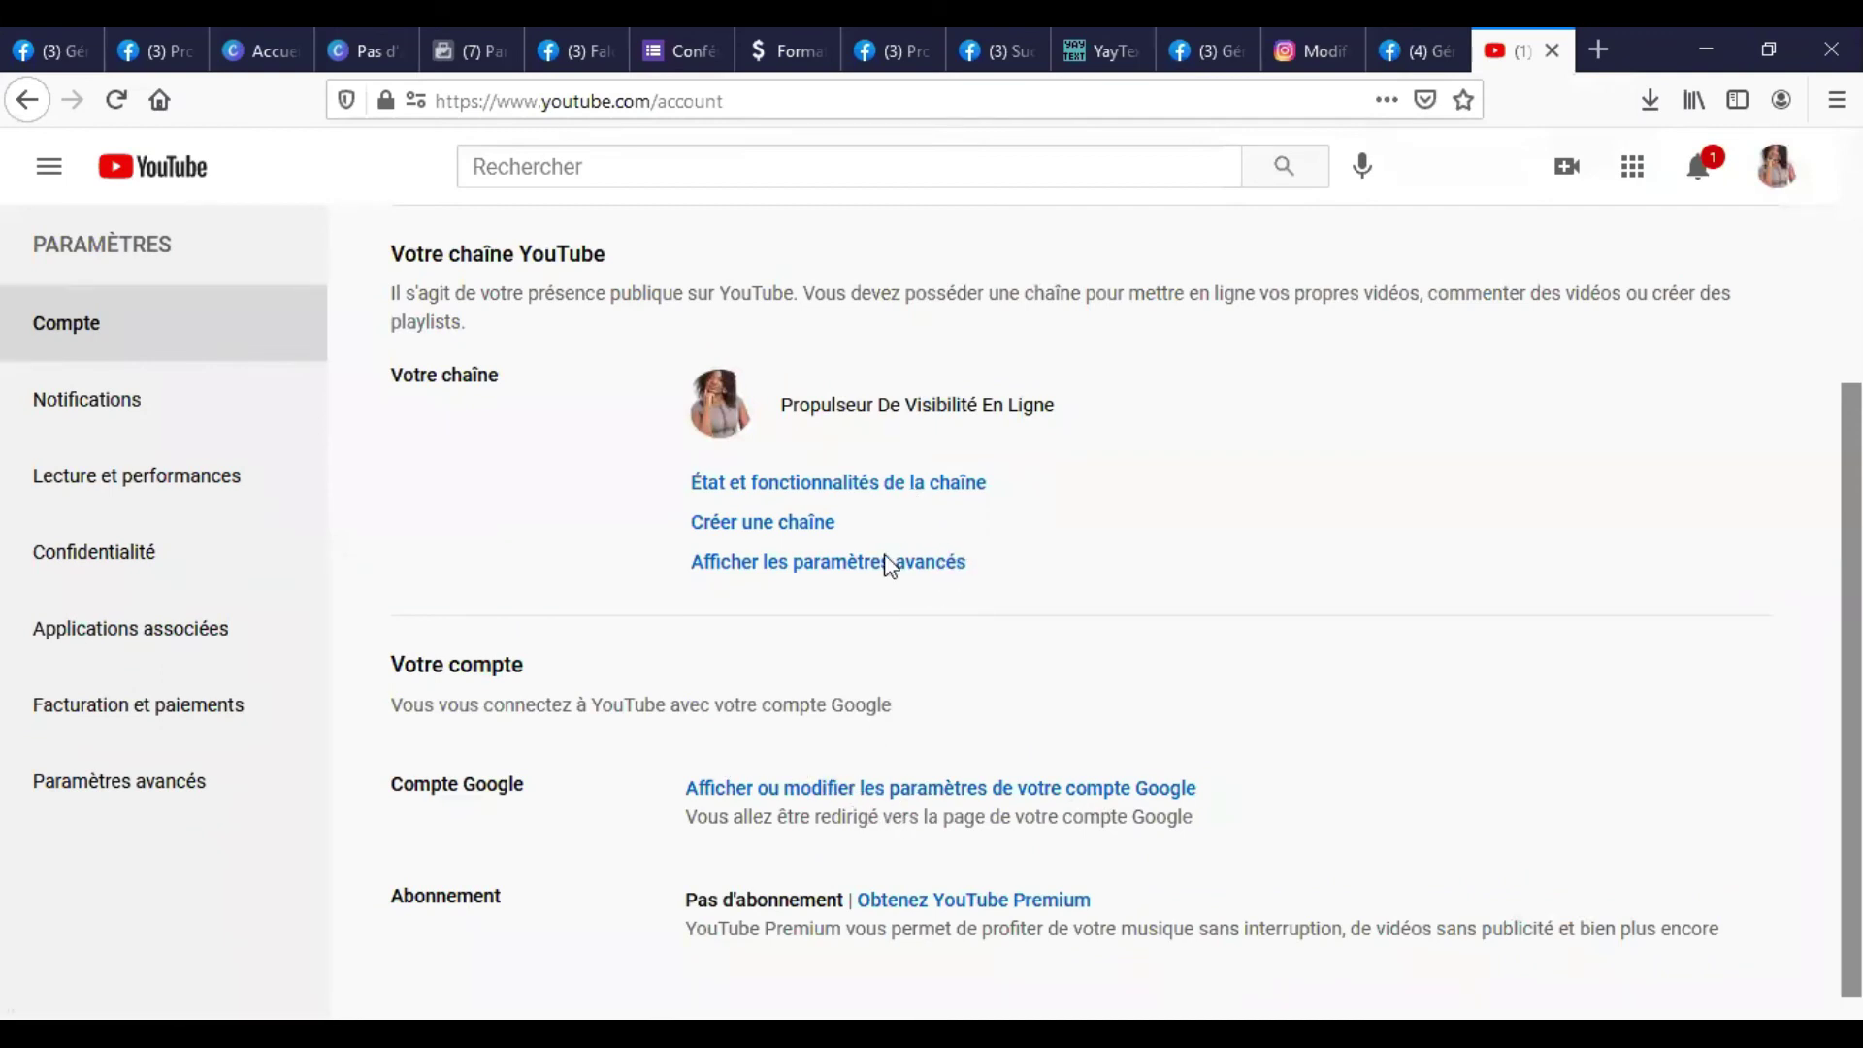
scroll(878, 582, "up", 2)
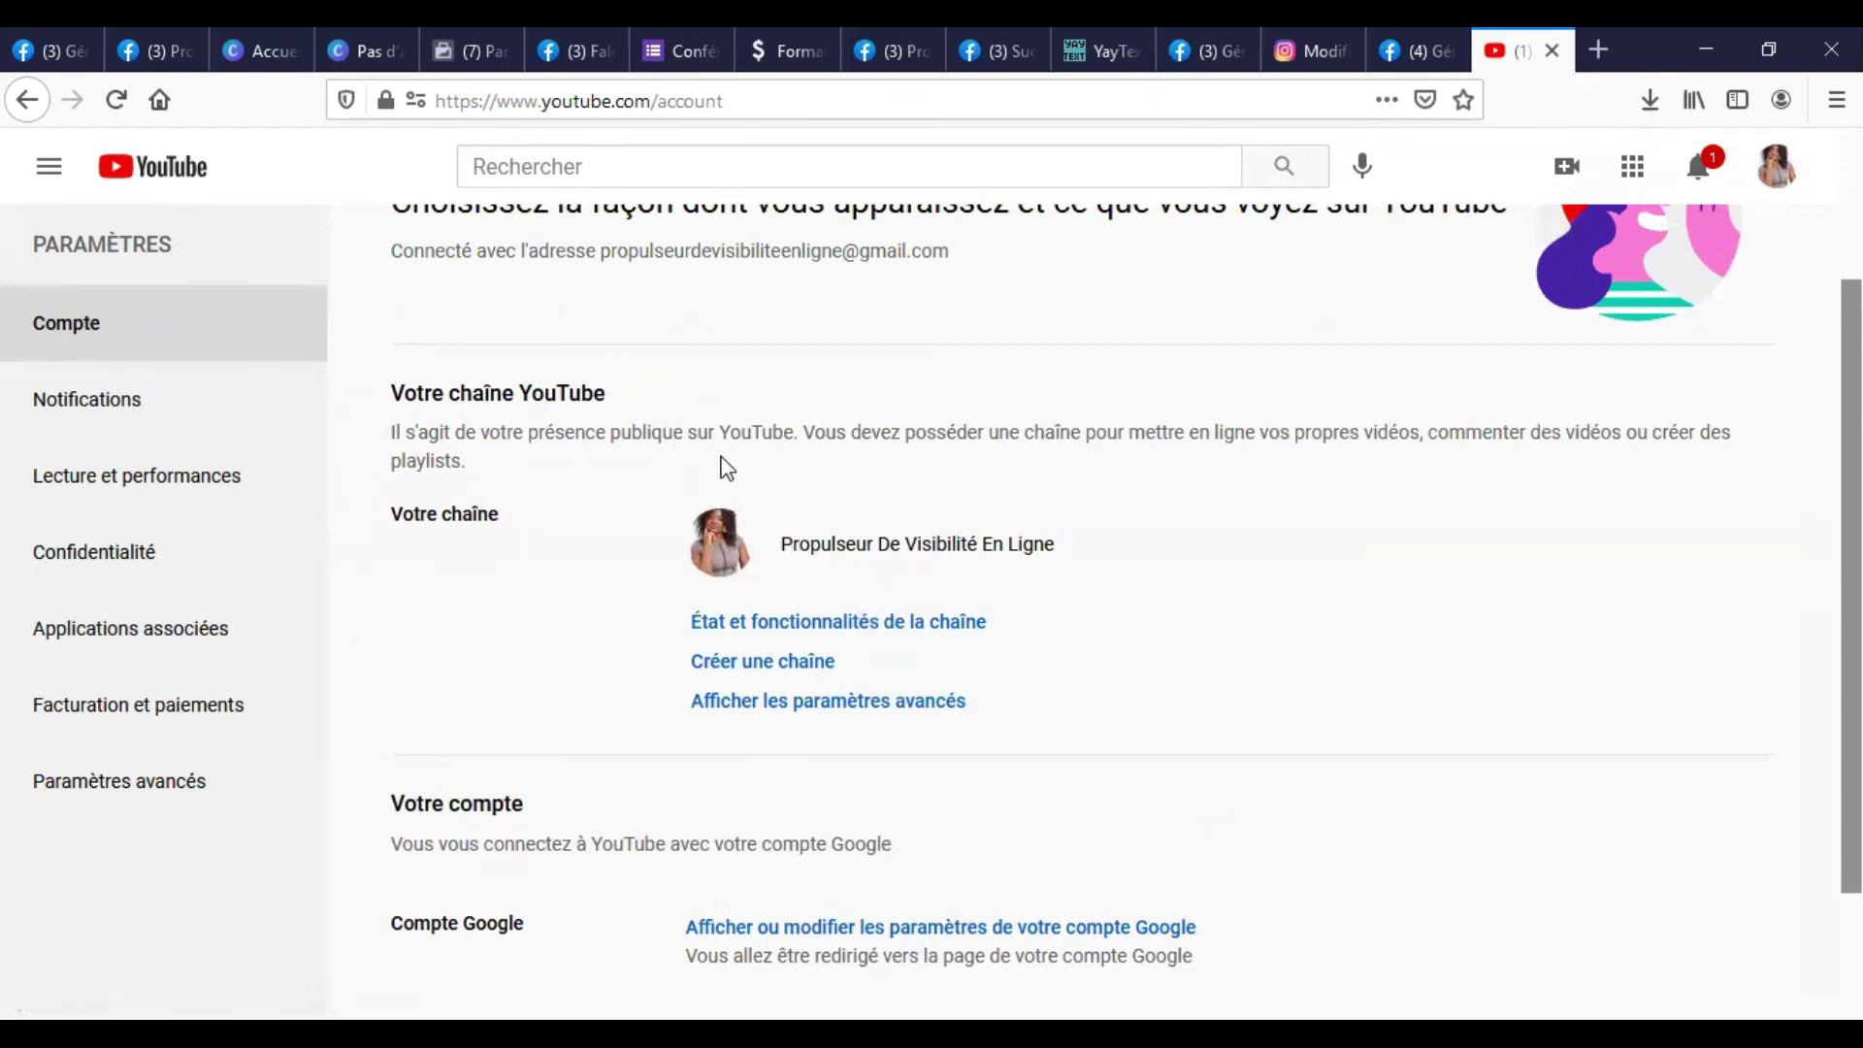
left_click_drag(1061, 545, 808, 553)
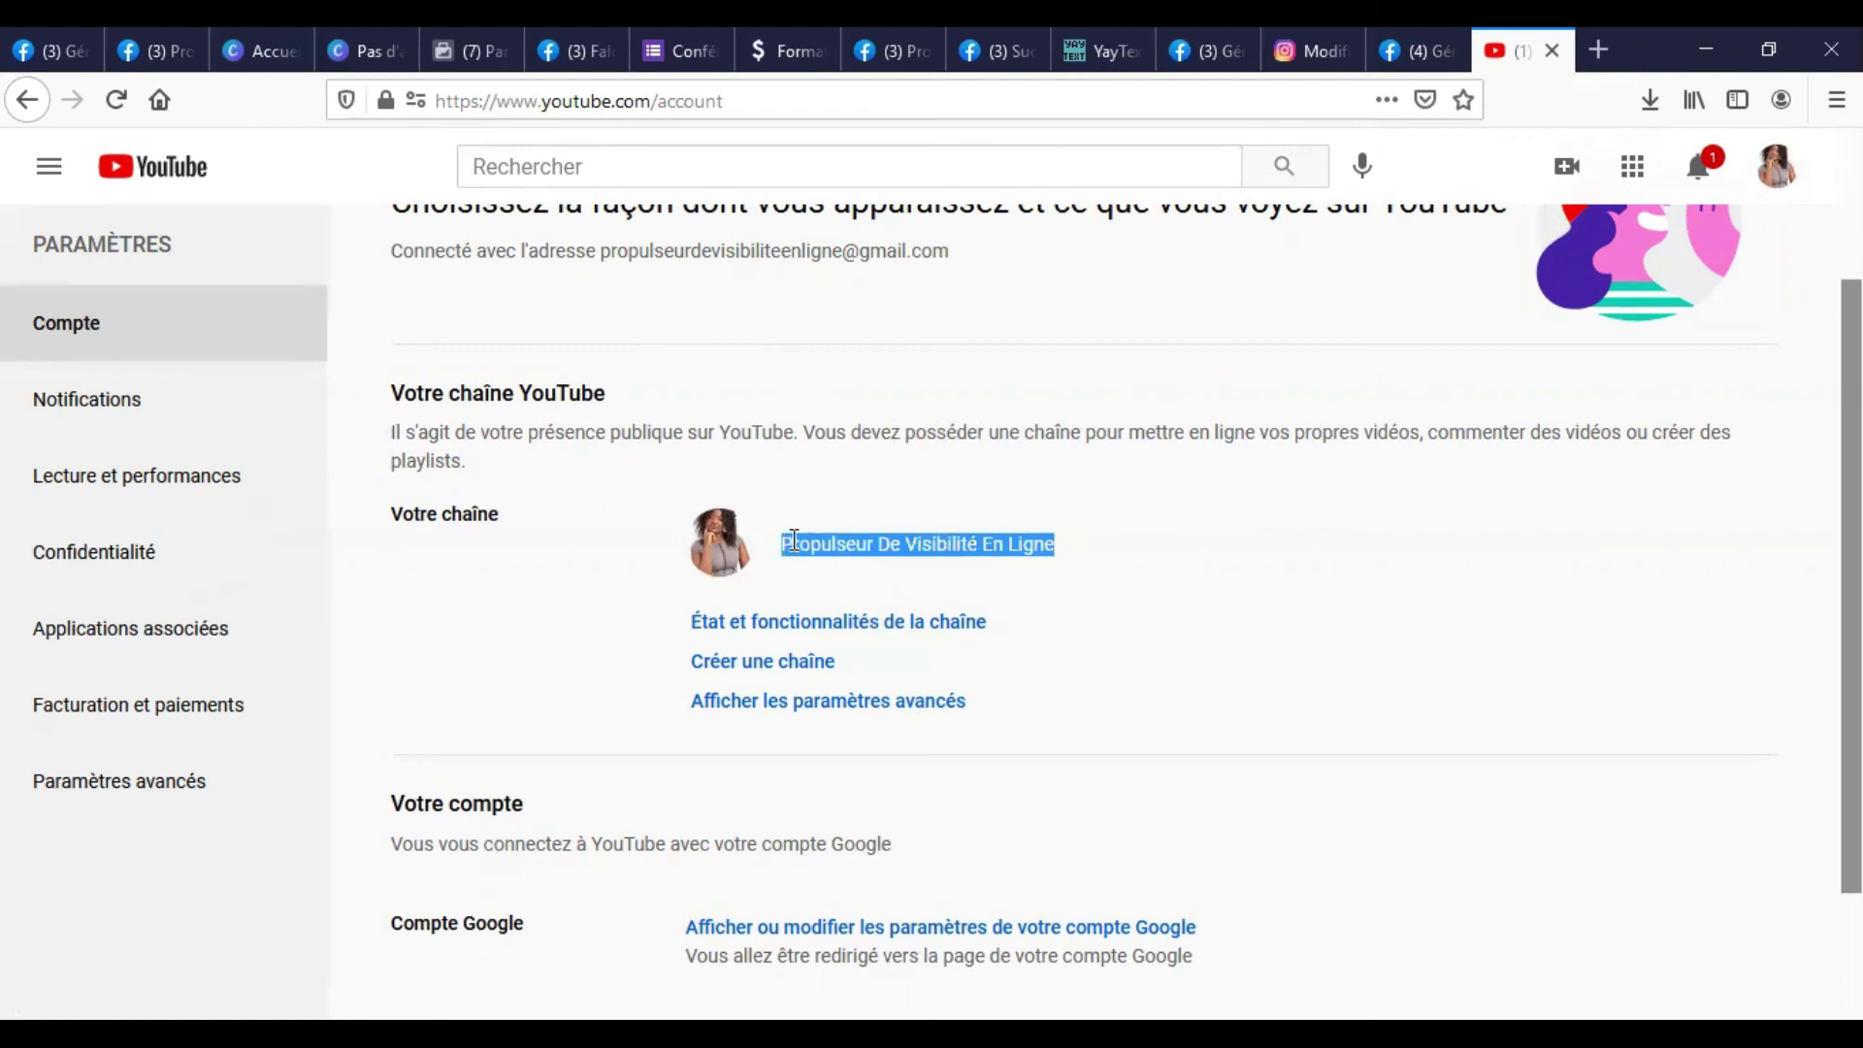
scroll(1178, 448, "up", 2)
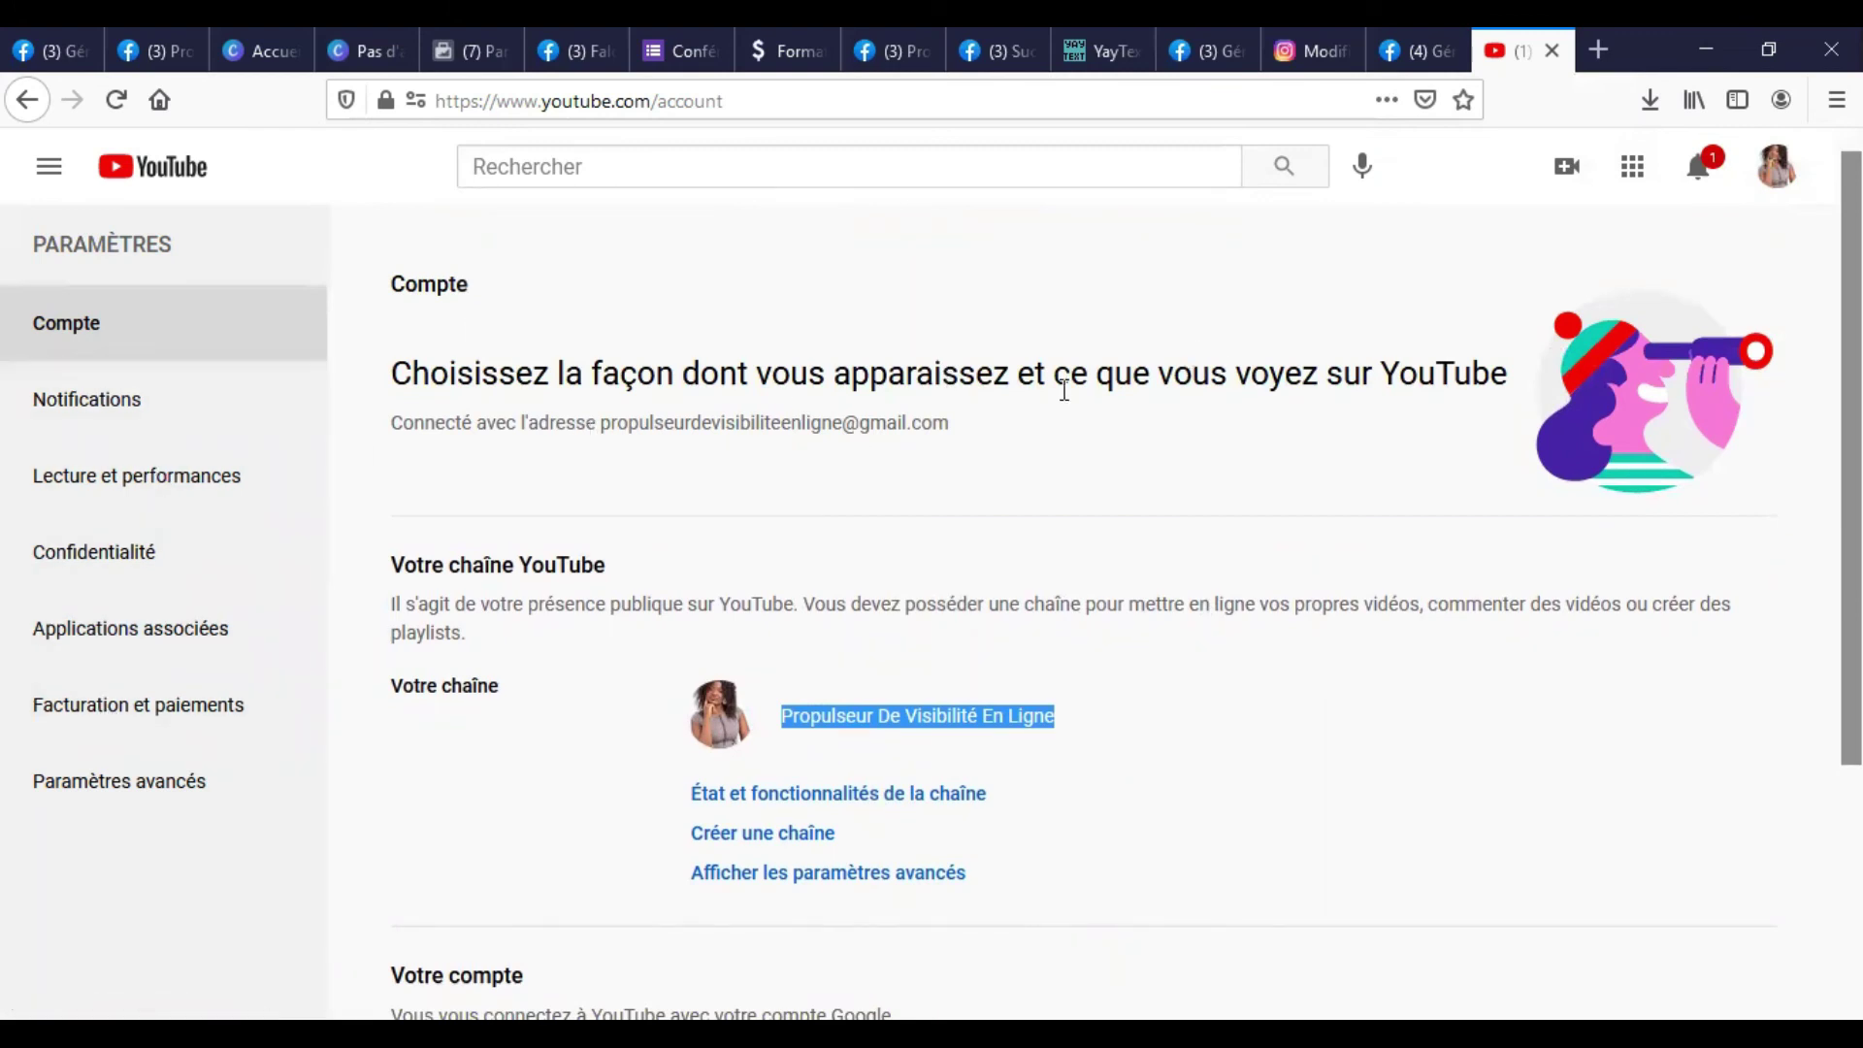
scroll(920, 511, "down", 3)
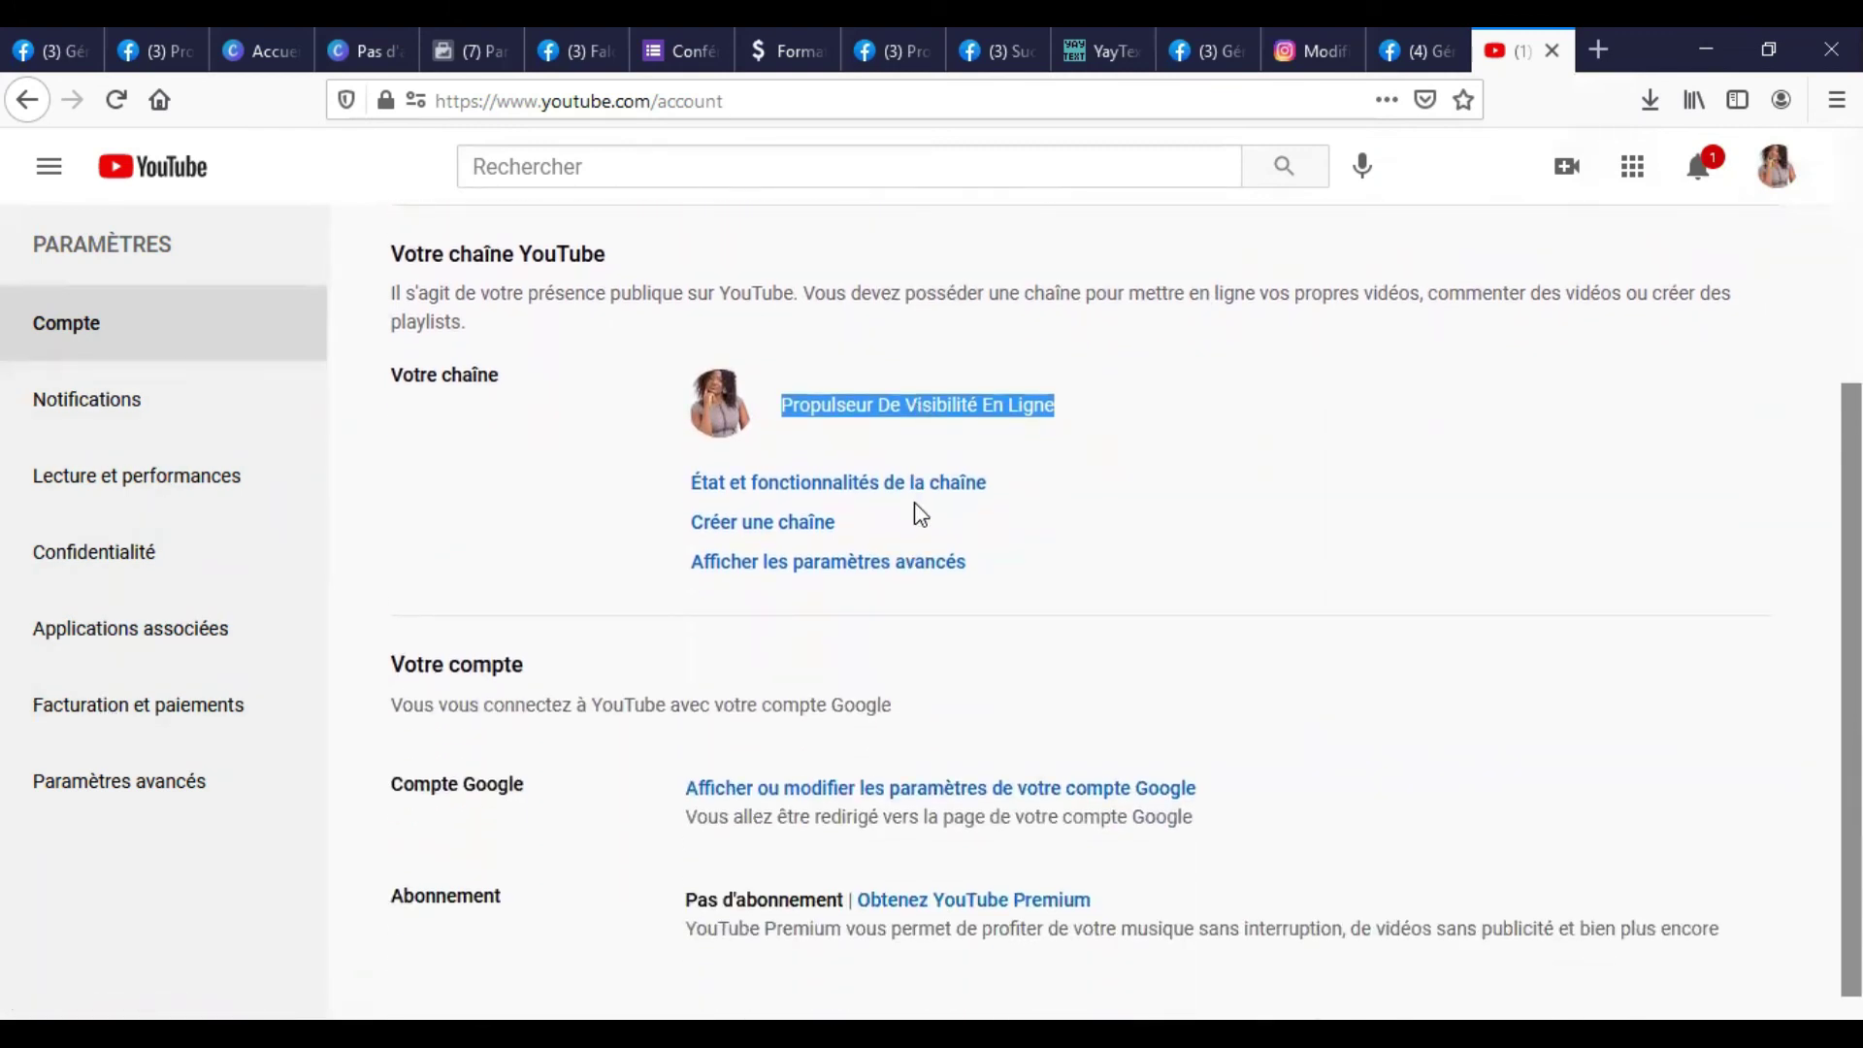
left_click(202, 782)
key("alt+Left")
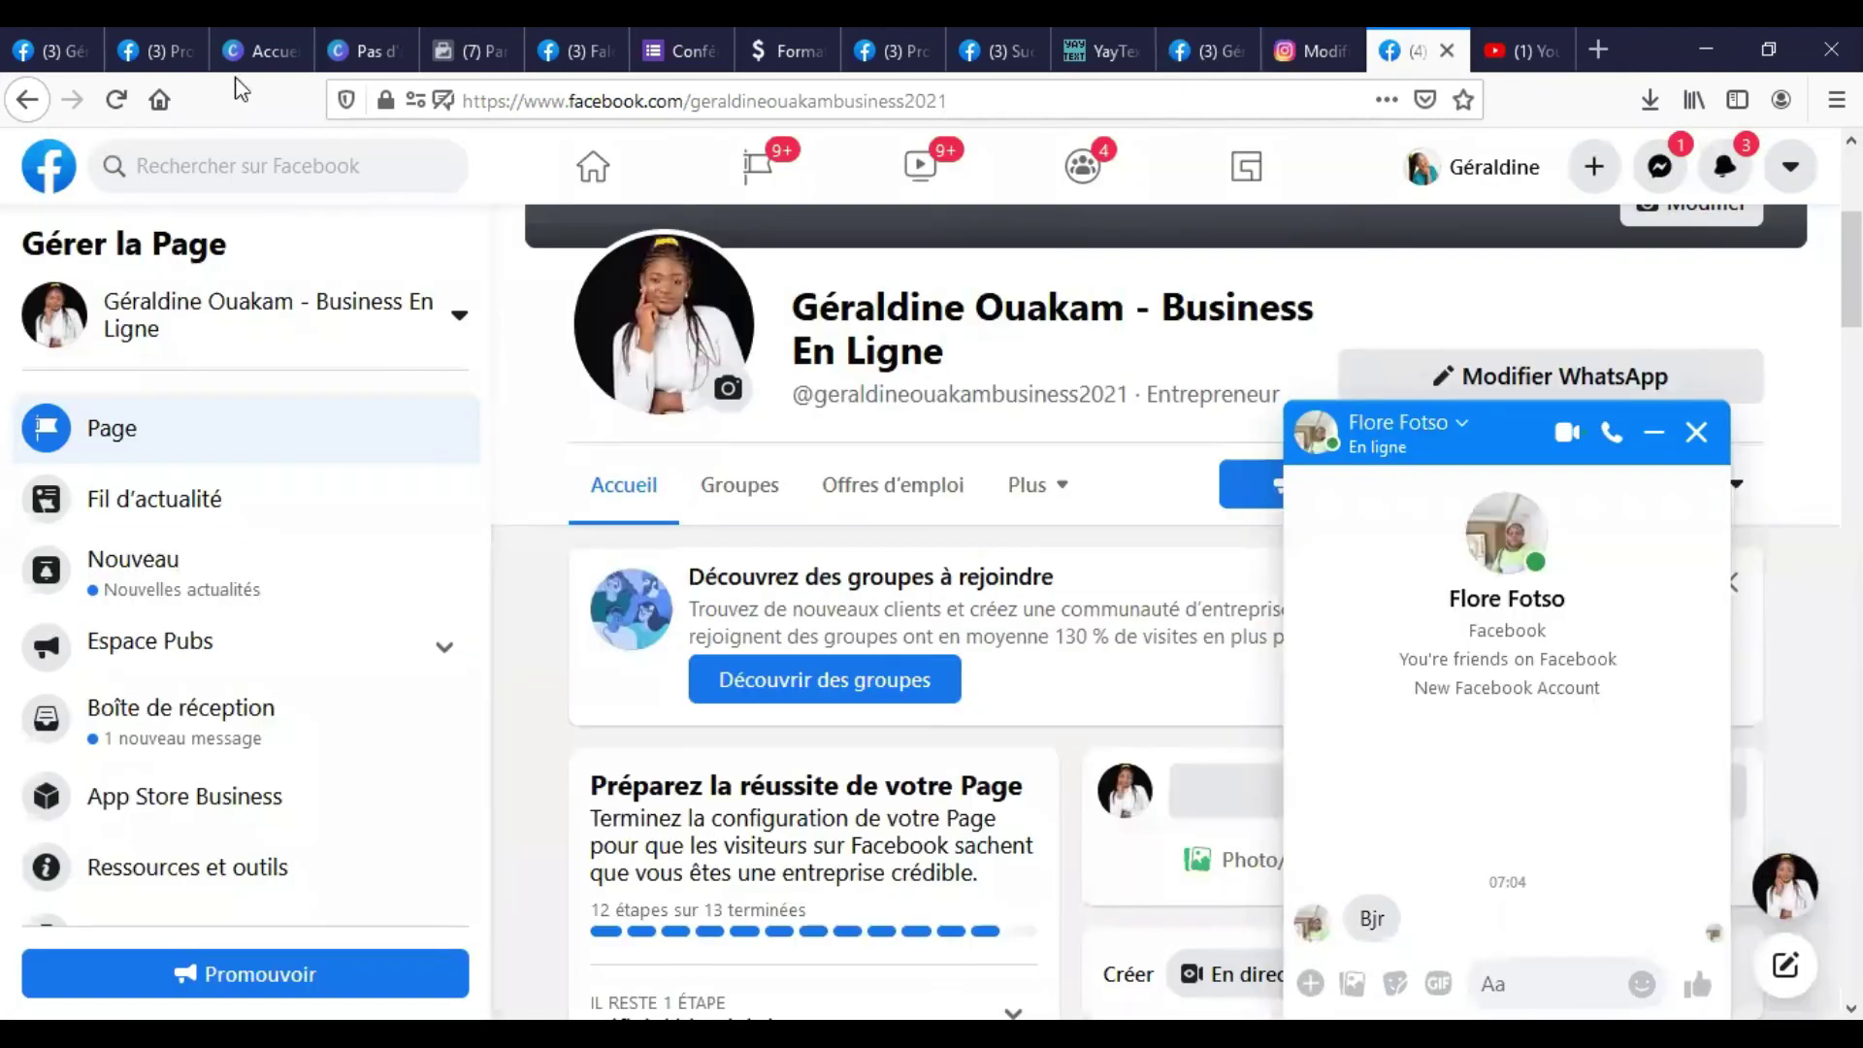
Close the Messenger chat, reload the Page, and scroll to the contact details showing the YouTube channel.
left_click(1698, 433)
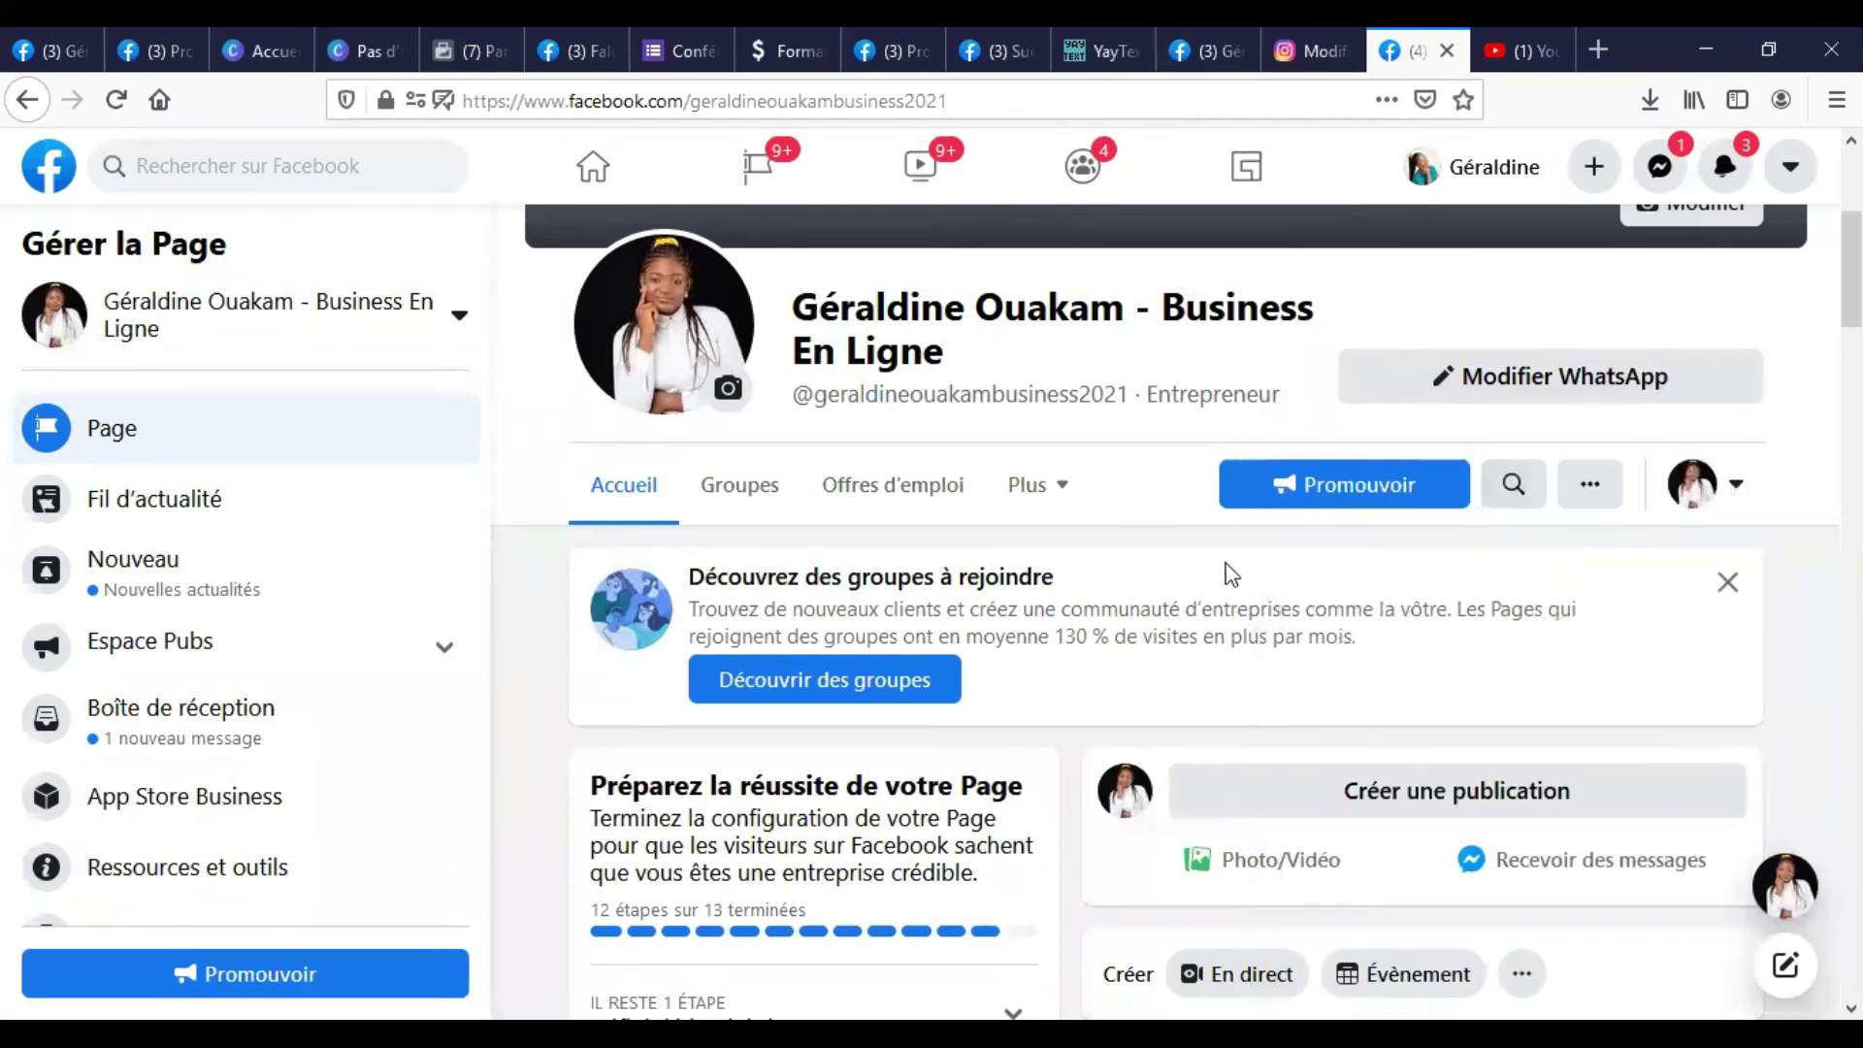
scroll(1230, 575, "down", 10)
left_click(115, 99)
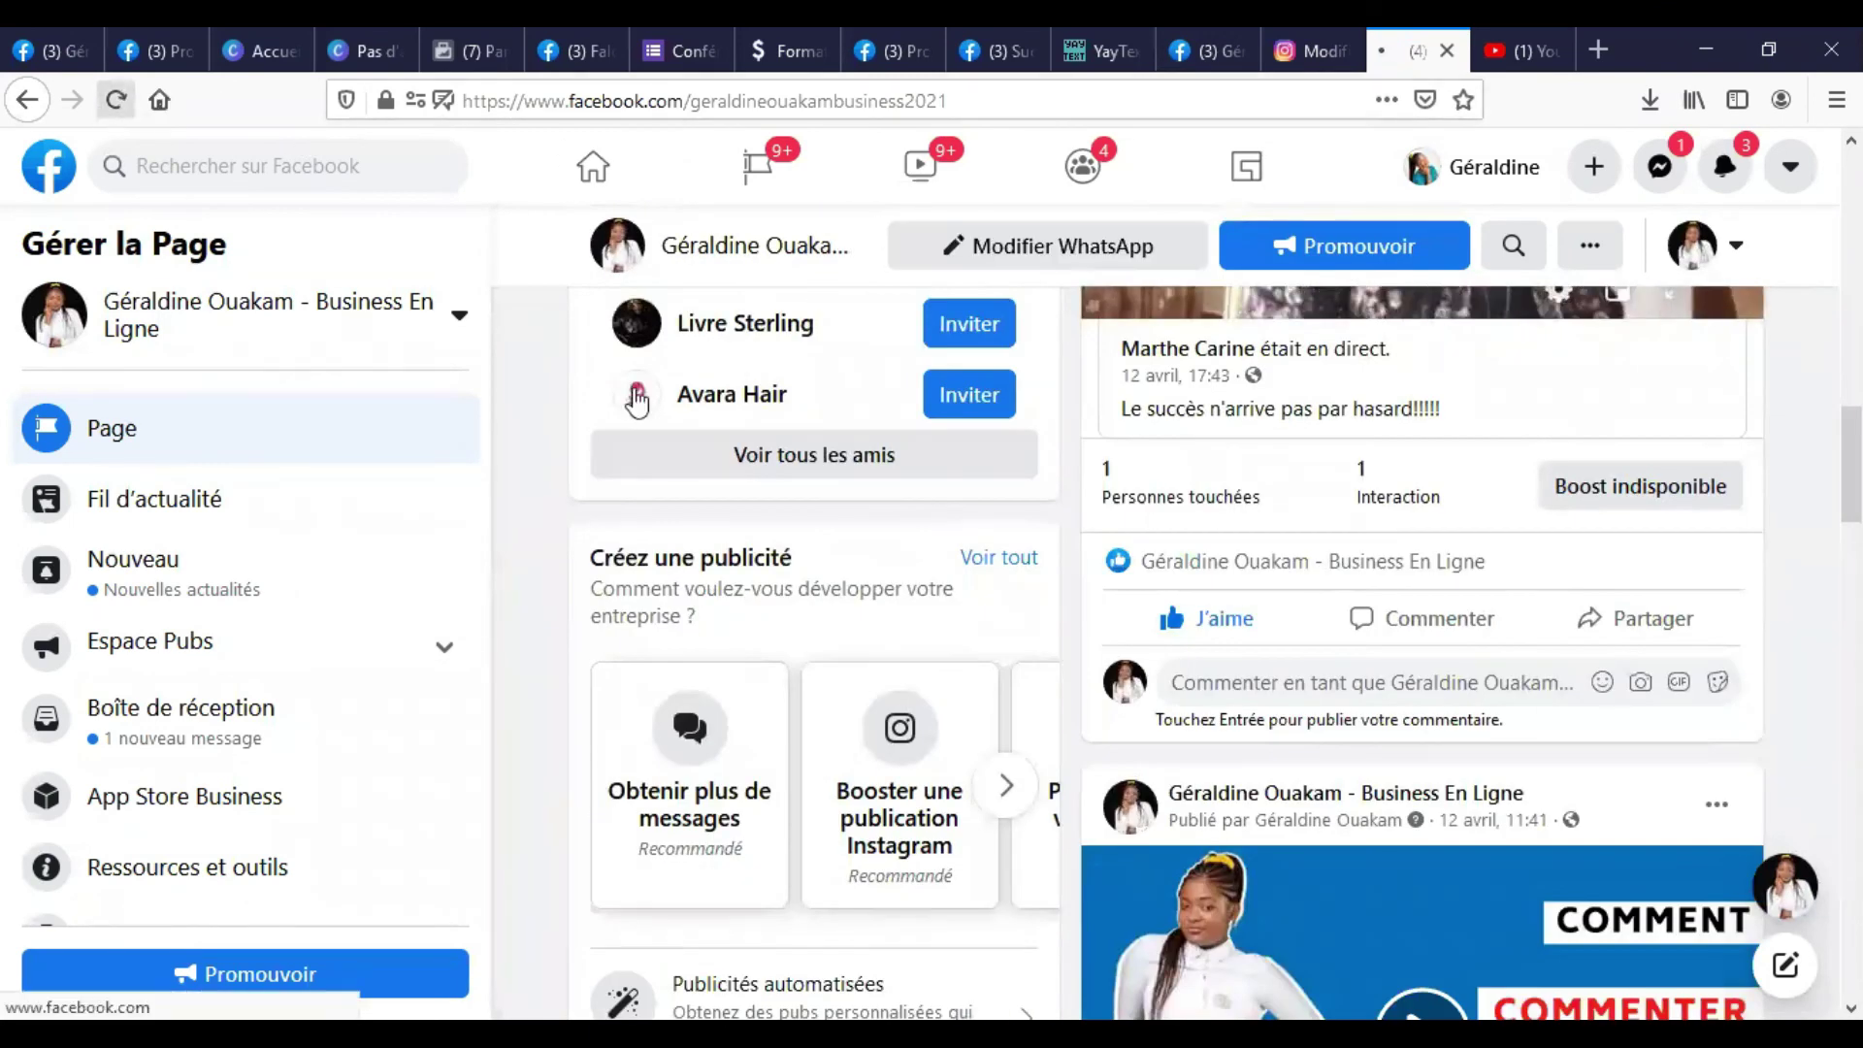
scroll(756, 419, "down", 10)
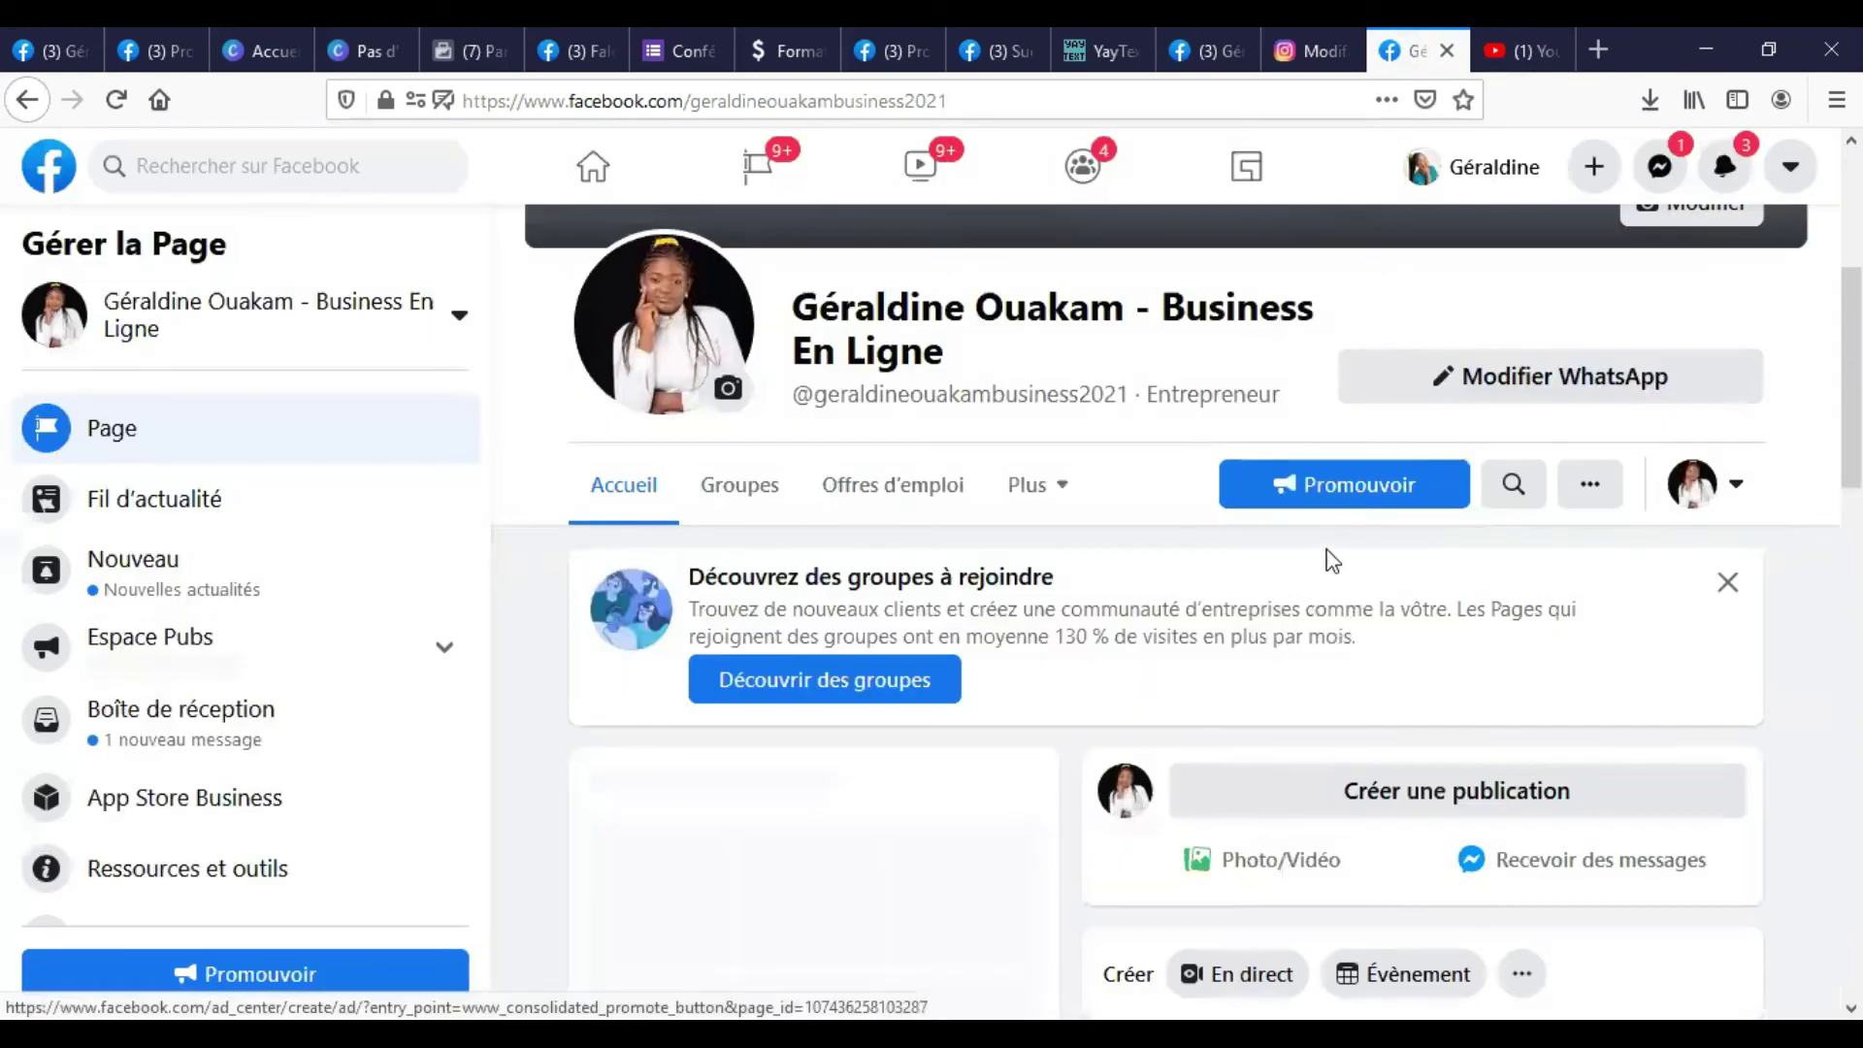
scroll(1327, 557, "down", 10)
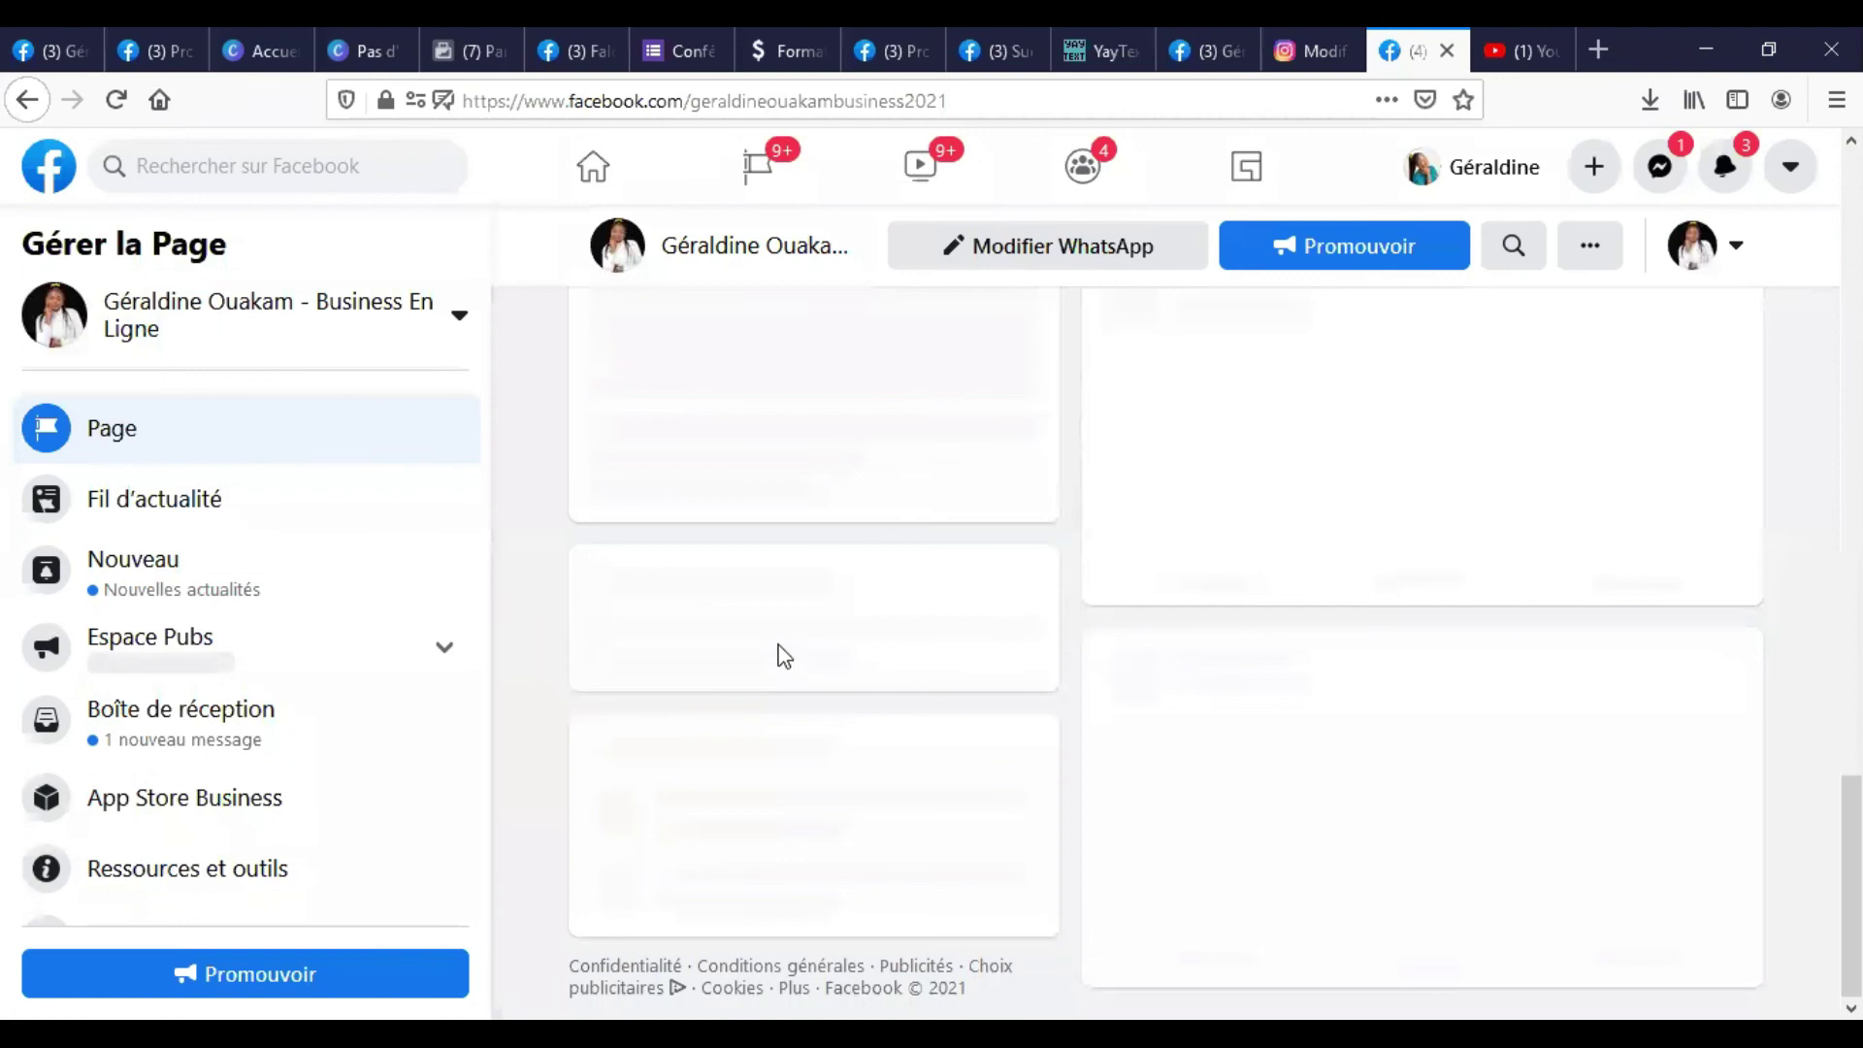
scroll(778, 642, "down", 12)
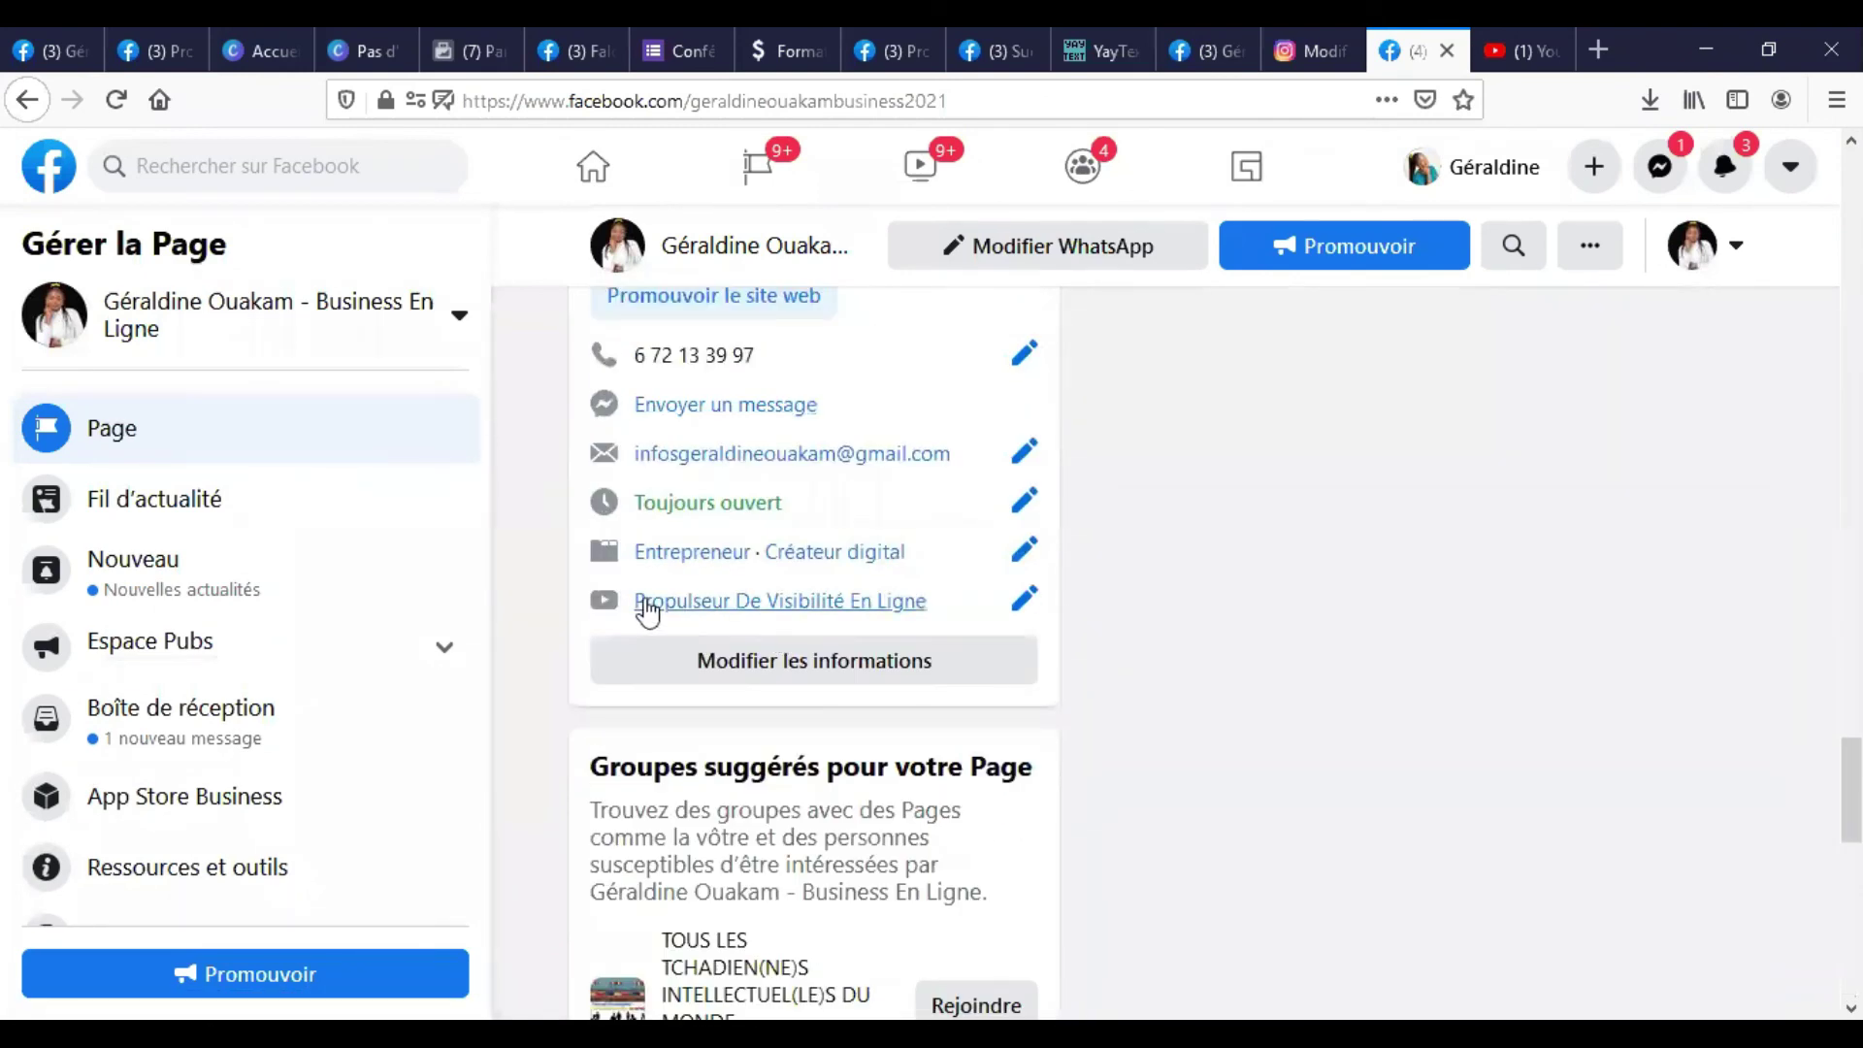
scroll(644, 598, "up", 2)
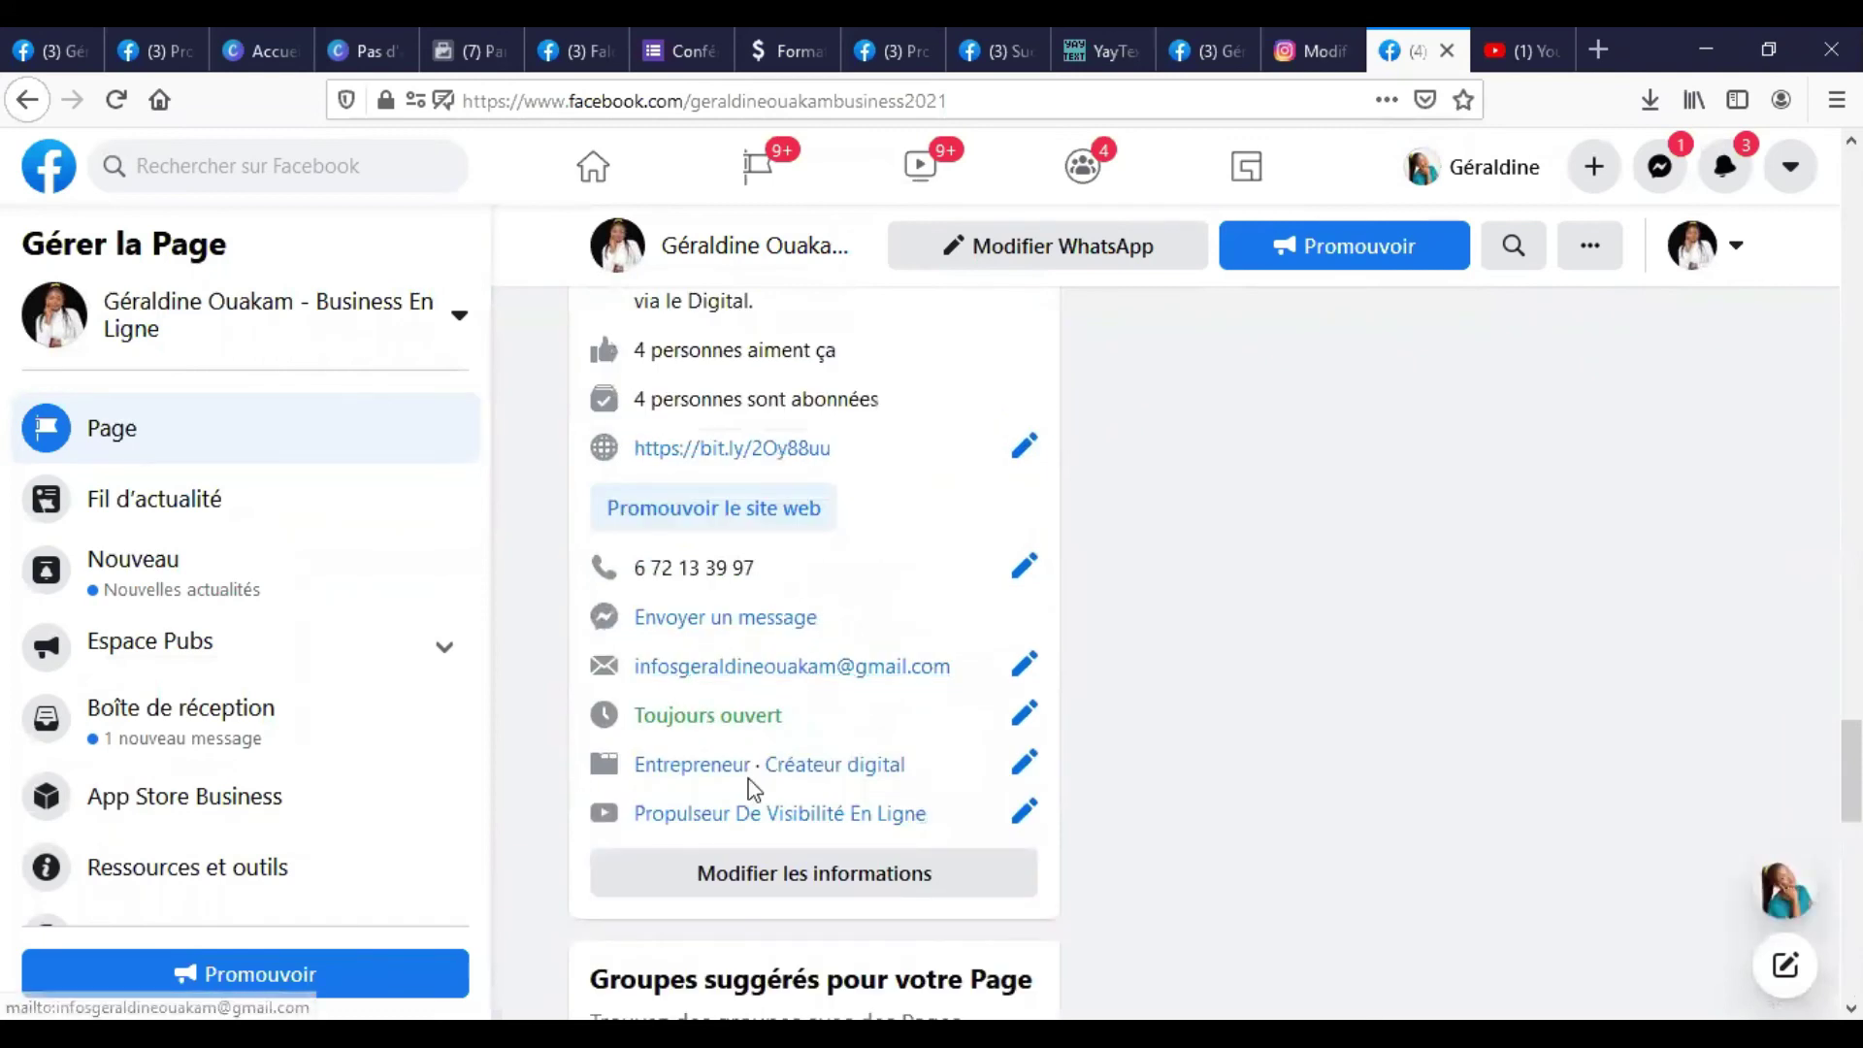
scroll(776, 820, "down", 1)
scroll(776, 819, "down", 2)
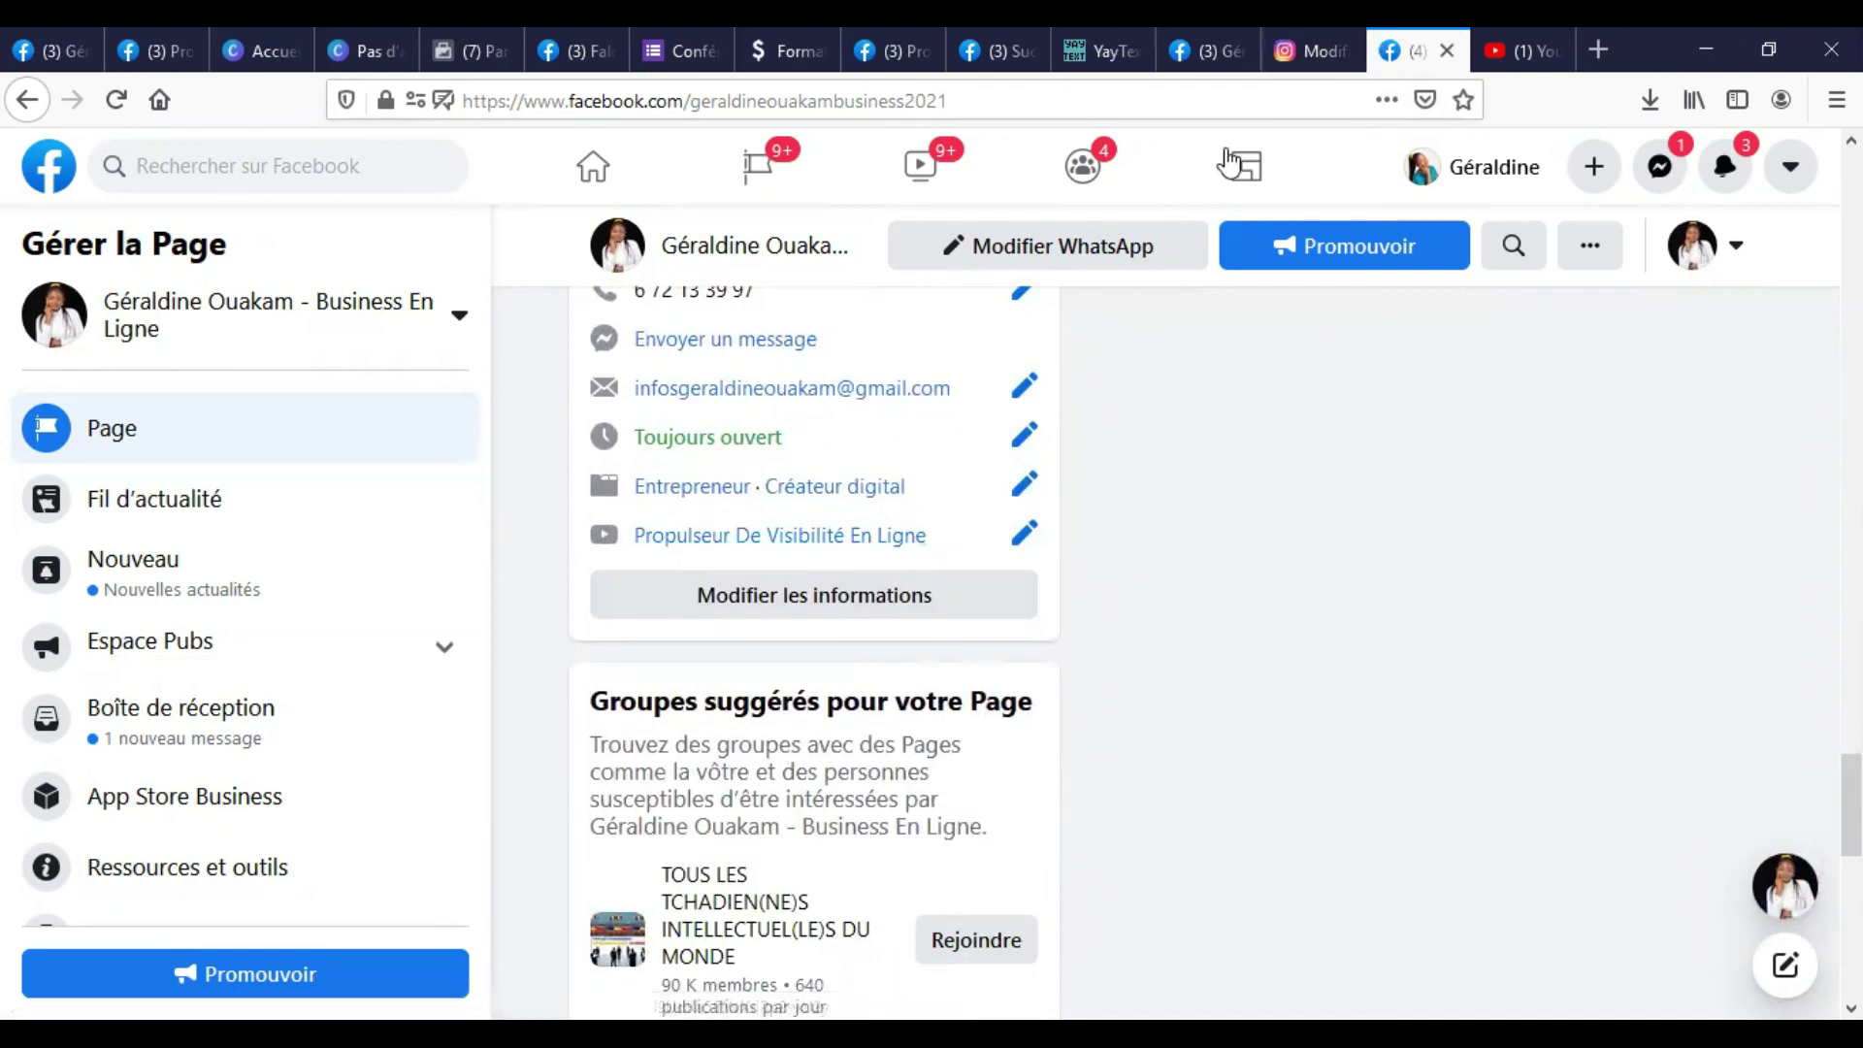
Link the YouTube channel Propulseur De Visibilité En Ligne in the other-accounts editor and remove the empty Instagram row.
left_click(1223, 33)
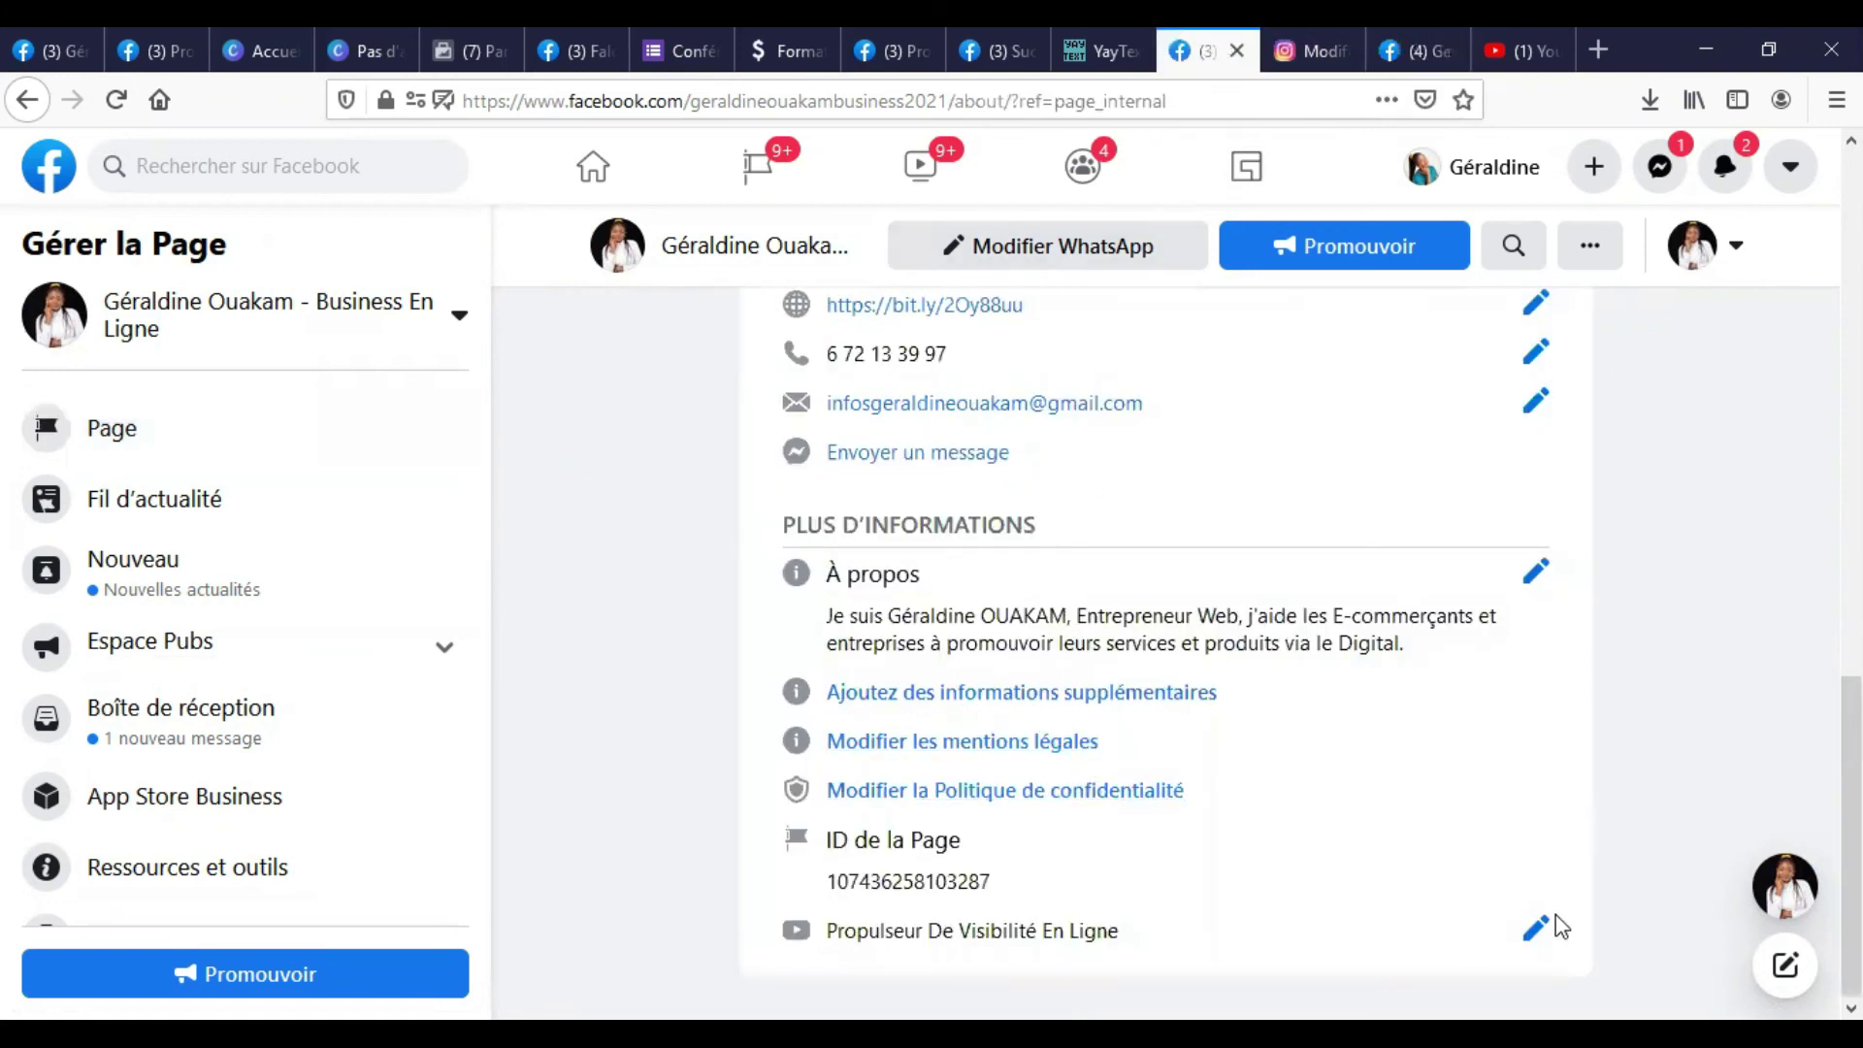
left_click(1538, 934)
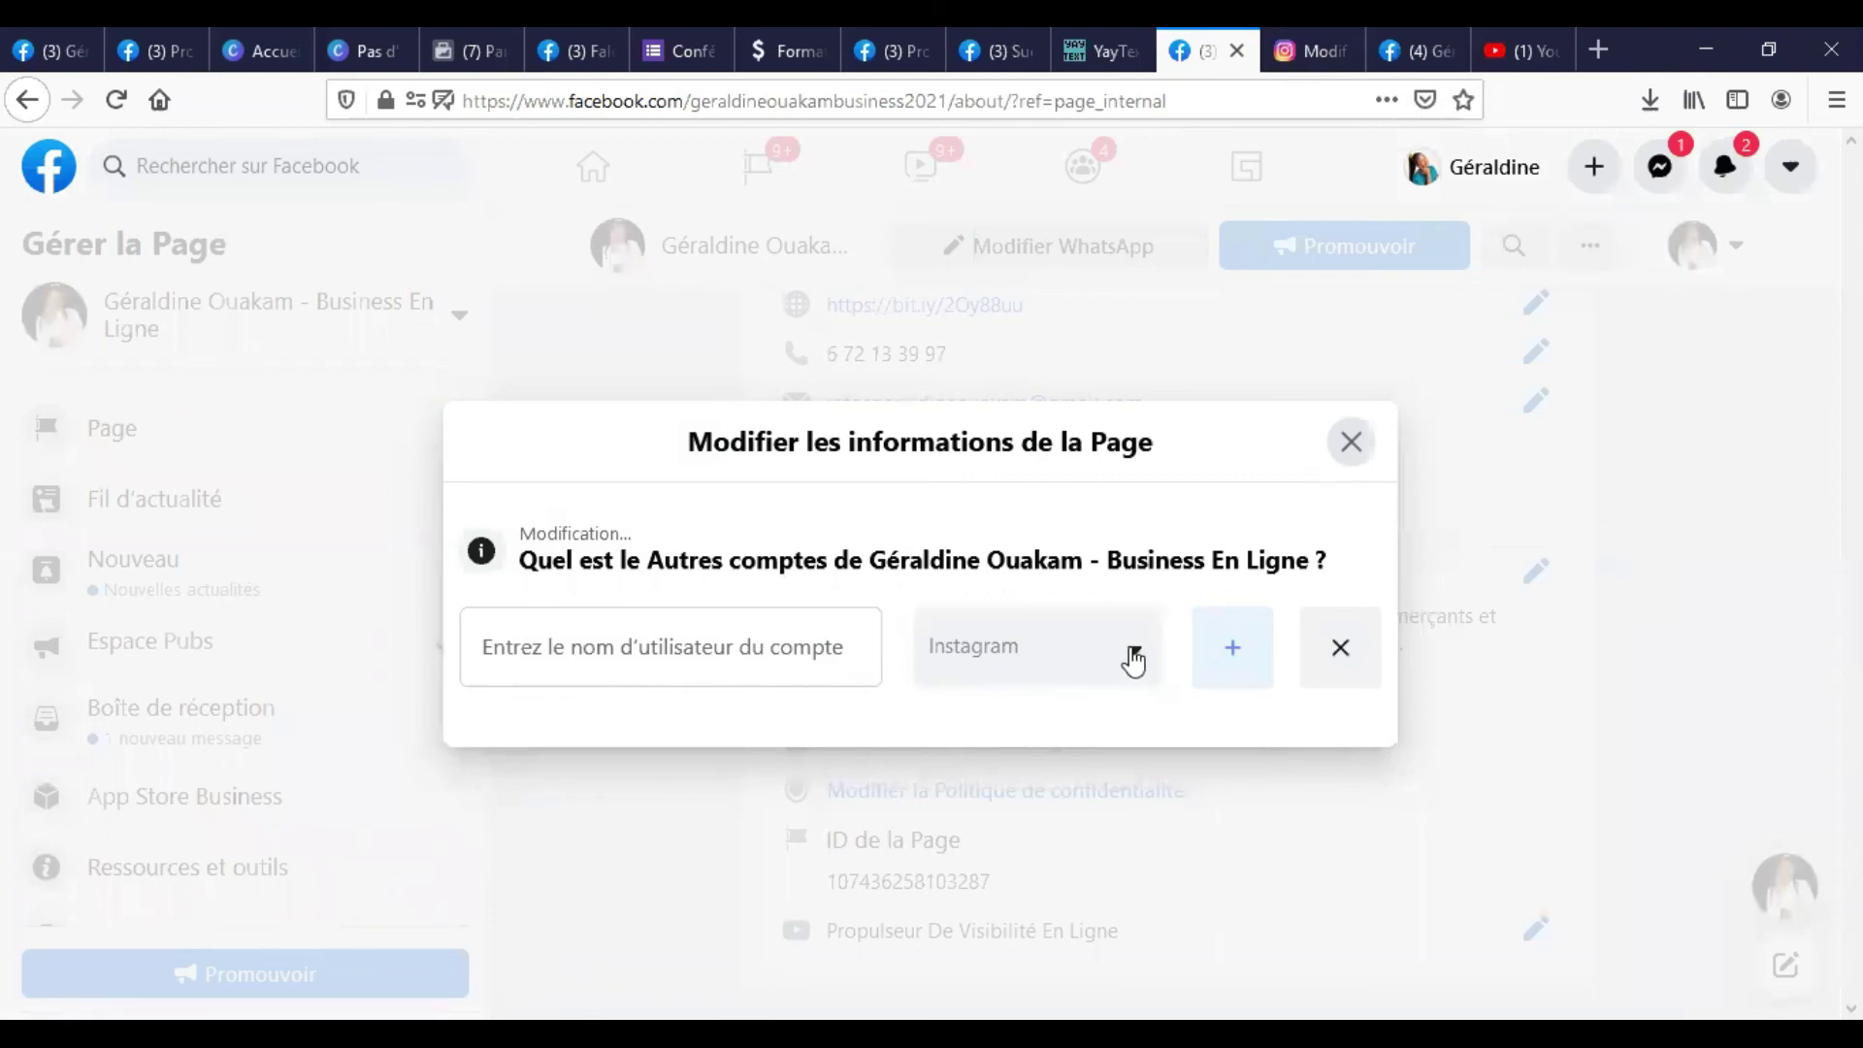
left_click(1232, 652)
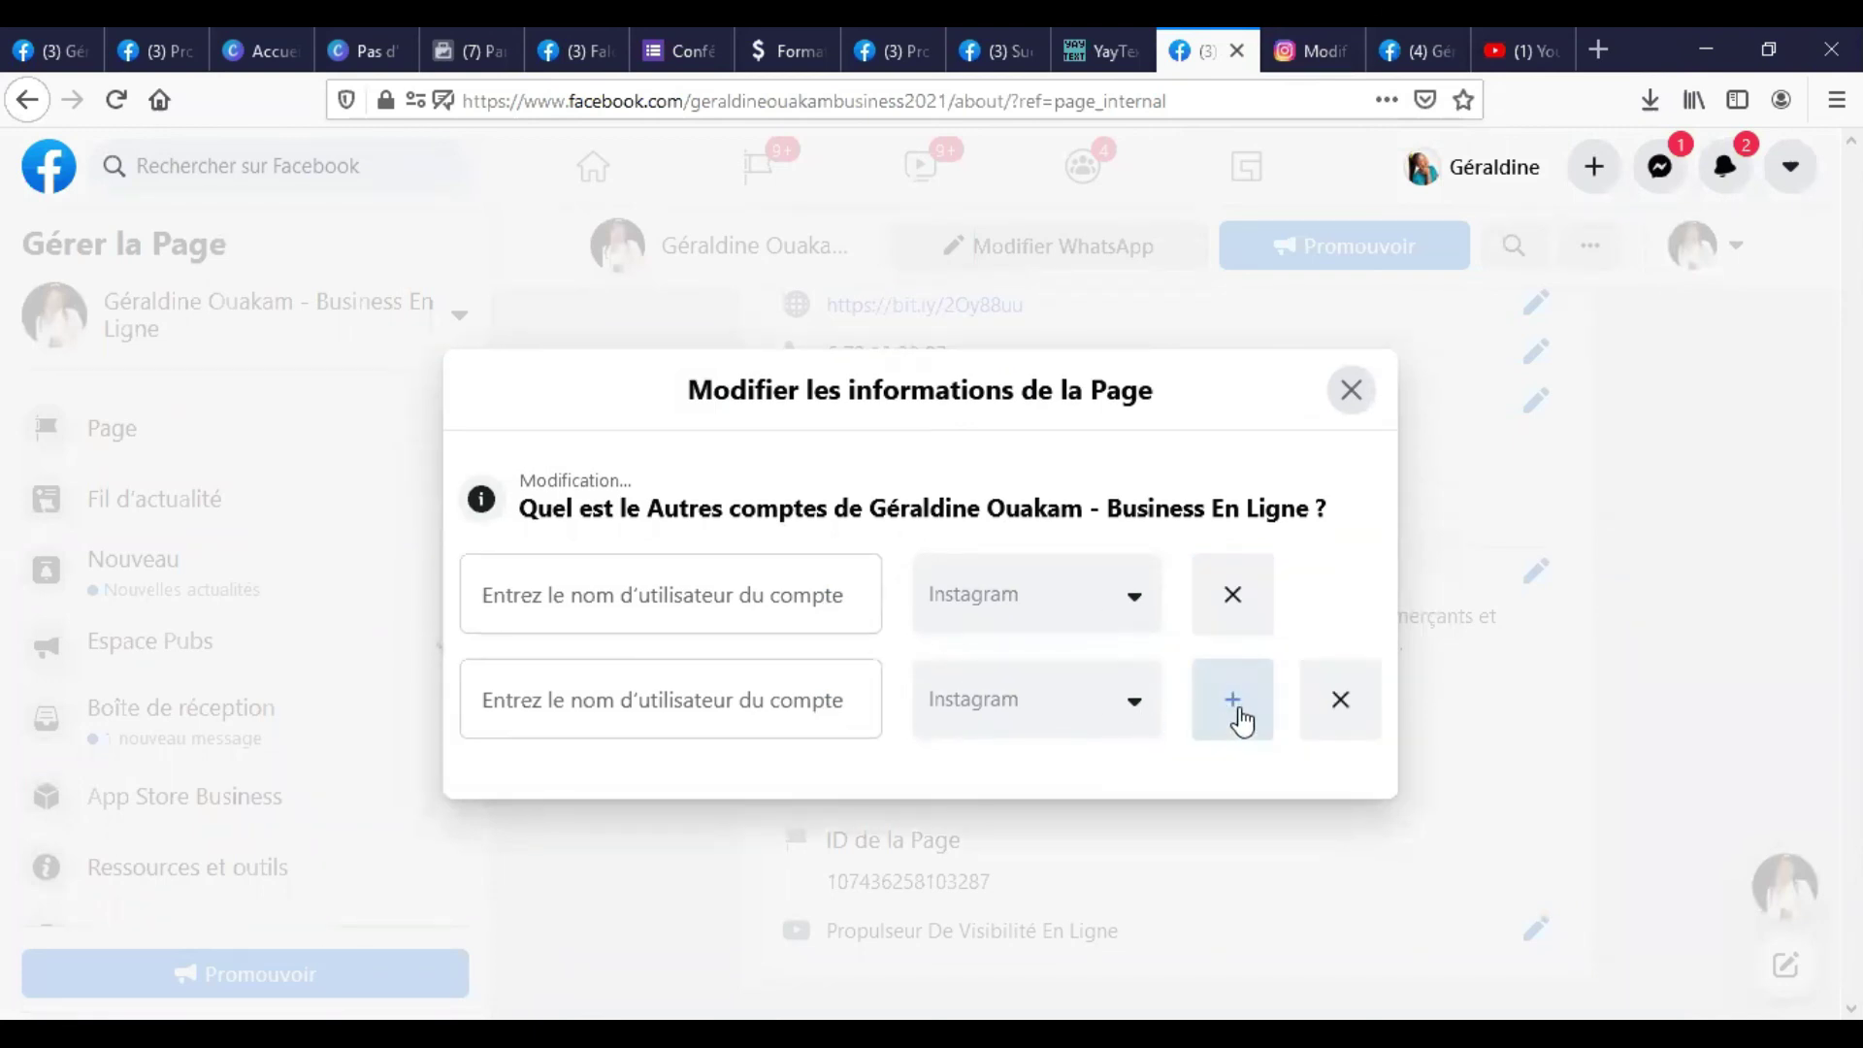
left_click(650, 595)
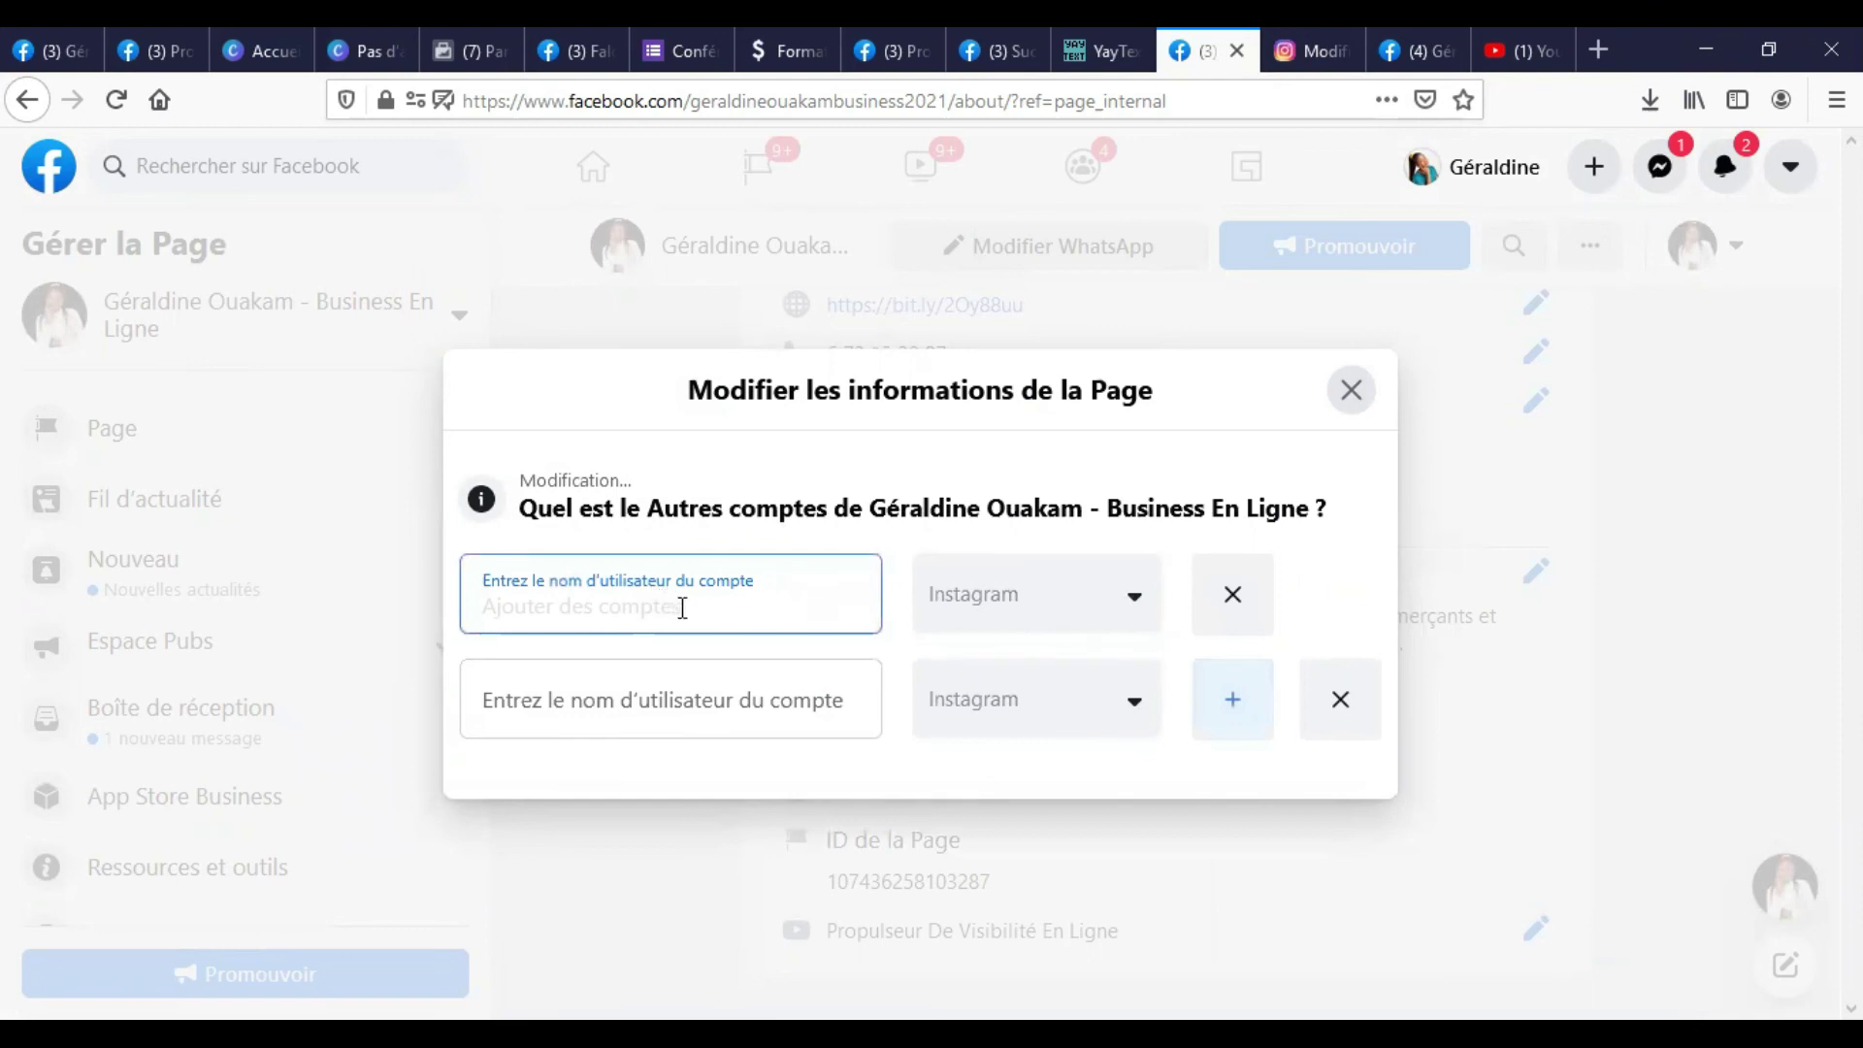
left_click(1131, 715)
scroll(1038, 888, "down", 4)
scroll(1022, 869, "up", 2)
scroll(1023, 873, "up", 2)
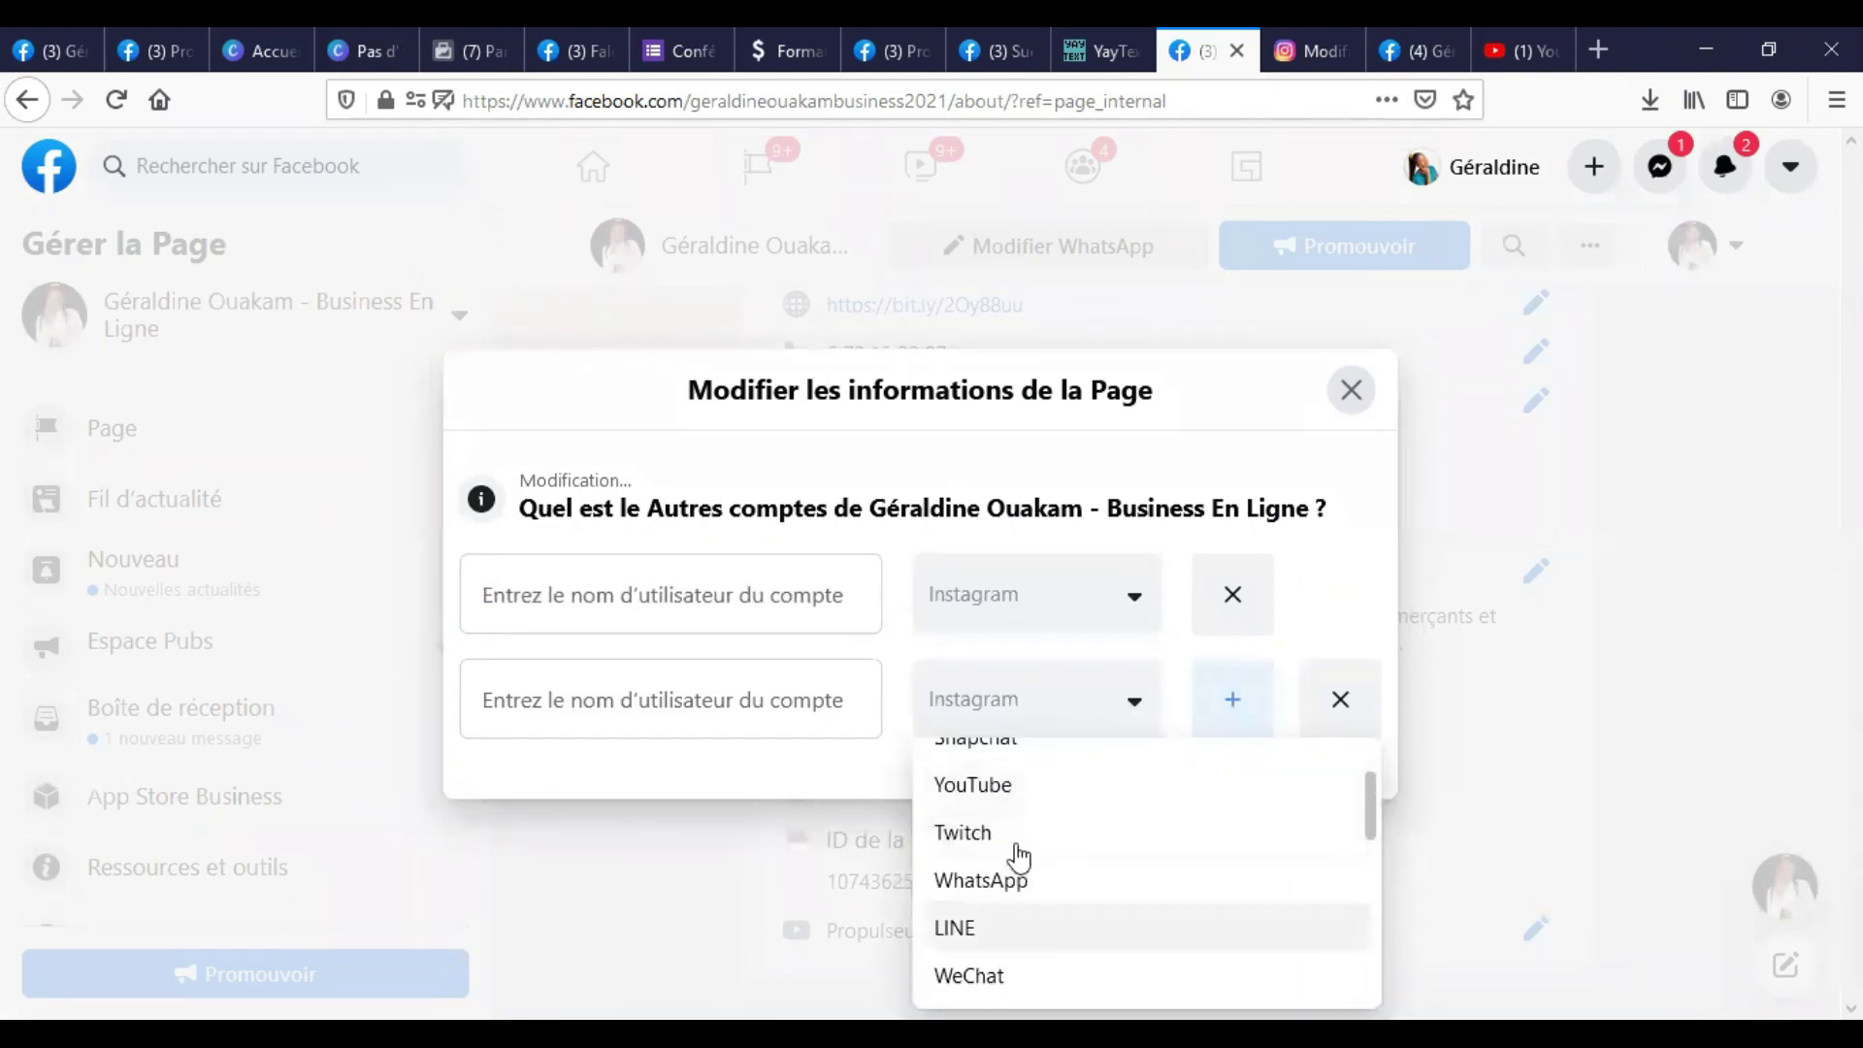
left_click(1010, 786)
left_click(659, 590)
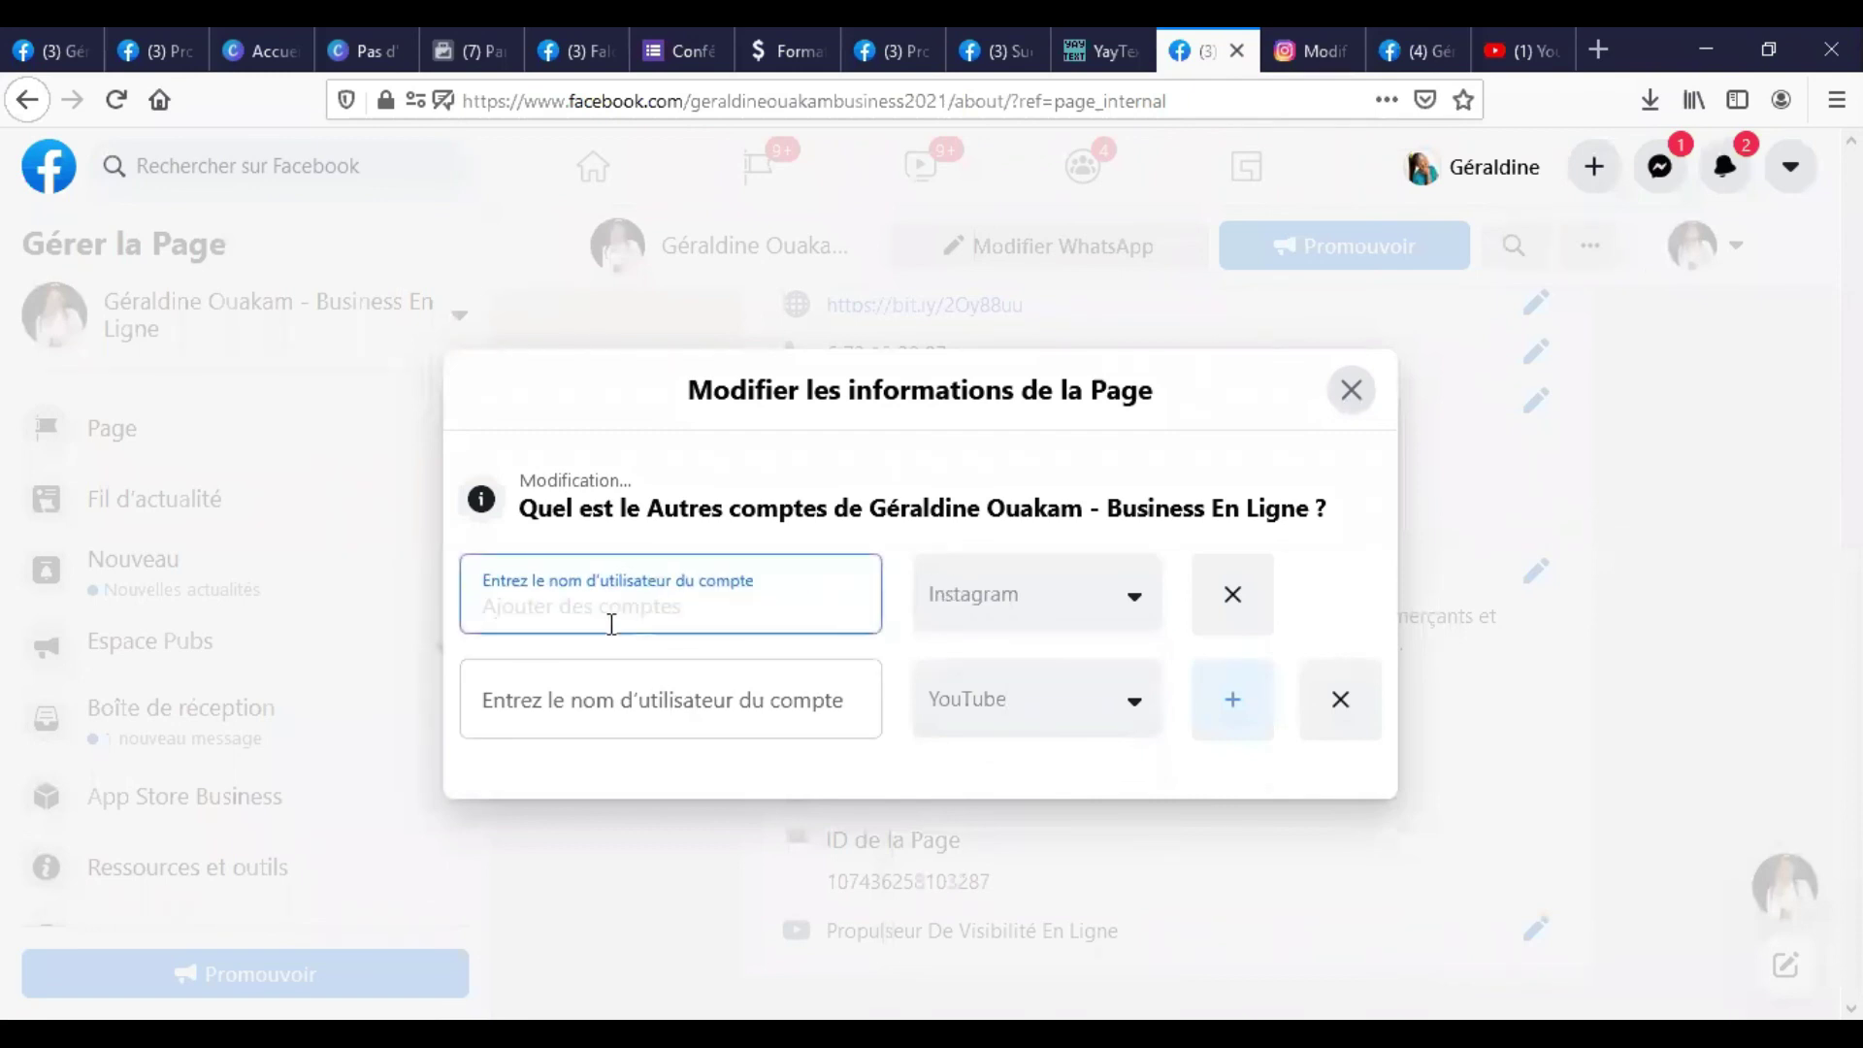
left_click(687, 715)
type("Propulseur De Visibilité En Ligne")
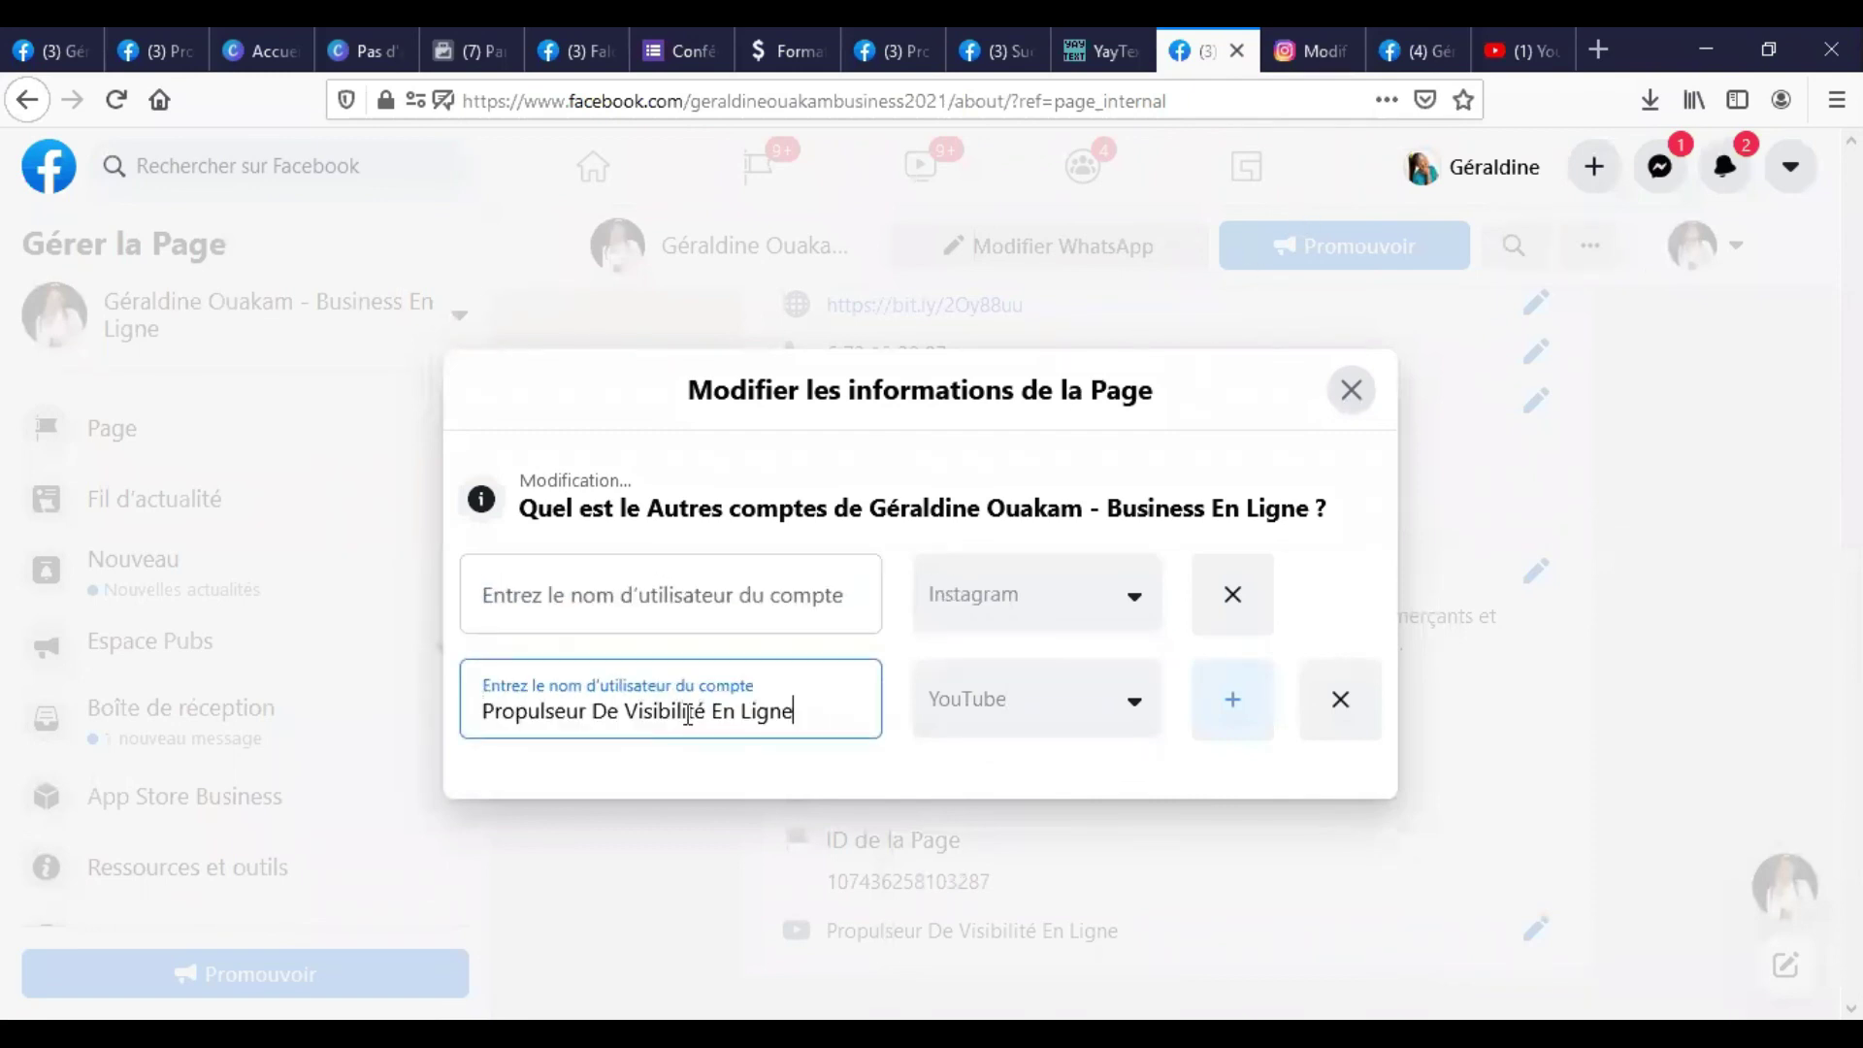
left_click(726, 624)
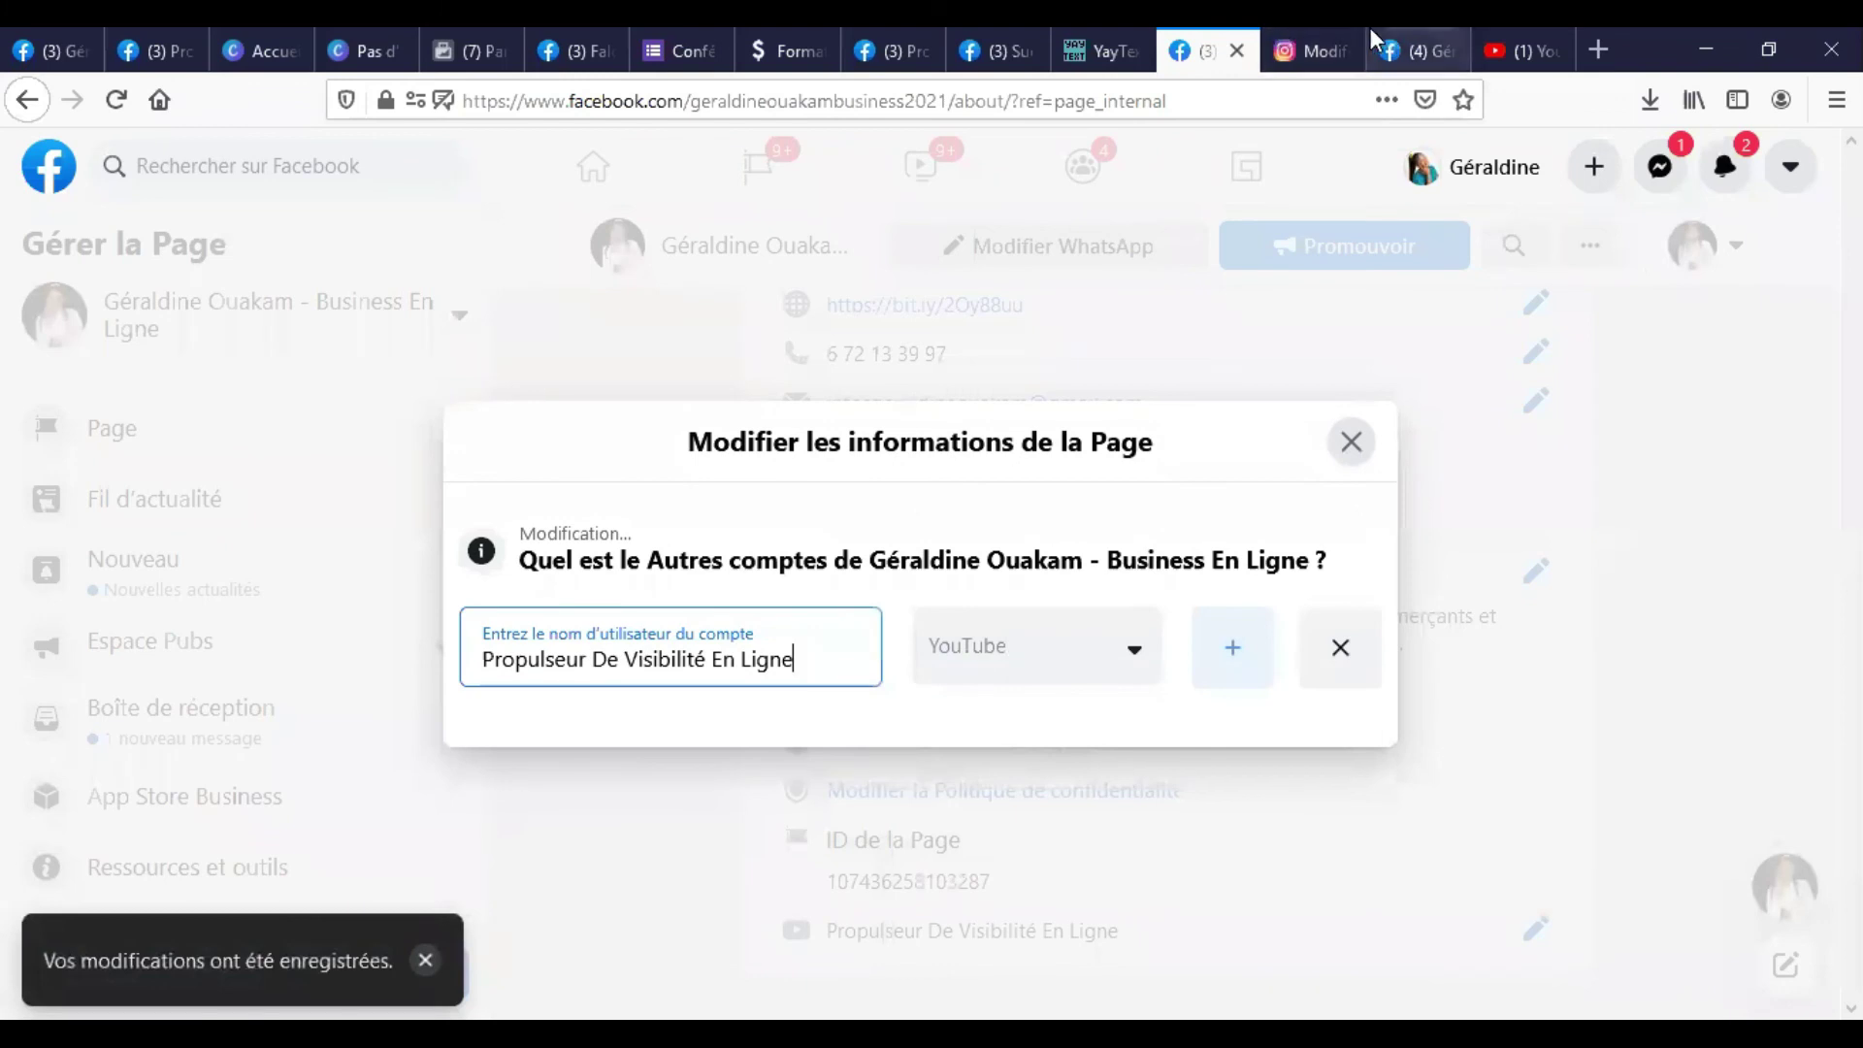
Add a new row with the pasted Instagram username and save the linked accounts.
key("ctrl+Tab")
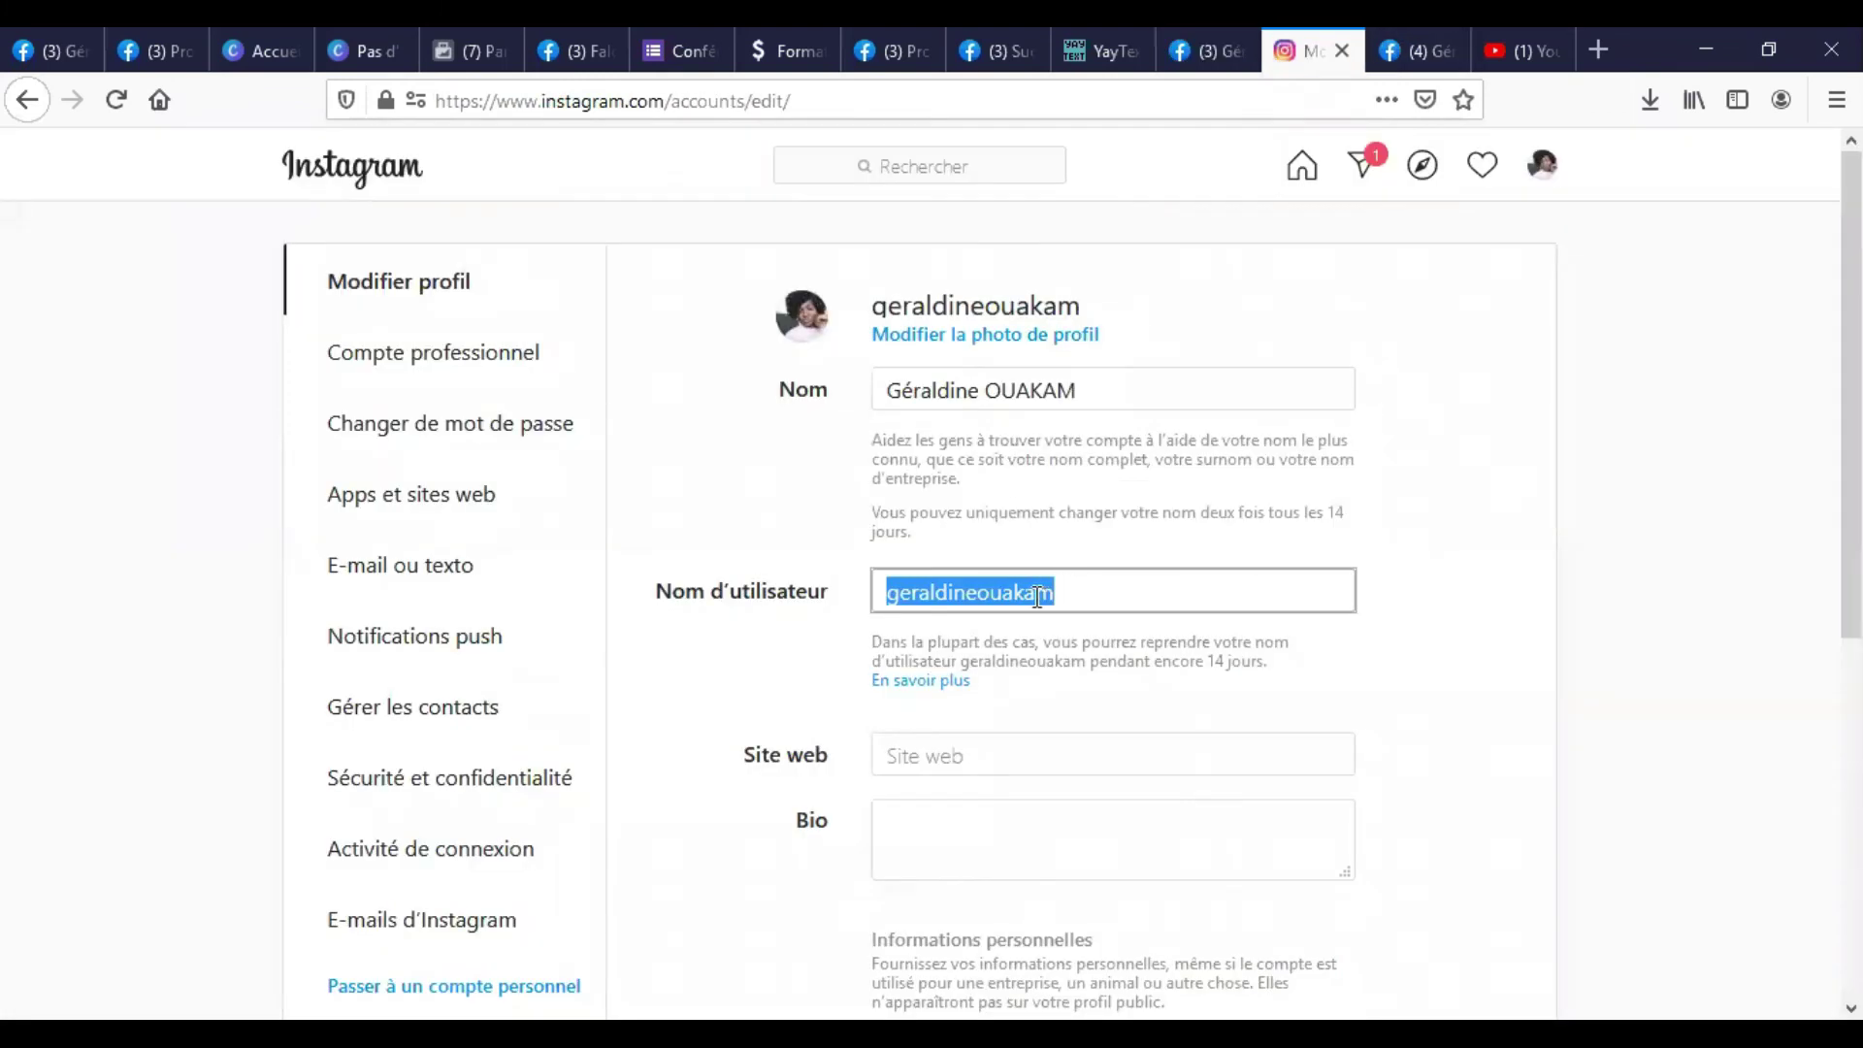
left_click(1197, 35)
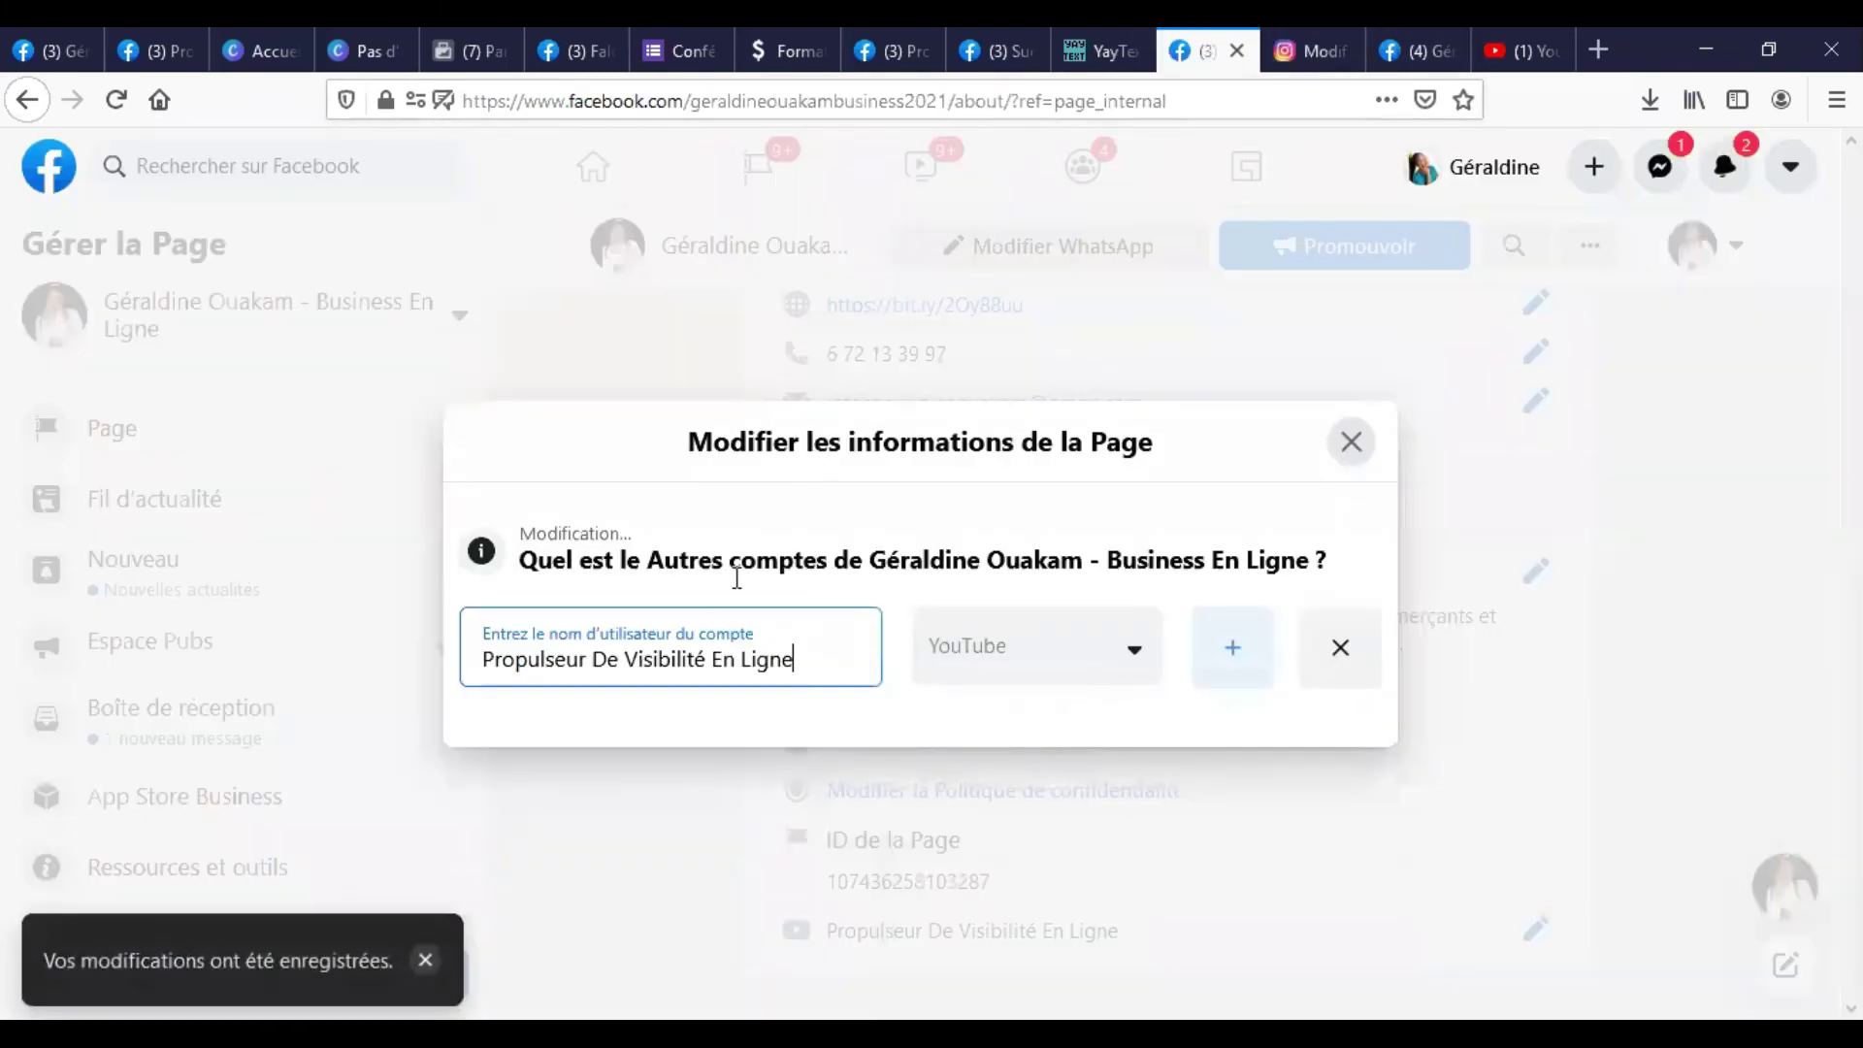
left_click(1234, 650)
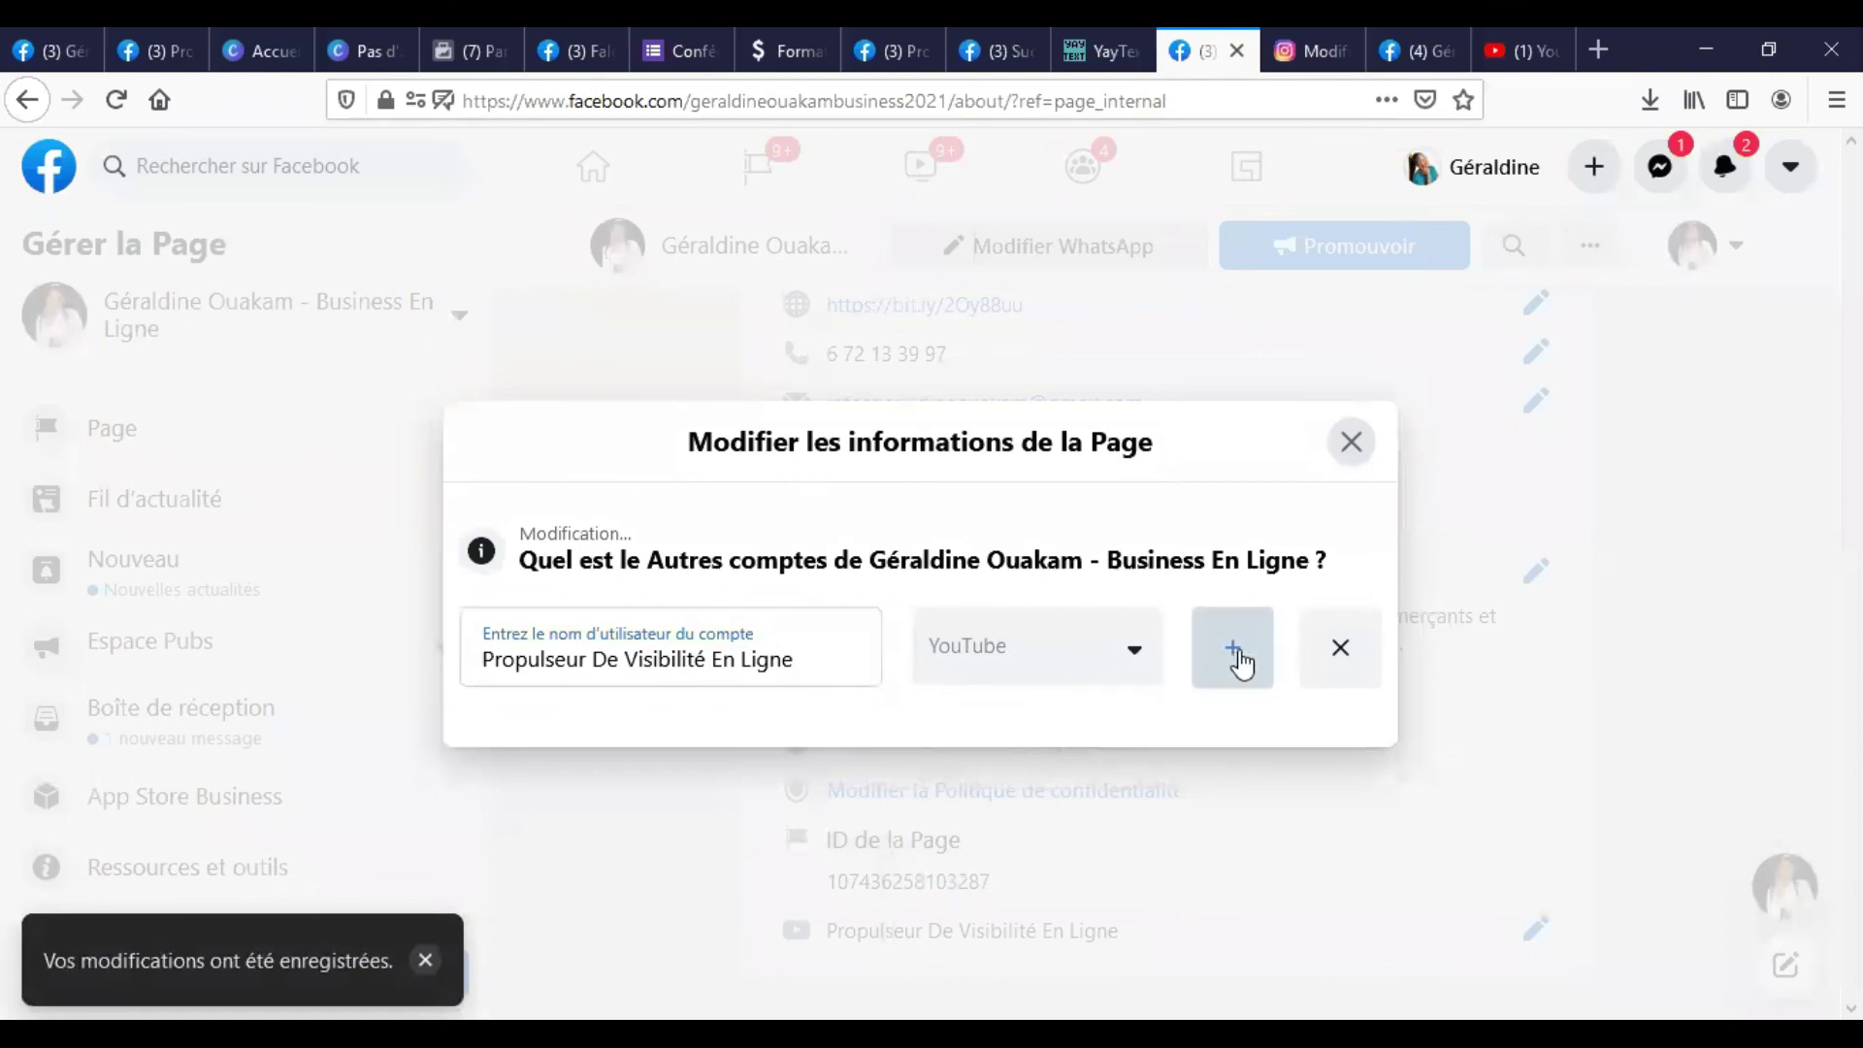
left_click(1230, 650)
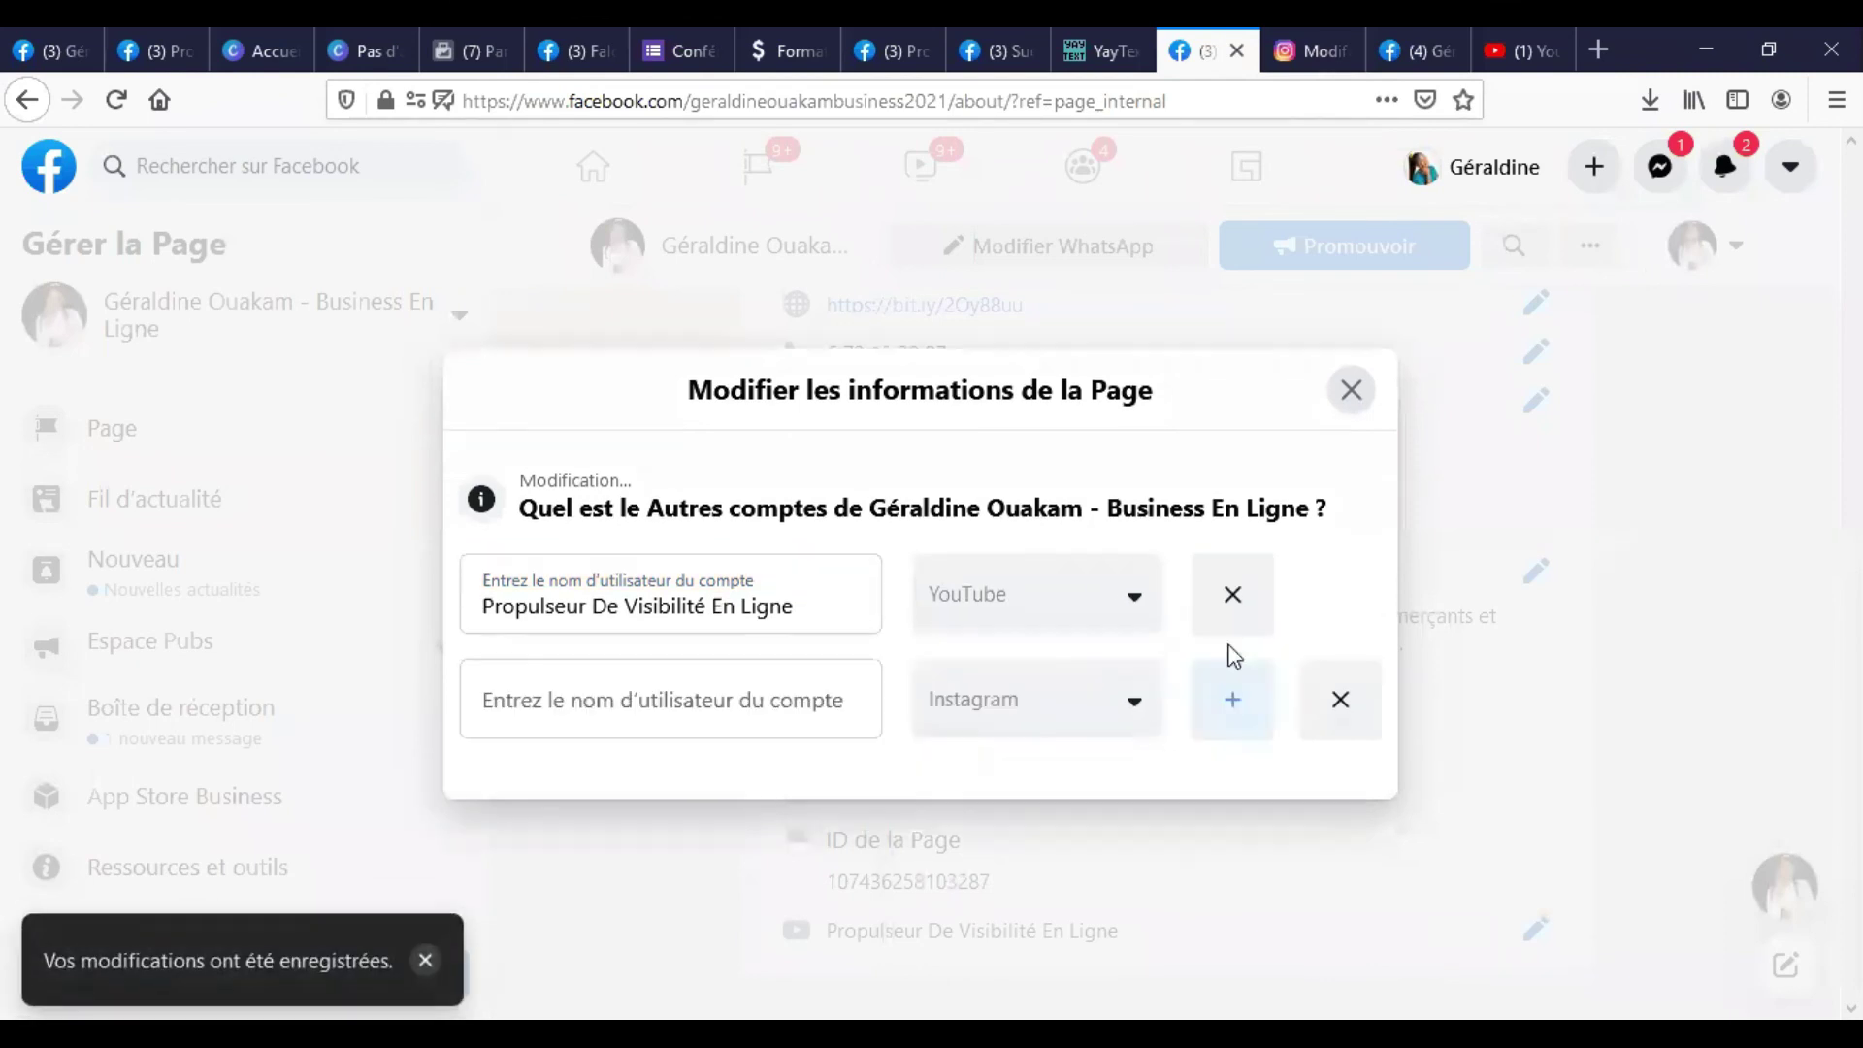
left_click(731, 697)
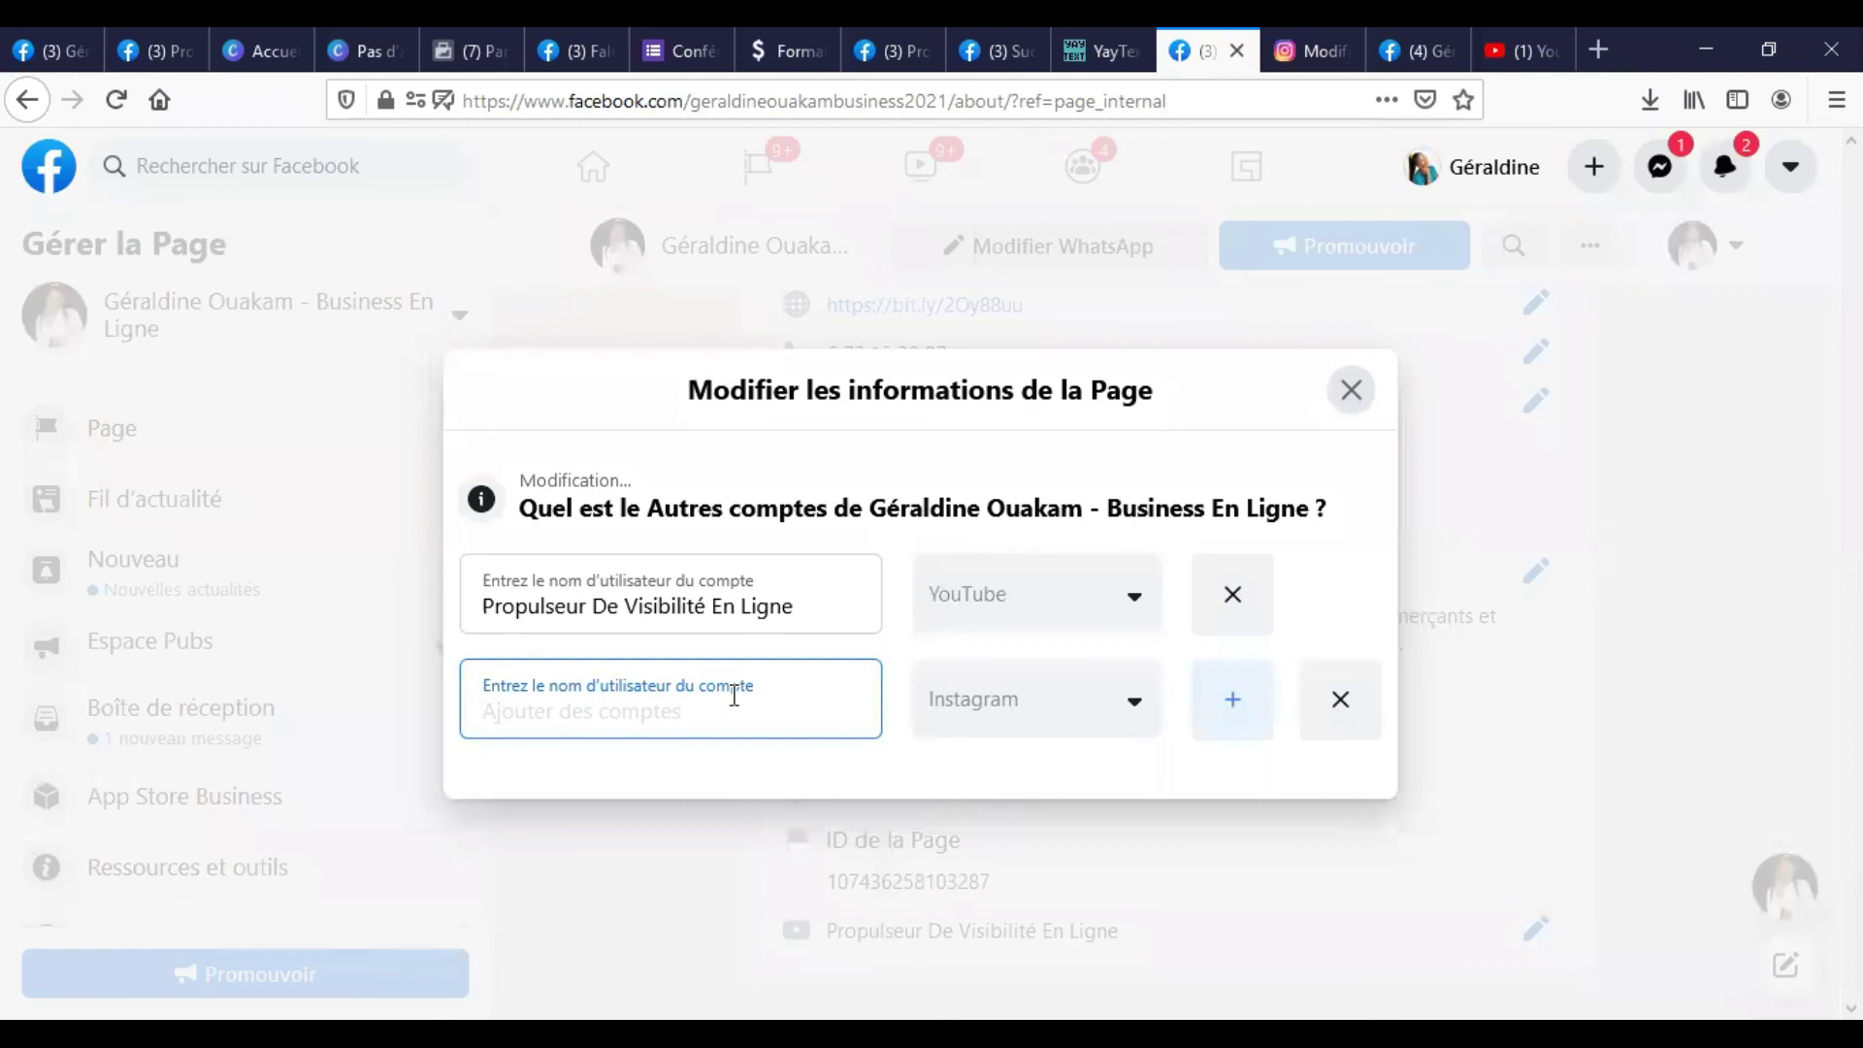
left_click(1364, 580)
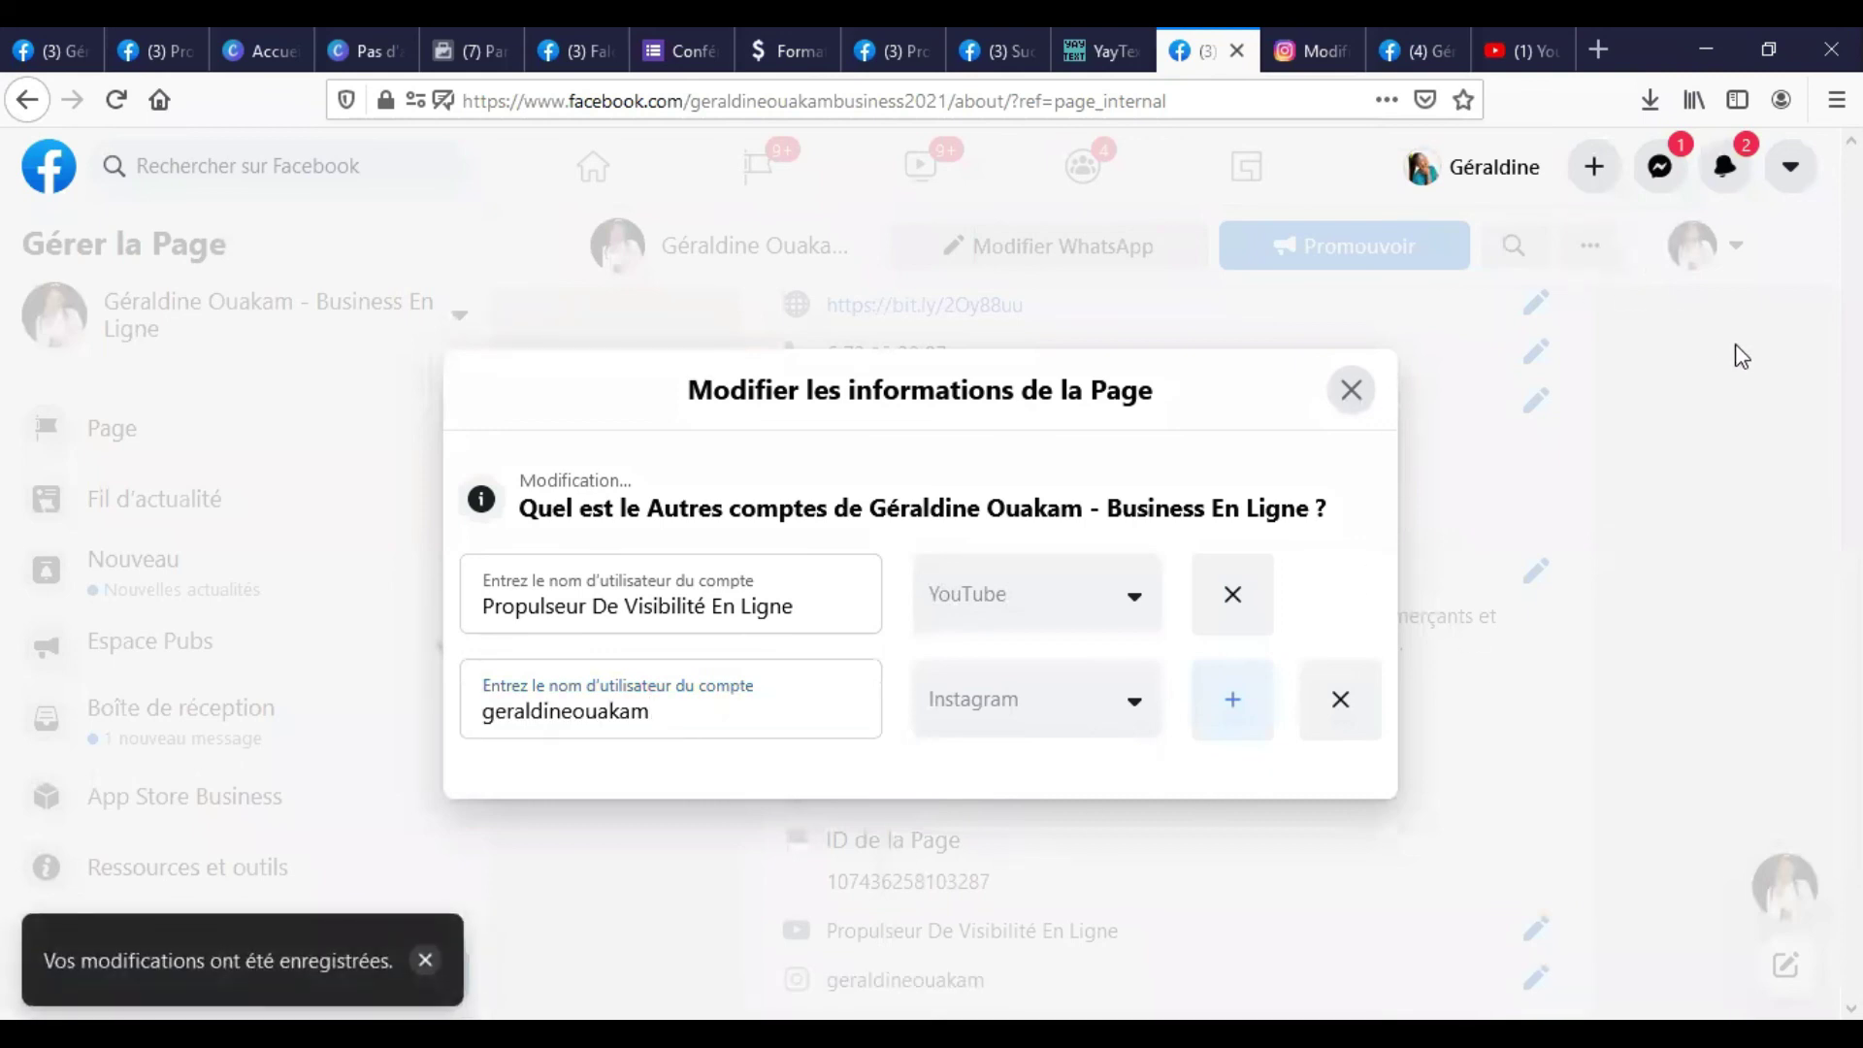
left_click(1426, 44)
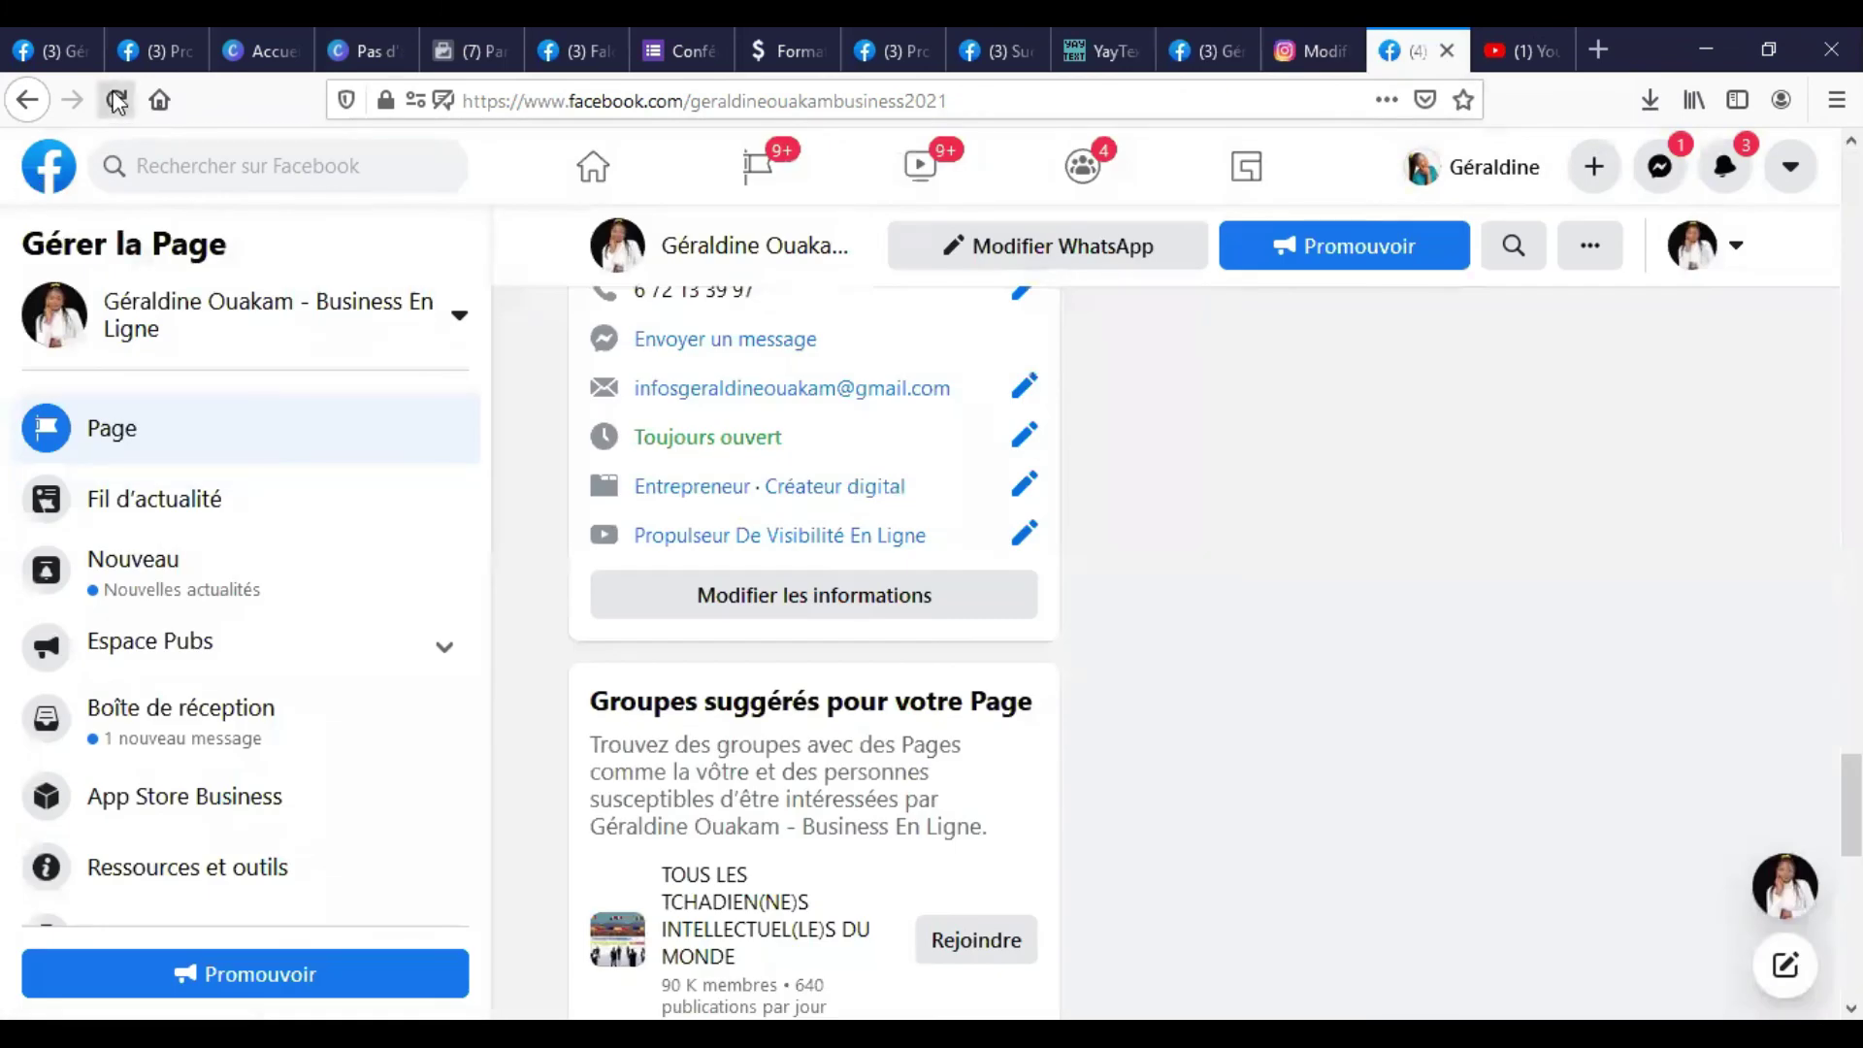
Reload the Page and scroll to the intro listing both the Instagram username and YouTube channel.
left_click(117, 100)
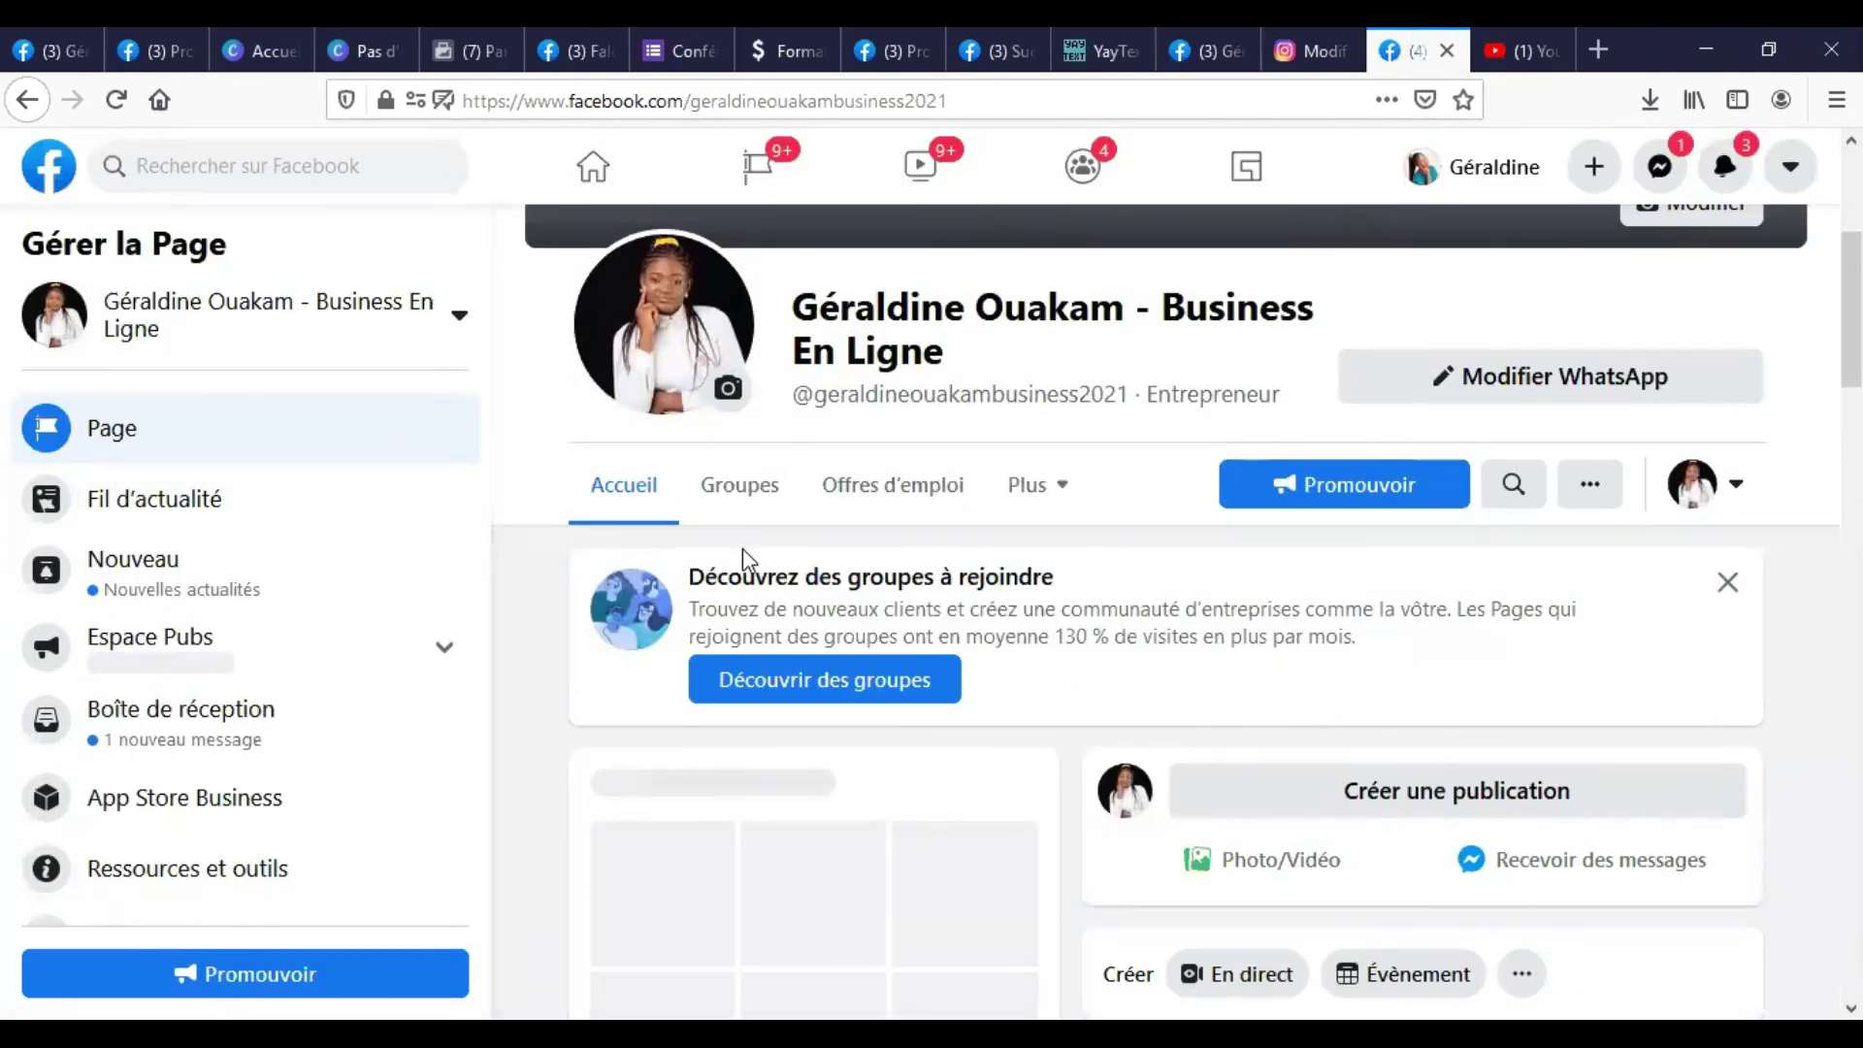
scroll(910, 517, "down", 1)
scroll(910, 517, "down", 10)
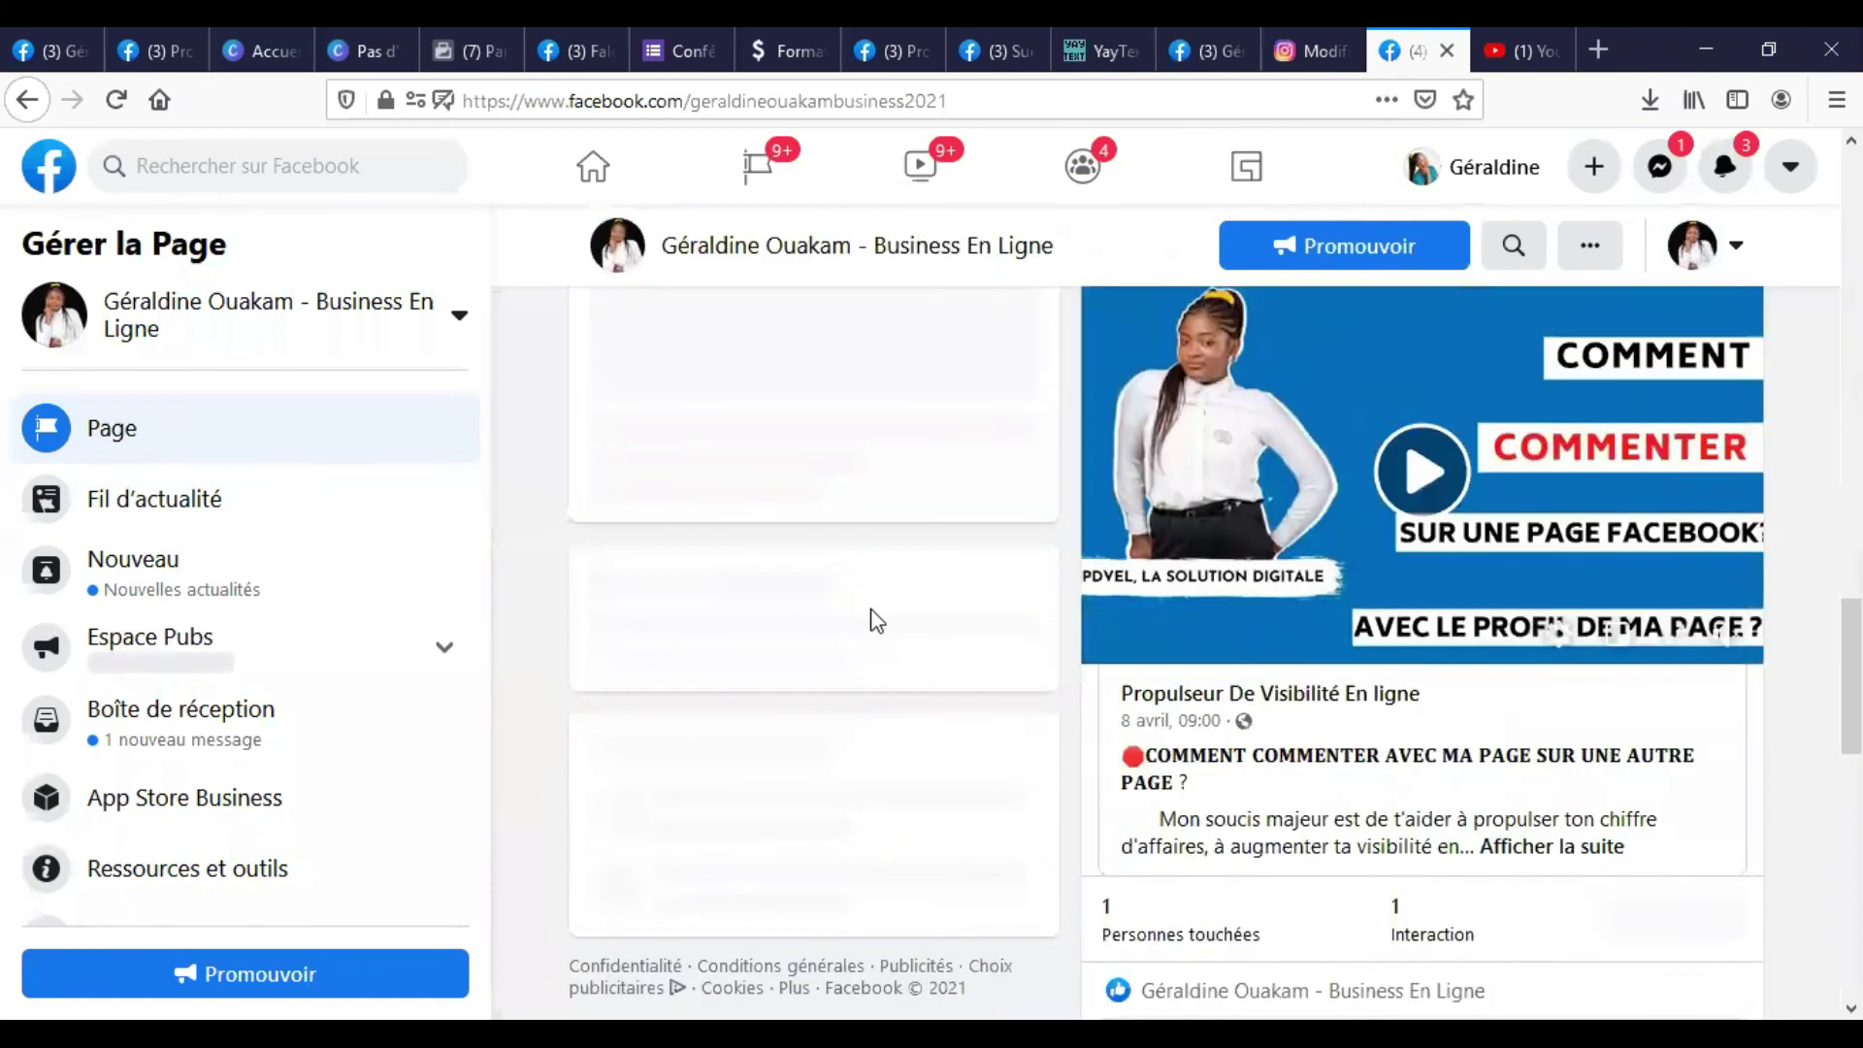
scroll(902, 640, "down", 8)
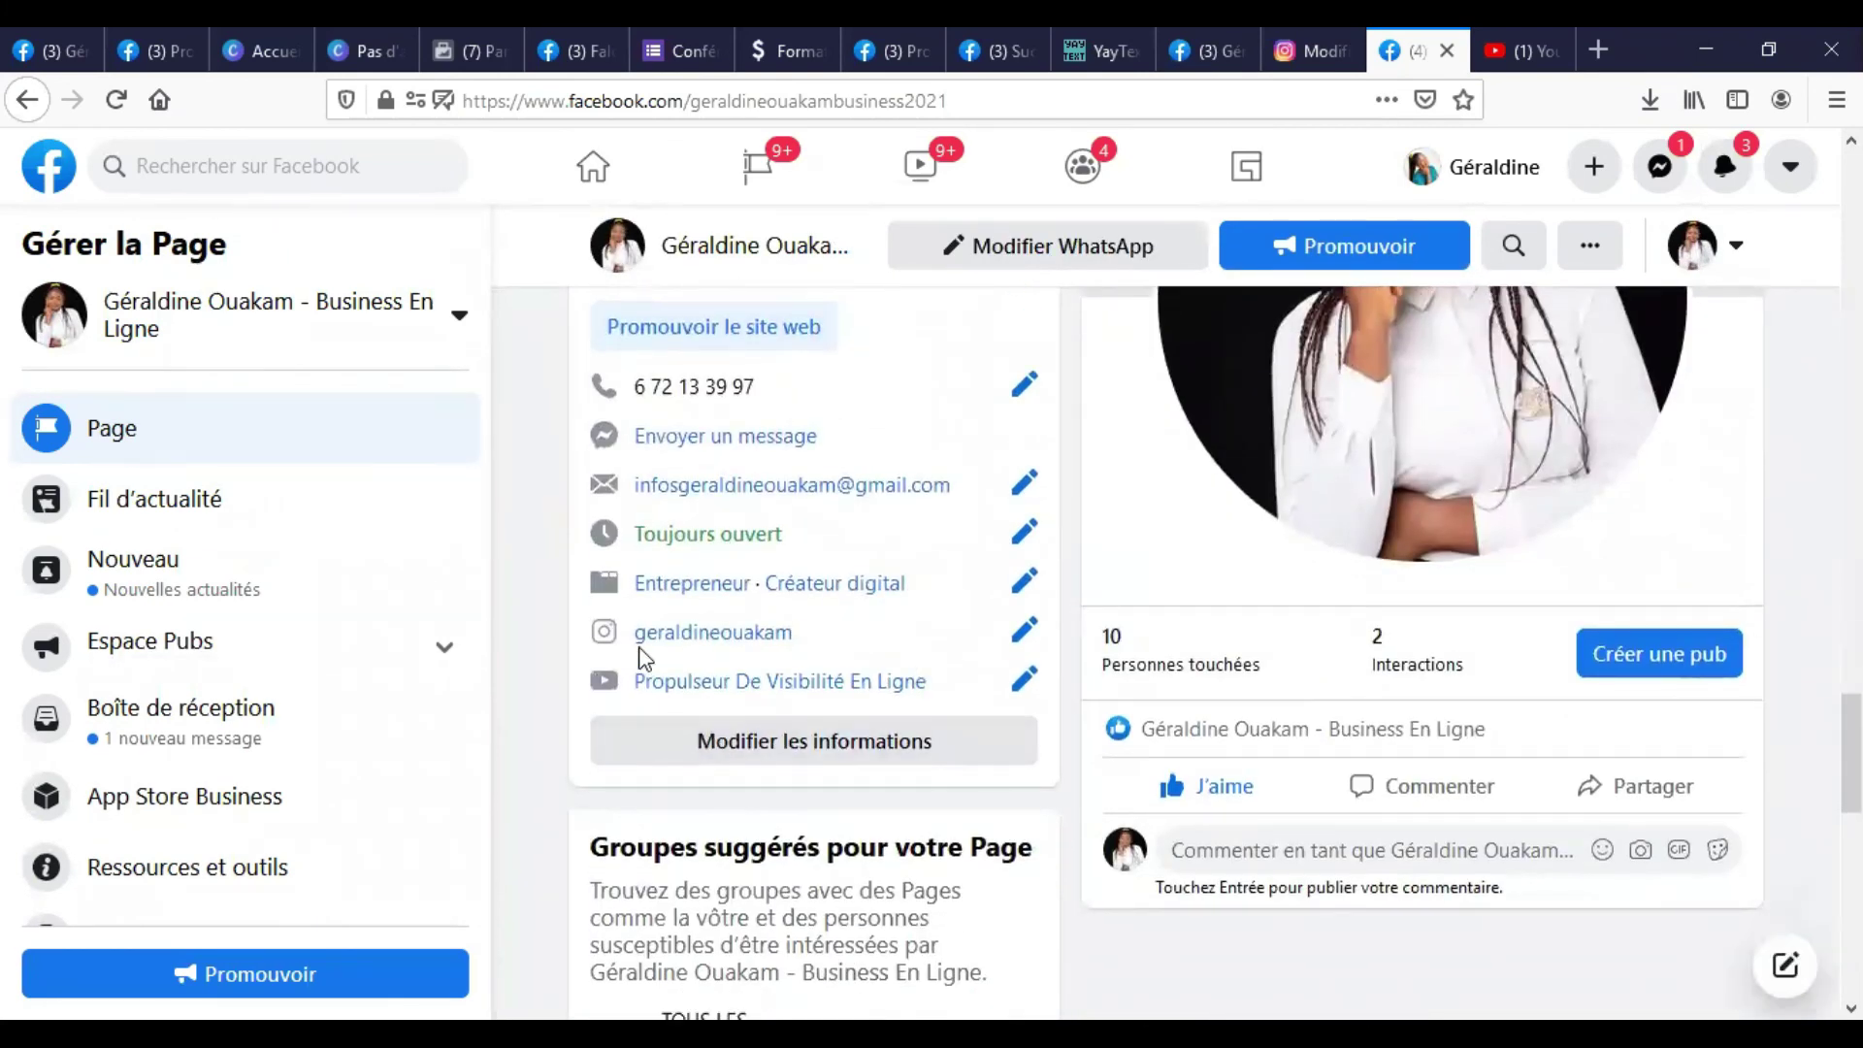
scroll(766, 531, "up", 2)
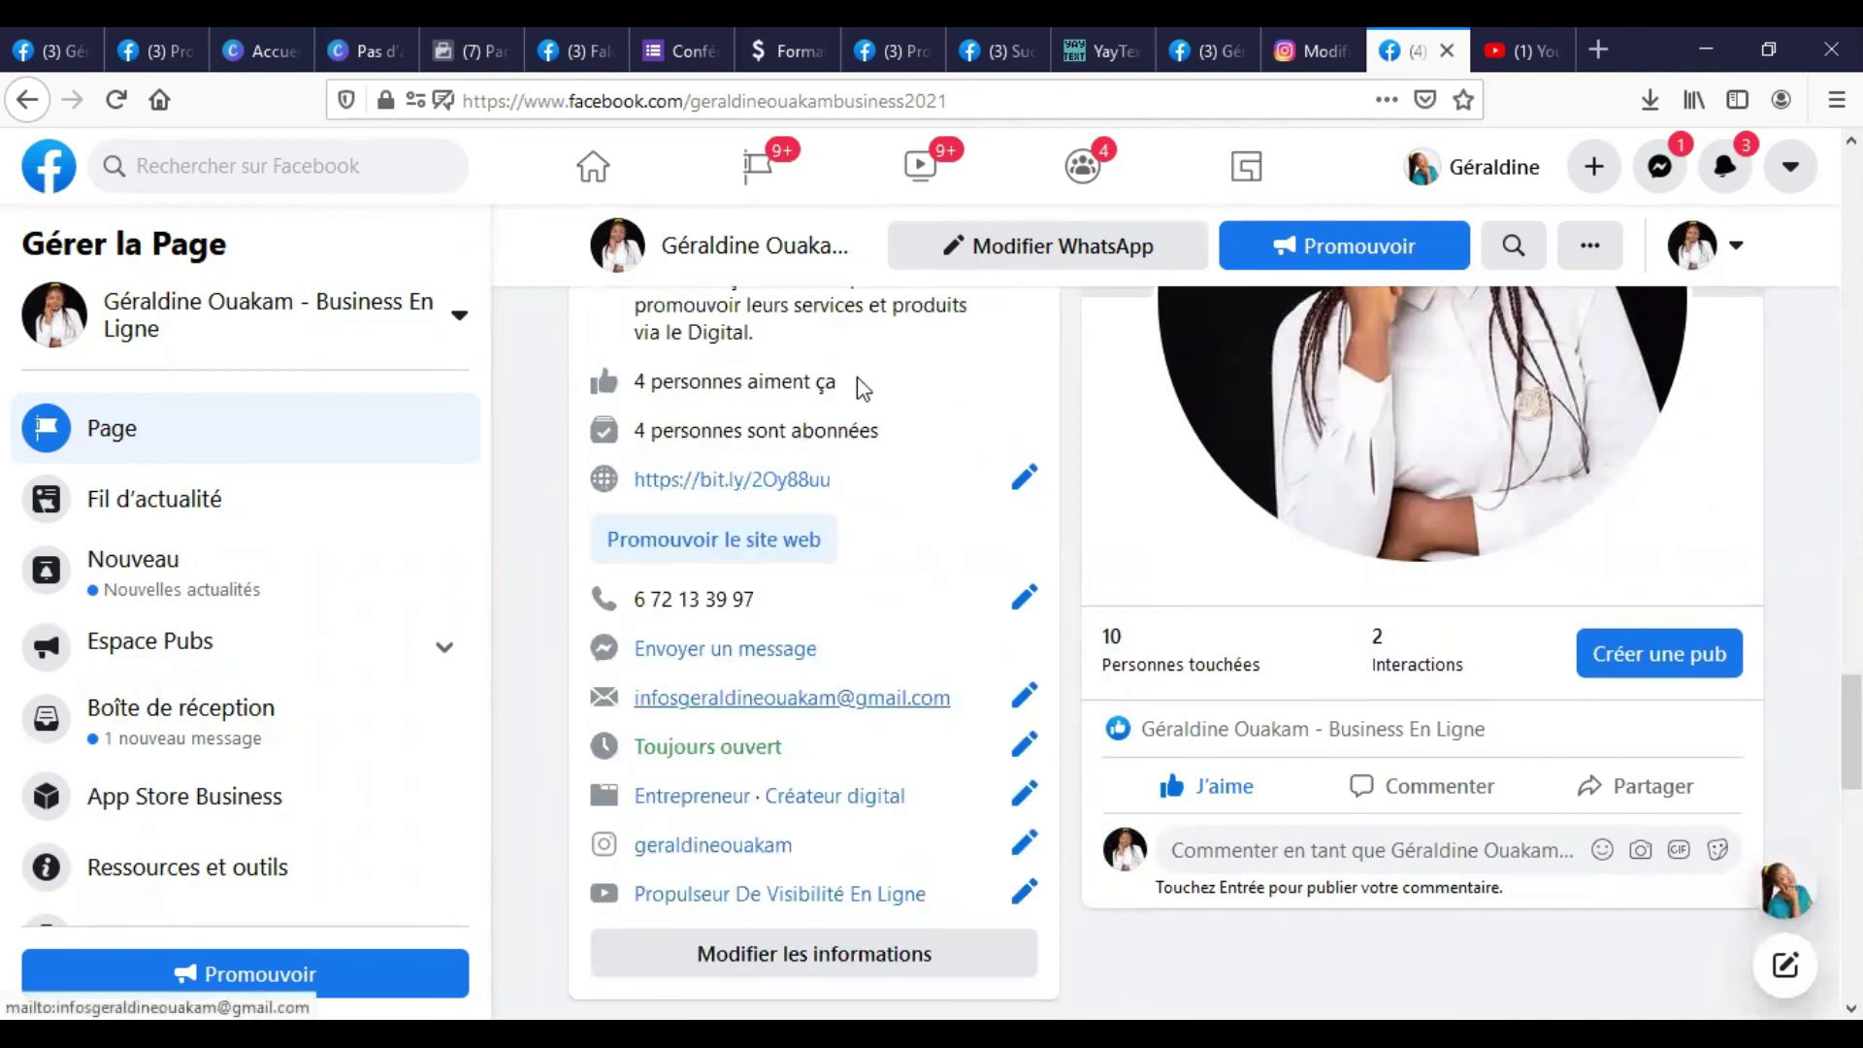
scroll(842, 801, "up", 3)
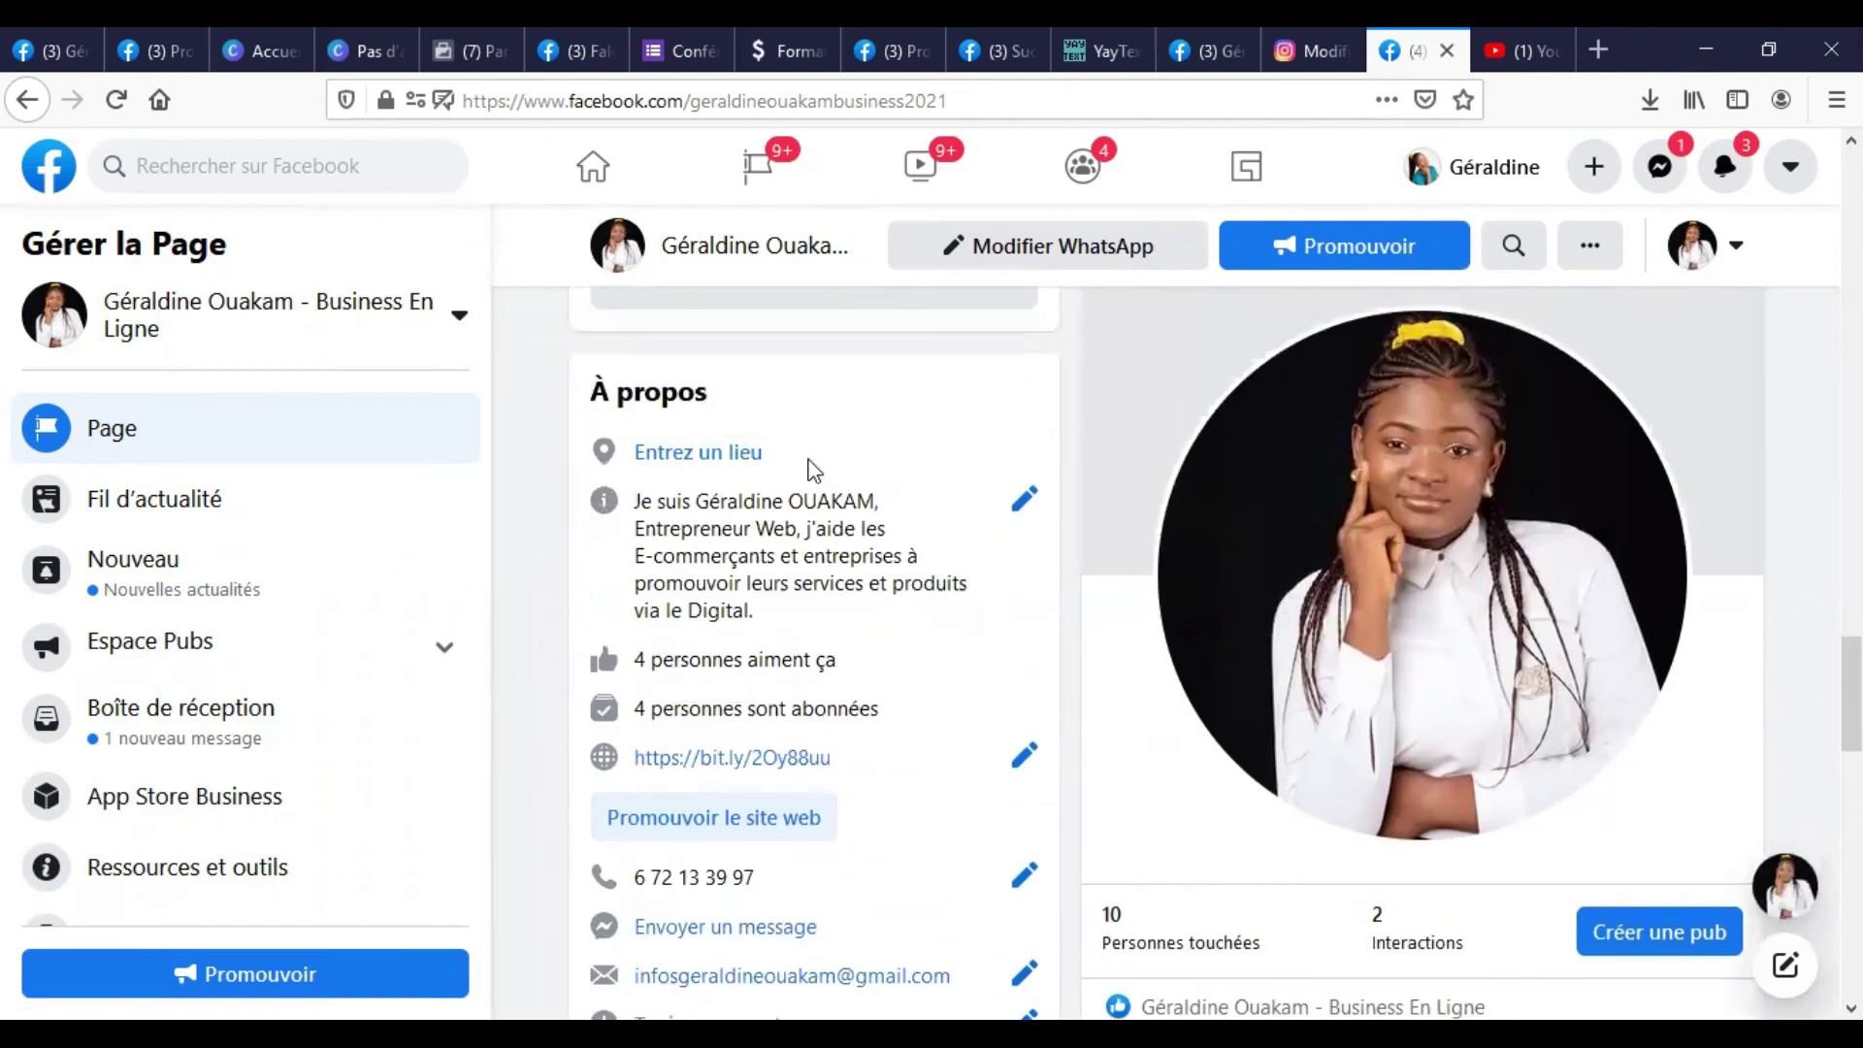
left_click(692, 456)
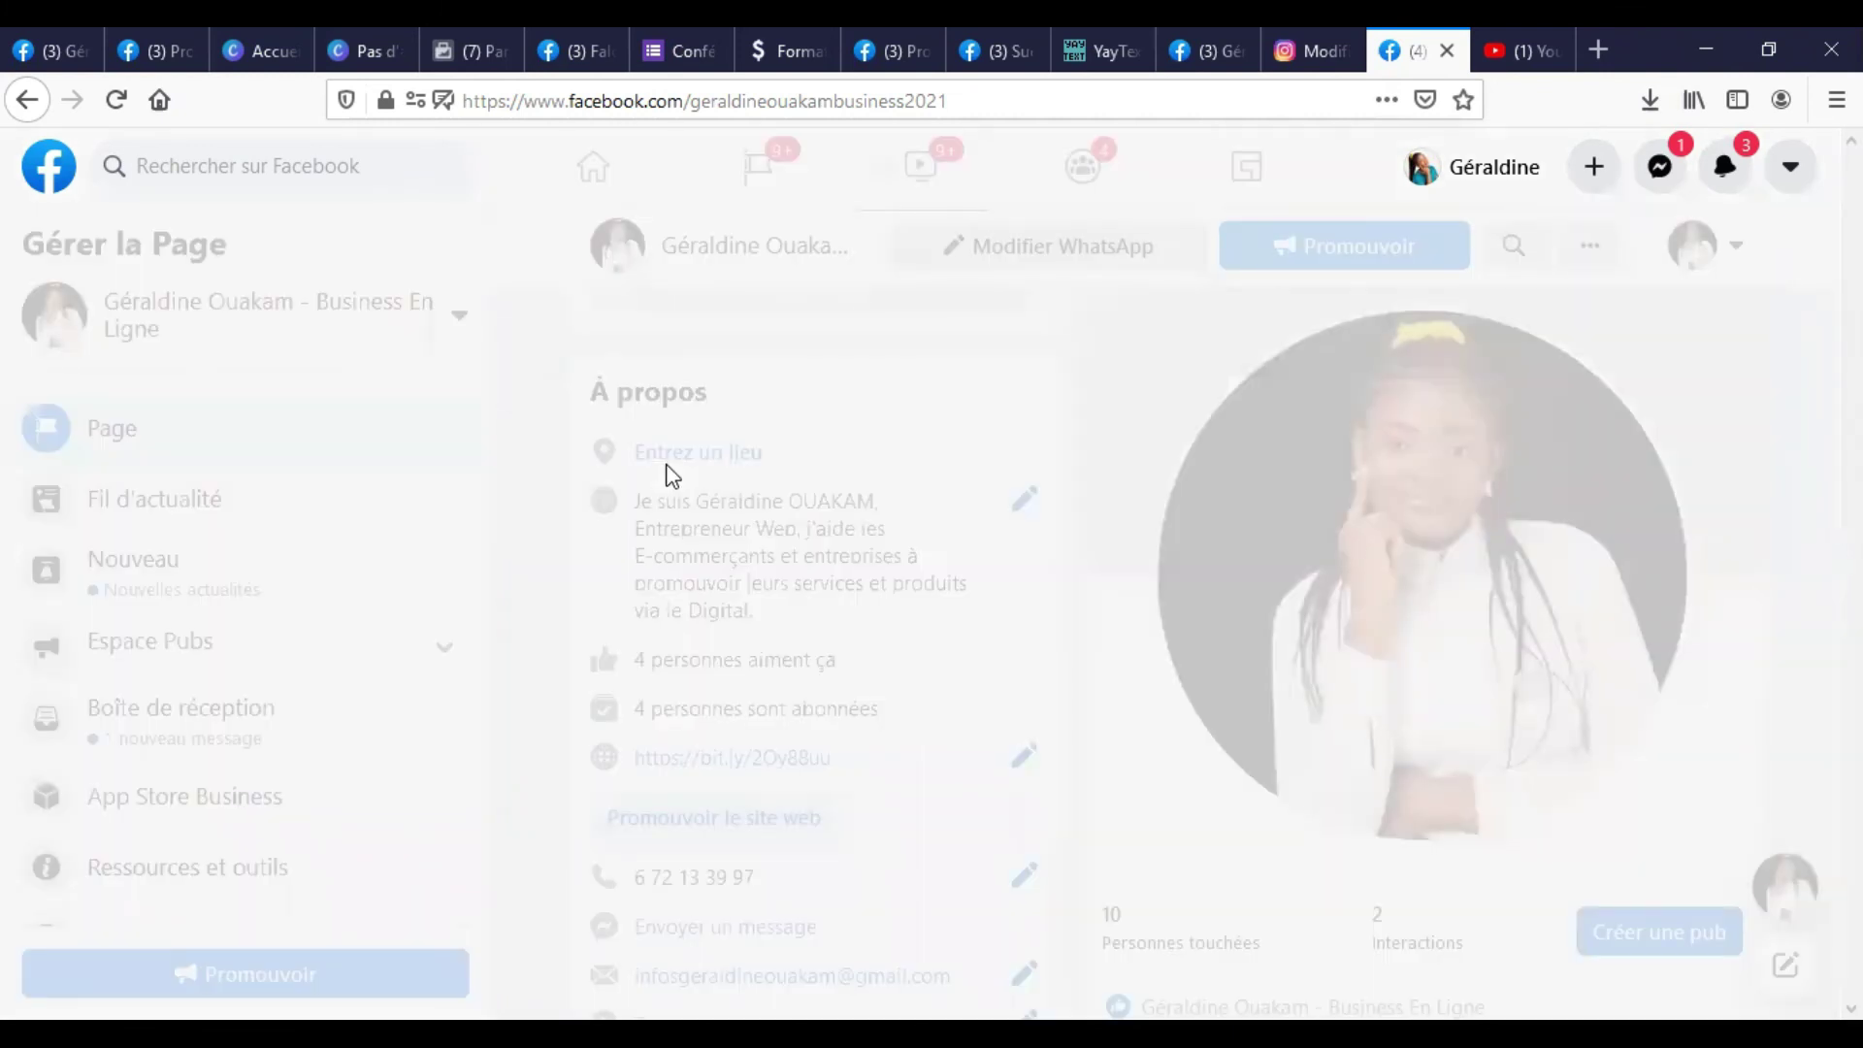
scroll(665, 593, "down", 4)
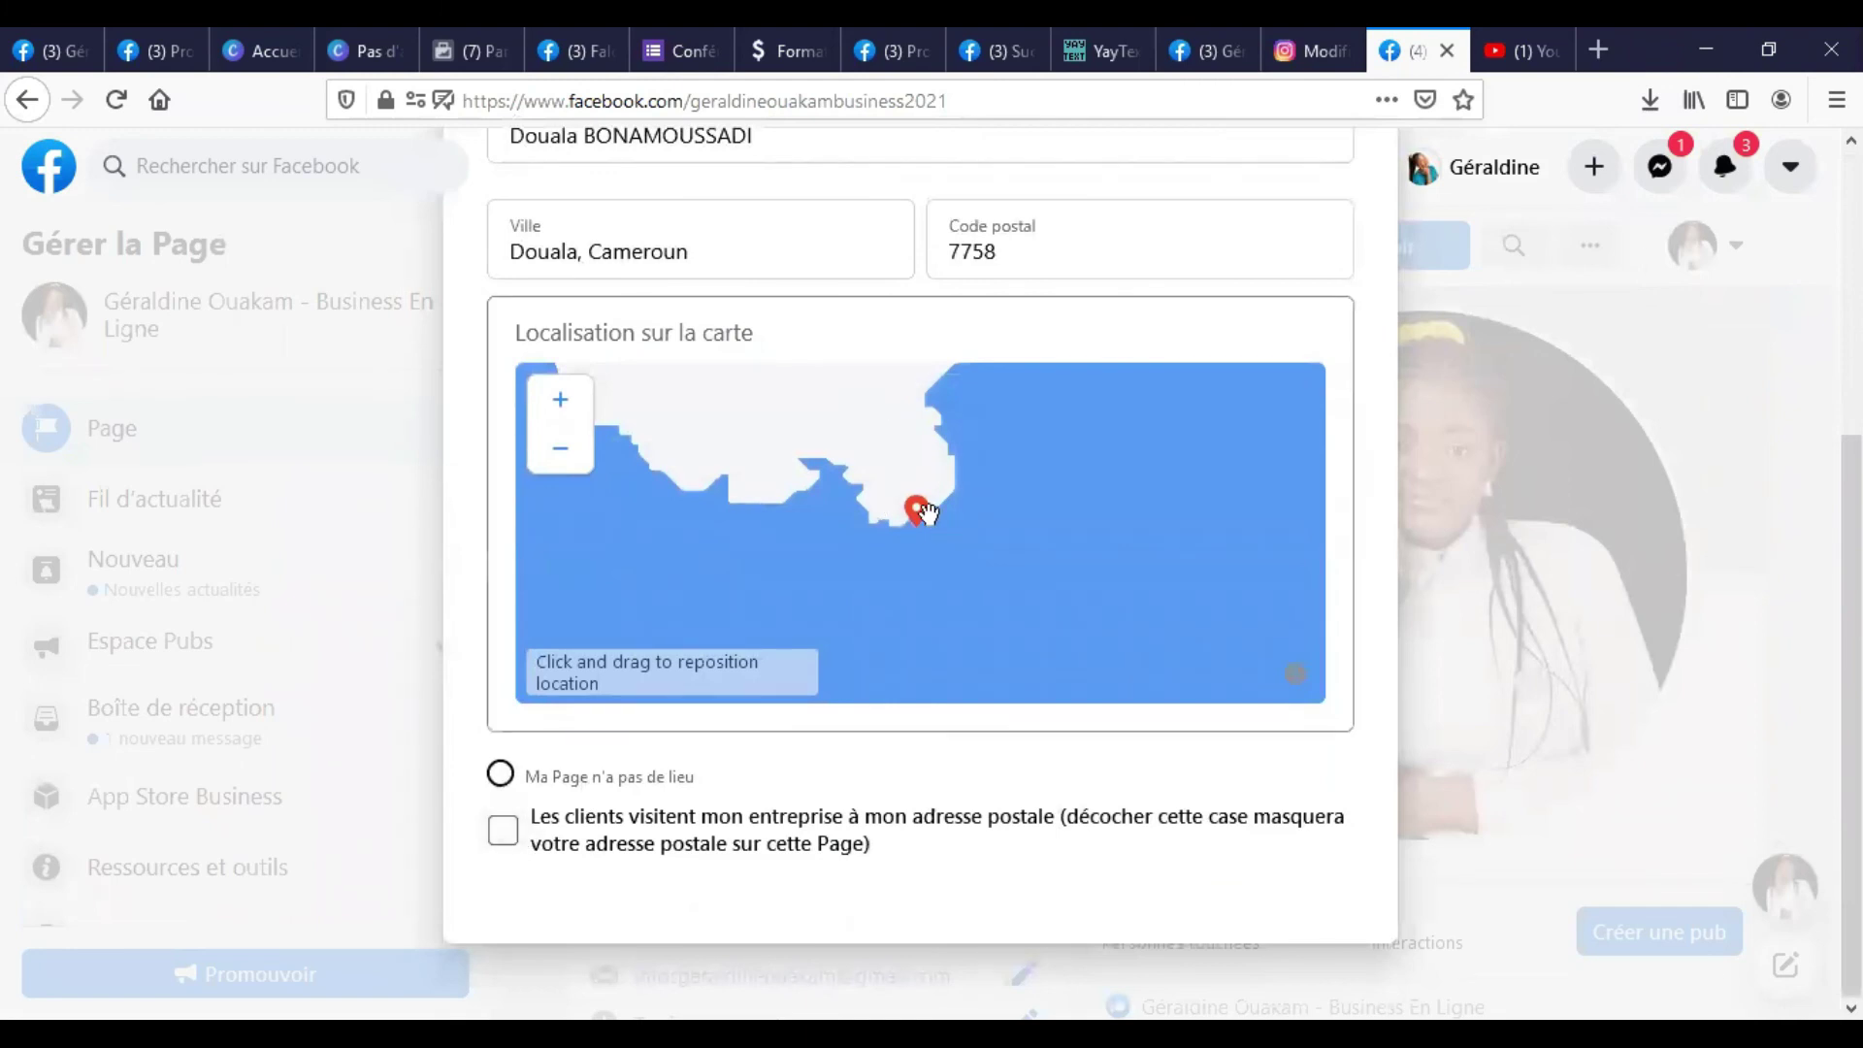
scroll(798, 424, "down", 2)
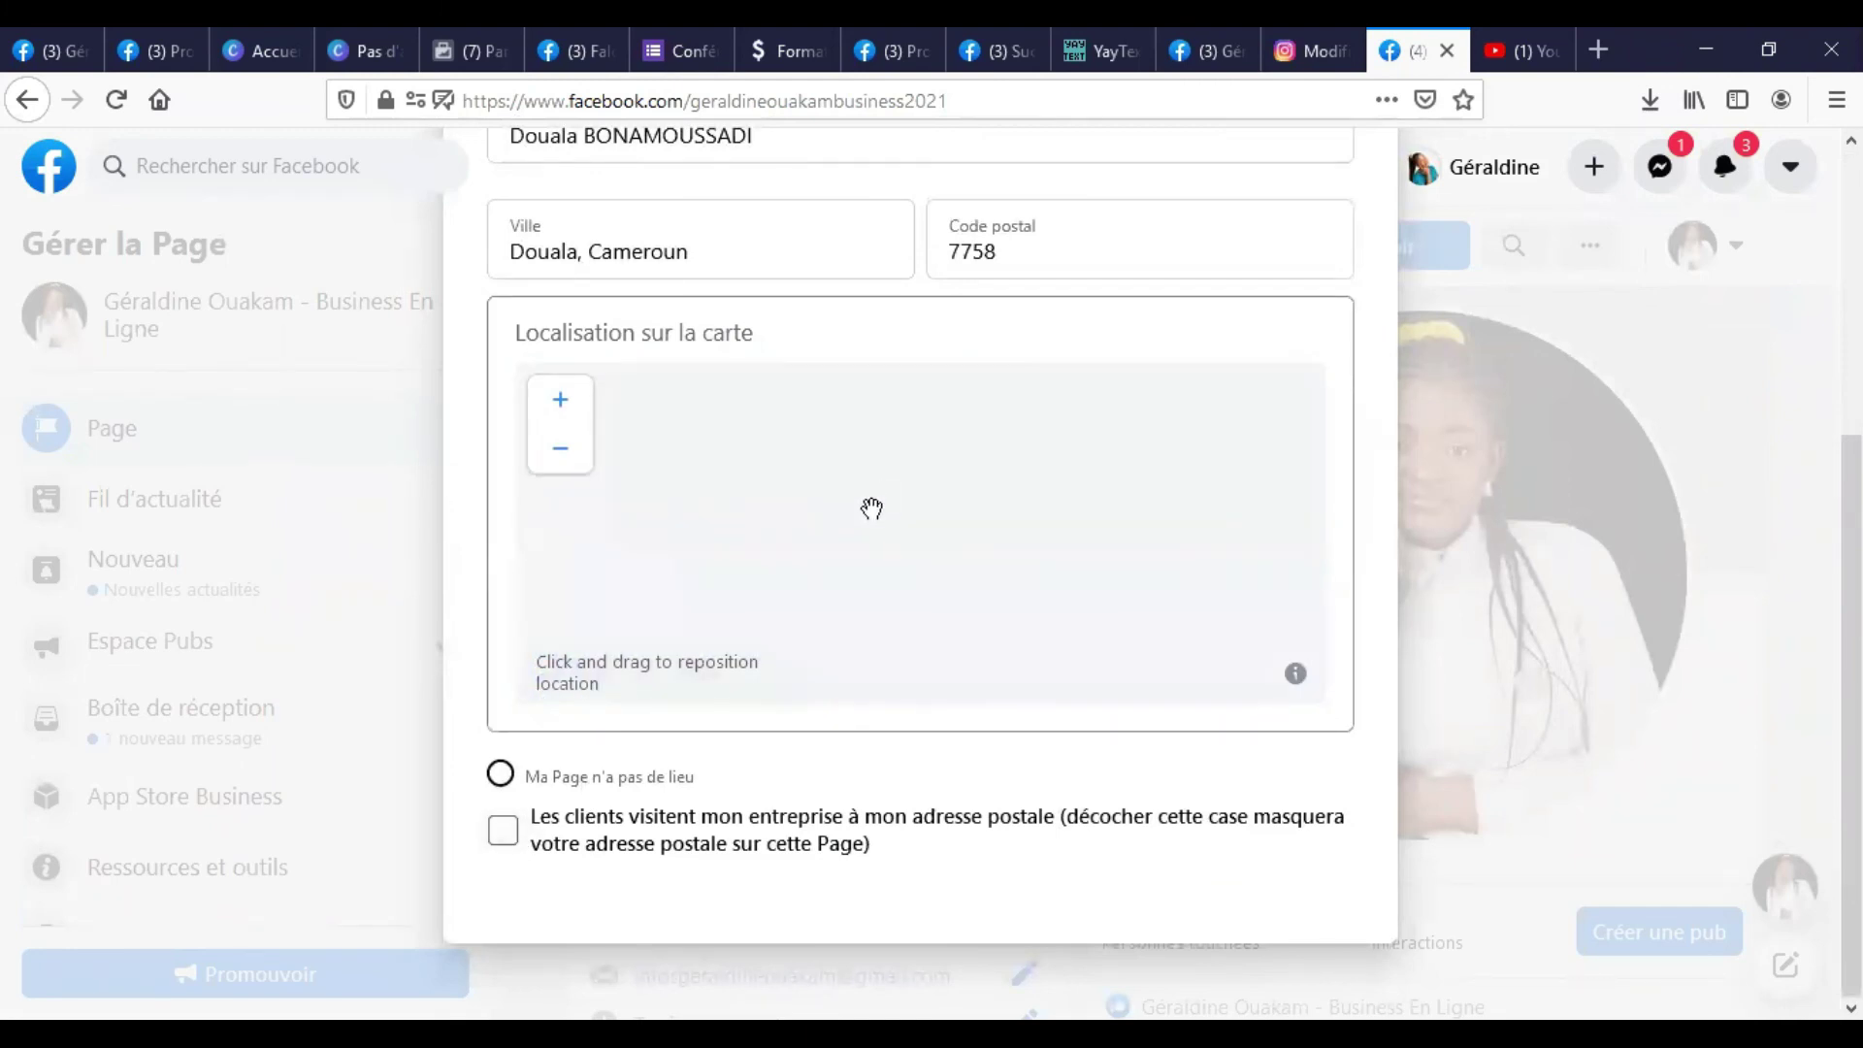
left_click(1298, 679)
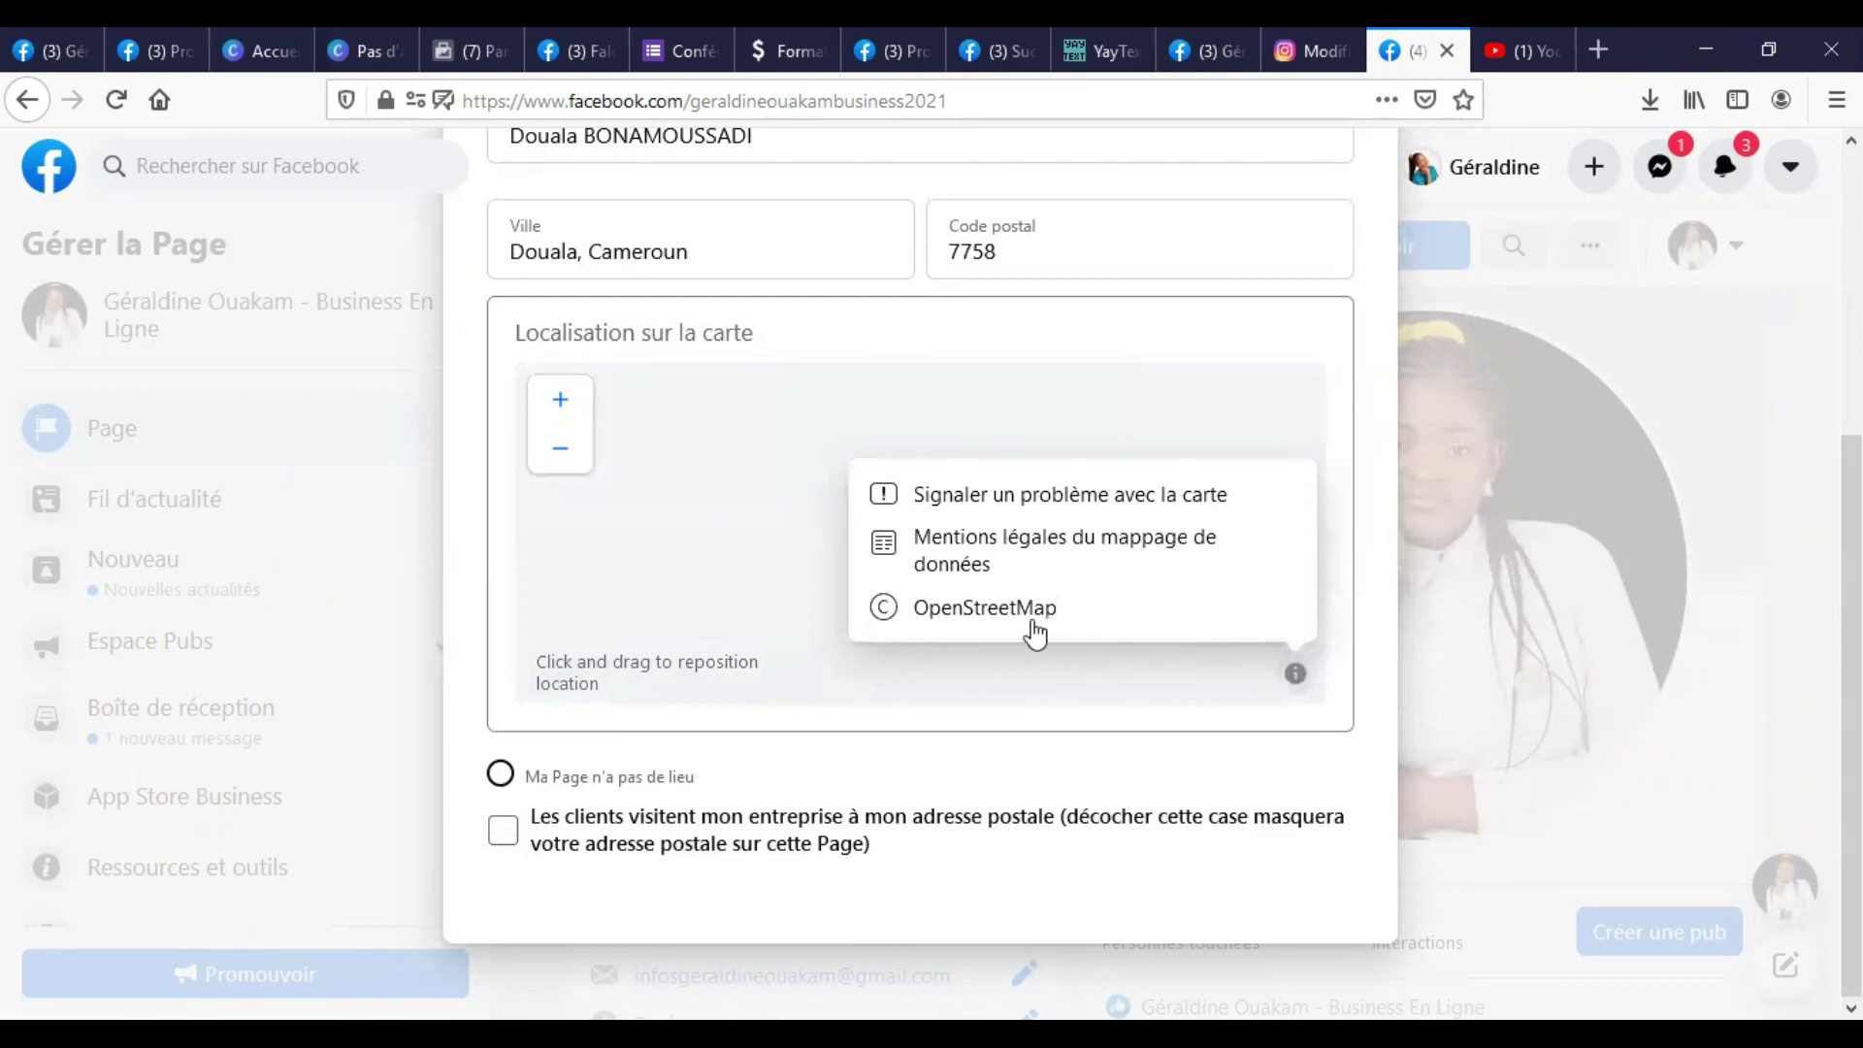
left_click(998, 600)
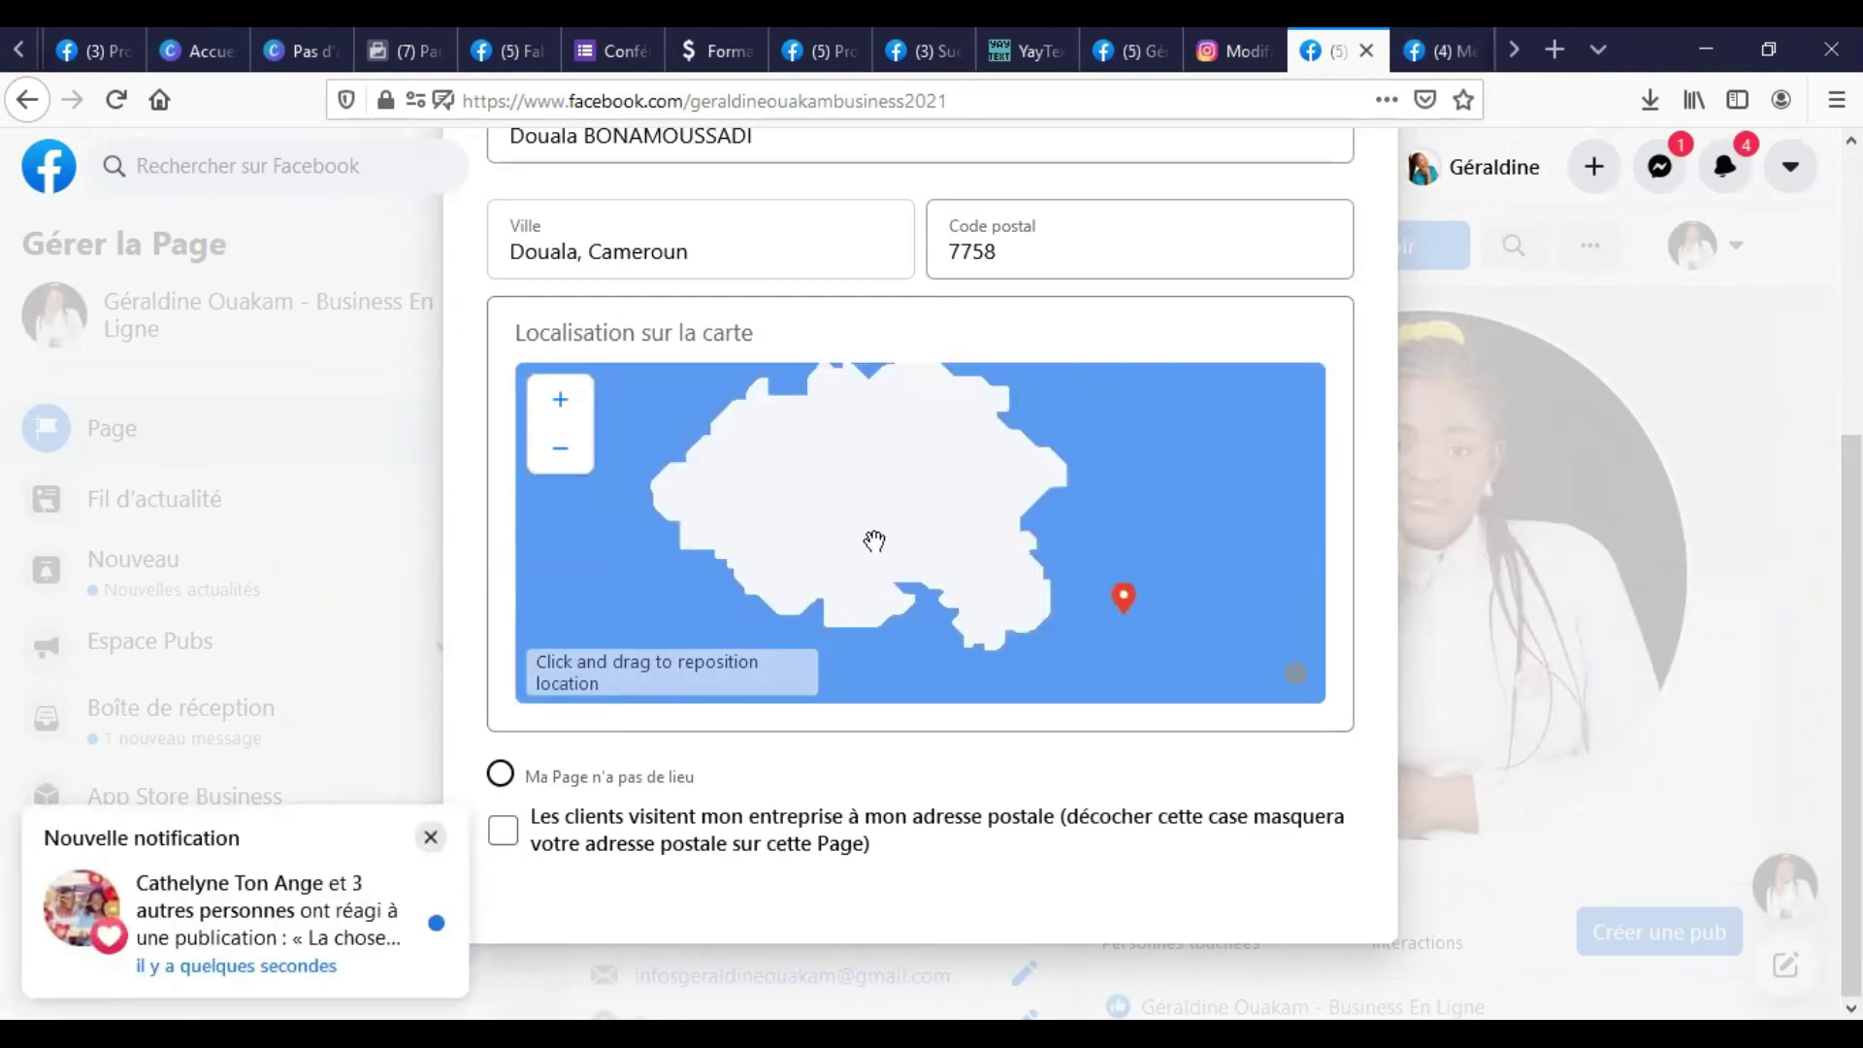
scroll(661, 365, "up", 5)
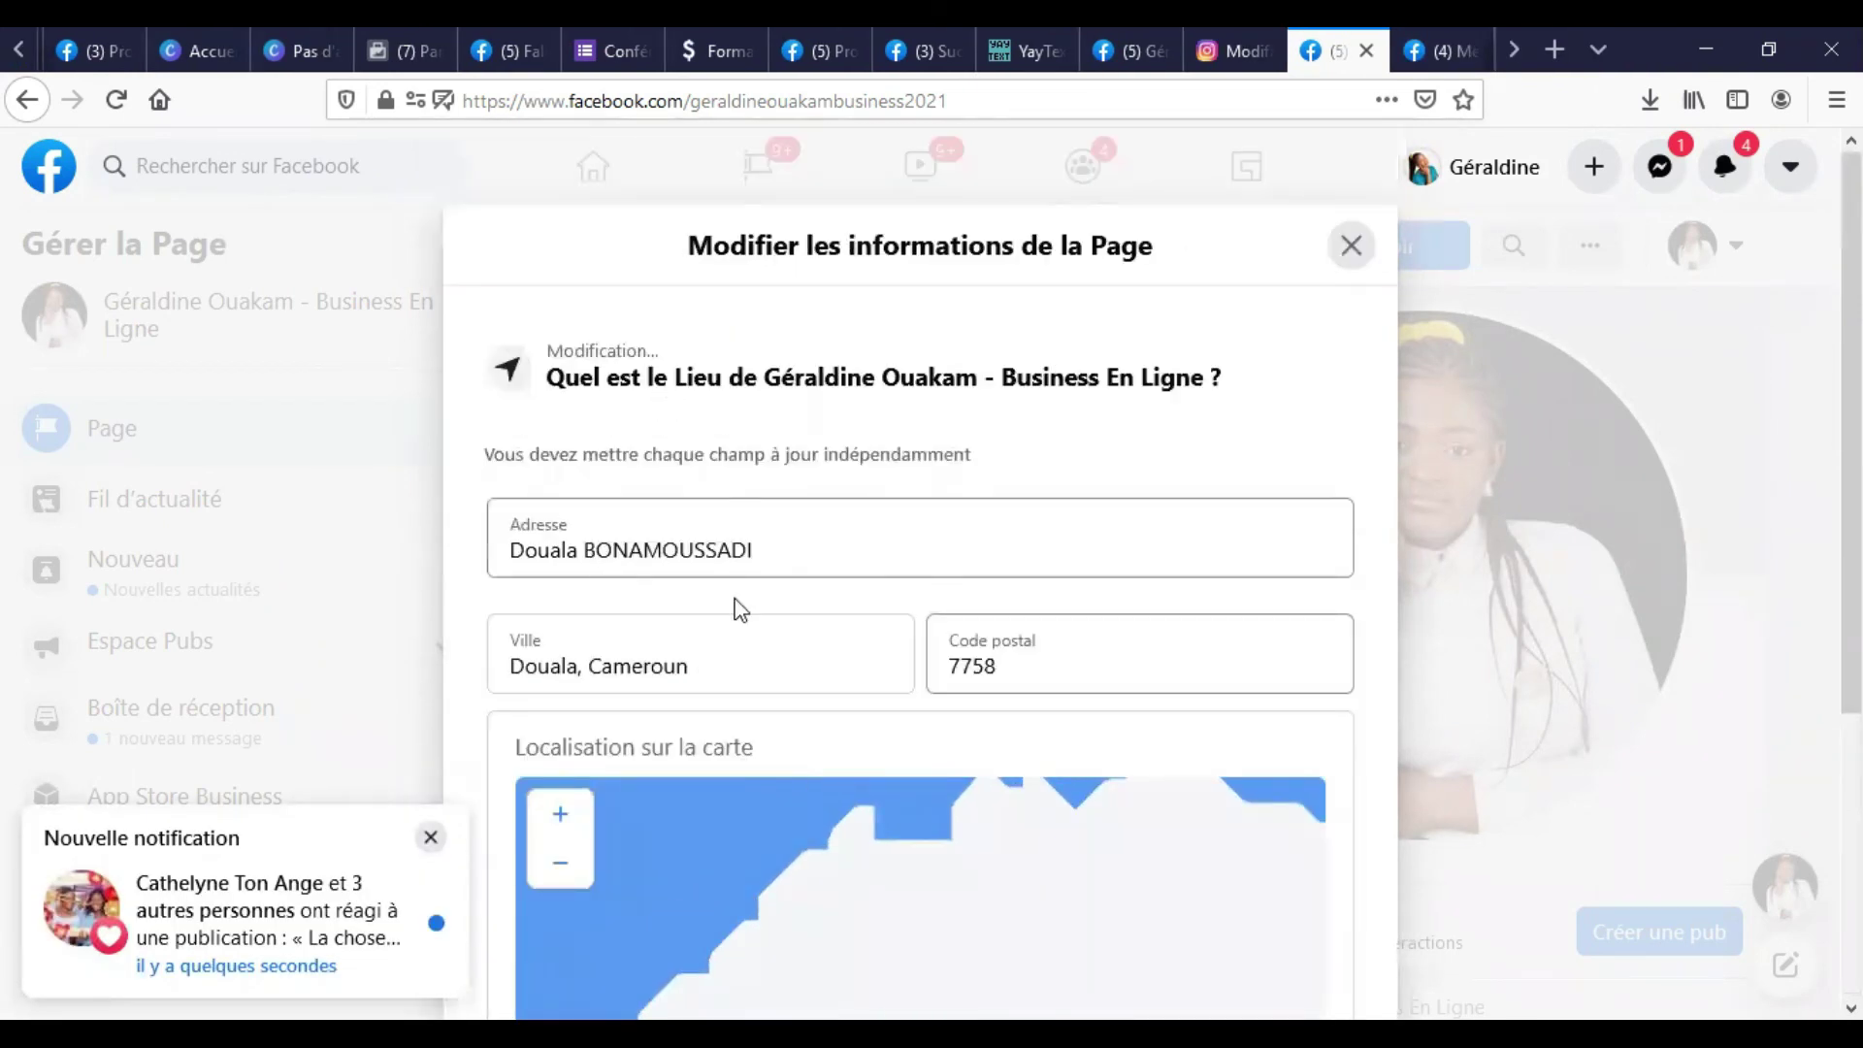
left_click(1351, 246)
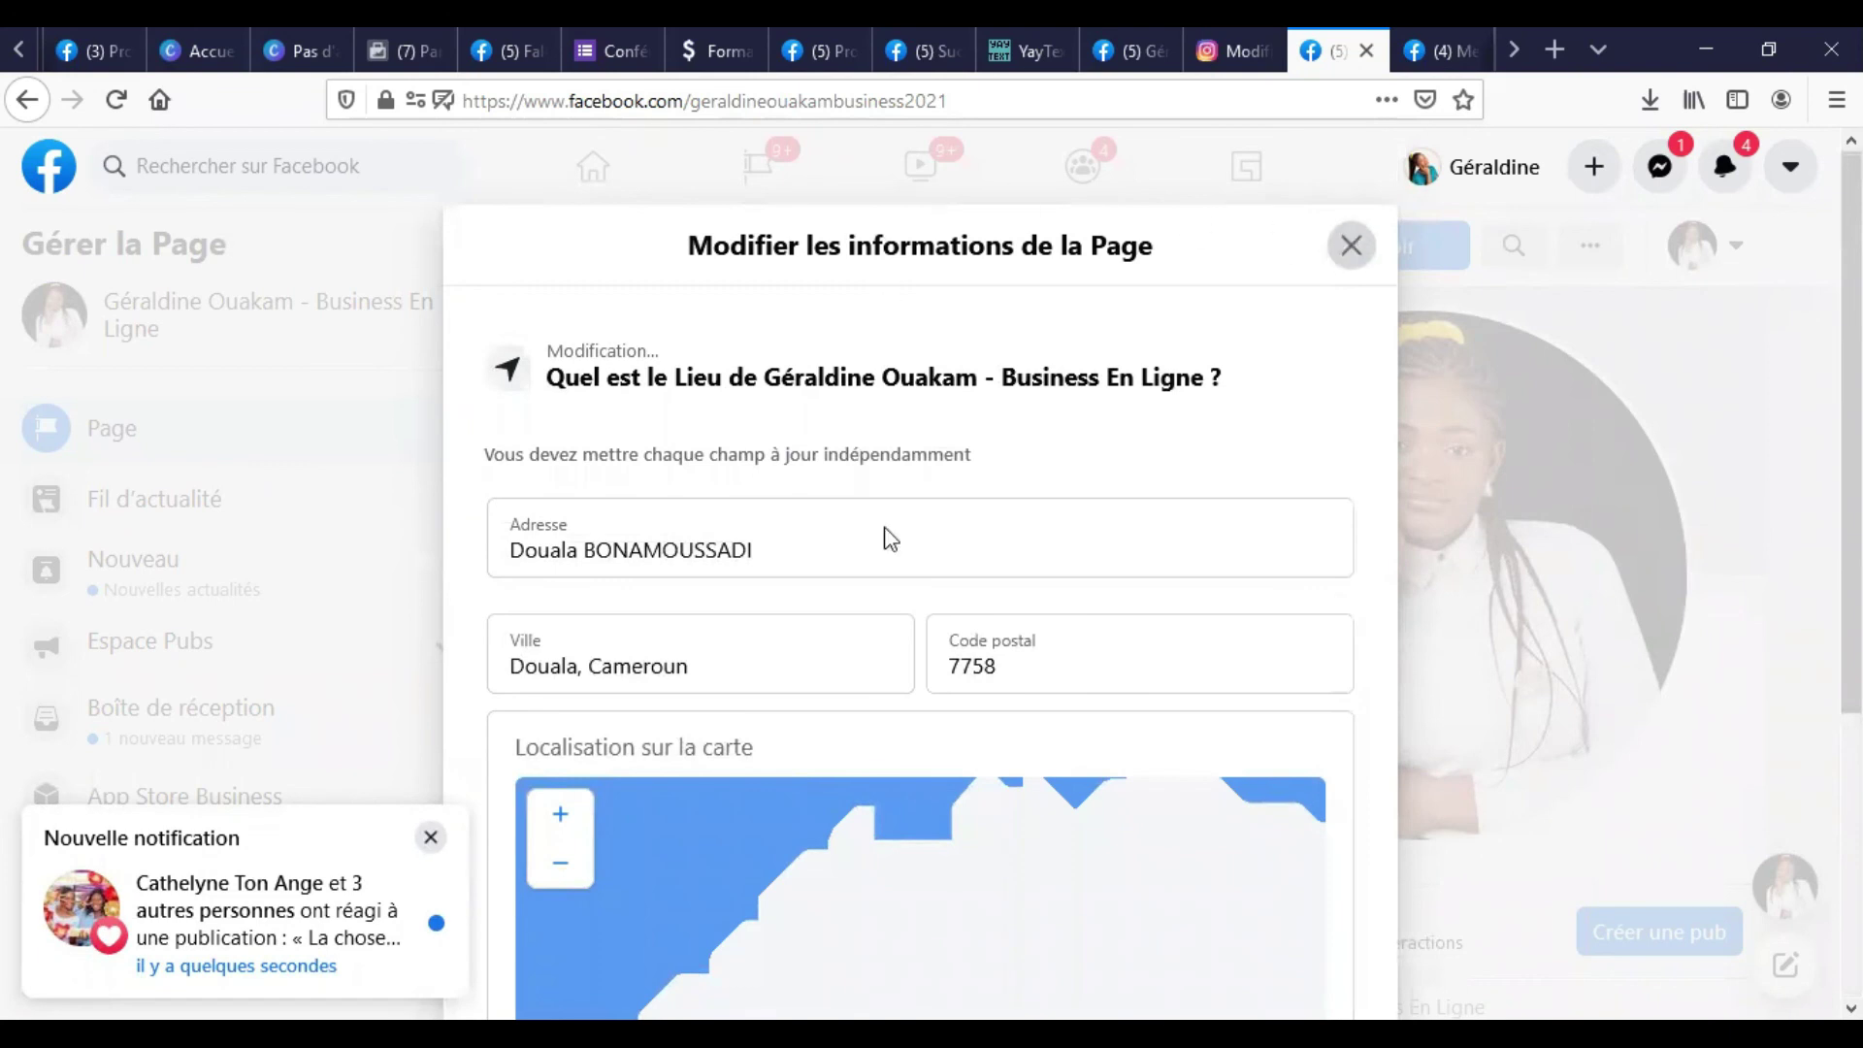
scroll(840, 508, "down", 4)
scroll(840, 508, "down", 4)
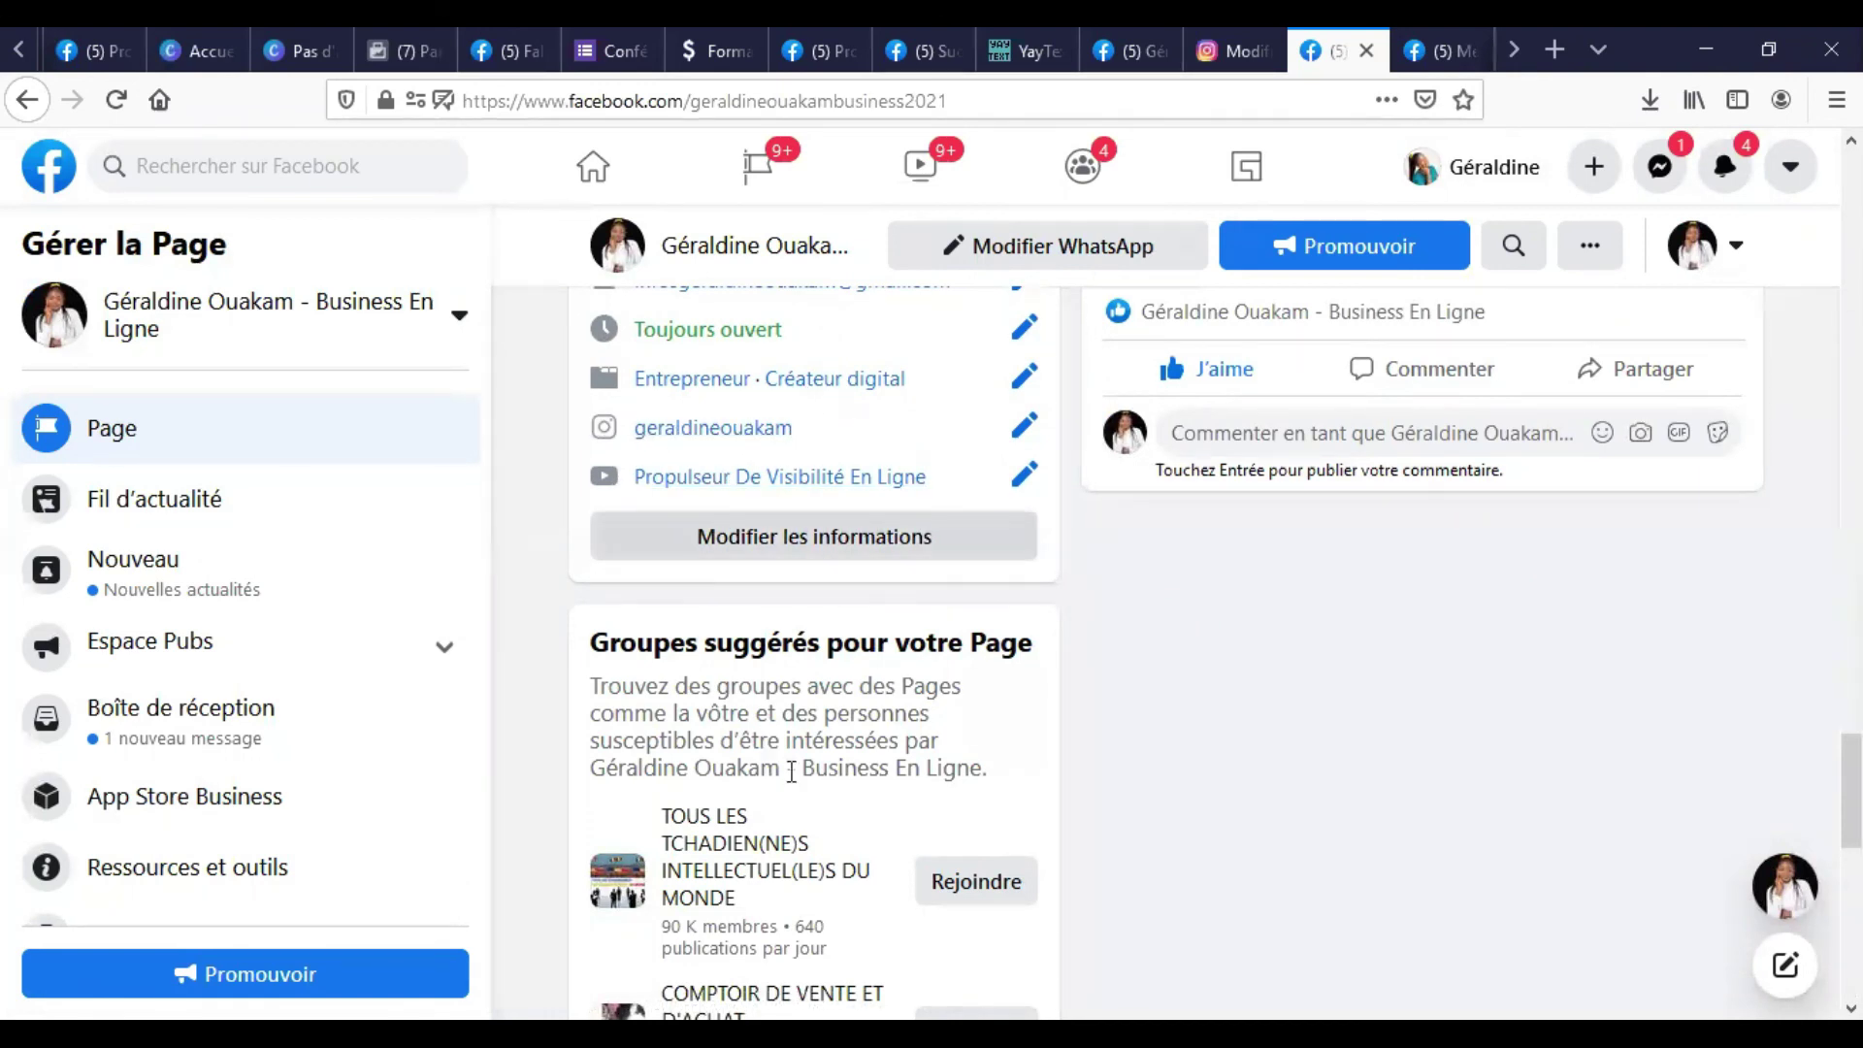
scroll(967, 722, "up", 10)
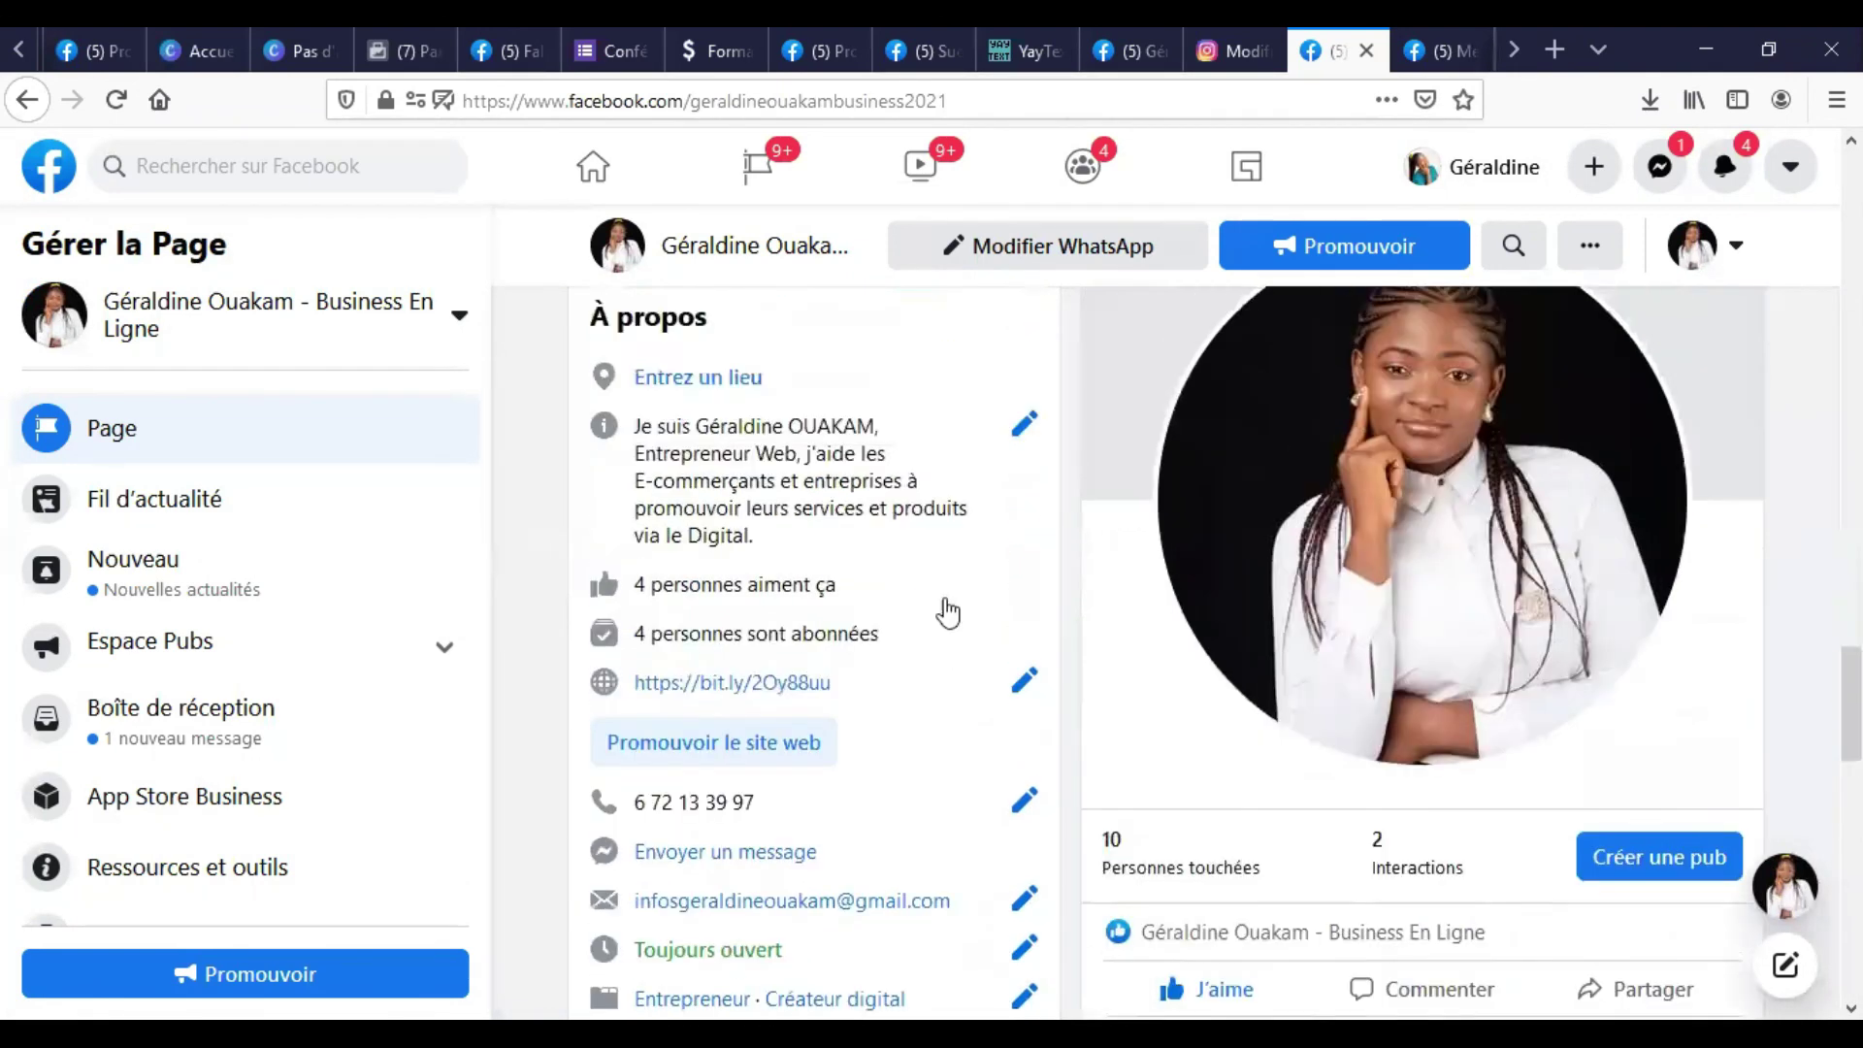
scroll(935, 626, "up", 5)
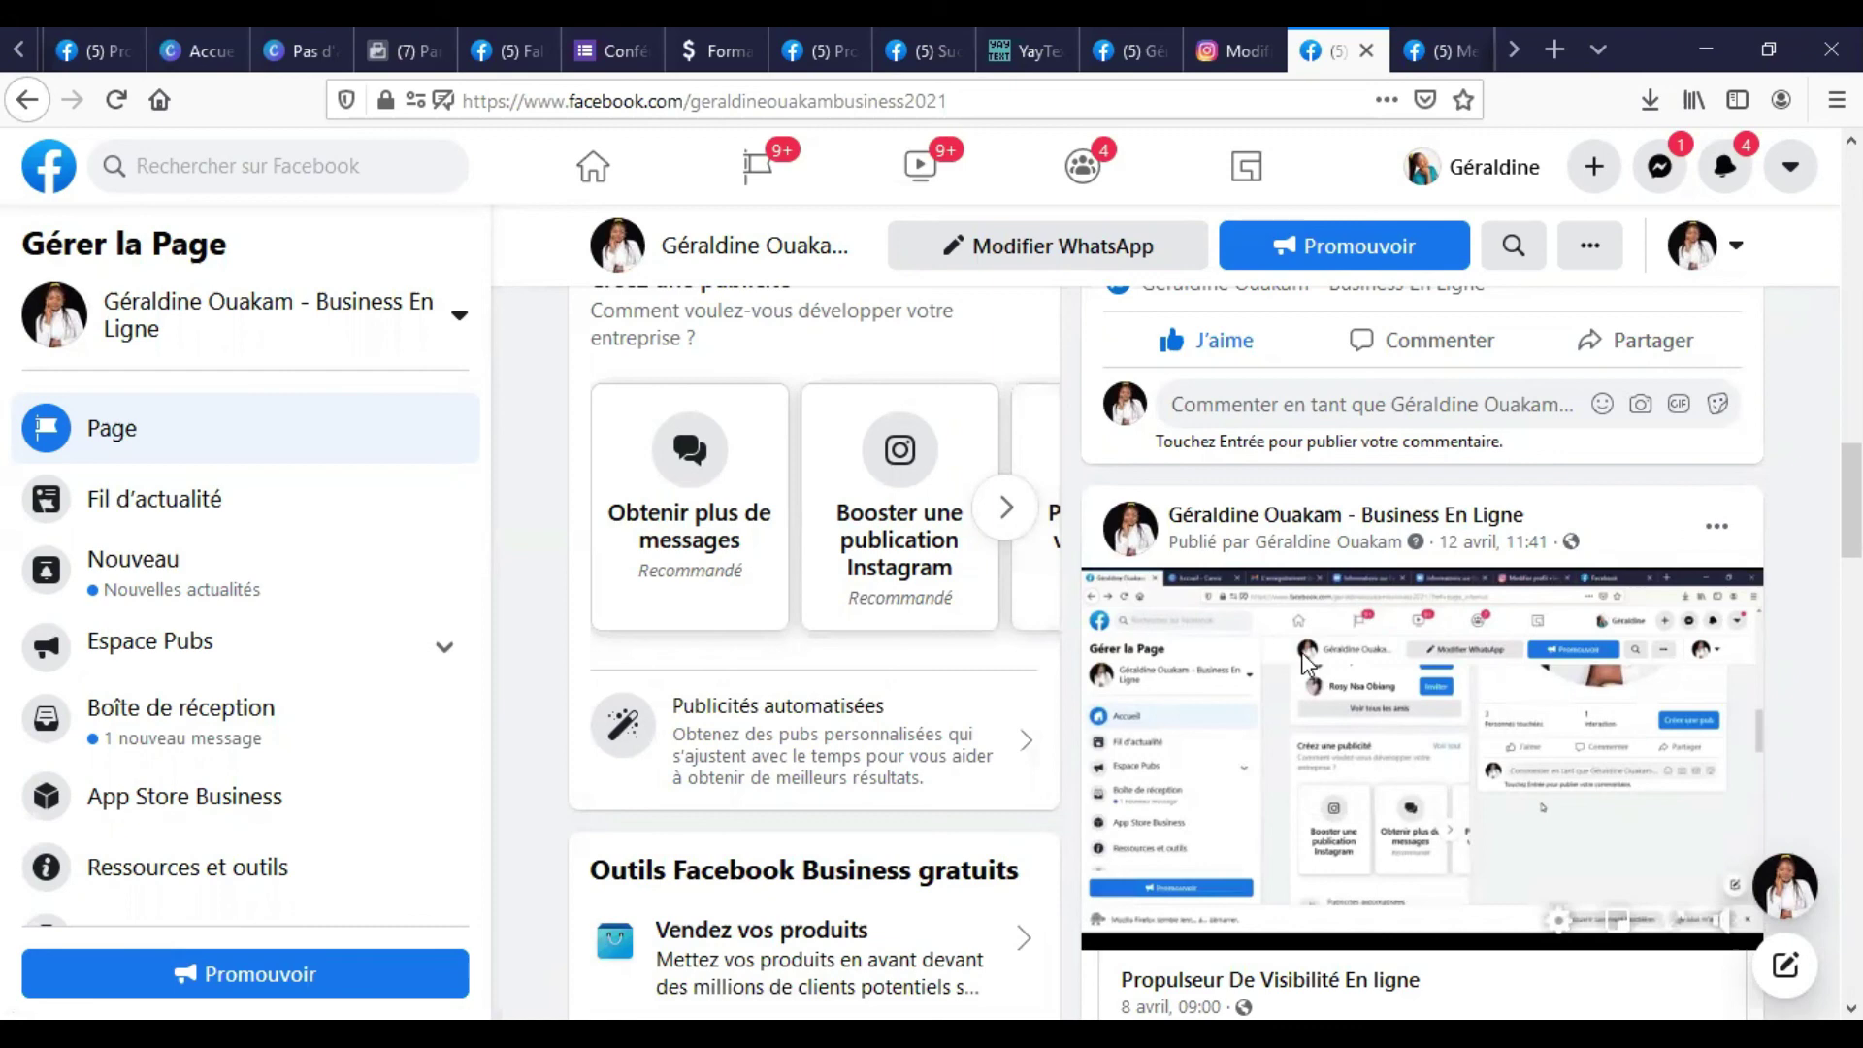
mouse_move(1305, 663)
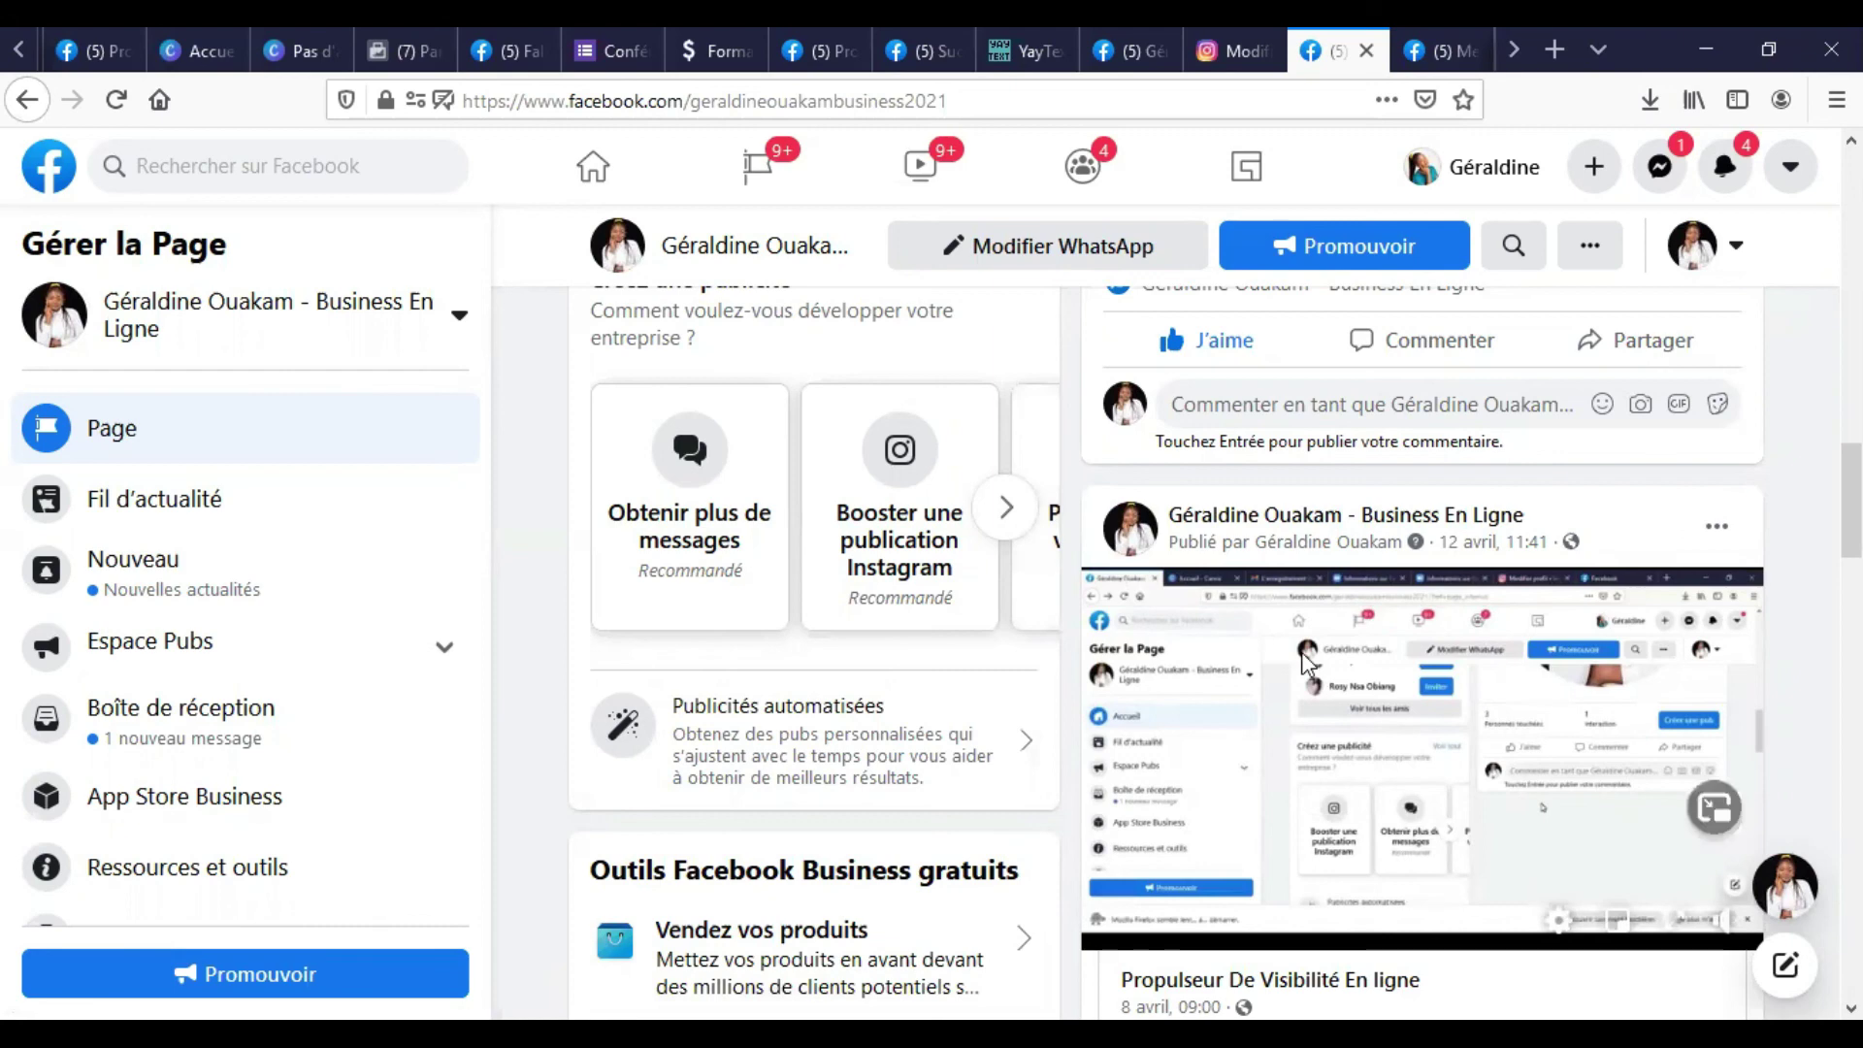